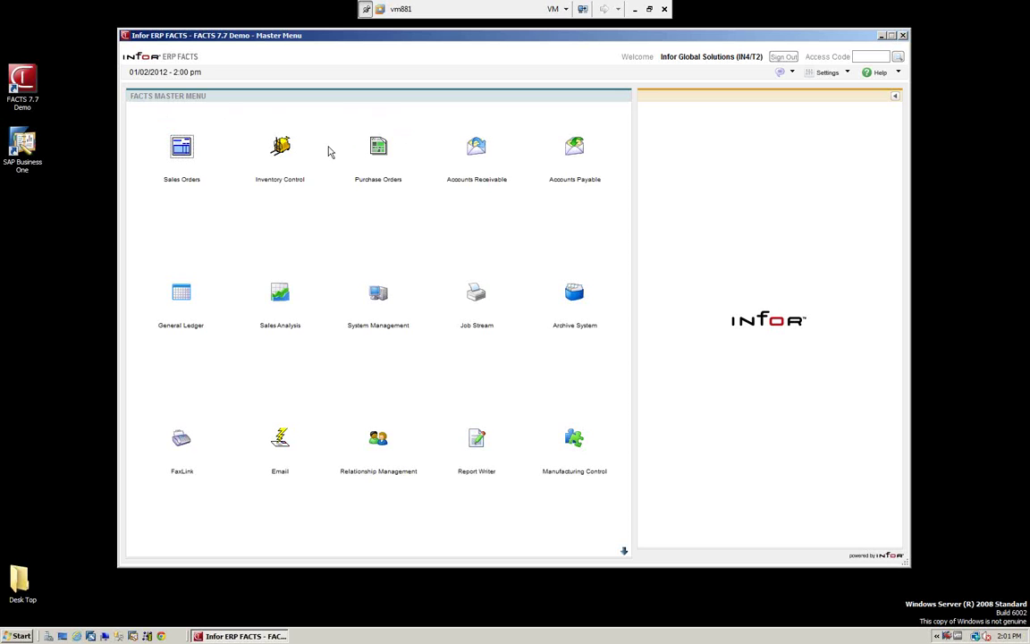
Open the inventory control Static Control F/M from the infrequent file maintenances and show its costing and pricing settings.
{"action": "left_click", "coordinate": [282, 150]}
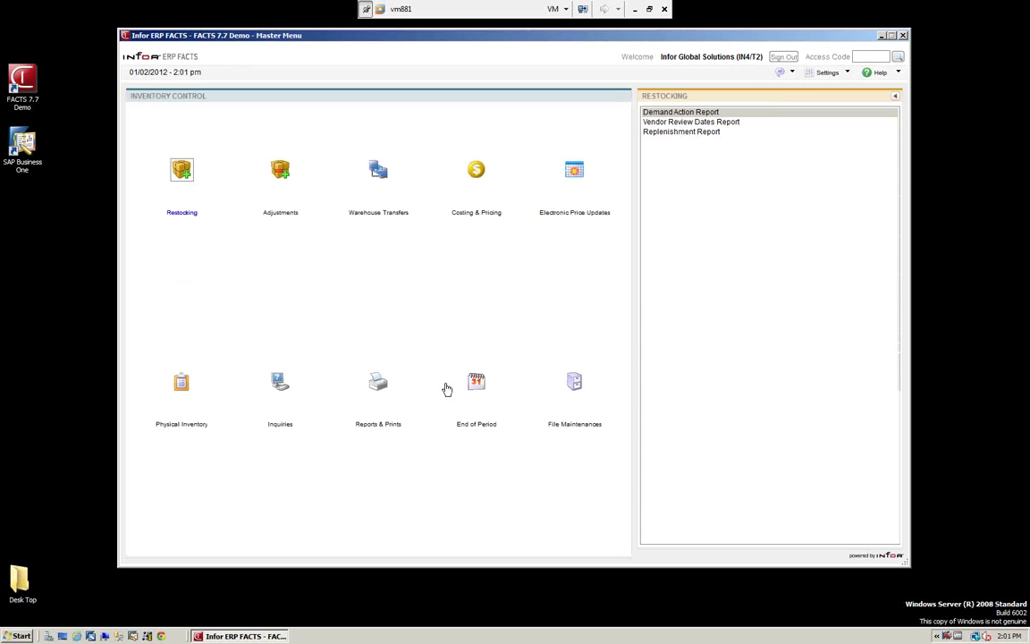
{"action": "left_click", "coordinate": [574, 382]}
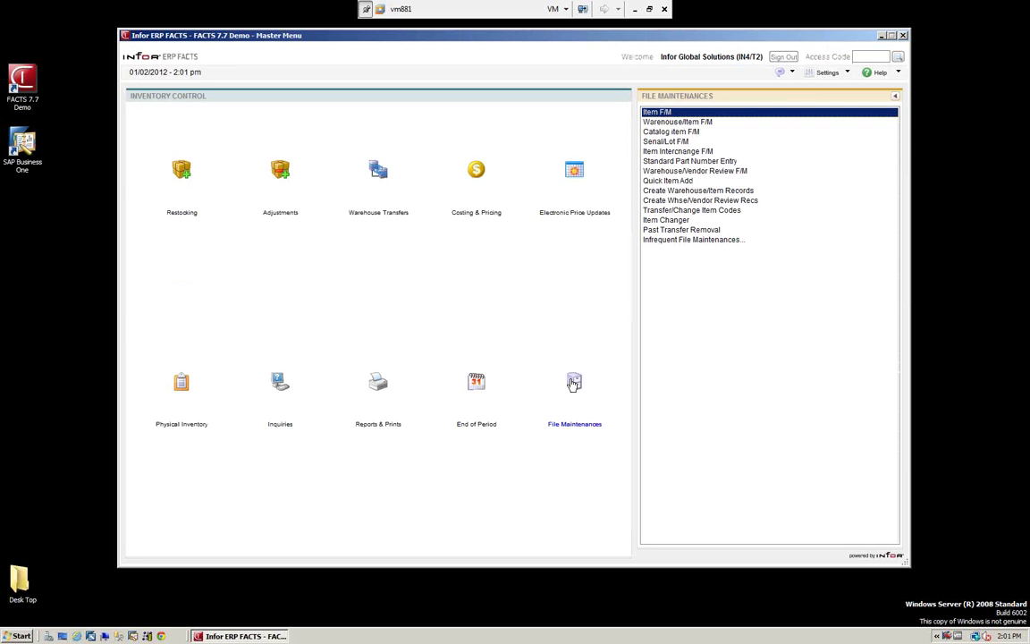
{"action": "left_click", "coordinate": [654, 242]}
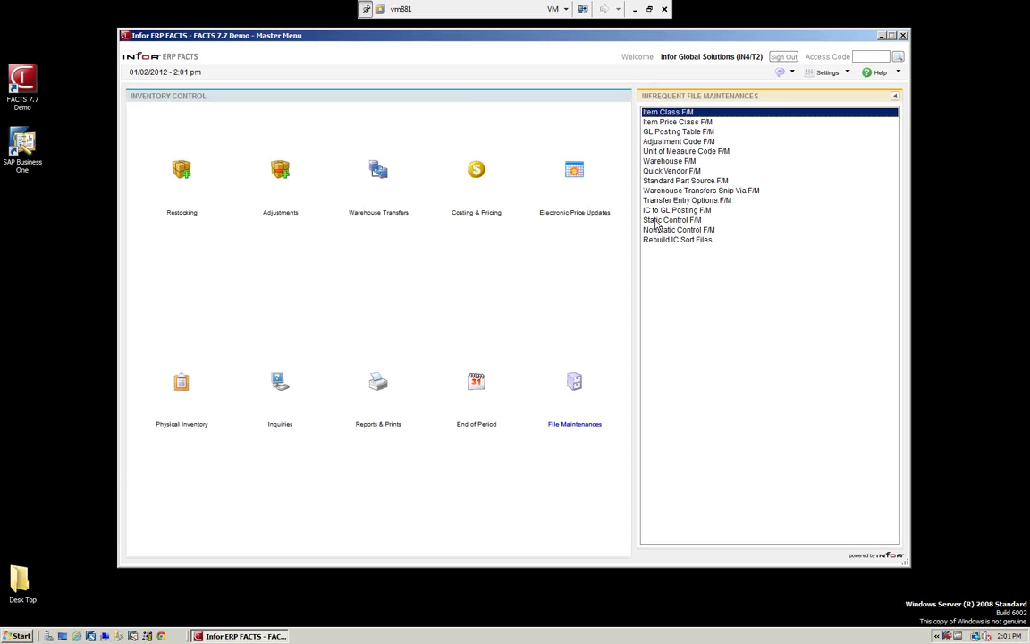
{"action": "left_click", "coordinate": [656, 221]}
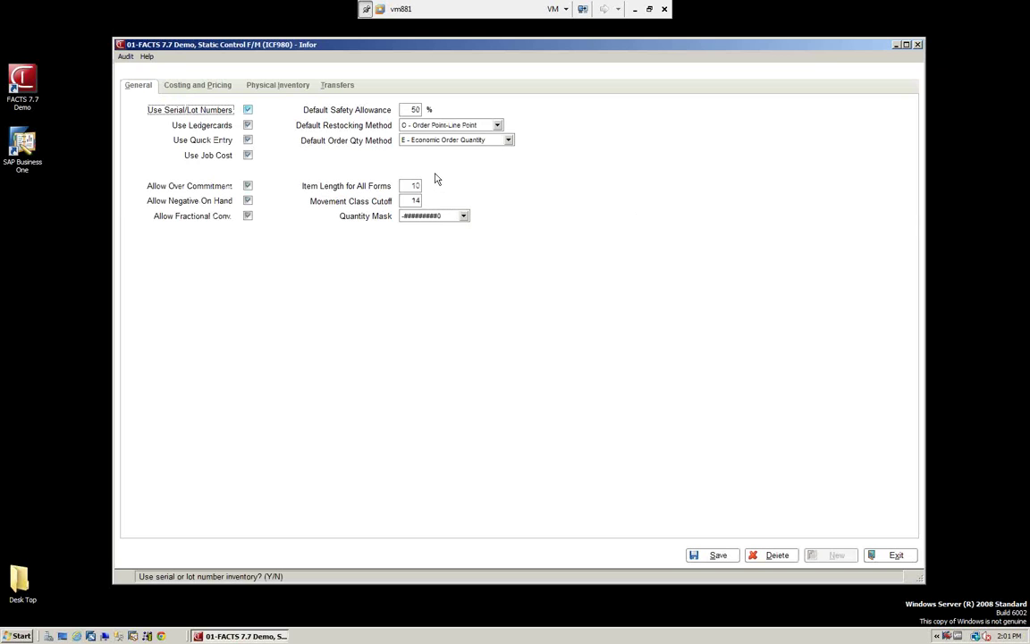
{"action": "left_click", "coordinate": [190, 87]}
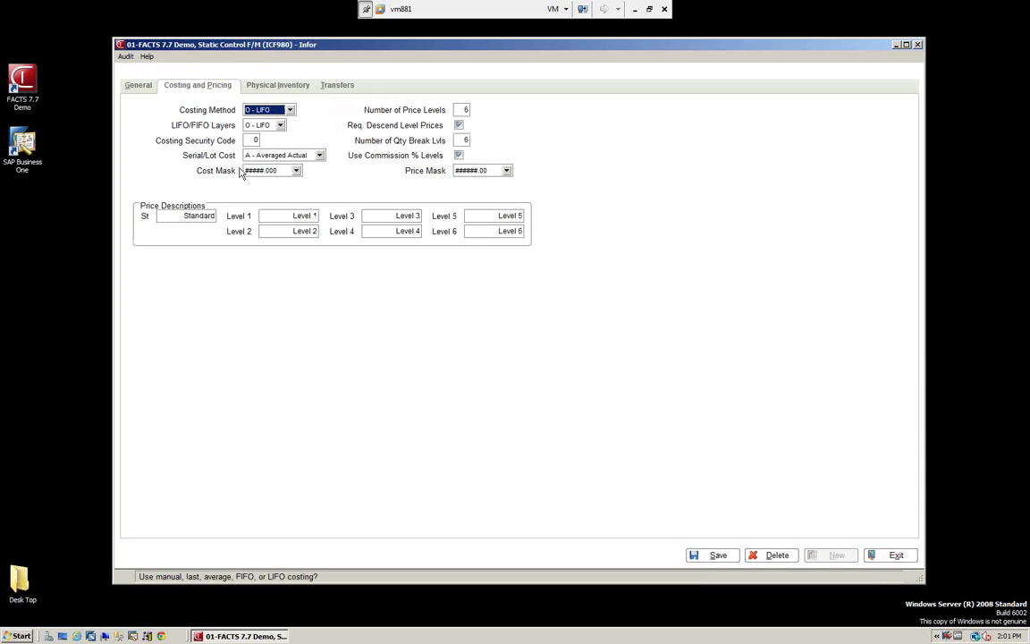
Review the available options for the costing method, LIFO/FIFO layers and serial/lot cost without changing them.
{"action": "left_click", "coordinate": [289, 110]}
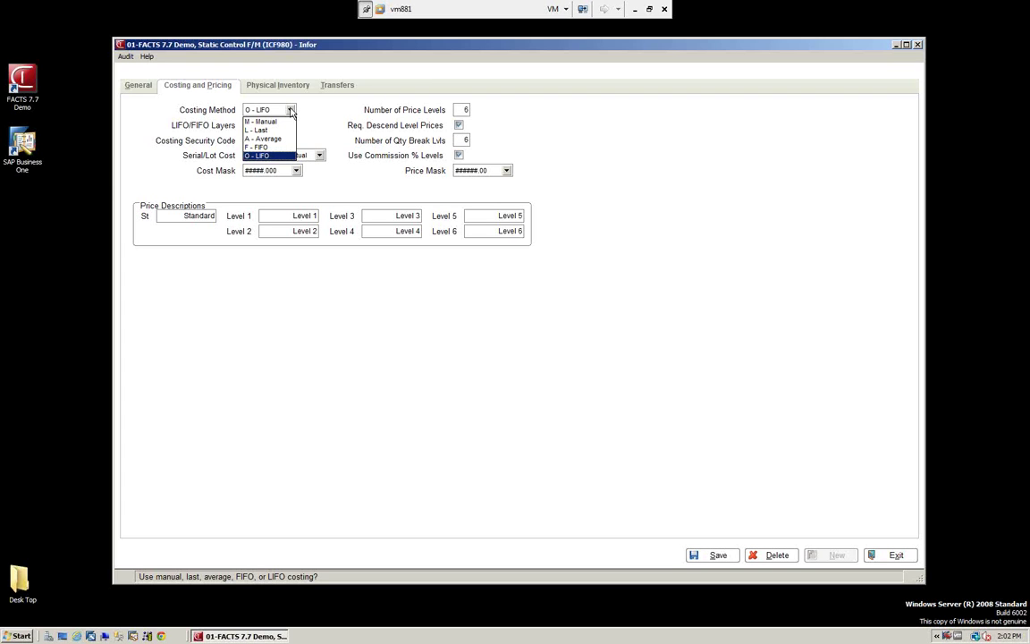
{"action": "left_click", "coordinate": [290, 110]}
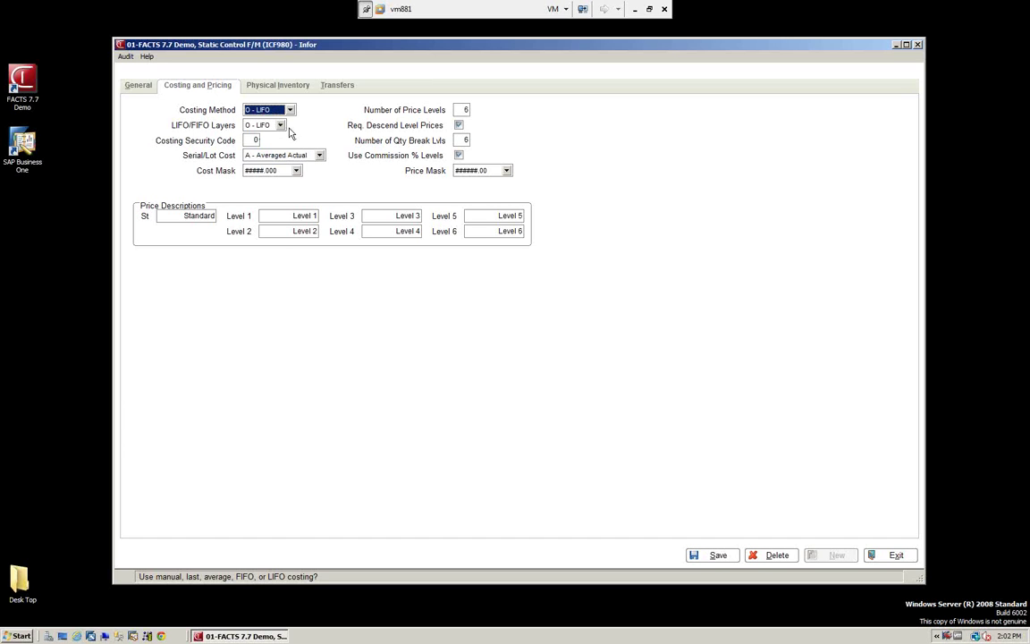
{"action": "left_click", "coordinate": [280, 125]}
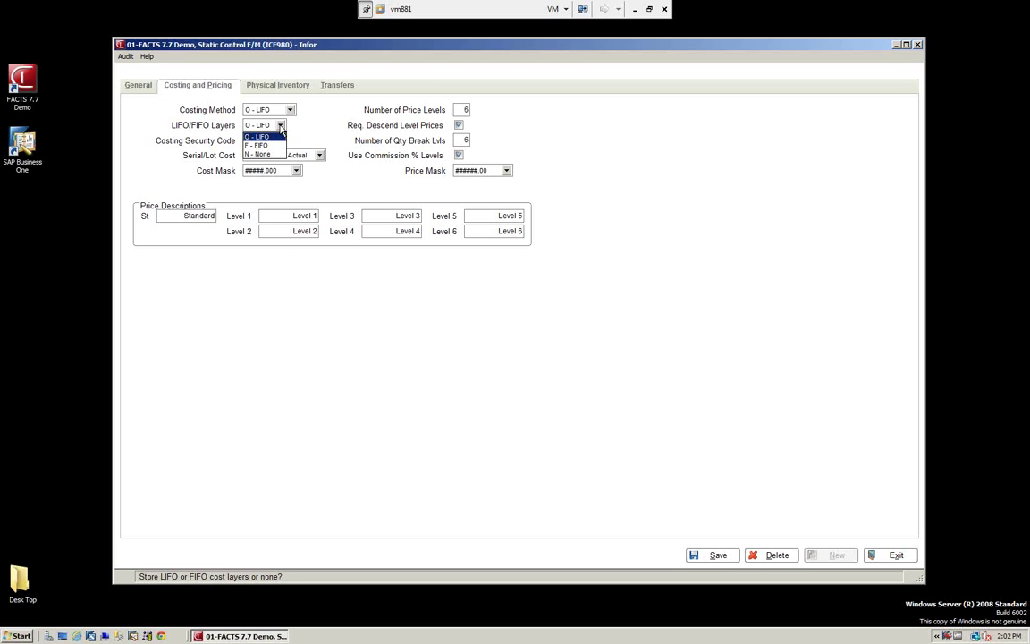
{"action": "left_click", "coordinate": [311, 122]}
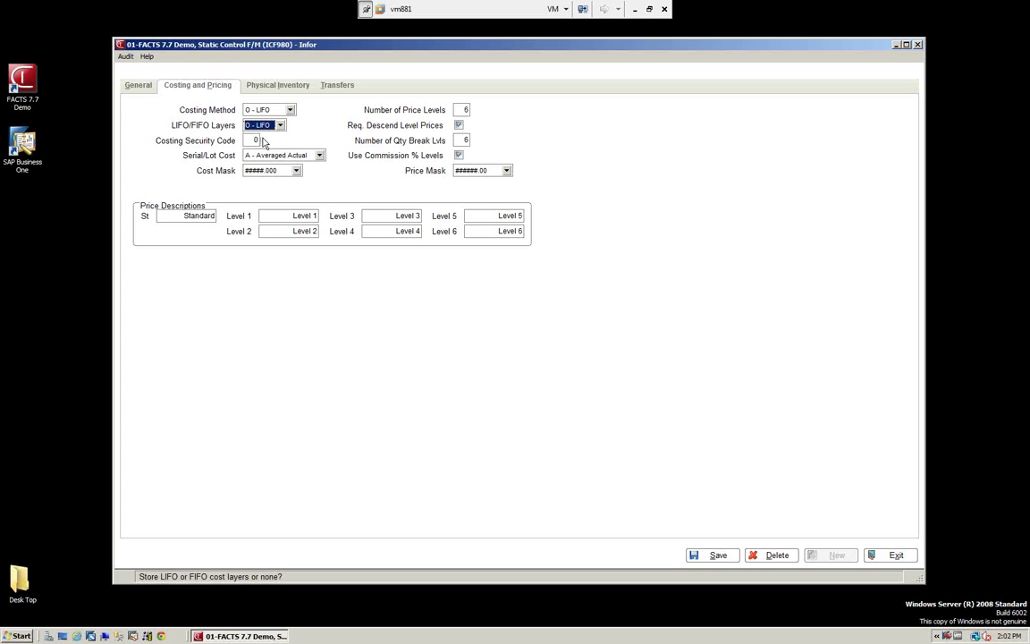
{"action": "left_click", "coordinate": [319, 155]}
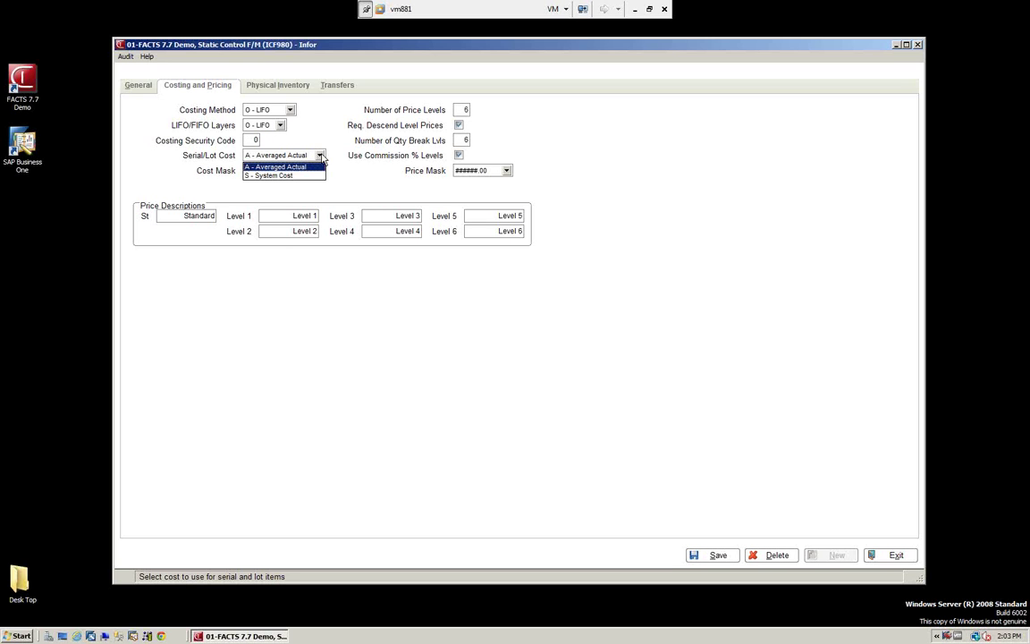
{"action": "left_click", "coordinate": [338, 181]}
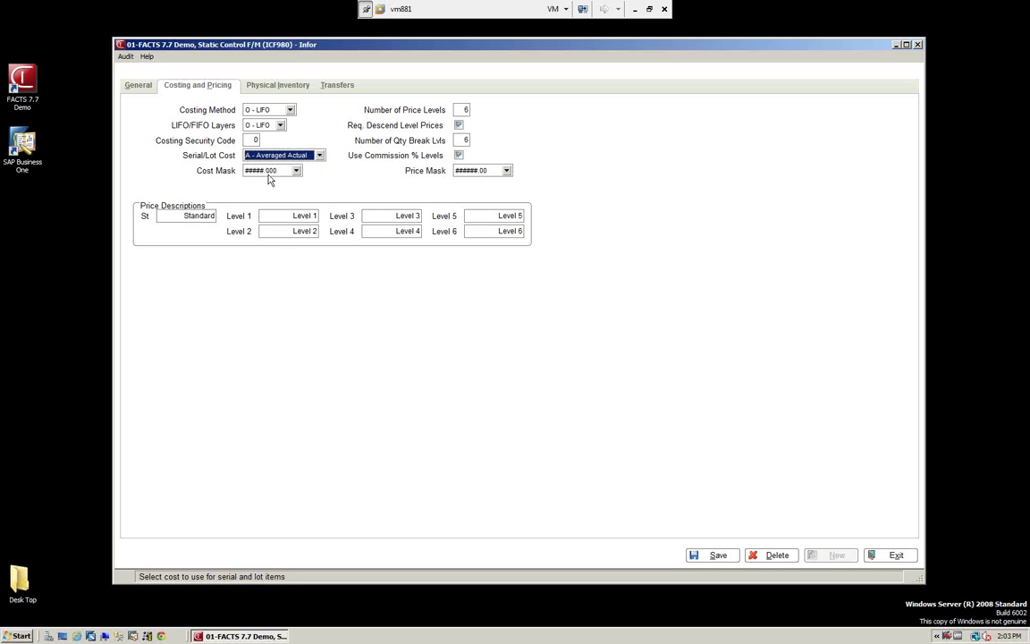
Review the cost mask, price mask and standard price description, keeping cost mask #####.000, and exit Static Control F/M without saving.
{"action": "left_click", "coordinate": [295, 171]}
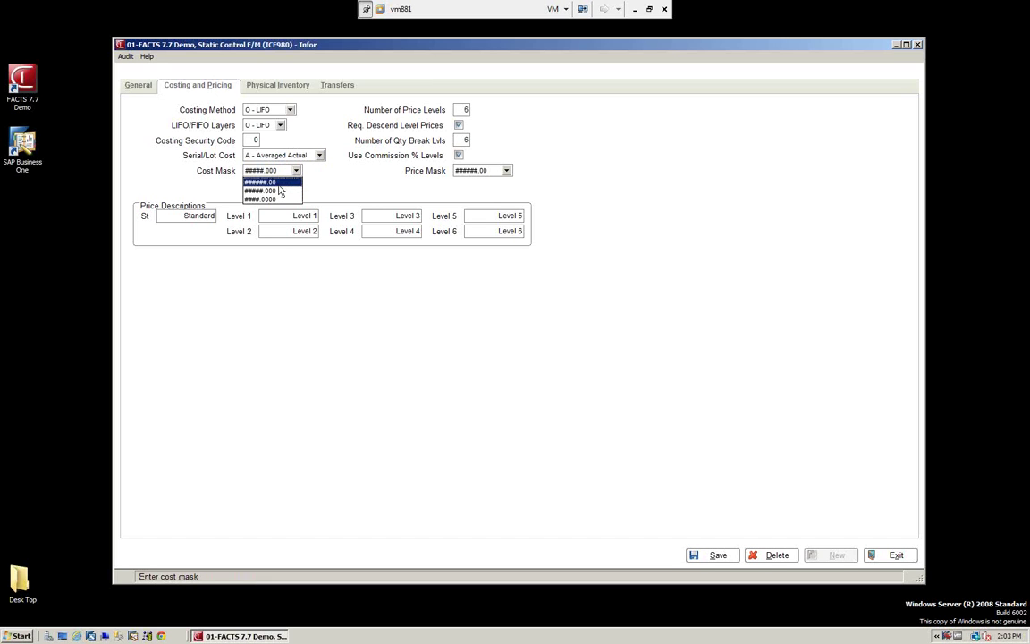
{"action": "left_click", "coordinate": [272, 191]}
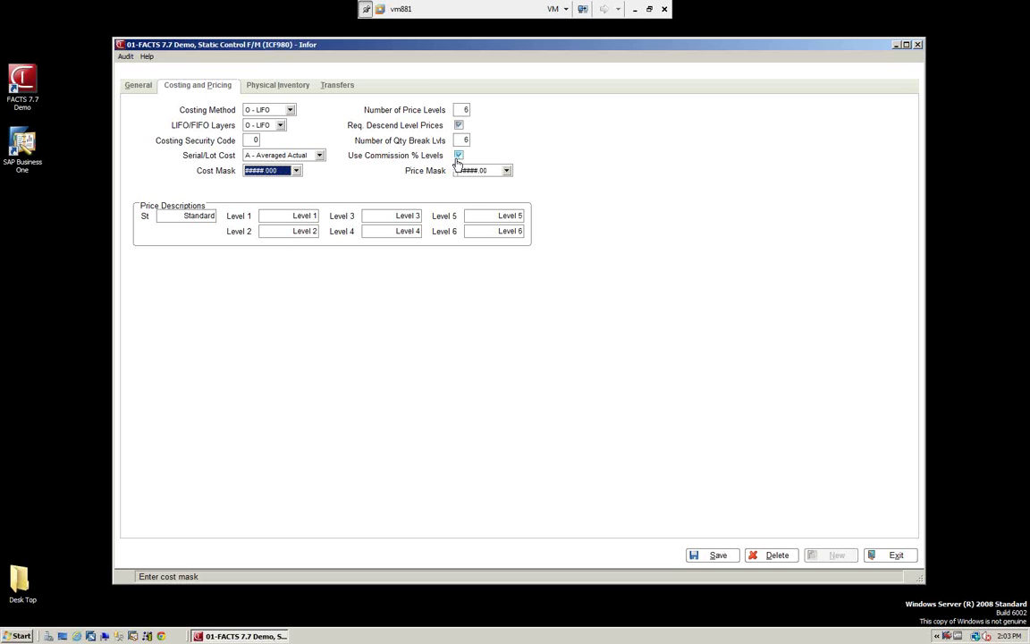
{"action": "left_click", "coordinate": [506, 170]}
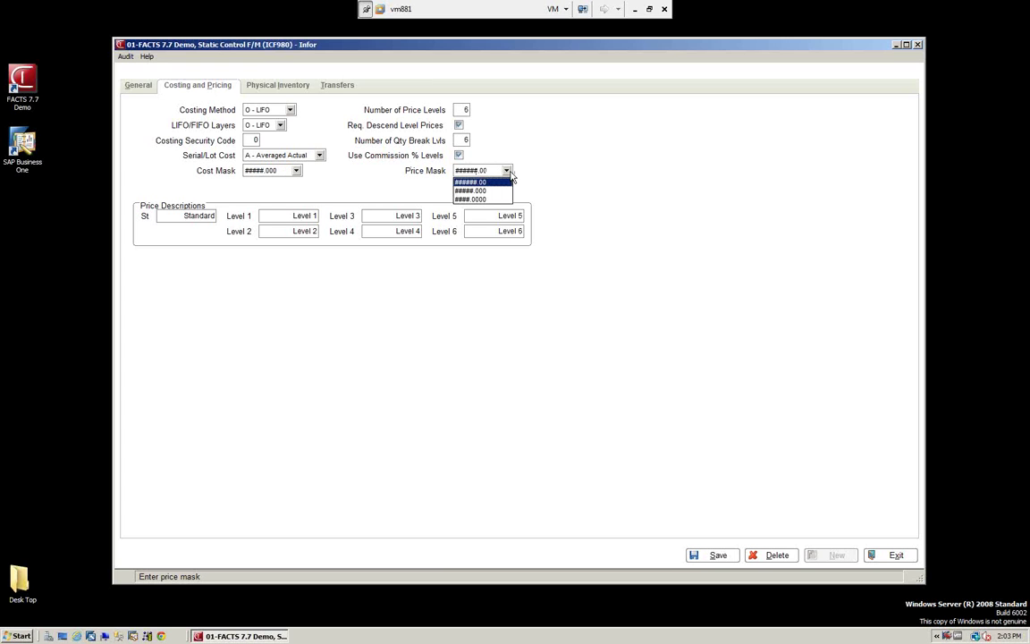
{"action": "left_click", "coordinate": [506, 172]}
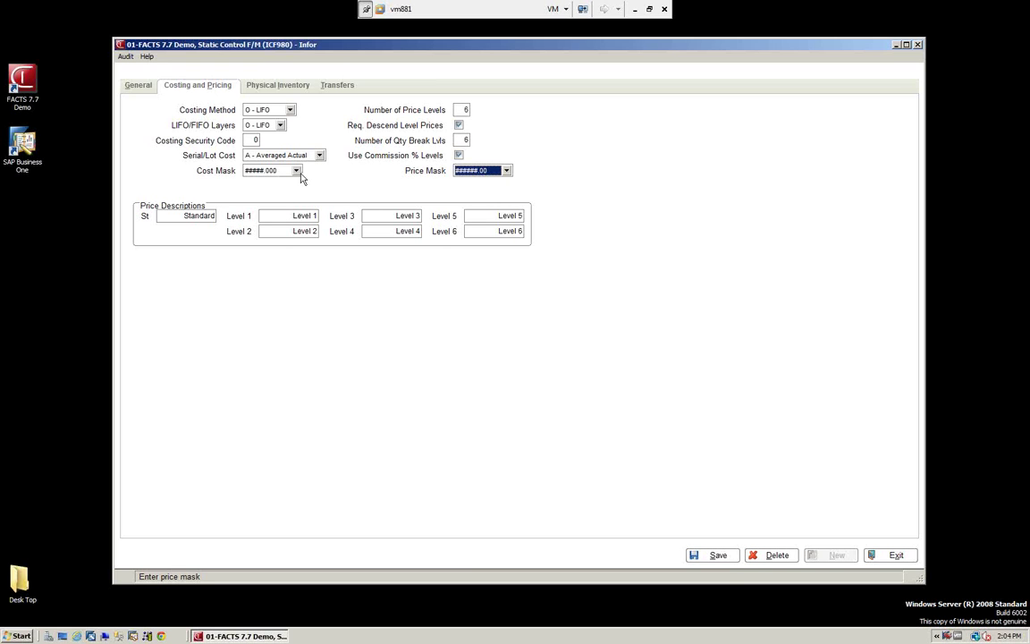
{"action": "left_click", "coordinate": [179, 216]}
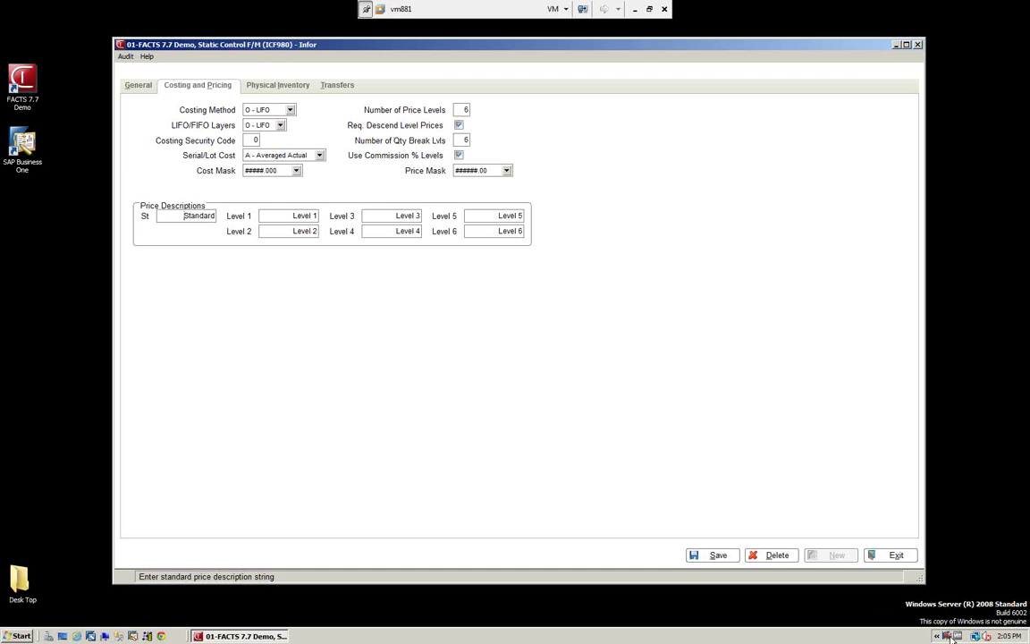
{"action": "left_click", "coordinate": [892, 560]}
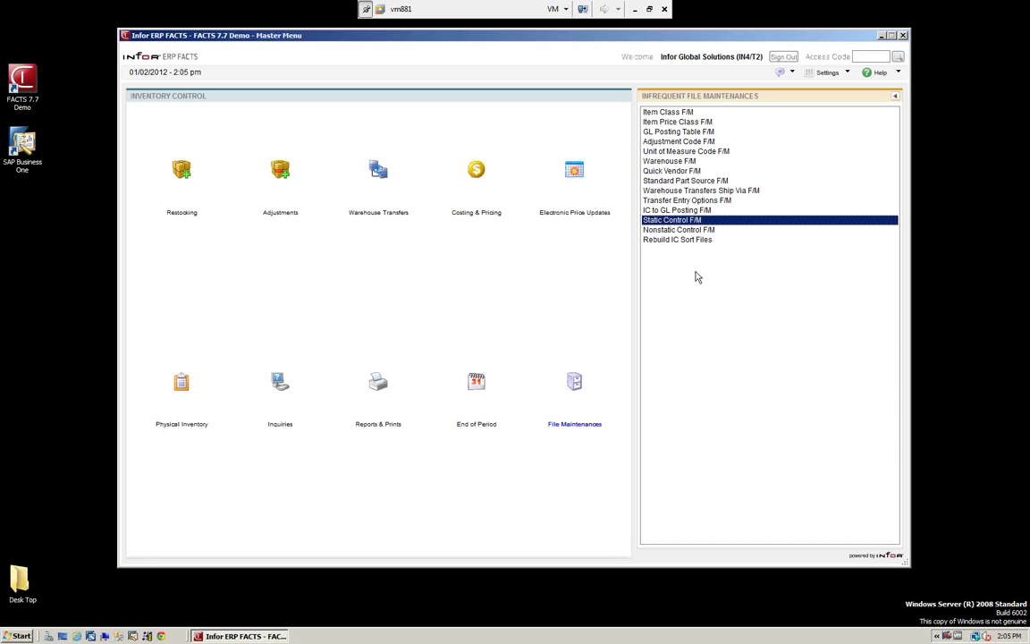
Open Item Inquiry from the inventory control inquiries, reposition its window and enlarge it.
{"action": "left_click", "coordinate": [894, 98]}
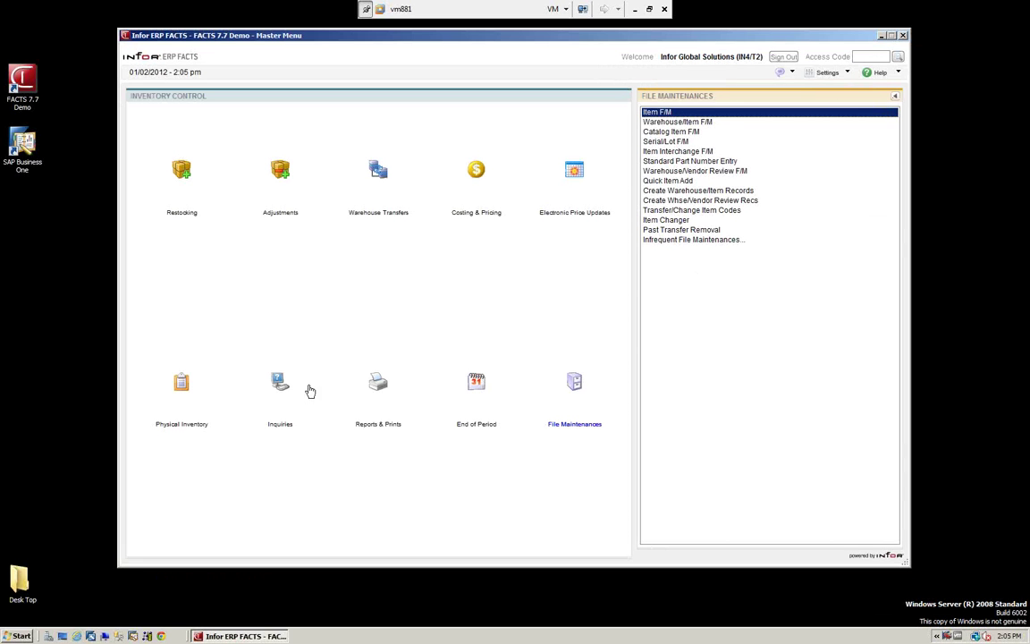
{"action": "left_click", "coordinate": [279, 384]}
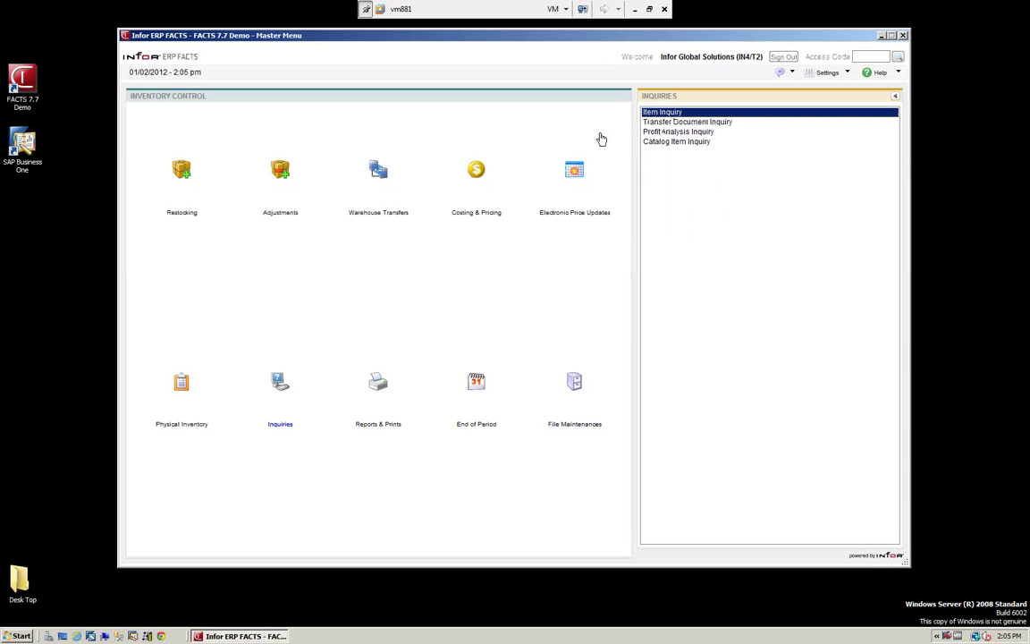
{"action": "double_click", "coordinate": [662, 114]}
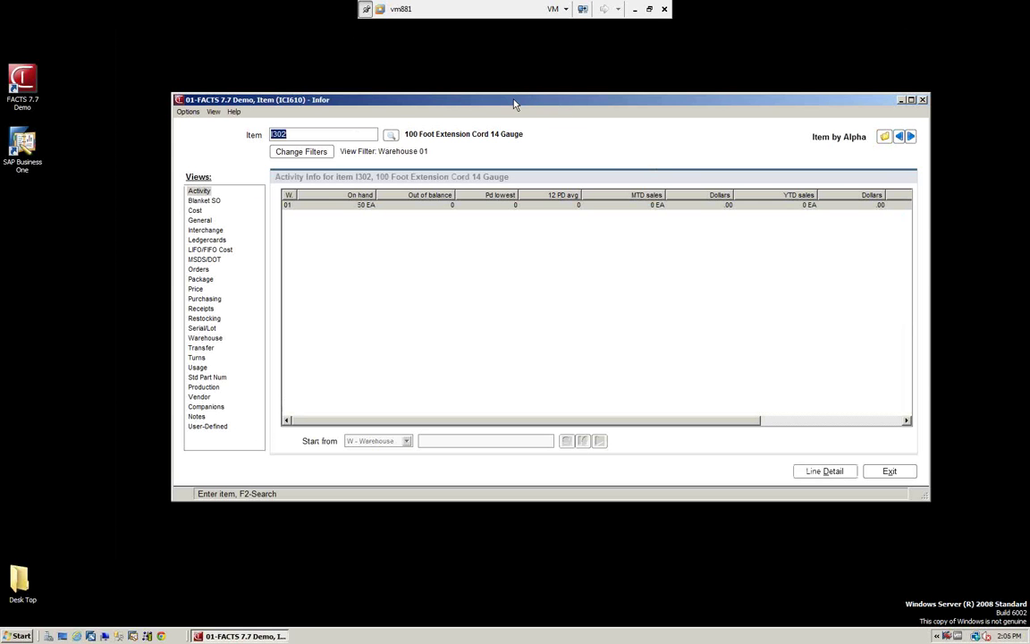
{"action": "left_click_drag", "start_coordinate": [515, 103], "coordinate": [469, 61]}
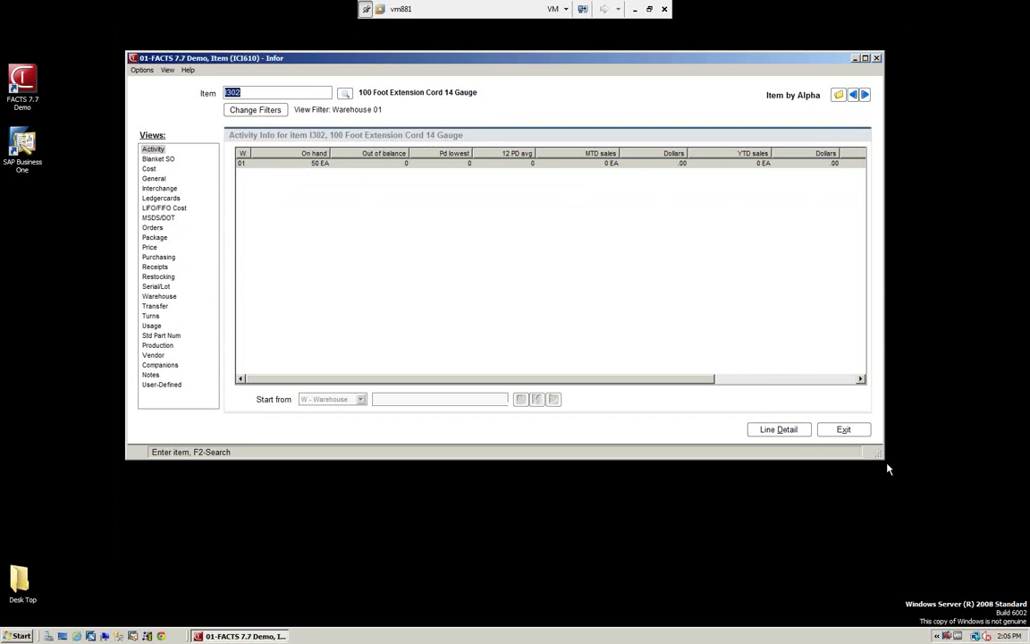
{"action": "left_click_drag", "start_coordinate": [882, 456], "coordinate": [993, 565]}
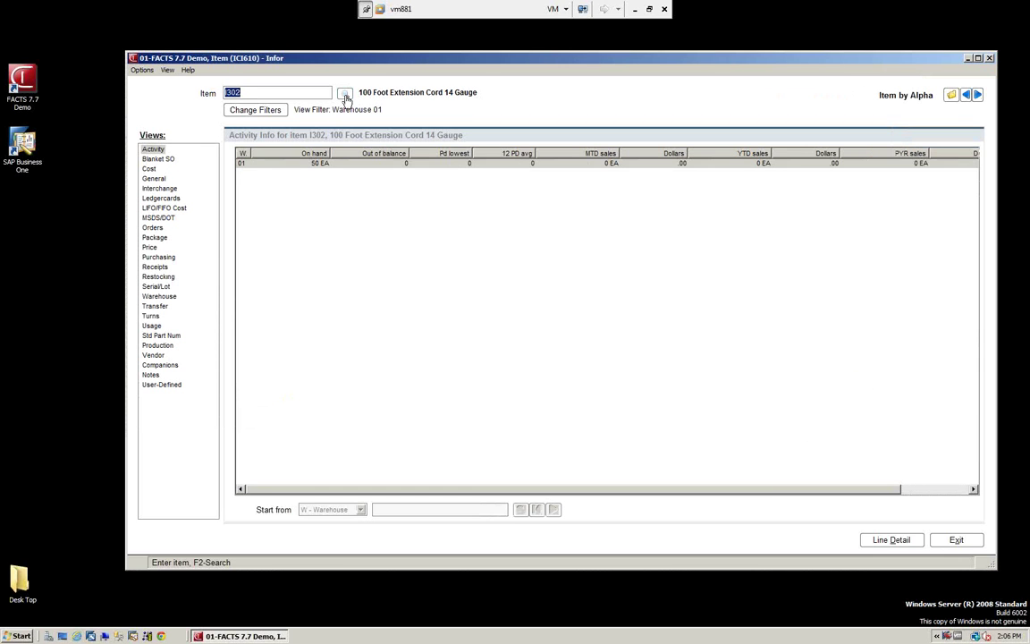
Look up item I100, examine its price levels, quantity breaks and suggested prices, and close the inquiry.
{"action": "left_click", "coordinate": [345, 95]}
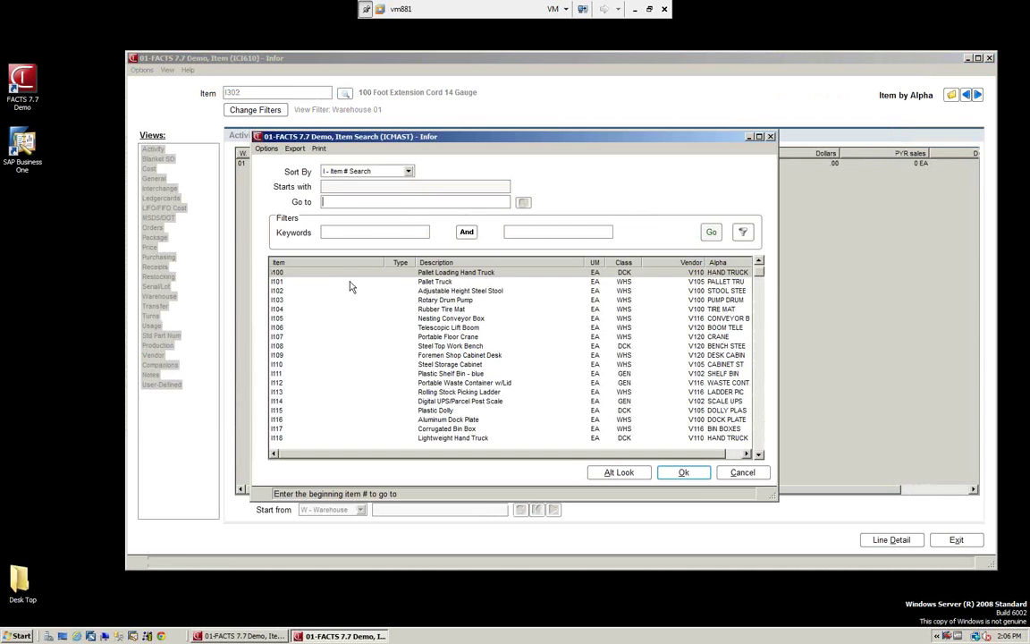
{"action": "left_click", "coordinate": [679, 474]}
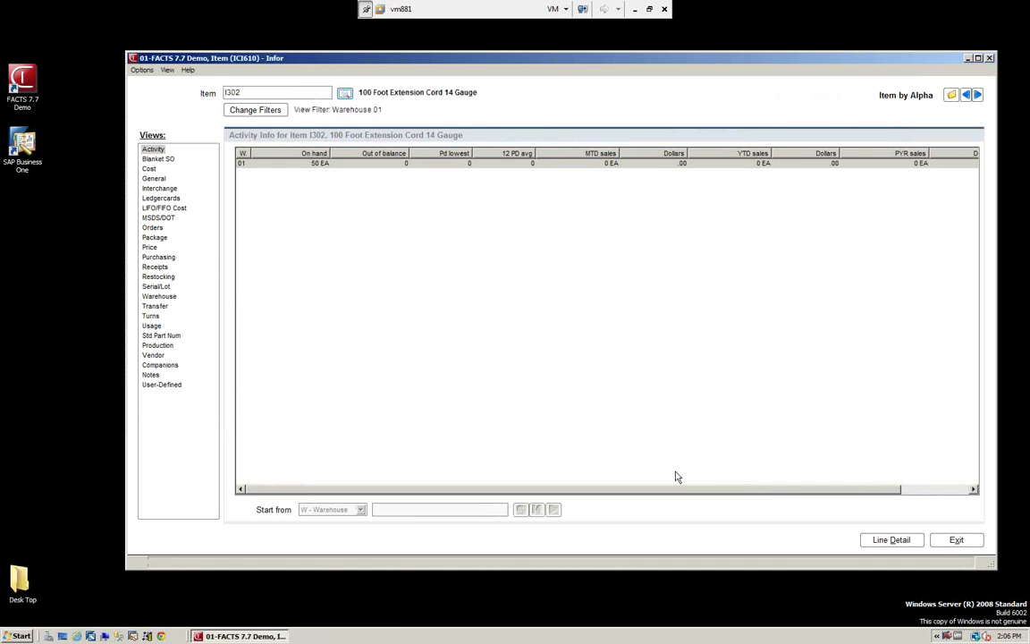
{"action": "left_click", "coordinate": [149, 248]}
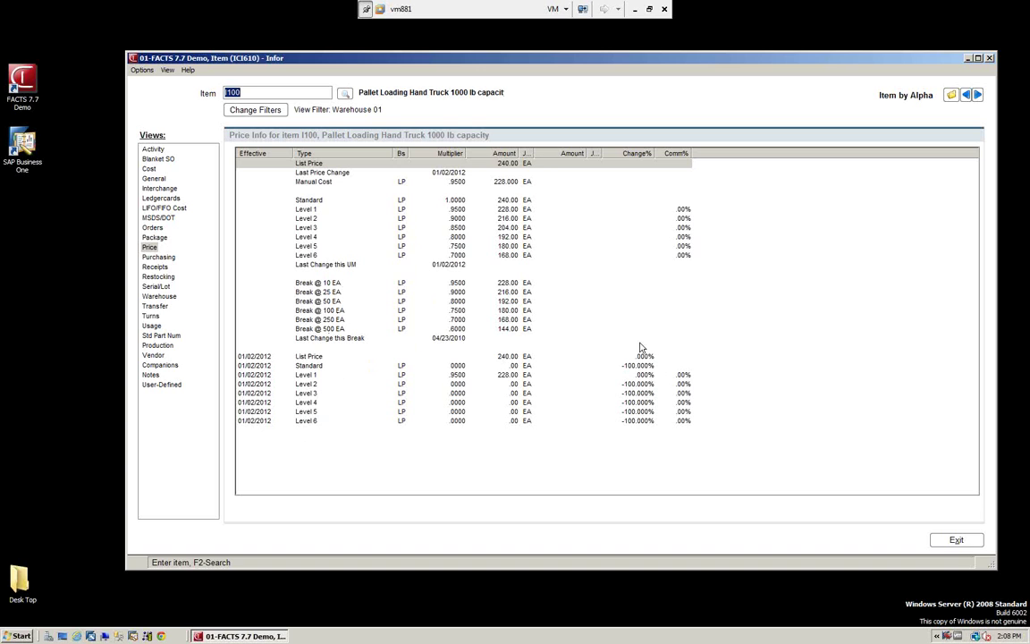
{"action": "left_click", "coordinate": [961, 542]}
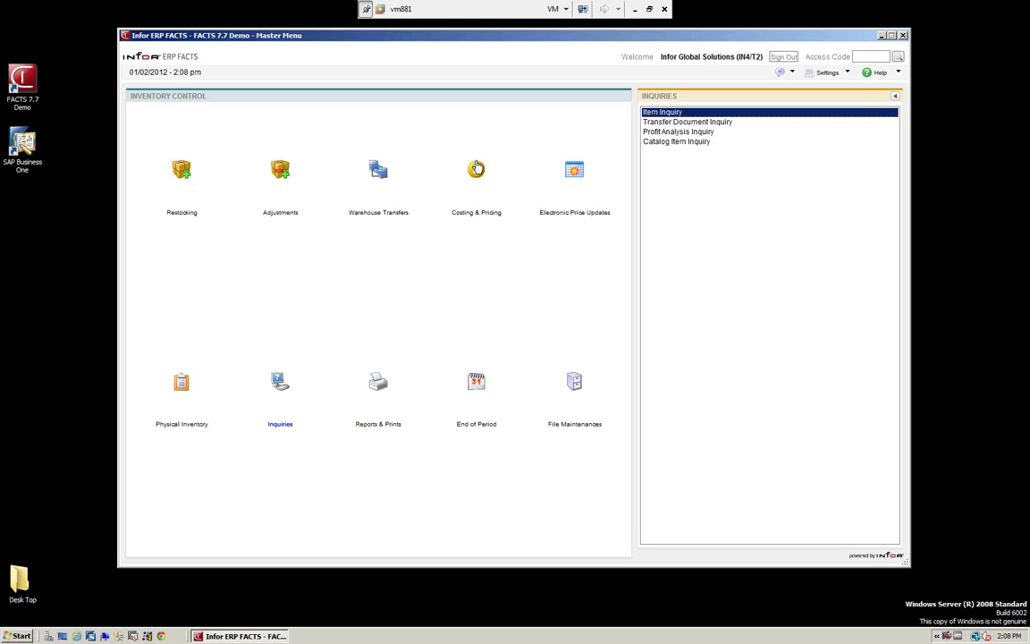
Open Suggested Cost/Price Entry from Costing & Pricing, load item I100 and keep 01/02/2012 as the effective date.
{"action": "left_click", "coordinate": [895, 97]}
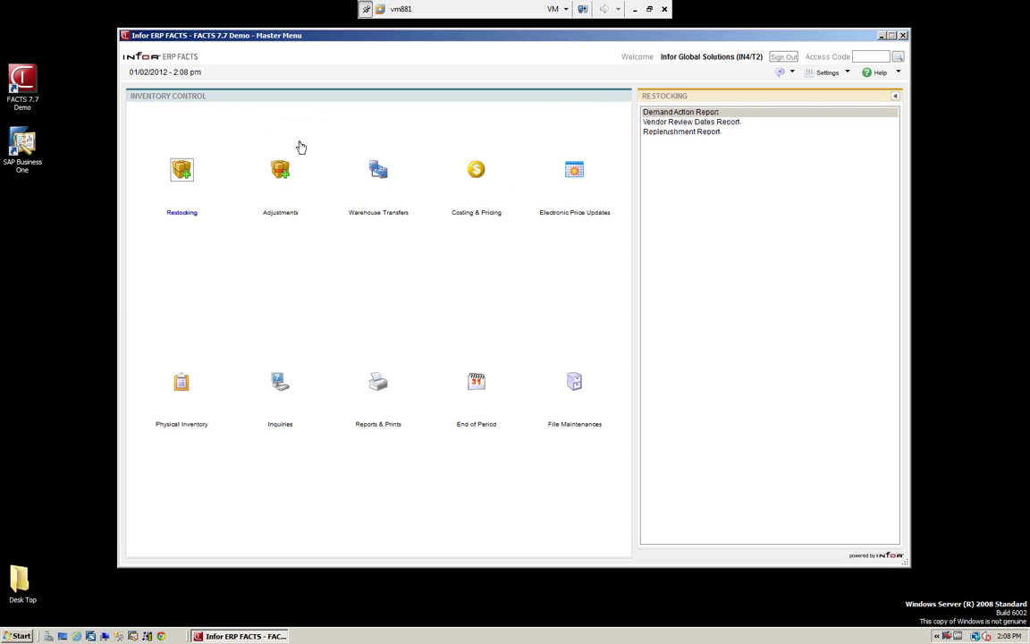
{"action": "left_click", "coordinate": [476, 172]}
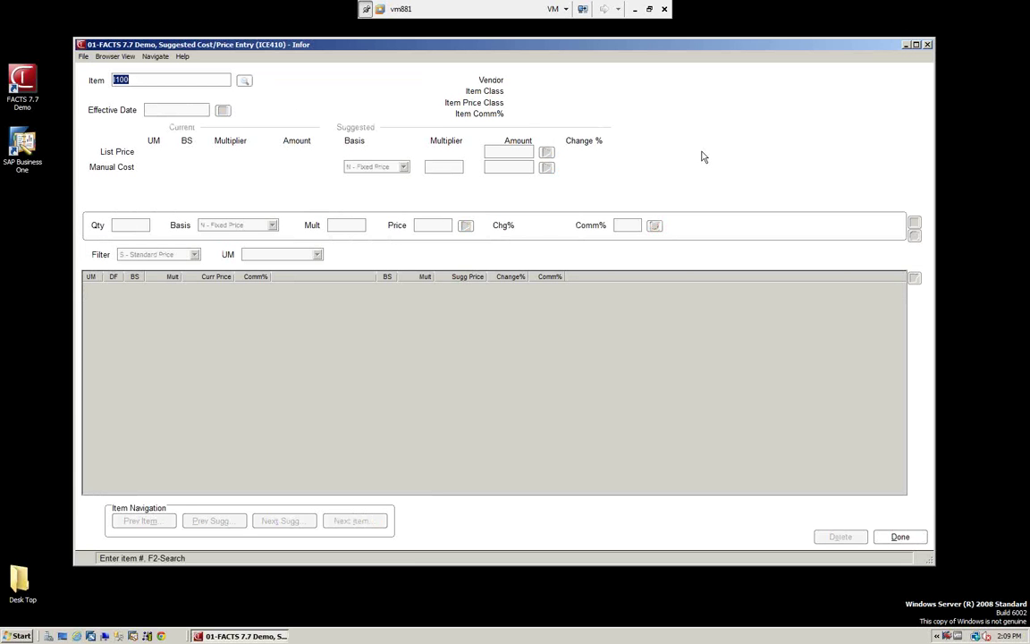
{"action": "key", "text": "Return"}
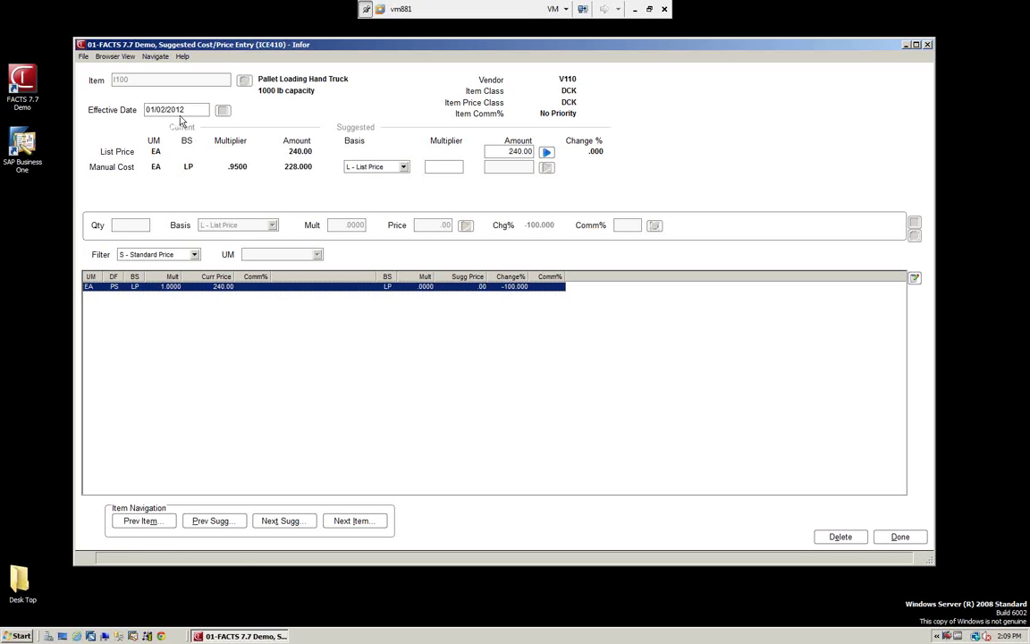
{"action": "left_click", "coordinate": [165, 108]}
{"action": "left_click_drag", "start_coordinate": [185, 108], "coordinate": [121, 113]}
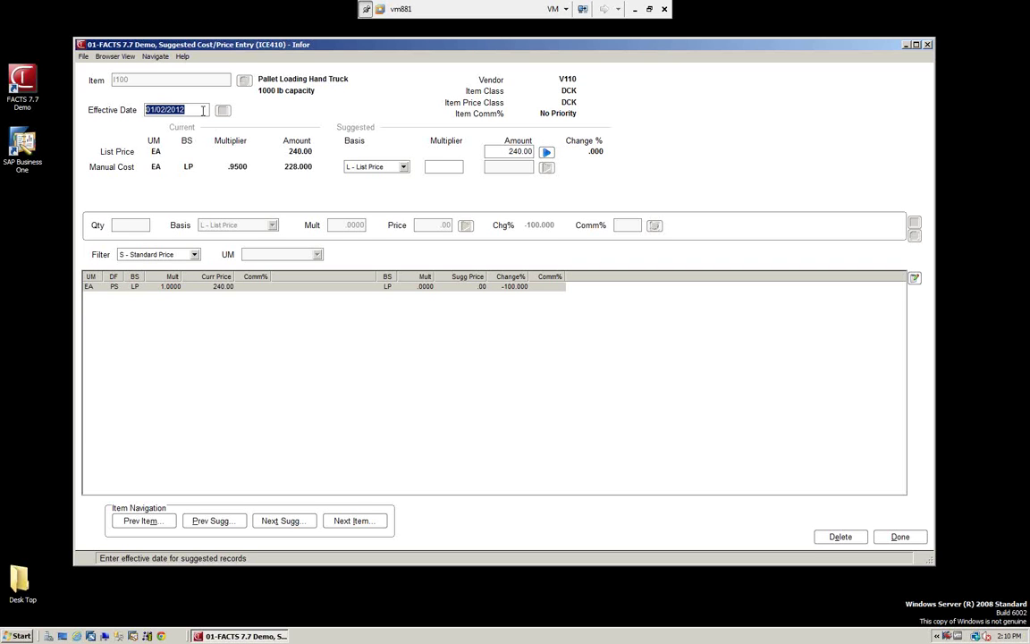
{"action": "key", "text": "Return"}
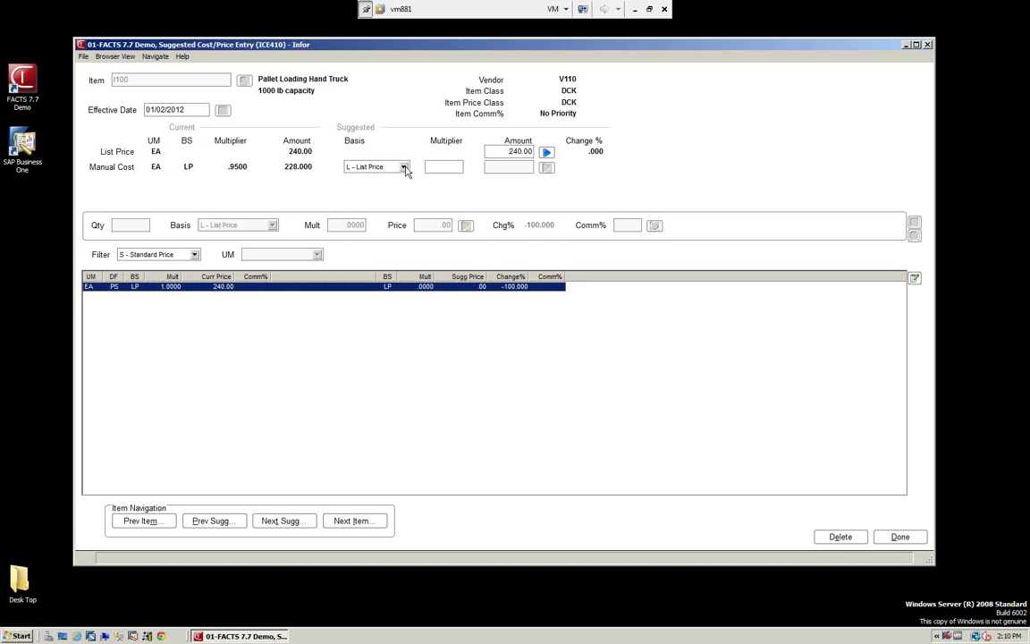
Set the suggested manual cost multiplier for item I100 to 1.1 on the list price basis.
{"action": "left_click", "coordinate": [433, 167]}
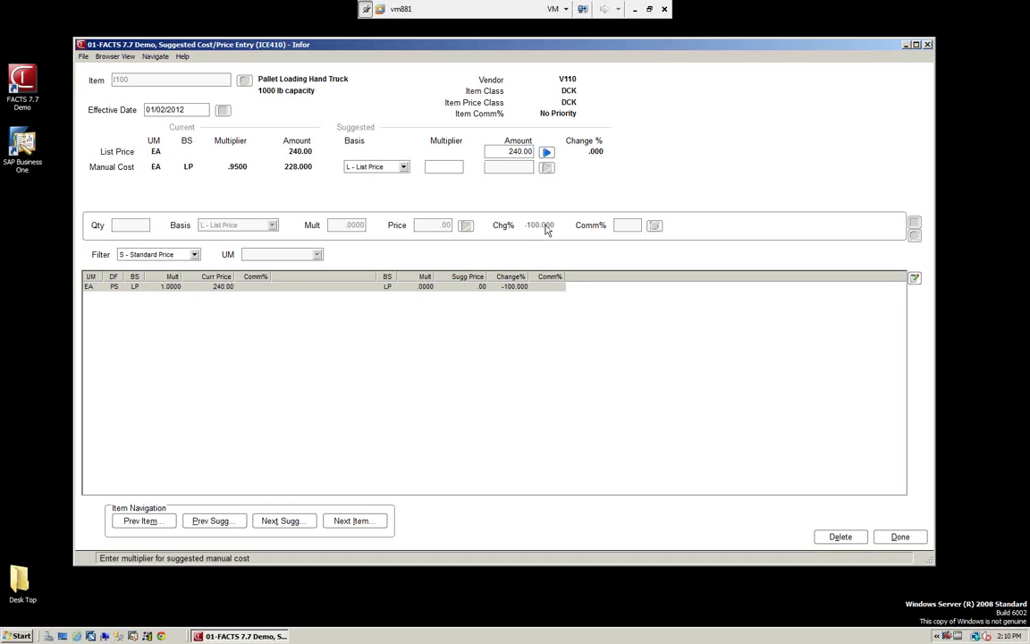
{"action": "type", "text": "1.1"}
{"action": "key", "text": "Return"}
Change the suggested manual cost basis to N - Fixed Price and open its amount for editing.
{"action": "left_click", "coordinate": [404, 167]}
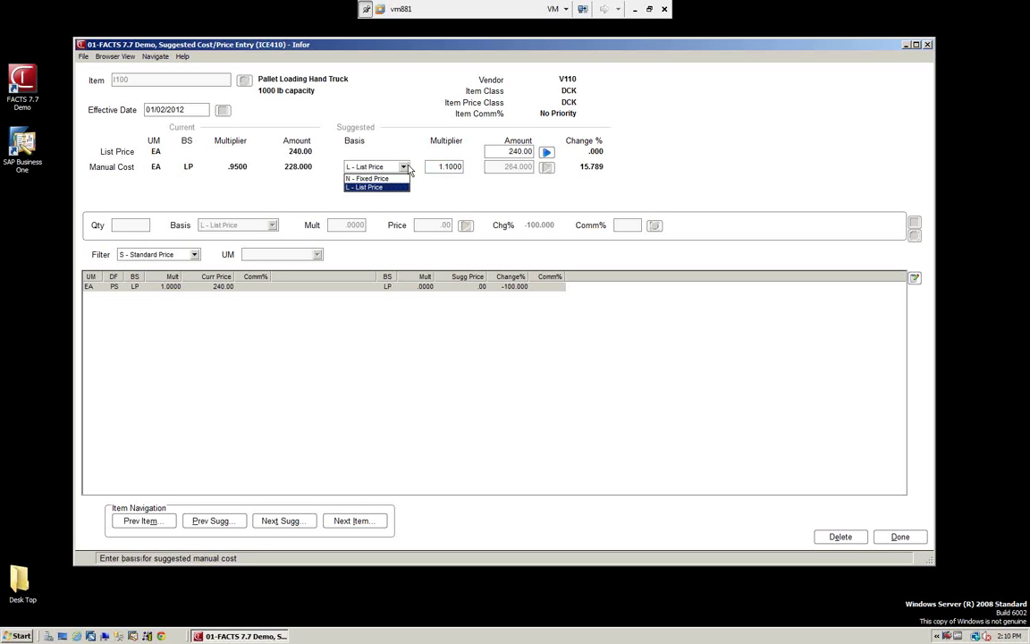
{"action": "left_click", "coordinate": [387, 178]}
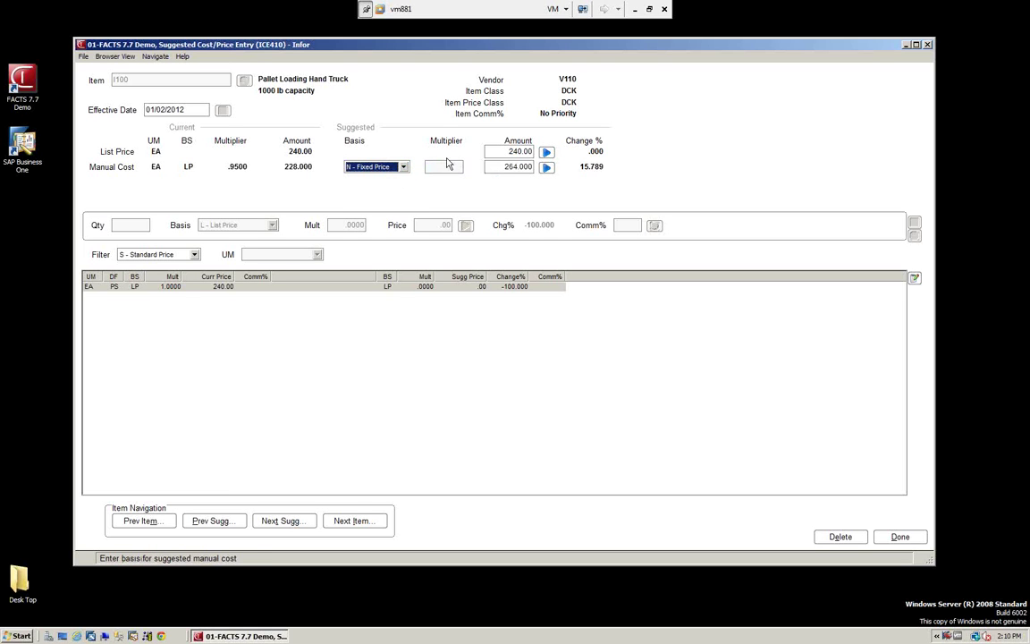
{"action": "left_click", "coordinate": [525, 167]}
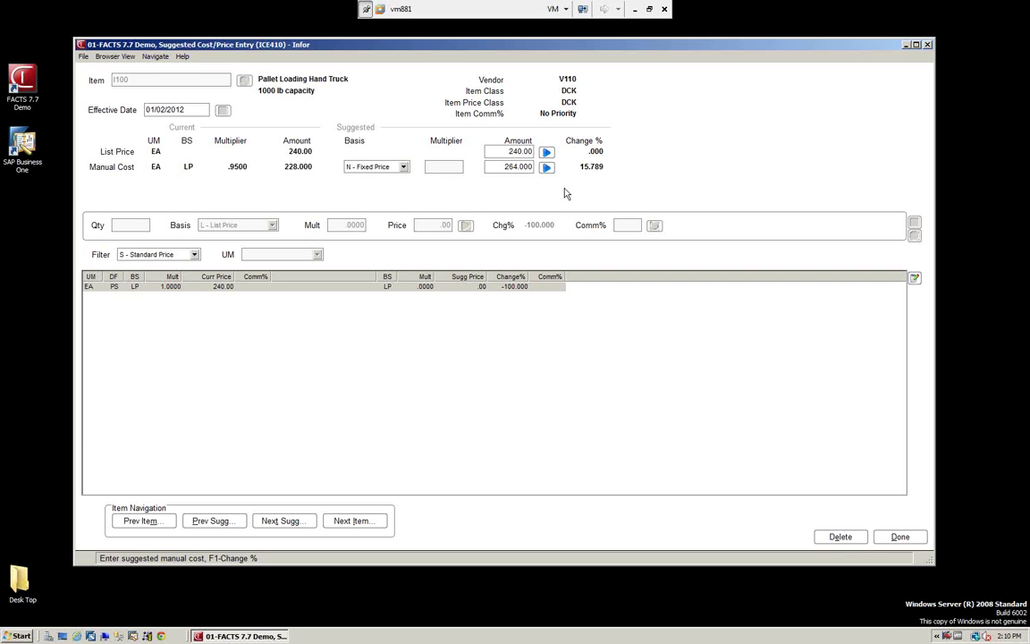
Set the suggested fixed manual cost amount for item I100 to 264.99.
{"action": "key", "text": "Delete"}
{"action": "key", "text": "Delete"}
{"action": "key", "text": "Delete"}
{"action": "key", "text": "Delete"}
{"action": "type", "text": ".99"}
Change the suggested manual cost basis to L - List Price and set its multiplier to 1.1.
{"action": "left_click", "coordinate": [396, 169]}
{"action": "left_click", "coordinate": [402, 168]}
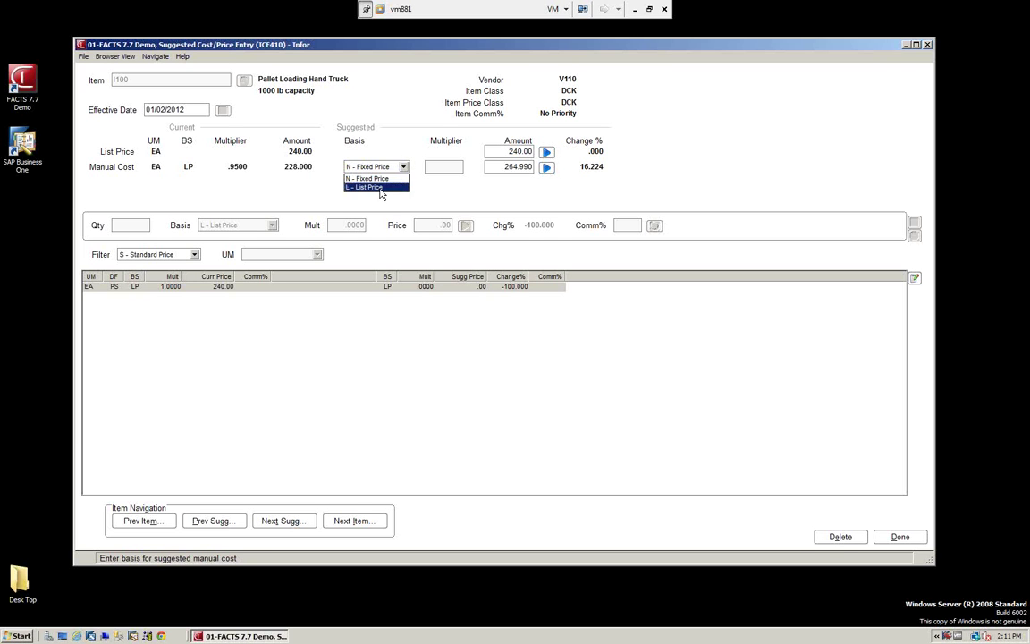
{"action": "left_click", "coordinate": [379, 189]}
{"action": "key", "text": "Tab"}
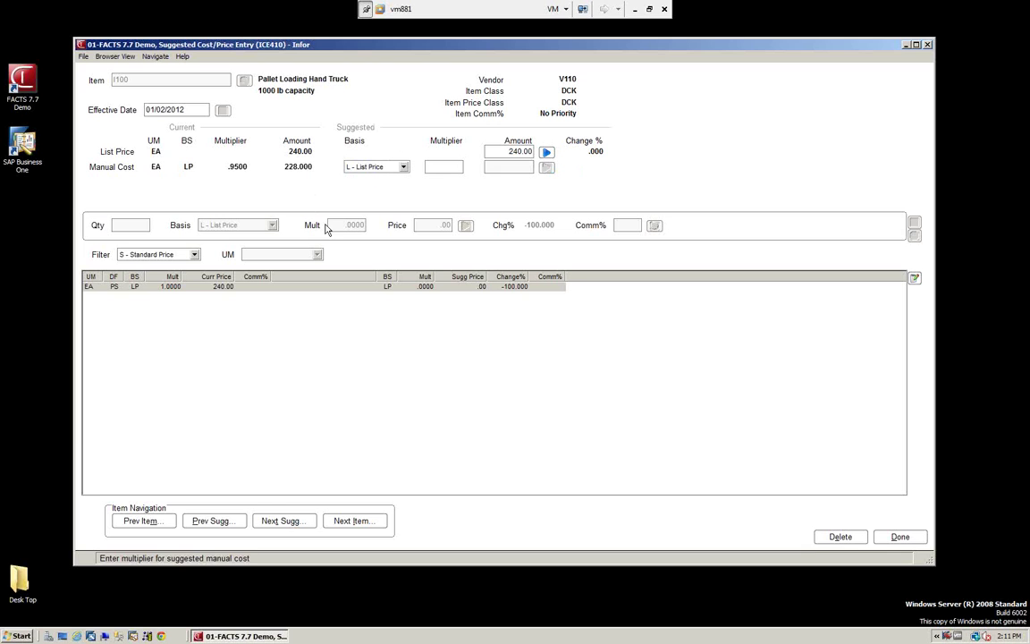
{"action": "key", "text": "Tab"}
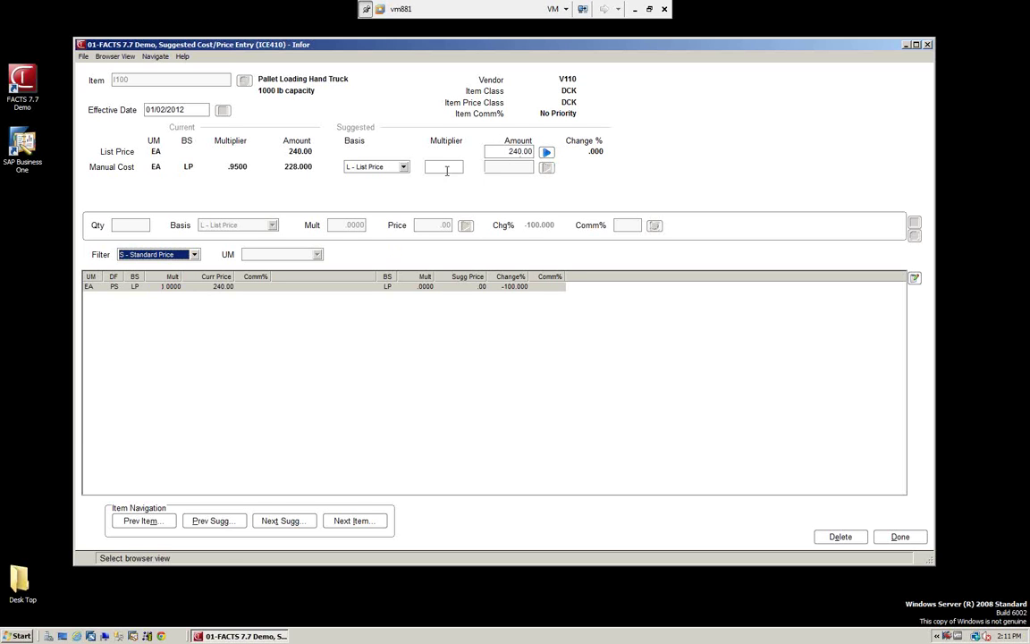
{"action": "left_click", "coordinate": [404, 168]}
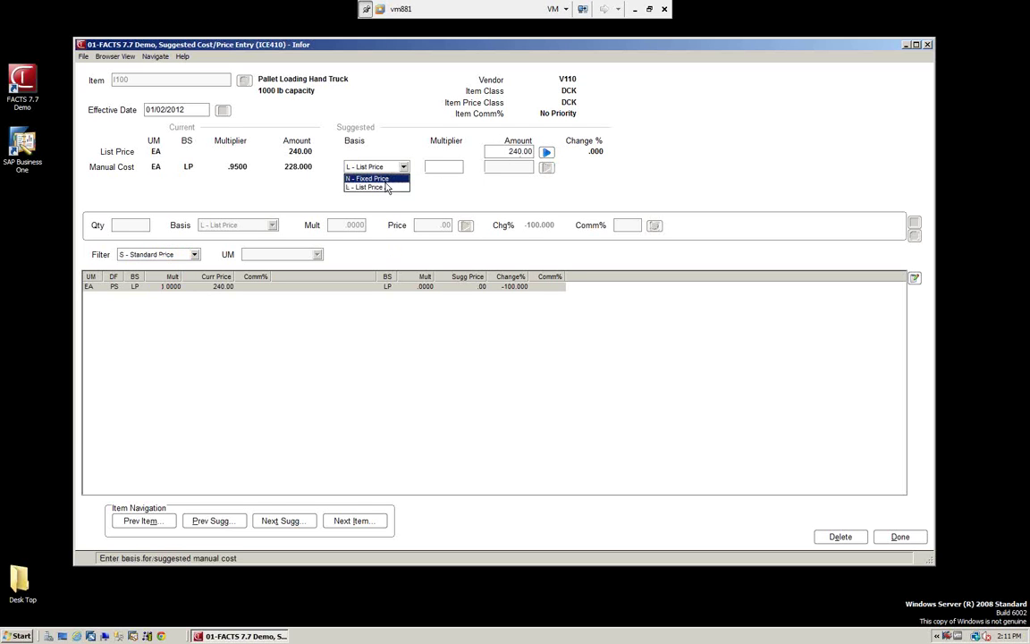
{"action": "left_click", "coordinate": [382, 188]}
{"action": "left_click", "coordinate": [429, 167]}
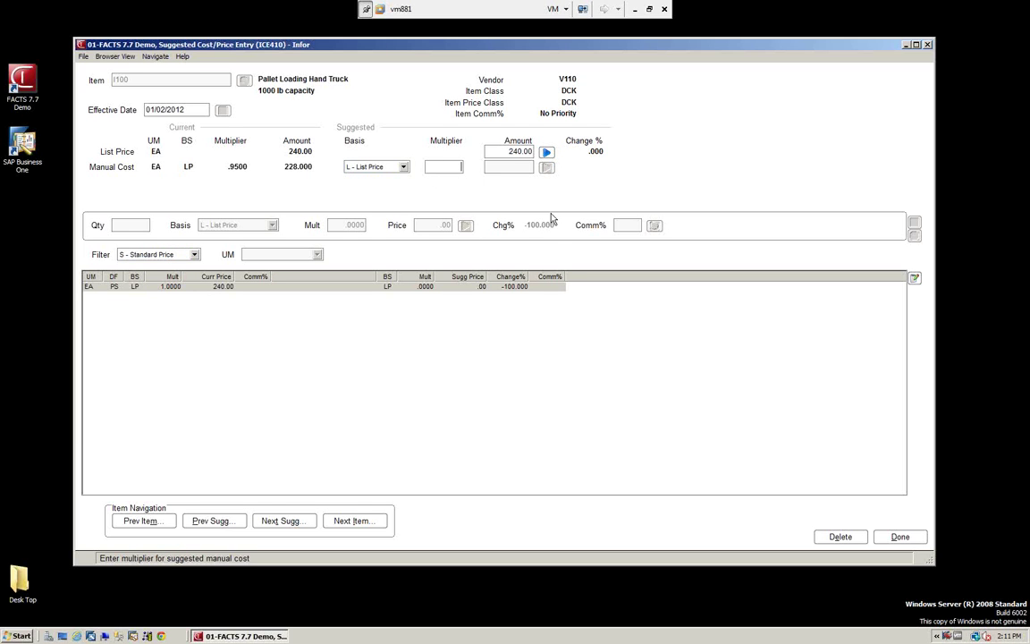
{"action": "type", "text": "1.1"}
{"action": "key", "text": "Return"}
{"action": "key", "text": "Tab"}
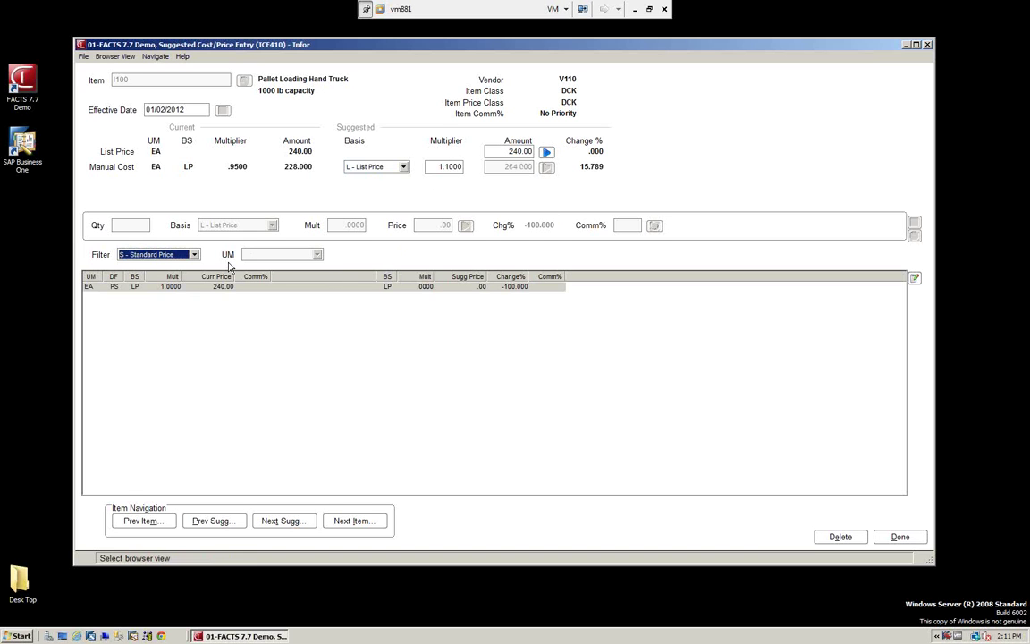
Filter by P - Price Levels and set the suggested level 2 multiplier to .91 on the list price basis, saving the line.
{"action": "left_click", "coordinate": [179, 255]}
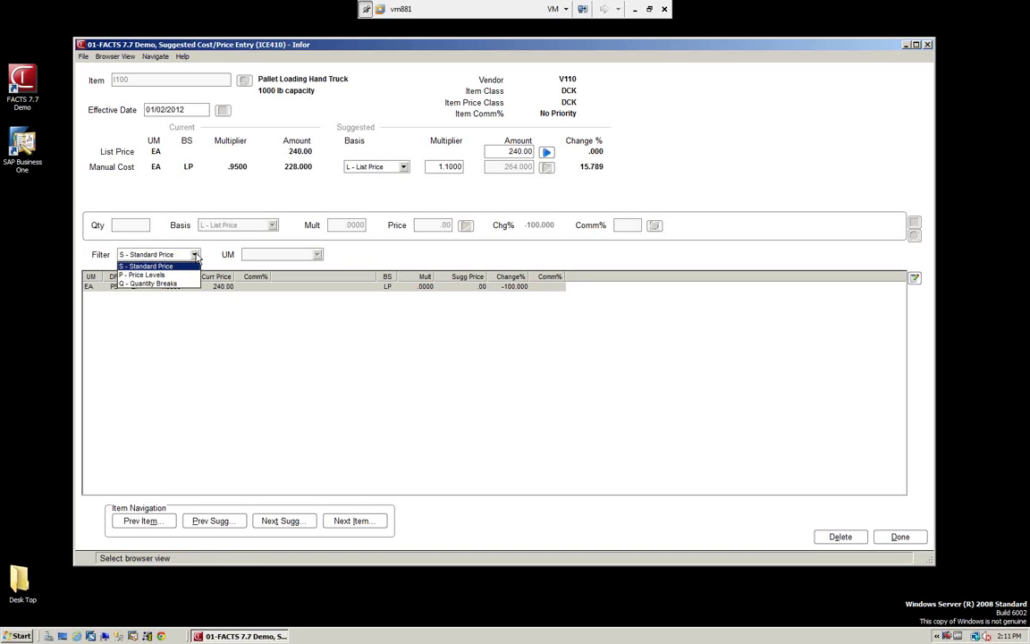
{"action": "left_click", "coordinate": [156, 275]}
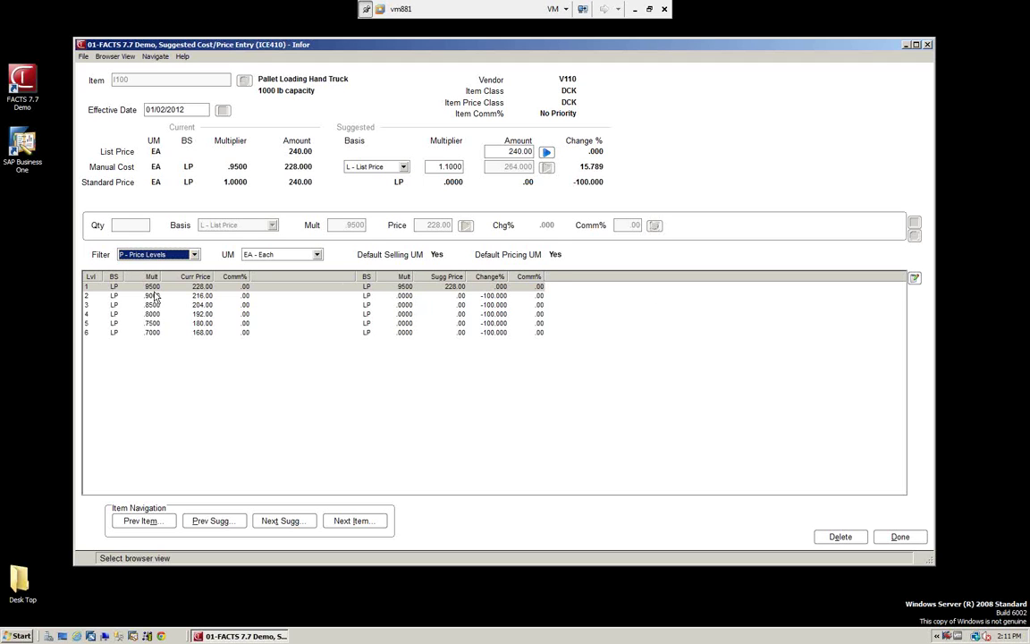
{"action": "left_click", "coordinate": [155, 298]}
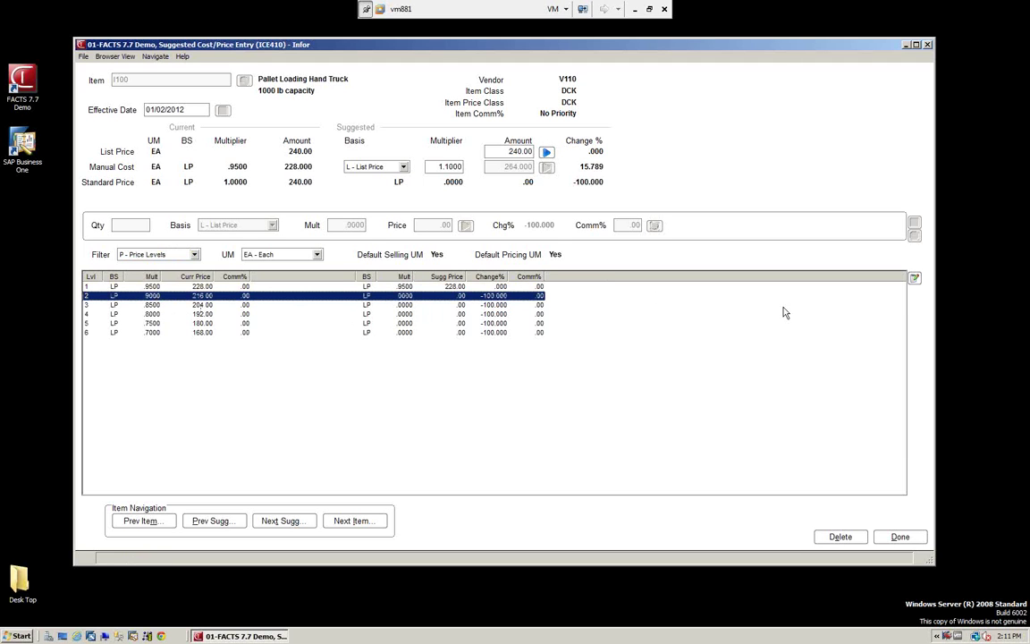
{"action": "left_click", "coordinate": [913, 278]}
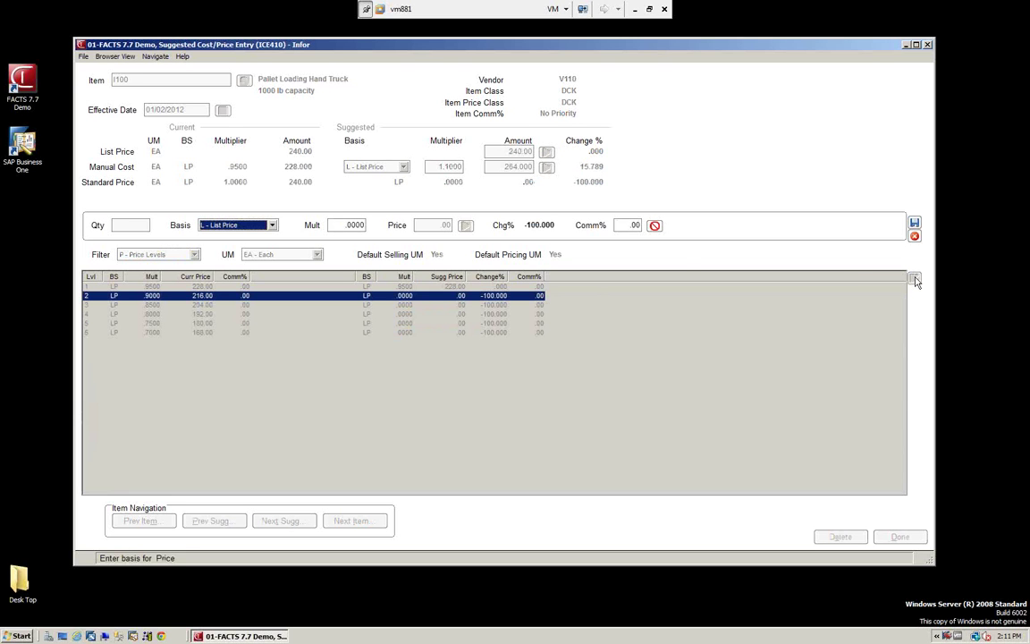
{"action": "key", "text": "Tab"}
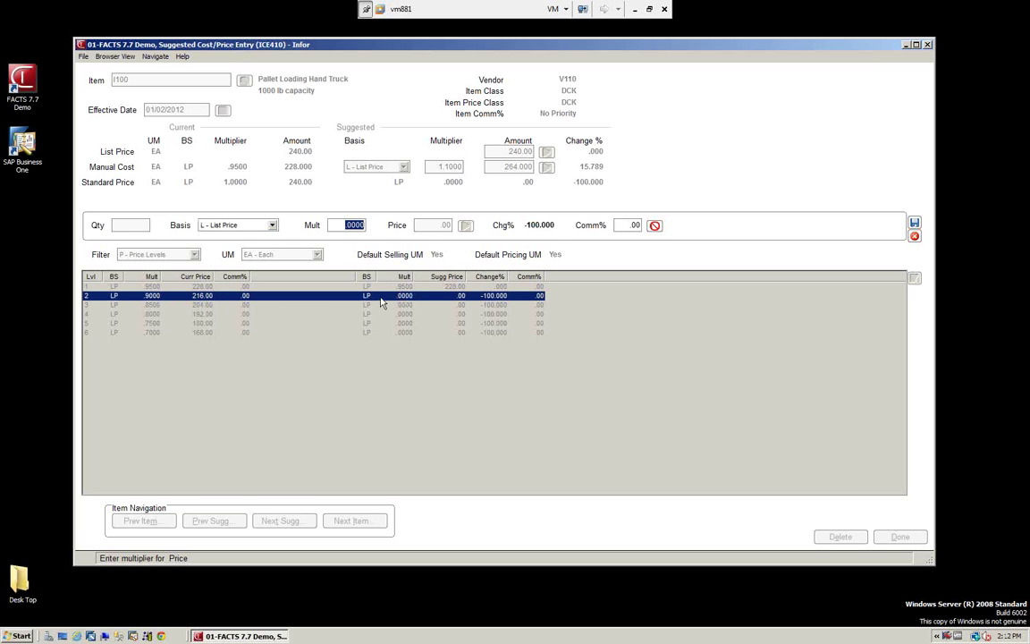
{"action": "key", "text": "BackSpace"}
{"action": "type", "text": "91"}
{"action": "key", "text": "Tab"}
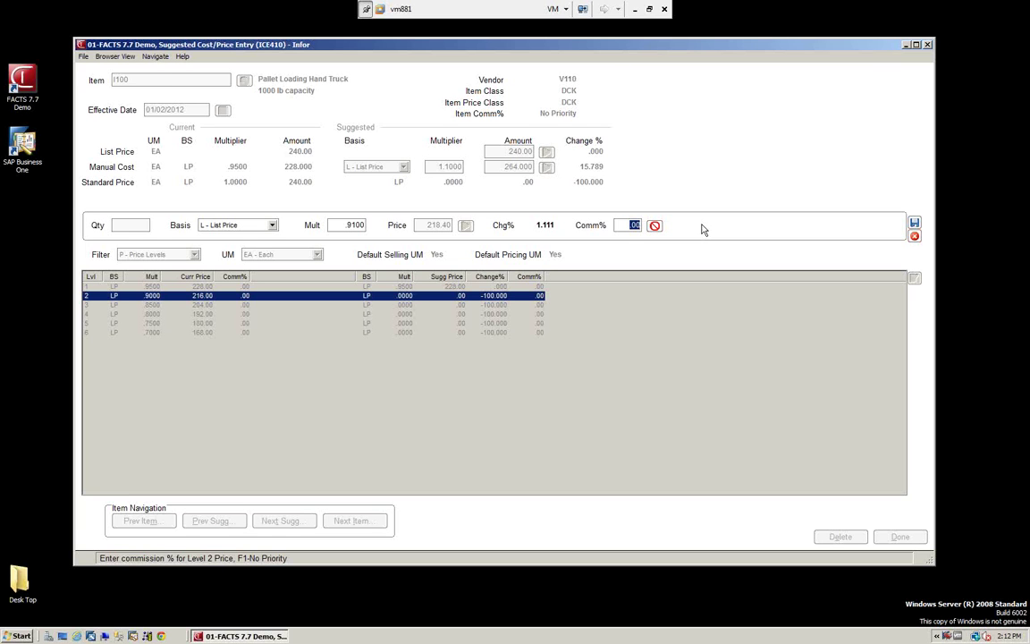
{"action": "key", "text": "Return"}
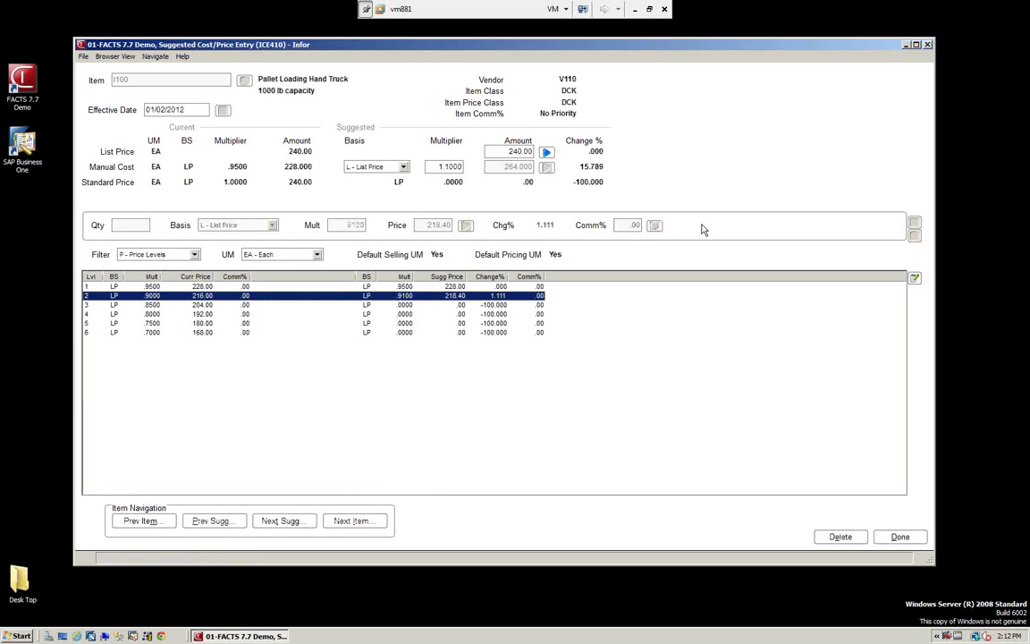
Show the Q - Quantity Breaks for item I100, finish the item and close Suggested Cost/Price Entry.
{"action": "left_click", "coordinate": [194, 255]}
{"action": "left_click", "coordinate": [154, 281]}
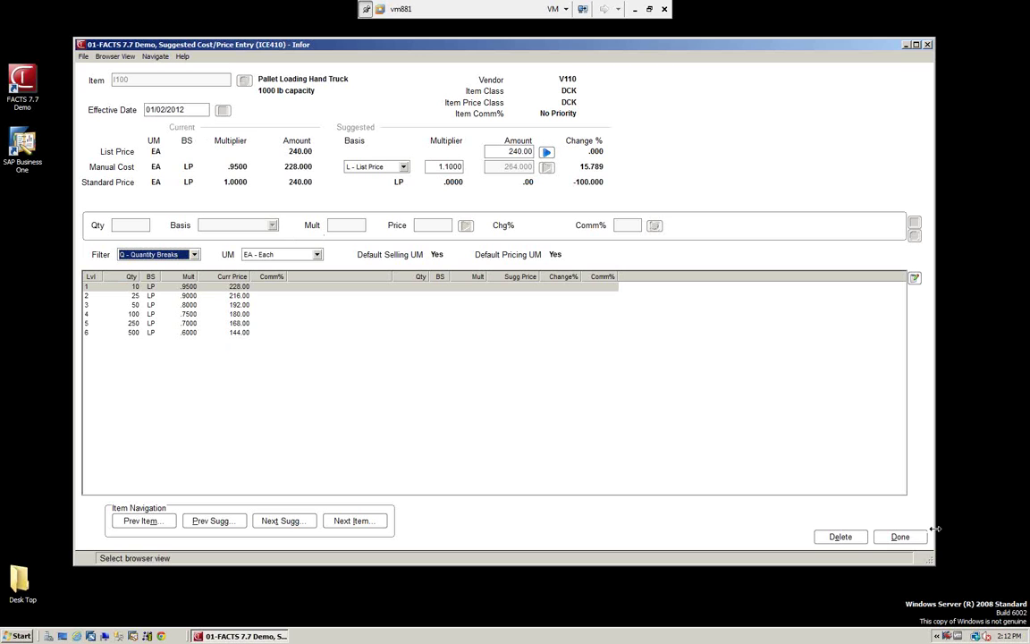
{"action": "left_click", "coordinate": [901, 536]}
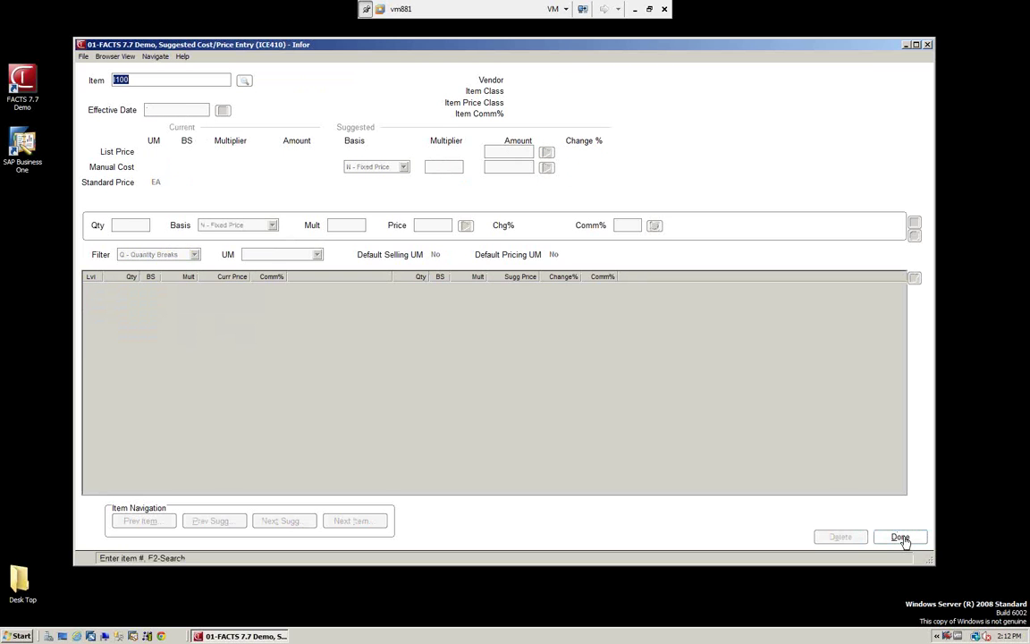
{"action": "left_click", "coordinate": [900, 537]}
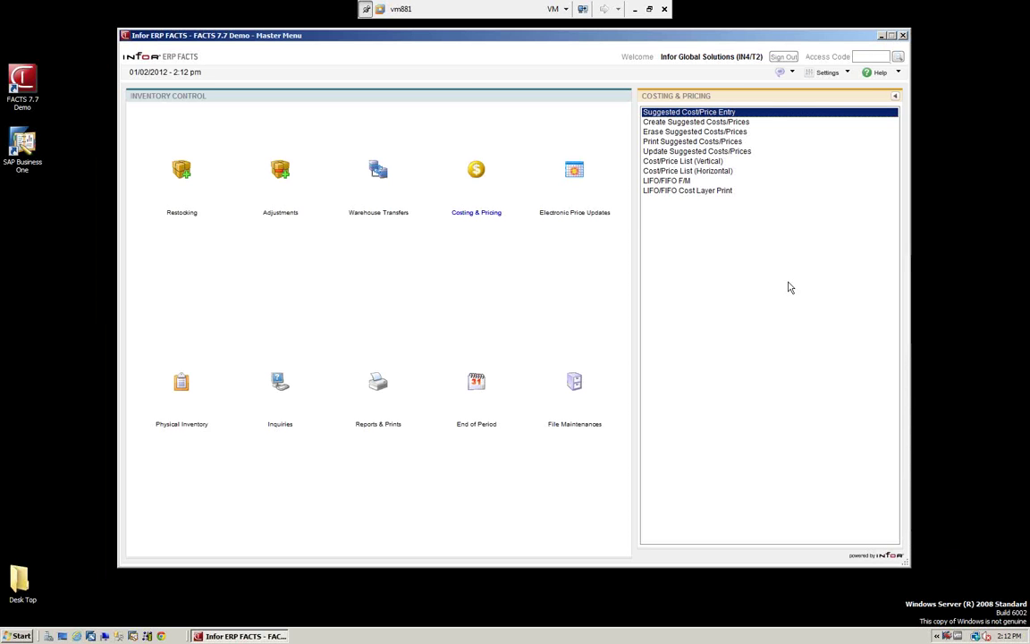
Run Print Suggested Costs/Prices to file in item order from first to last item with the default options.
{"action": "left_click", "coordinate": [674, 142]}
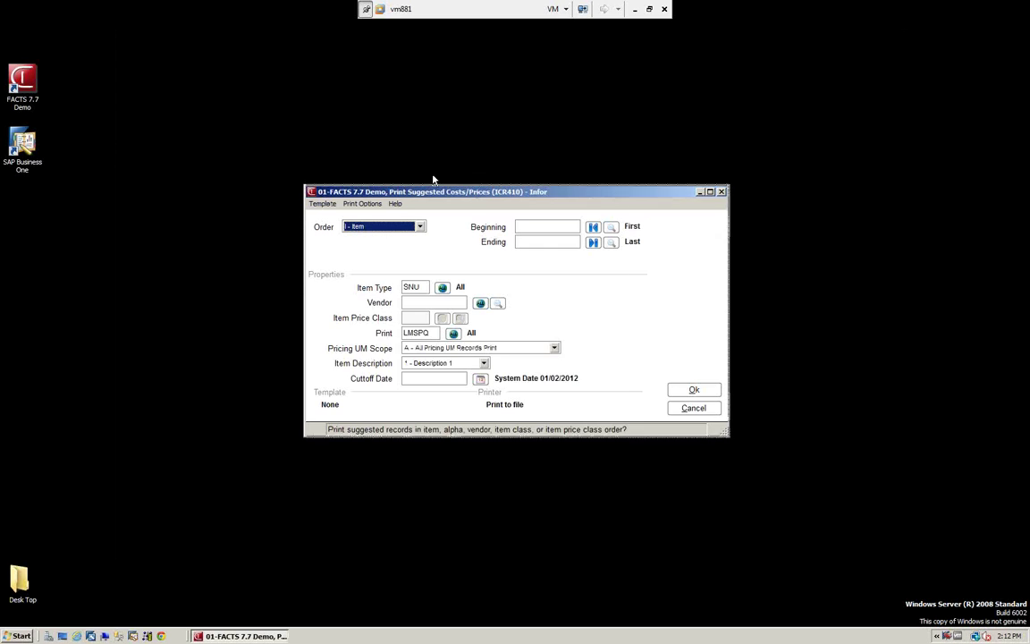
{"action": "left_click_drag", "start_coordinate": [474, 194], "coordinate": [287, 74]}
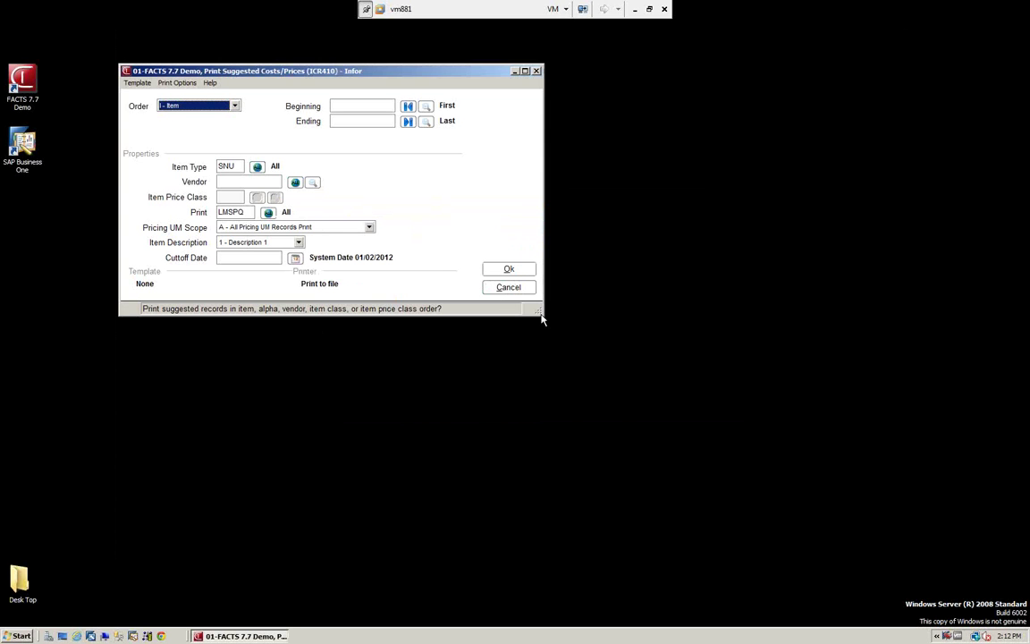
{"action": "left_click_drag", "start_coordinate": [541, 318], "coordinate": [586, 246]}
{"action": "key", "text": "Tab"}
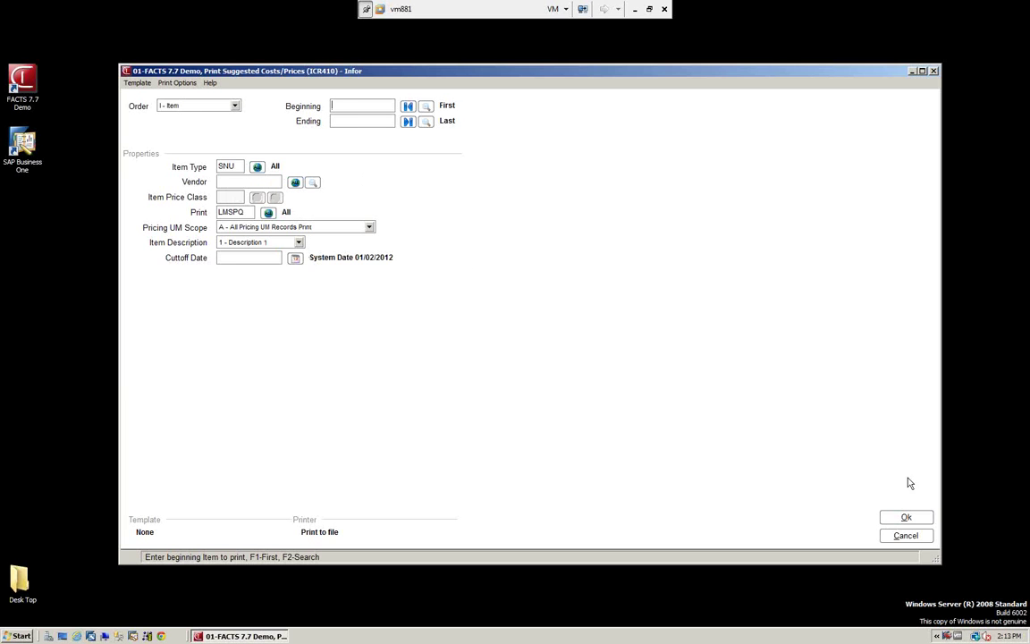
{"action": "left_click", "coordinate": [905, 519]}
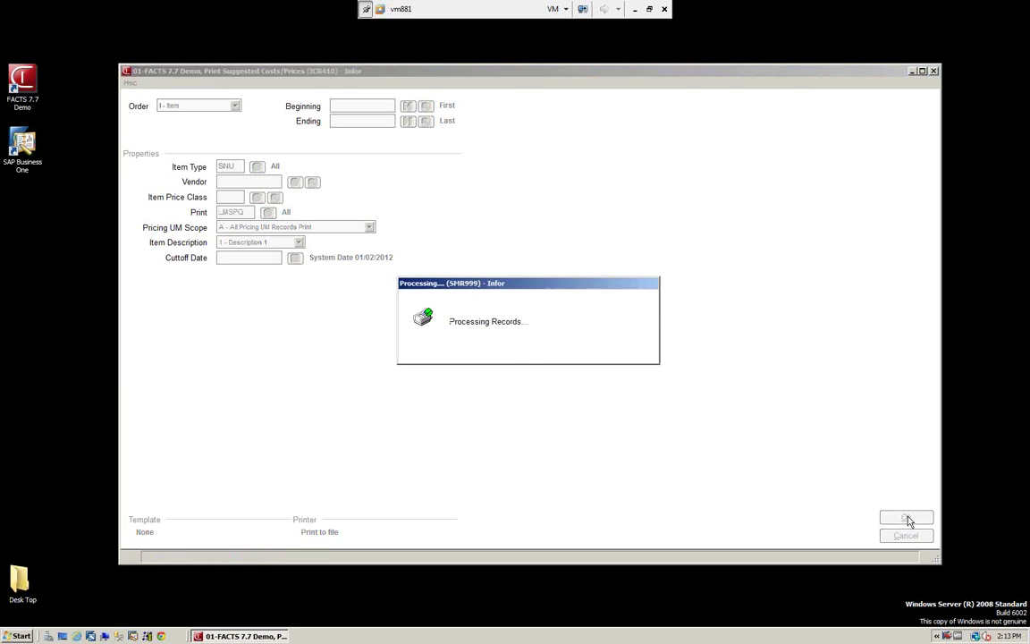
{"action": "left_click", "coordinate": [538, 361]}
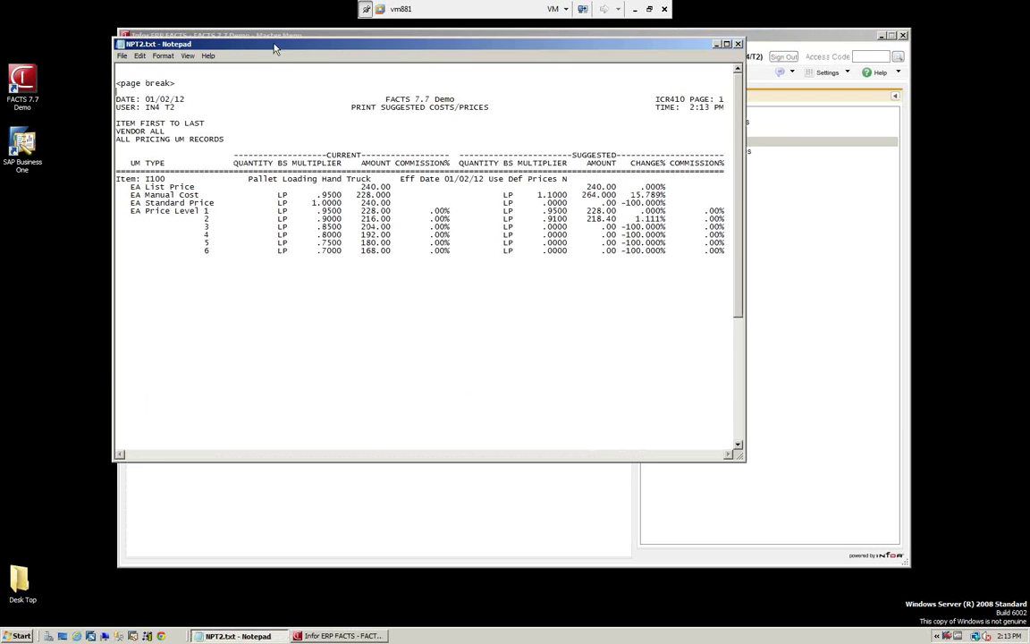
Maximize the printed report, compare the current and suggested costs and prices for item I100, and close it.
{"action": "left_click_drag", "start_coordinate": [247, 42], "coordinate": [229, 29]}
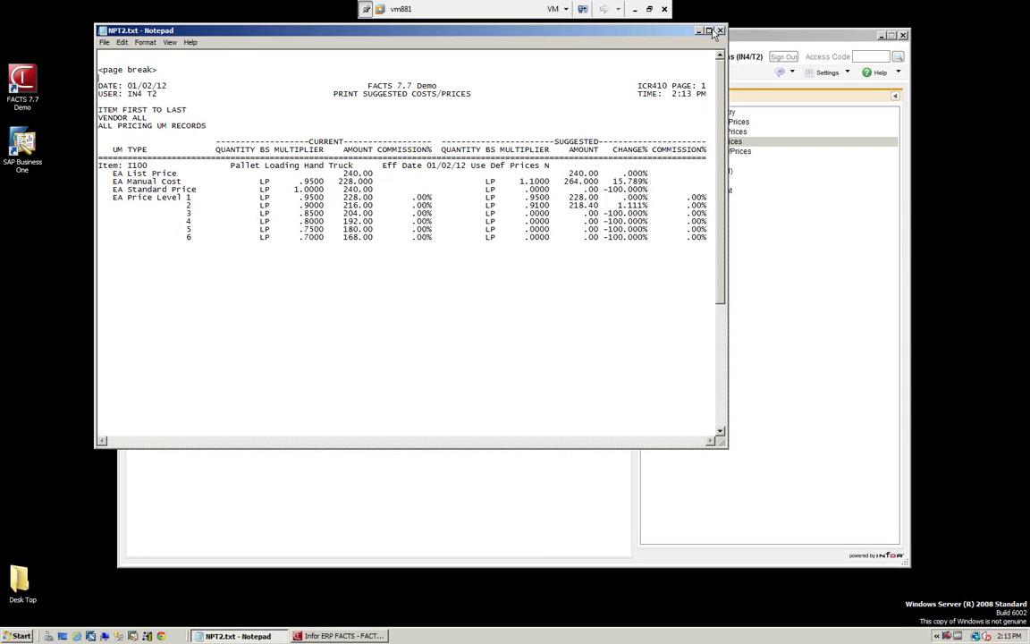
{"action": "double_click", "coordinate": [644, 32]}
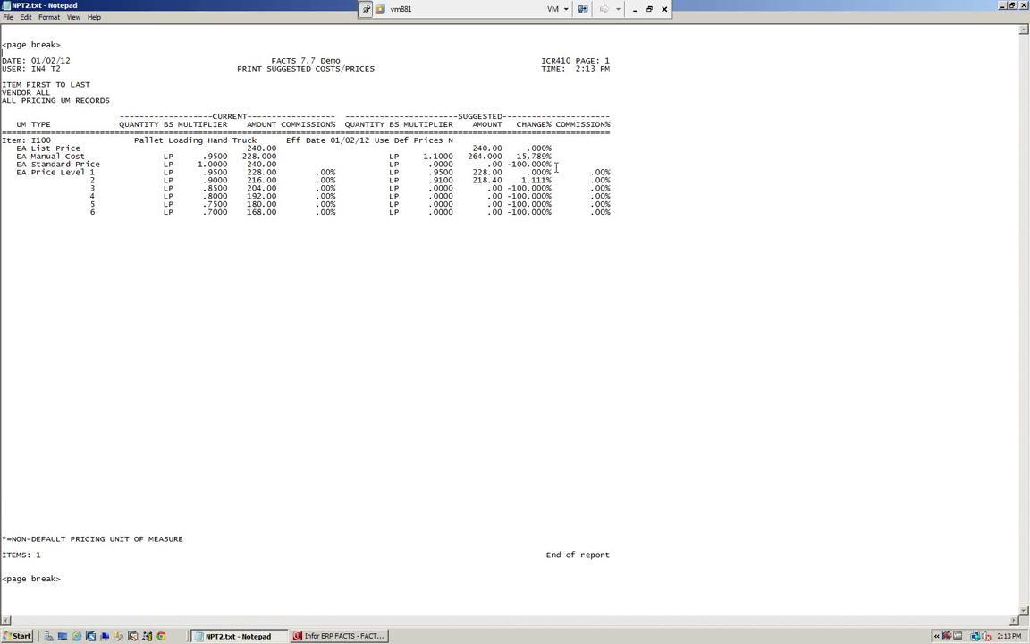
{"action": "left_click", "coordinate": [1023, 6]}
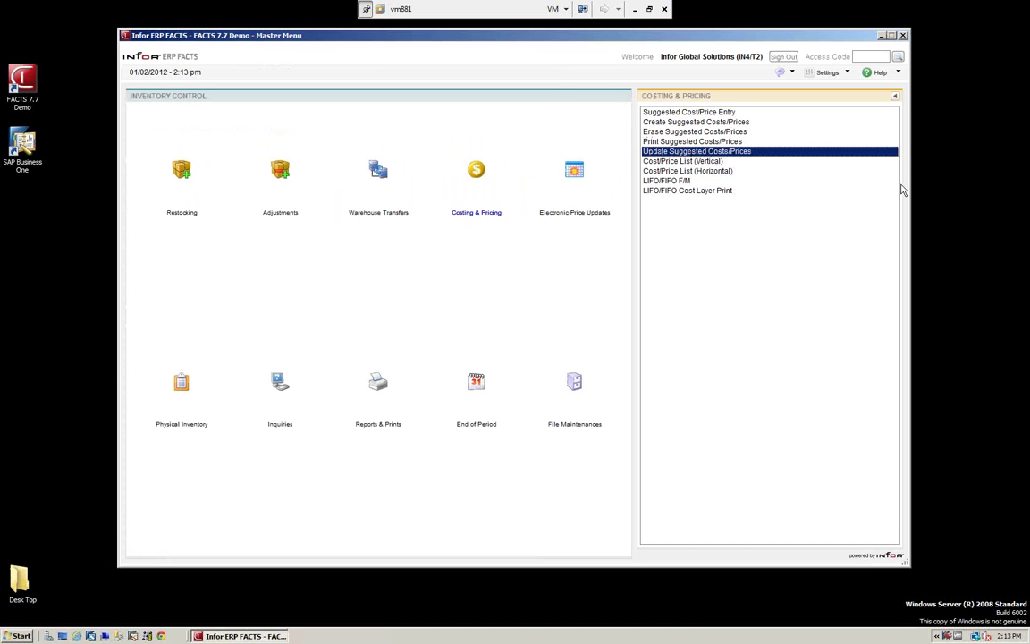
Run Update Suggested Costs/Prices for all items with the default options and acknowledge its completion.
{"action": "key", "text": "Return"}
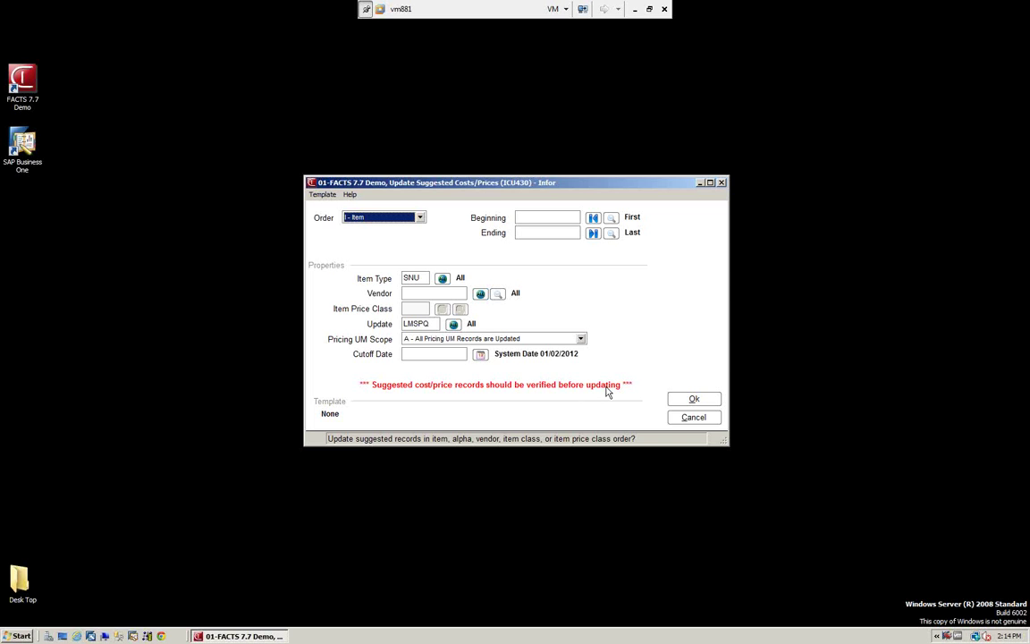
{"action": "left_click", "coordinate": [691, 400]}
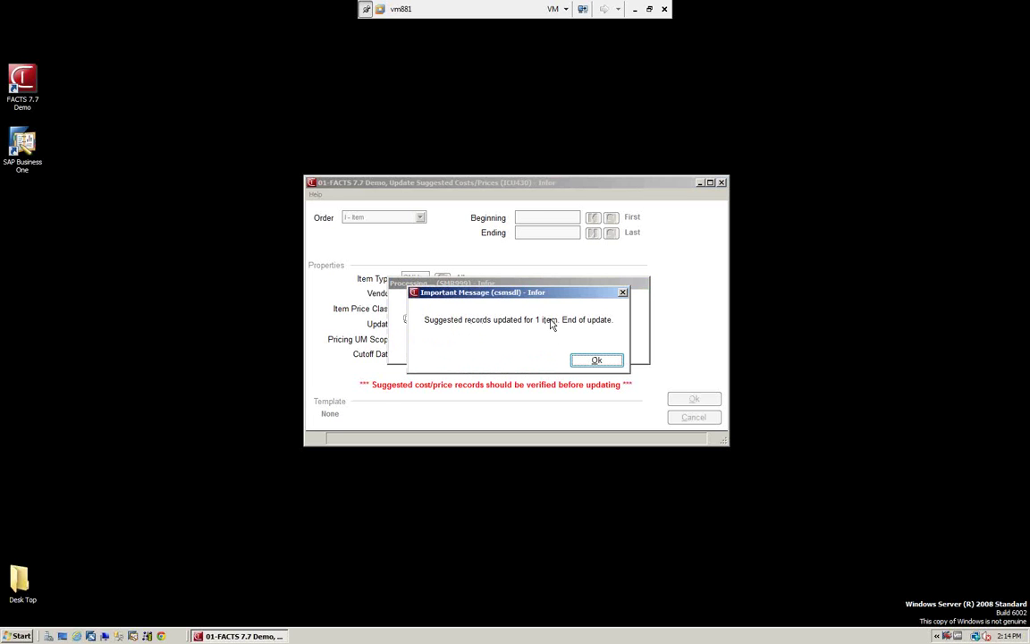
{"action": "left_click", "coordinate": [583, 358]}
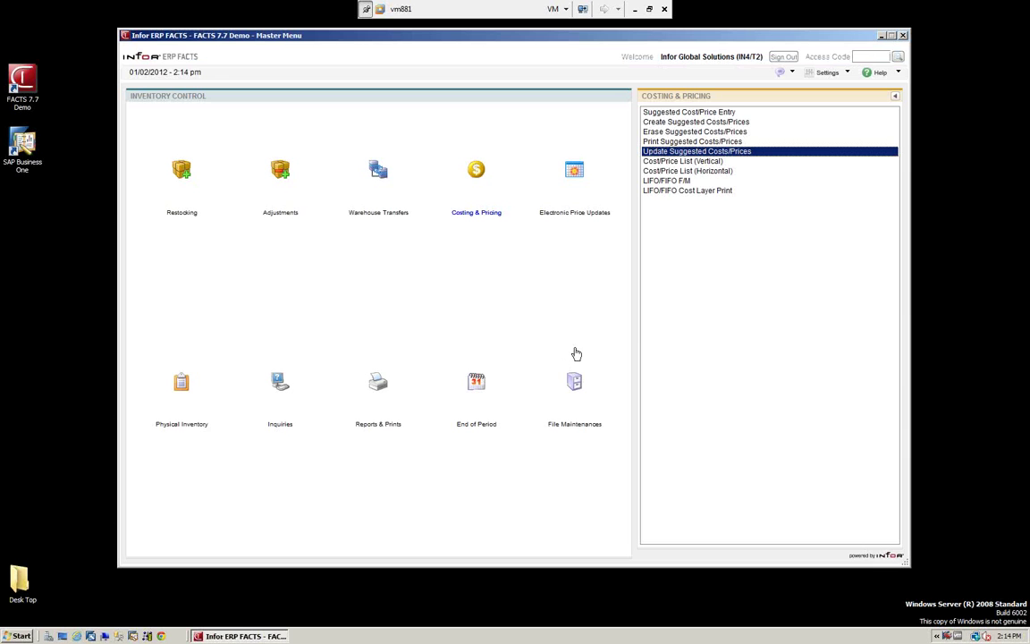
Reopen Suggested Cost/Price Entry, load item I100 and check its current manual cost and price levels.
{"action": "left_click", "coordinate": [650, 113]}
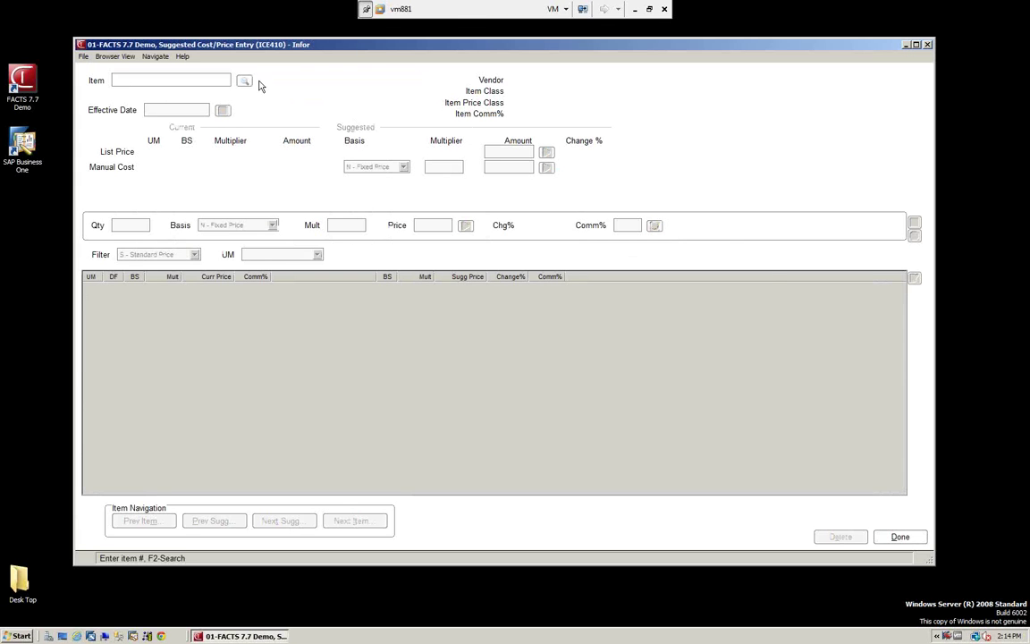
{"action": "left_click", "coordinate": [245, 82]}
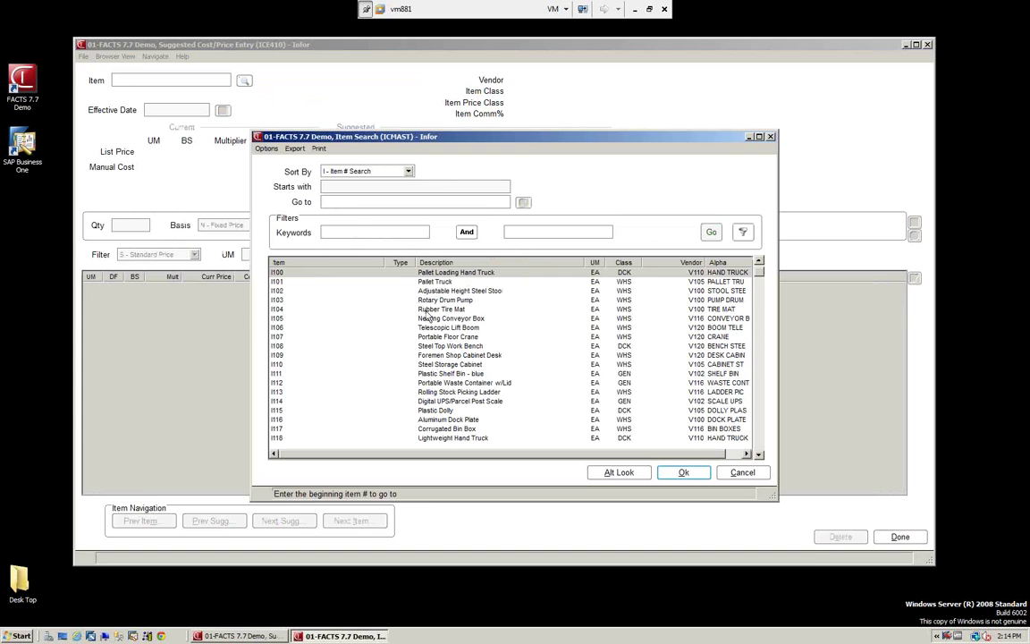
{"action": "left_click", "coordinate": [672, 476]}
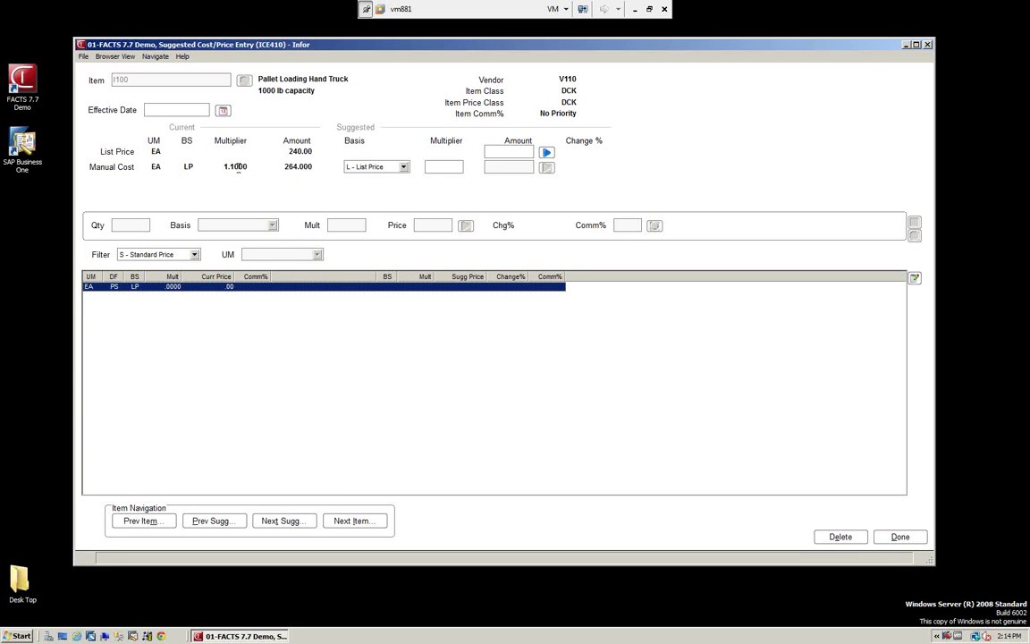
{"action": "left_click", "coordinate": [194, 254]}
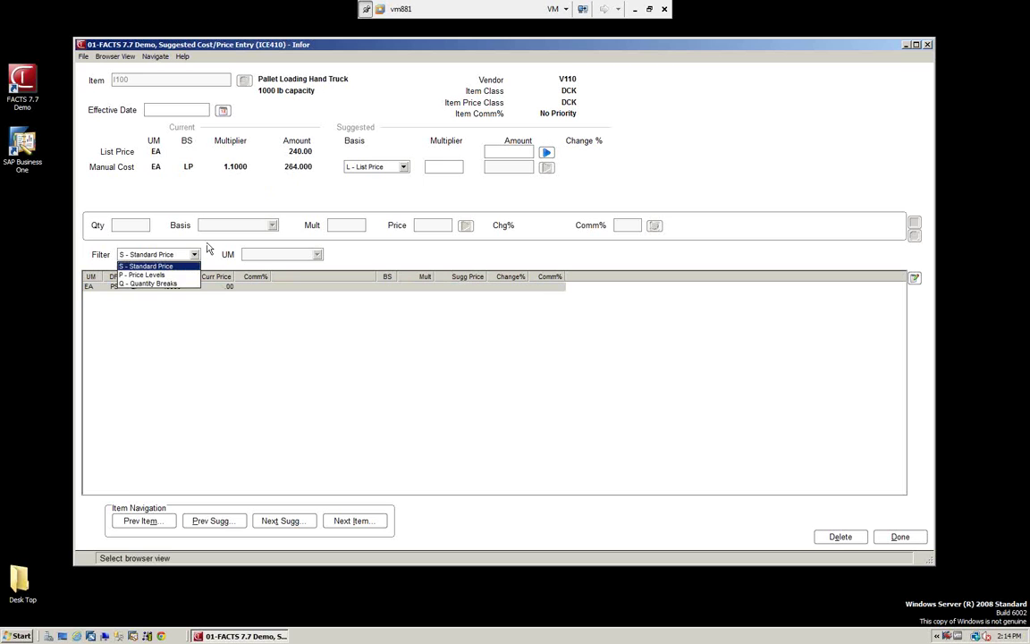
{"action": "left_click", "coordinate": [152, 275]}
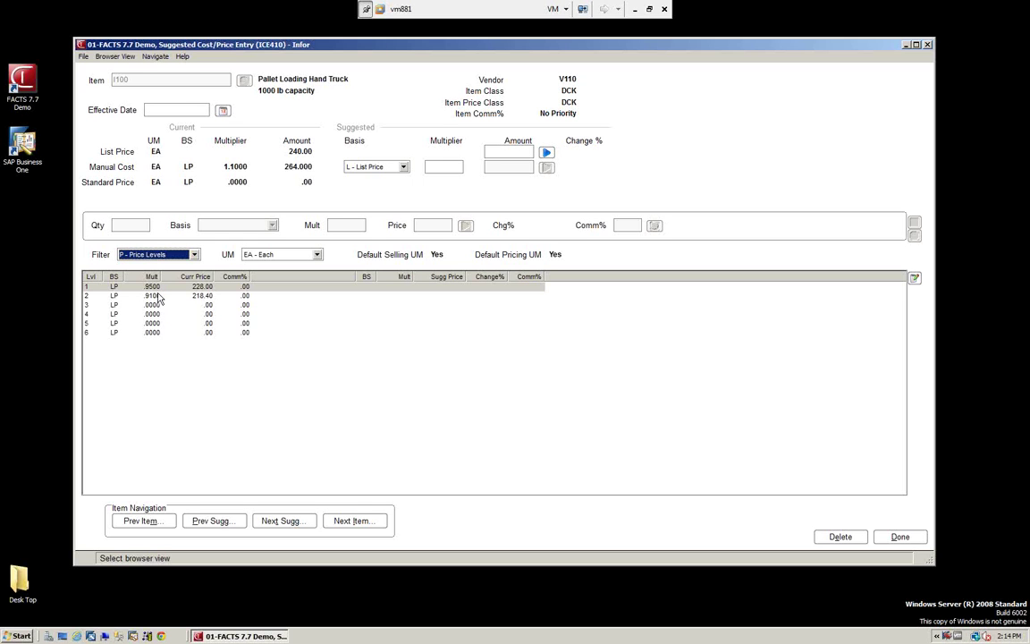
Set the suggested multiplier of price level 2 to .9000 on the List Price basis and save the line.
{"action": "left_click", "coordinate": [154, 296]}
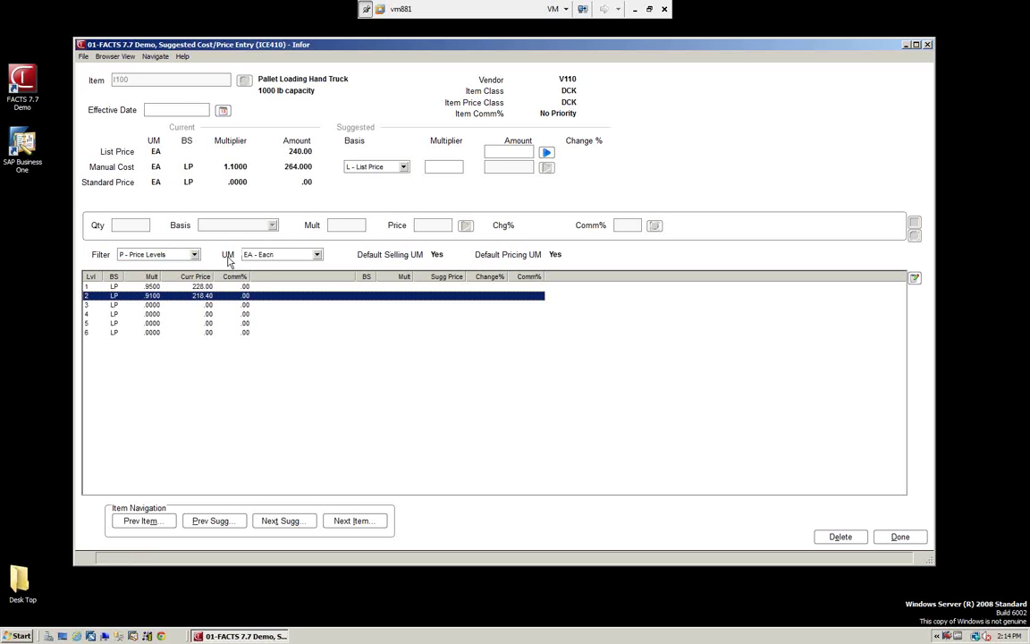
{"action": "left_click", "coordinate": [914, 278]}
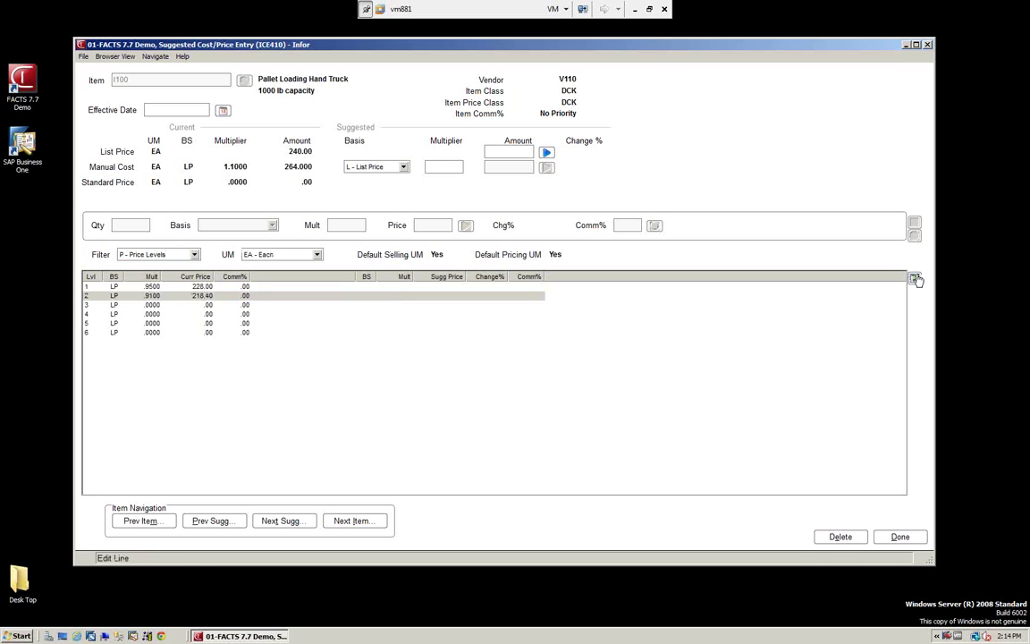
{"action": "left_click", "coordinate": [351, 224]}
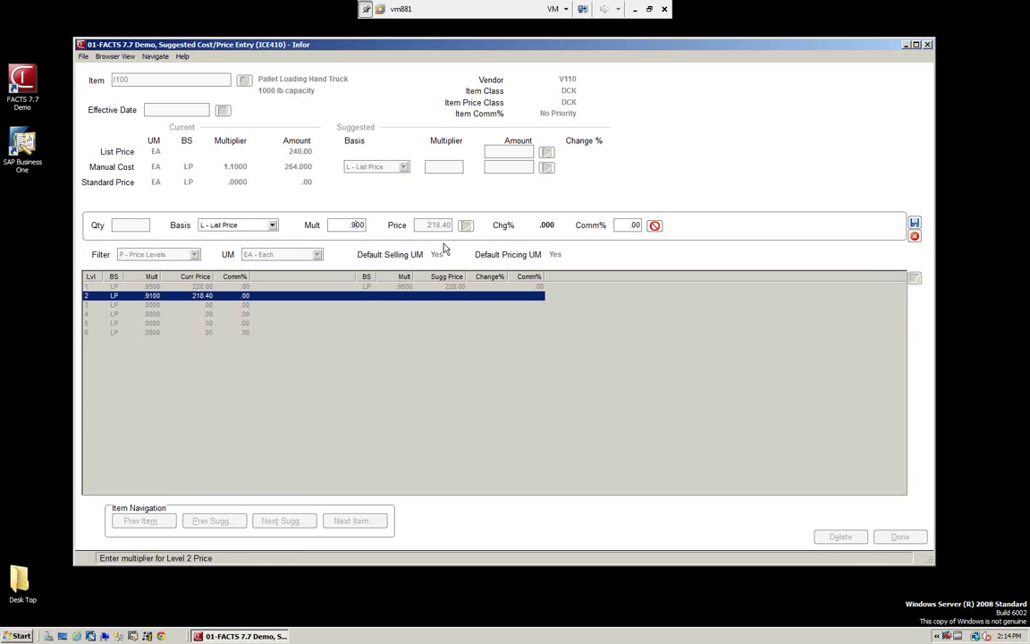
{"action": "key", "text": "Tab"}
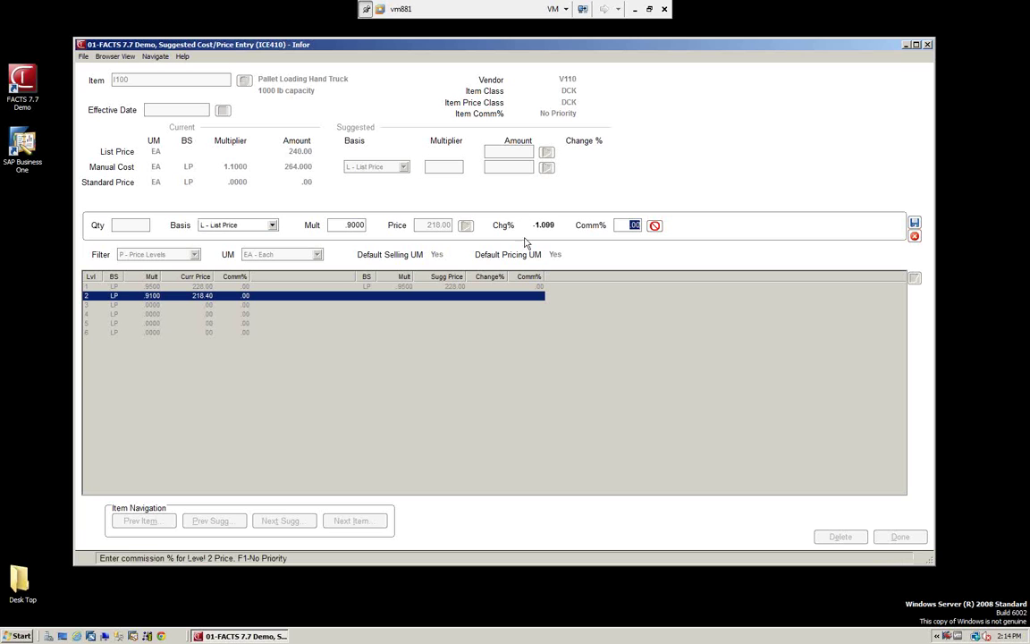
{"action": "left_click", "coordinate": [913, 224]}
{"action": "left_click", "coordinate": [566, 340]}
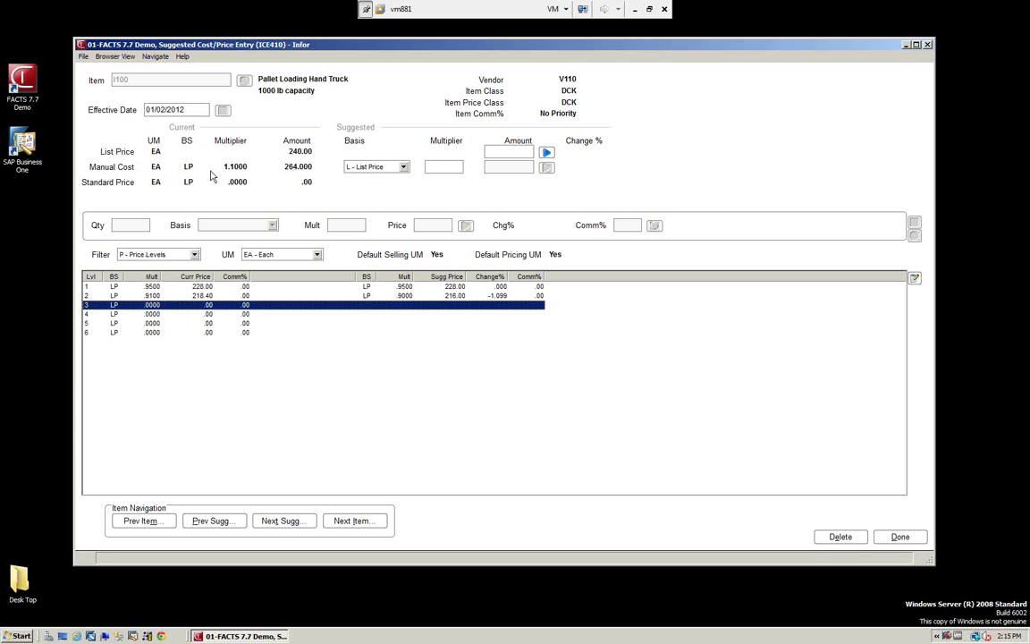
In the Standard Price view, set the suggested manual cost to the List Price basis with multiplier 1.0000, and close the entry program.
{"action": "left_click", "coordinate": [175, 256]}
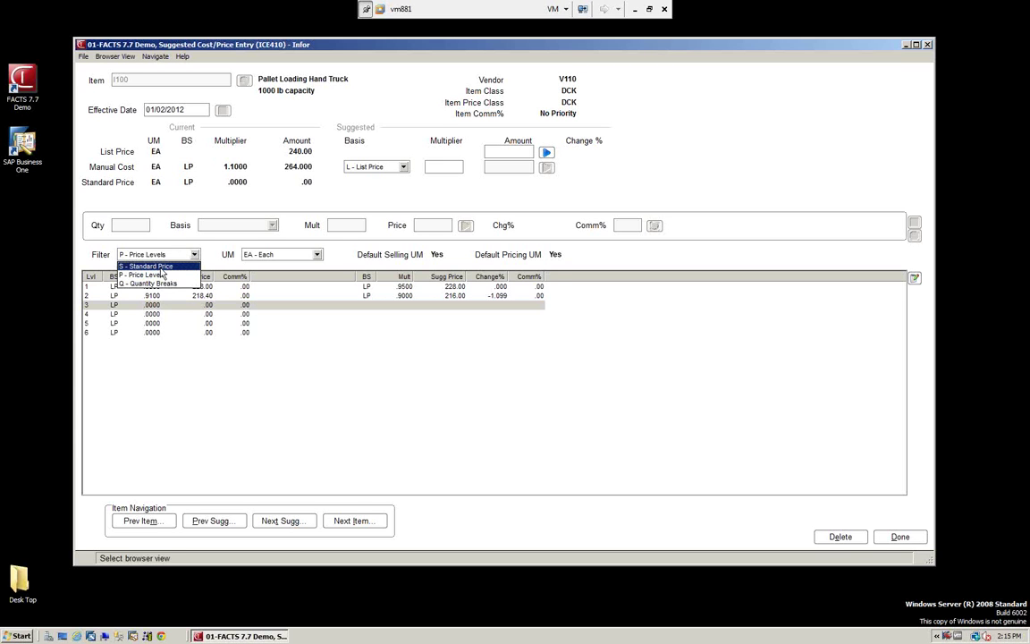
{"action": "left_click", "coordinate": [157, 267]}
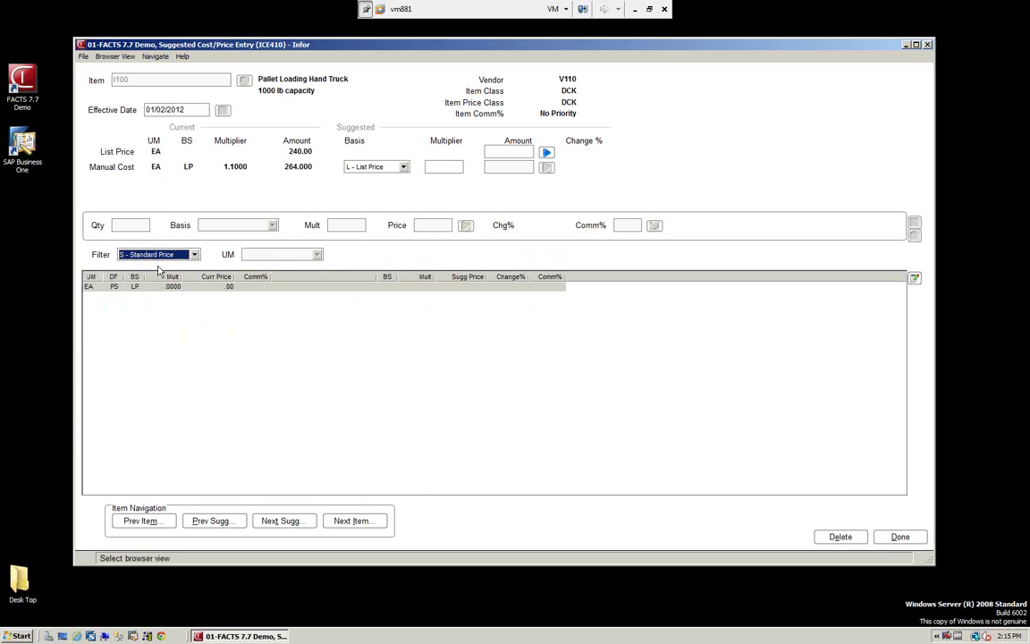
{"action": "left_click", "coordinate": [404, 168]}
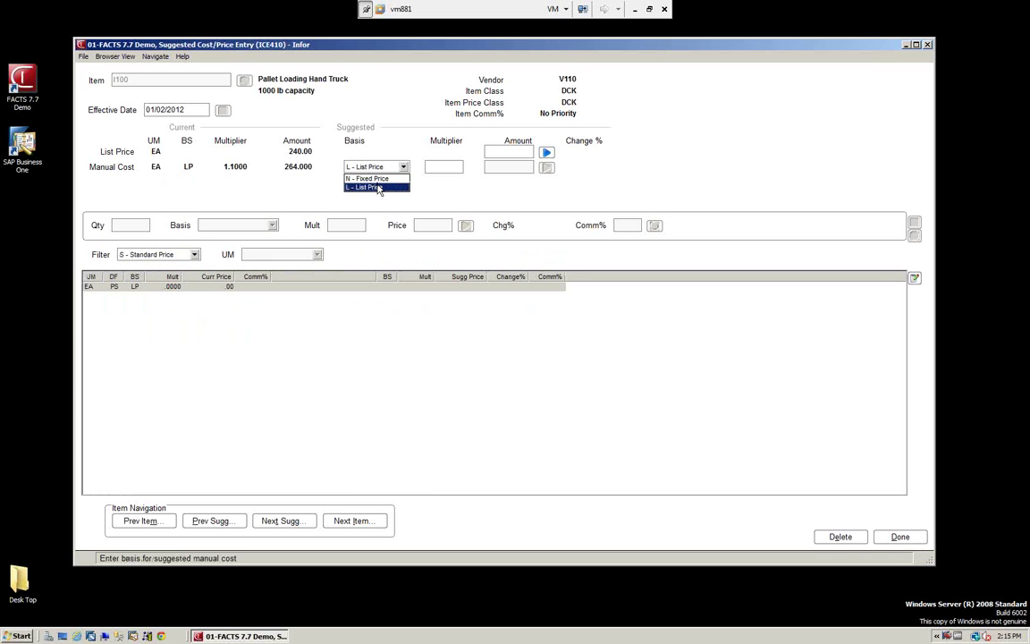
{"action": "left_click", "coordinate": [375, 182]}
{"action": "left_click", "coordinate": [449, 169]}
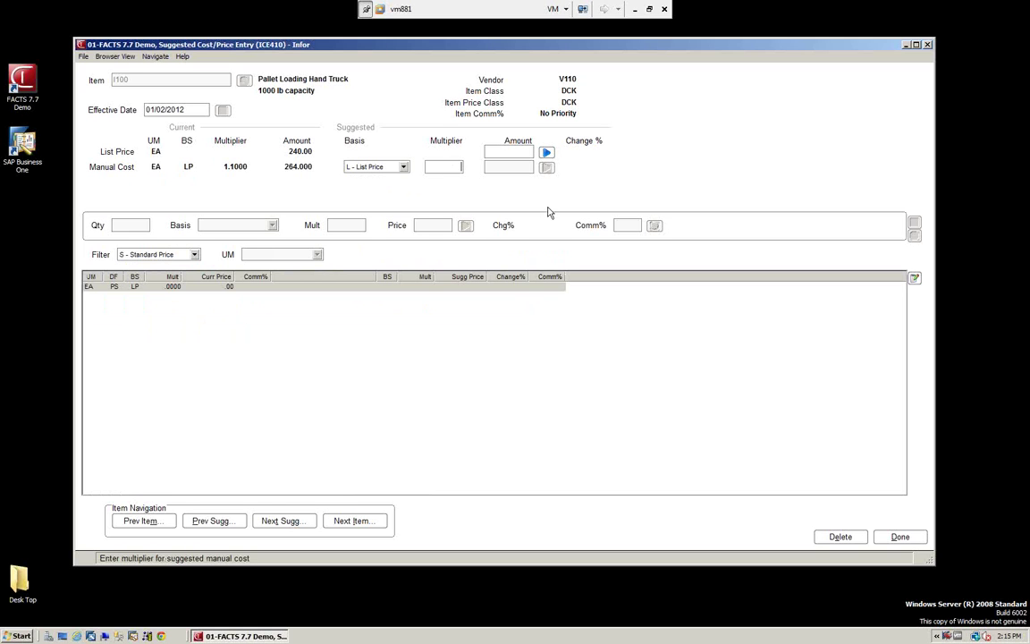
{"action": "type", "text": "1"}
{"action": "key", "text": "Return"}
{"action": "key", "text": "Tab"}
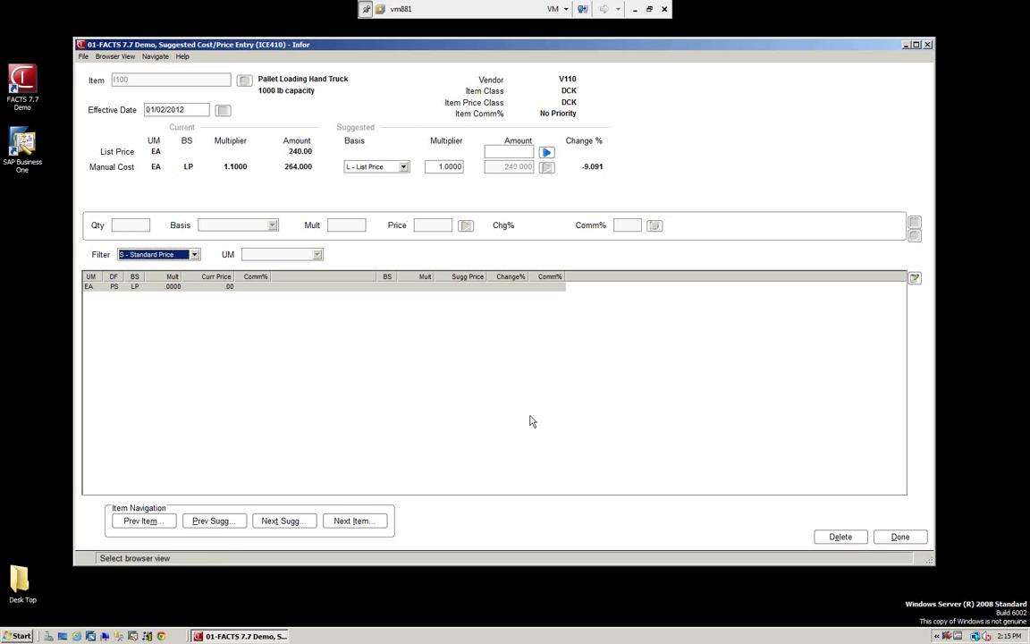
{"action": "key", "text": "Tab"}
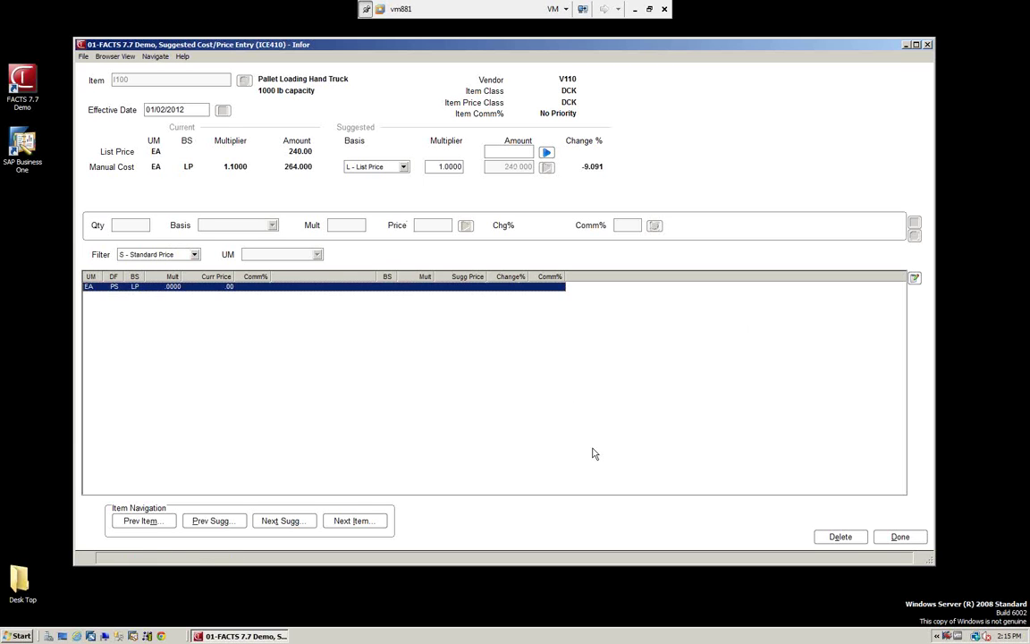
{"action": "left_click", "coordinate": [910, 540]}
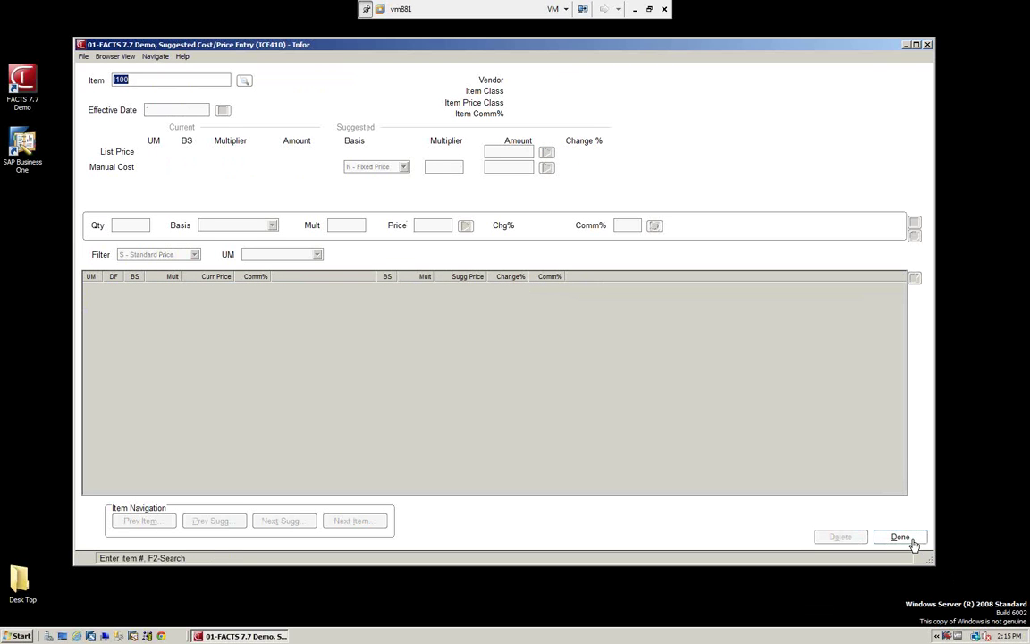
{"action": "left_click", "coordinate": [908, 538]}
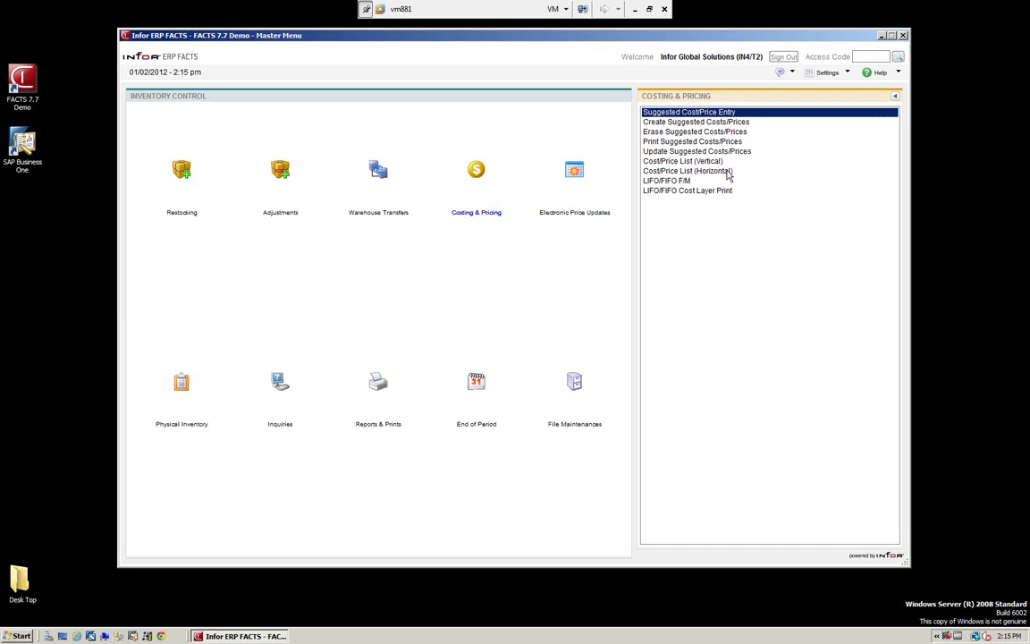
Print the suggested costs and prices to file in item order, first to last, with the default options.
{"action": "left_click", "coordinate": [688, 141]}
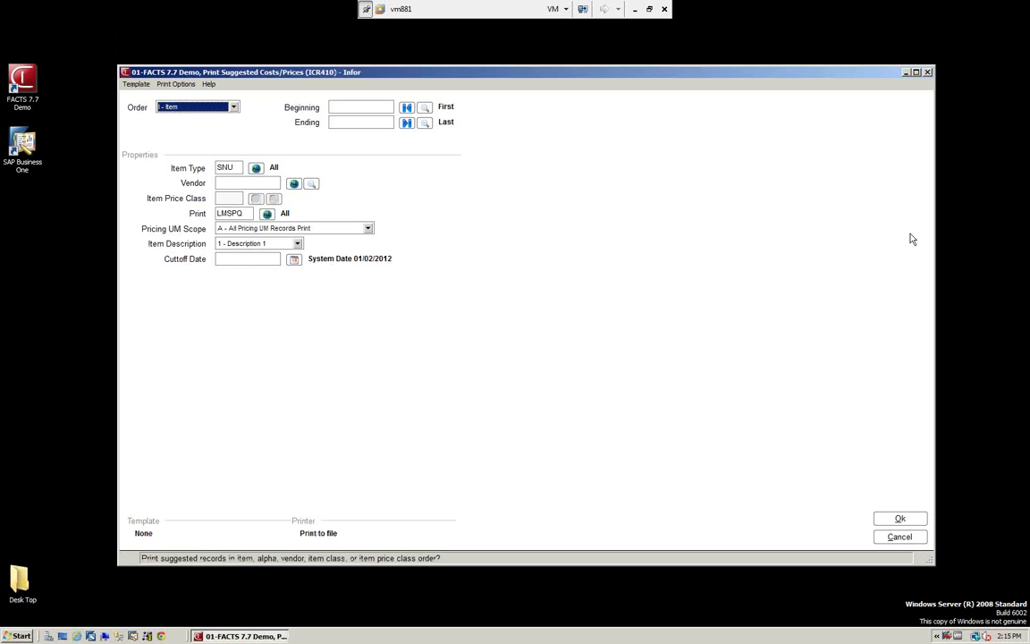
{"action": "left_click", "coordinate": [901, 521]}
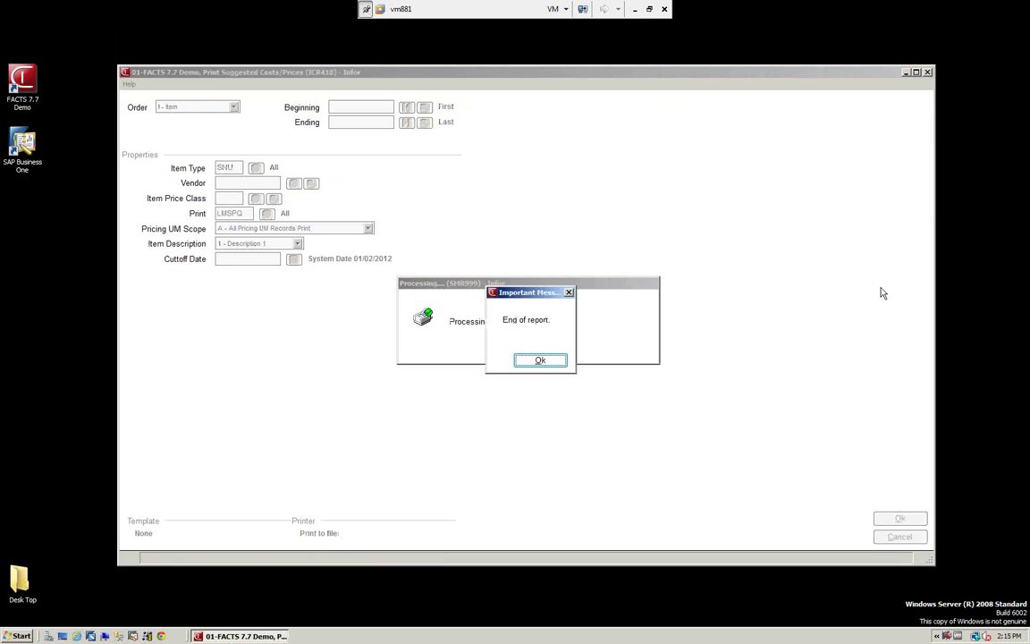
{"action": "left_click", "coordinate": [541, 360]}
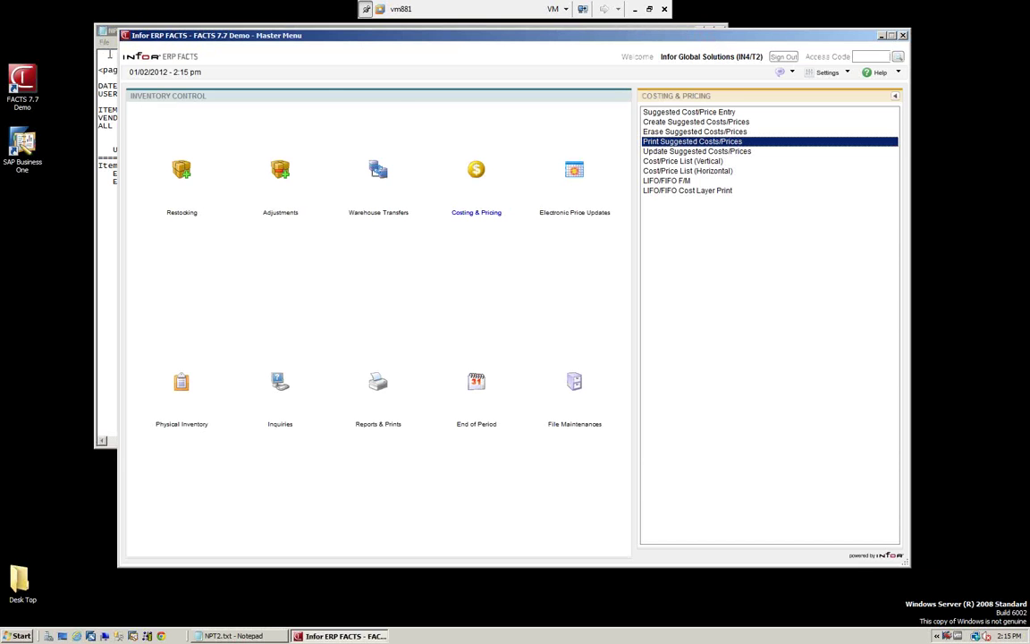
Maximize the printed report, review the suggested manual cost and price levels for item I100, and close it.
{"action": "left_click", "coordinate": [109, 54]}
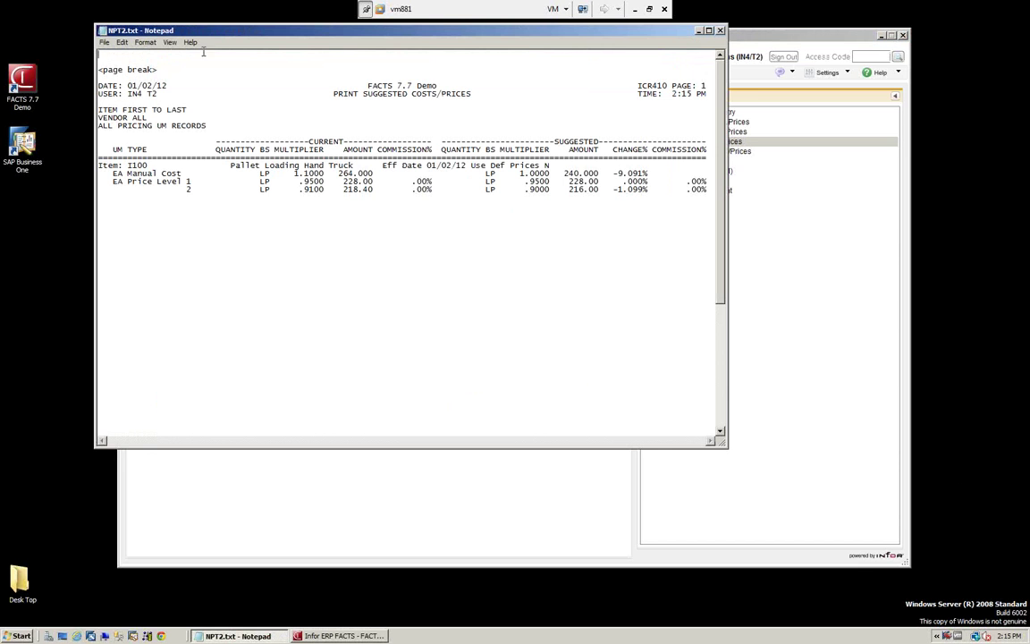
{"action": "left_click", "coordinate": [712, 36]}
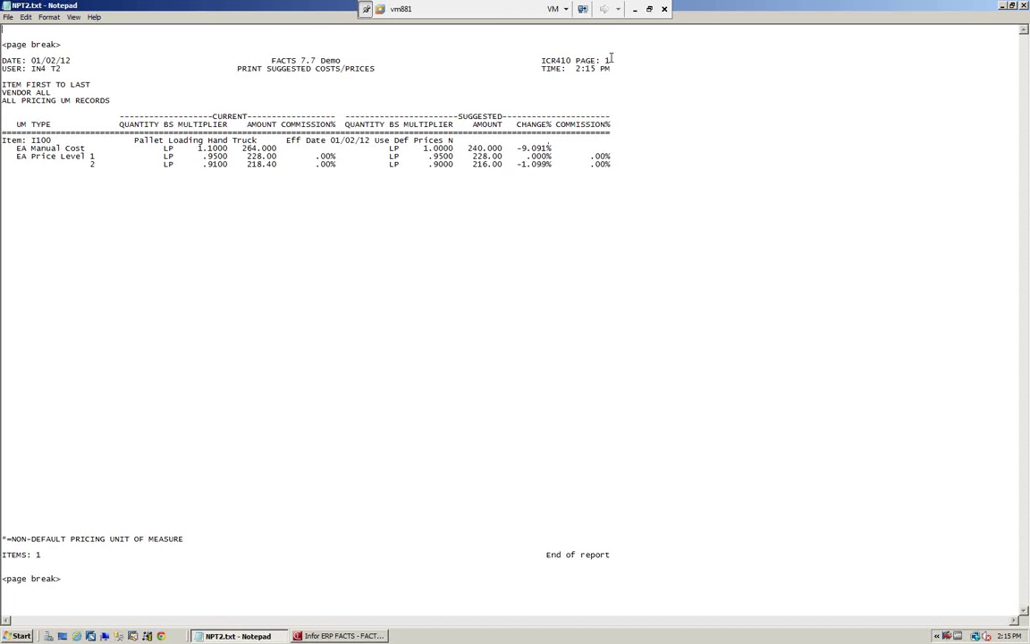
{"action": "left_click", "coordinate": [1024, 6]}
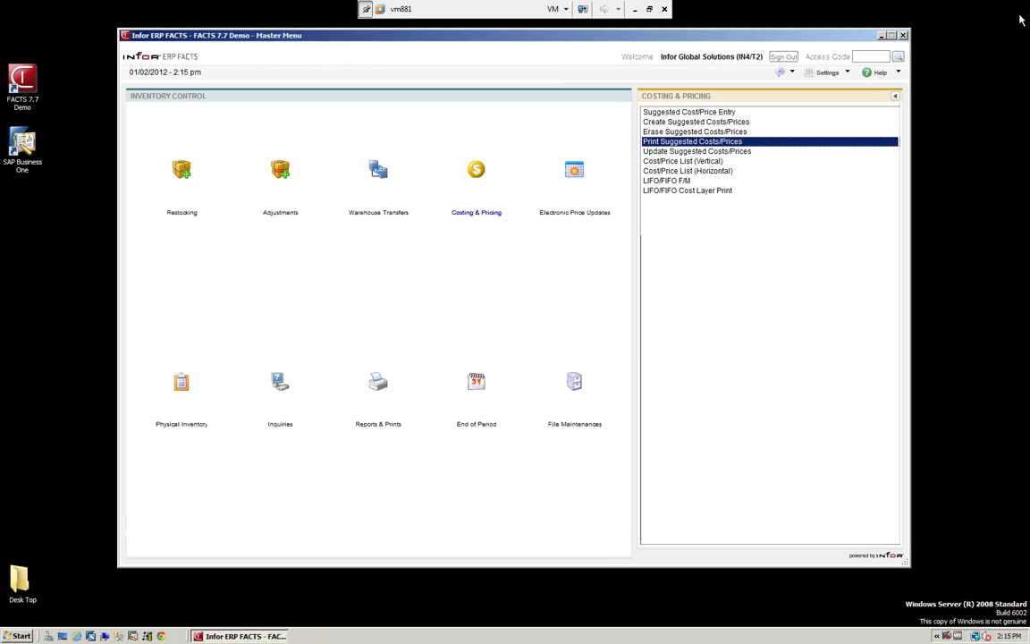
Run Update Suggested Costs/Prices in item order with the default options and acknowledge the end of the update.
{"action": "left_click", "coordinate": [659, 152]}
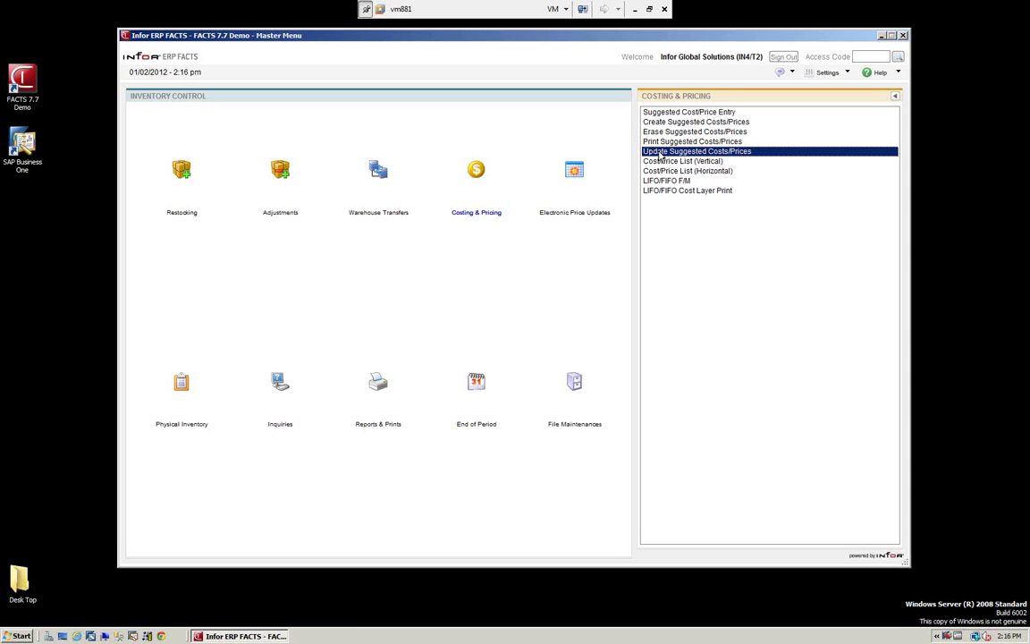
{"action": "double_click", "coordinate": [659, 153]}
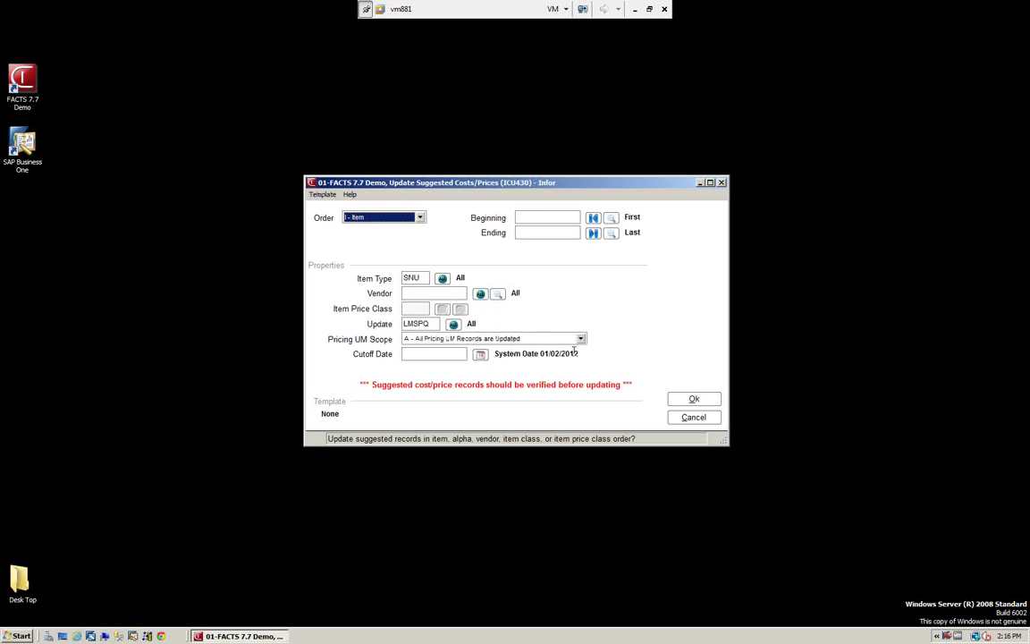
{"action": "left_click", "coordinate": [693, 399]}
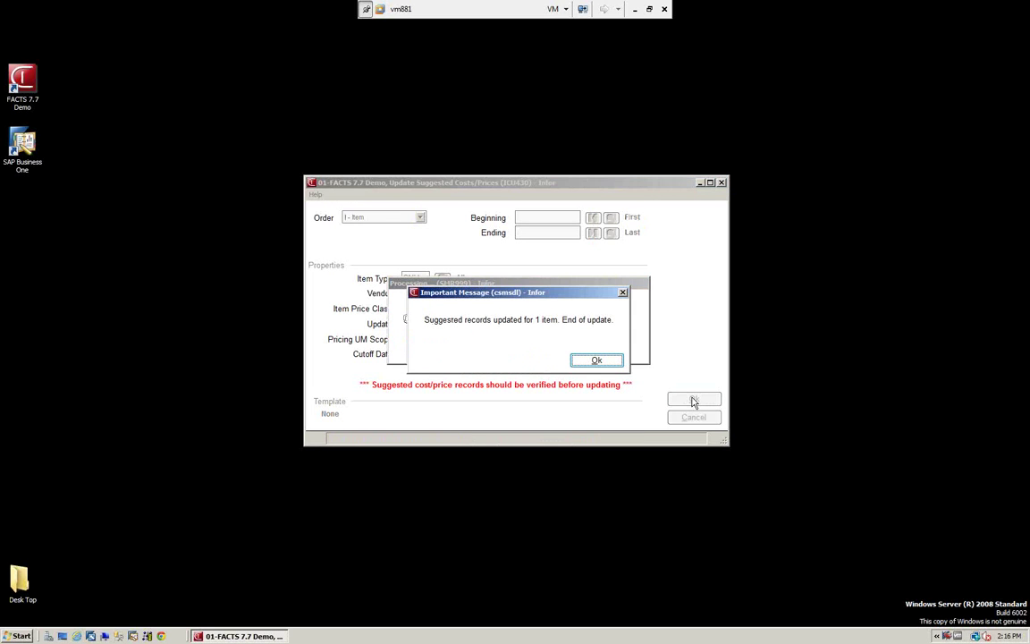
{"action": "left_click", "coordinate": [596, 361]}
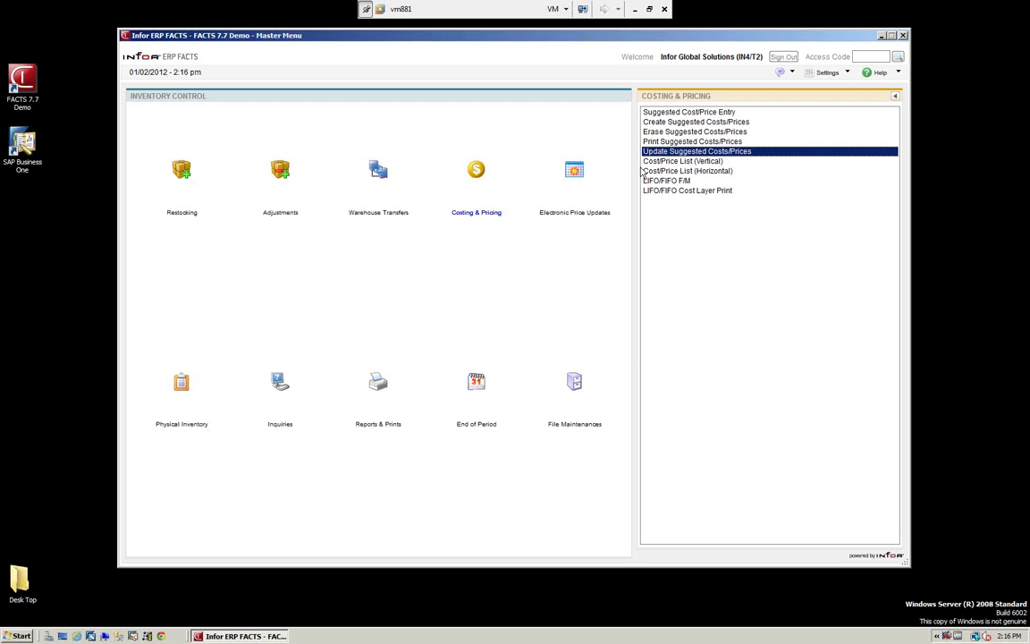
Look up item I100 in Item Inquiry, check its manual cost and price levels in the Price view, and exit.
{"action": "left_click", "coordinate": [280, 385]}
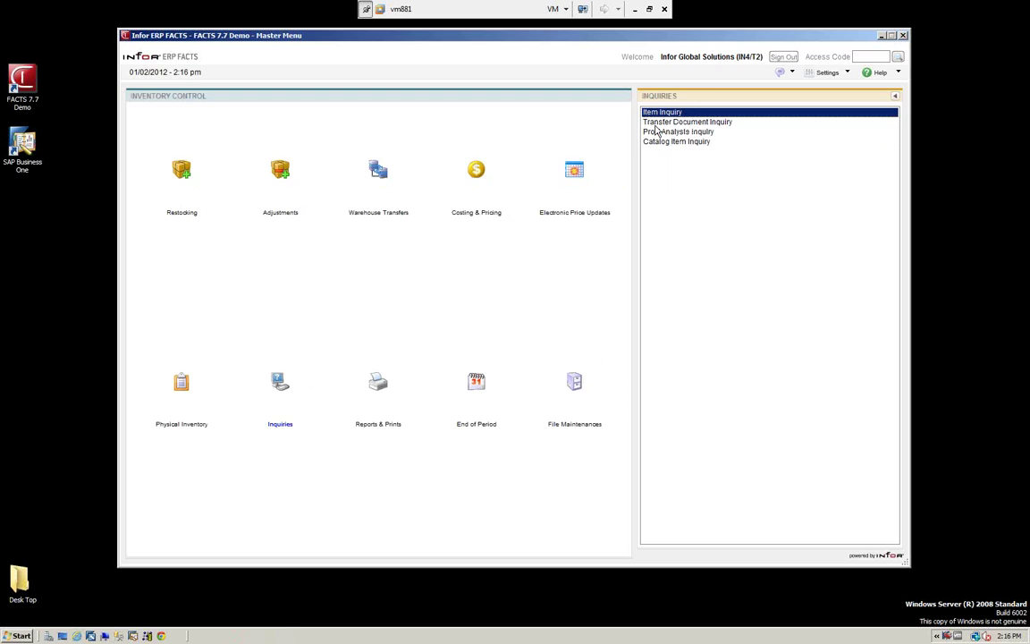
{"action": "key", "text": "Return"}
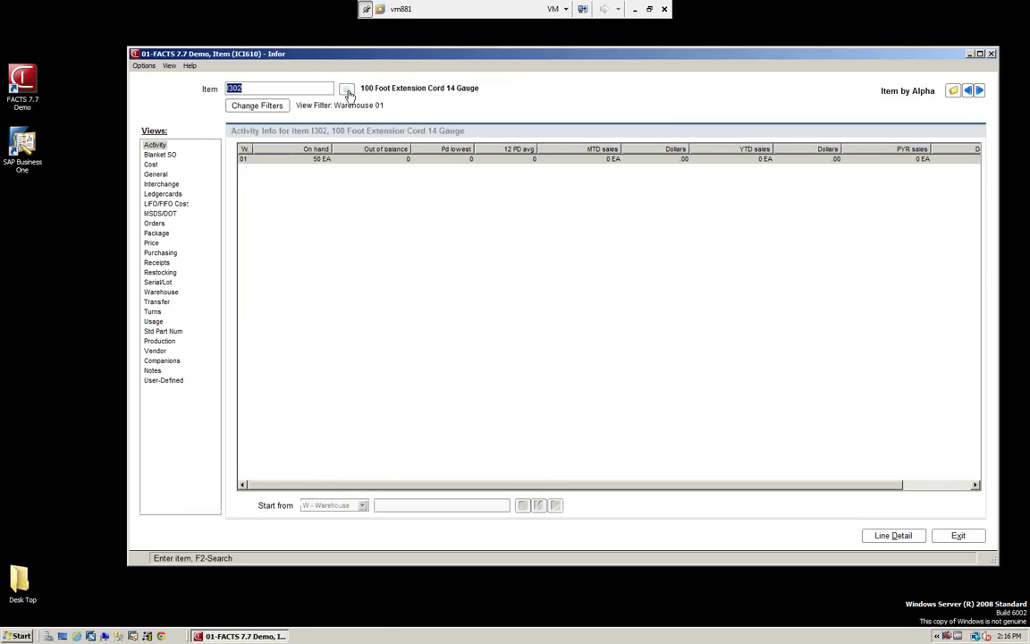
{"action": "left_click", "coordinate": [347, 91]}
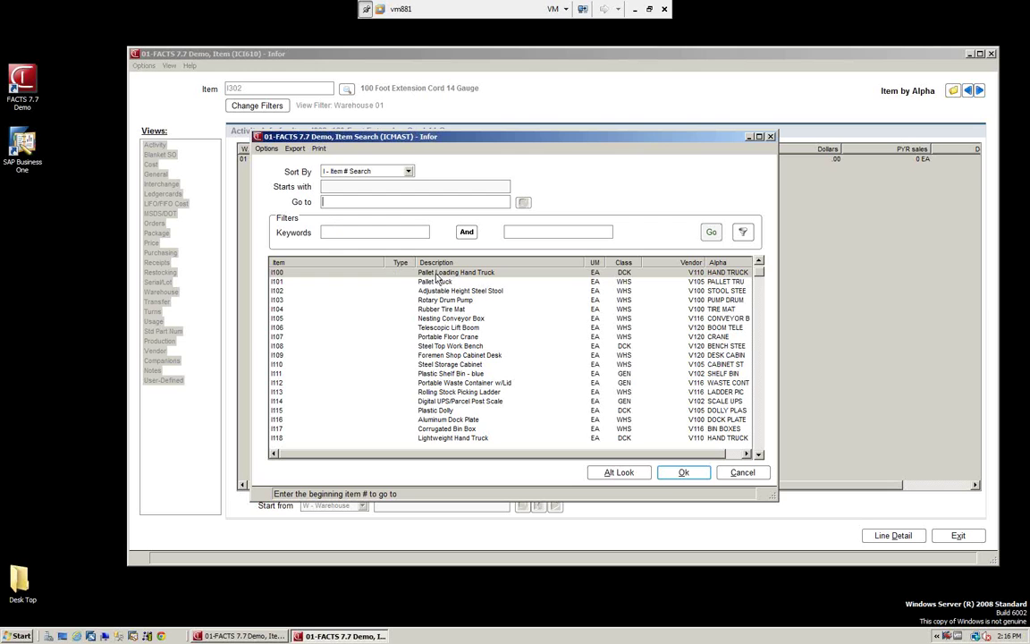
{"action": "left_click", "coordinate": [681, 473]}
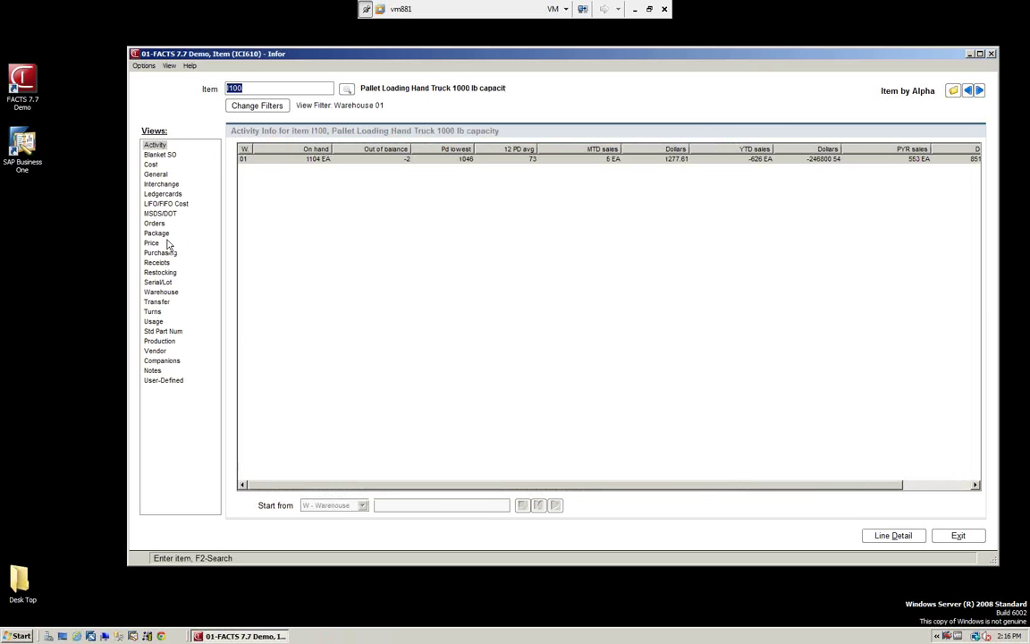
{"action": "left_click", "coordinate": [152, 243]}
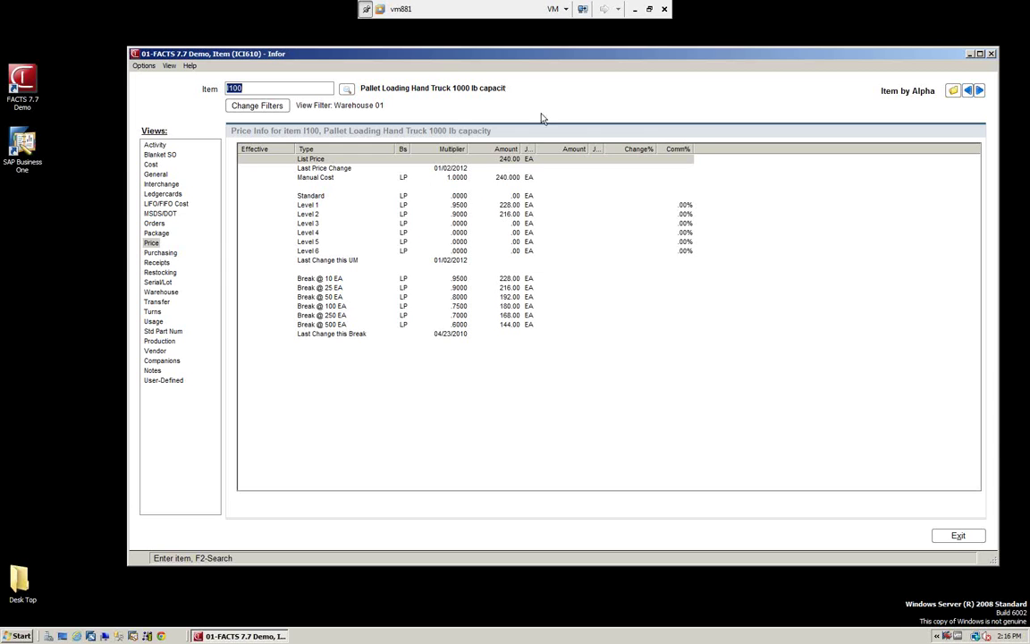
{"action": "left_click", "coordinate": [955, 534]}
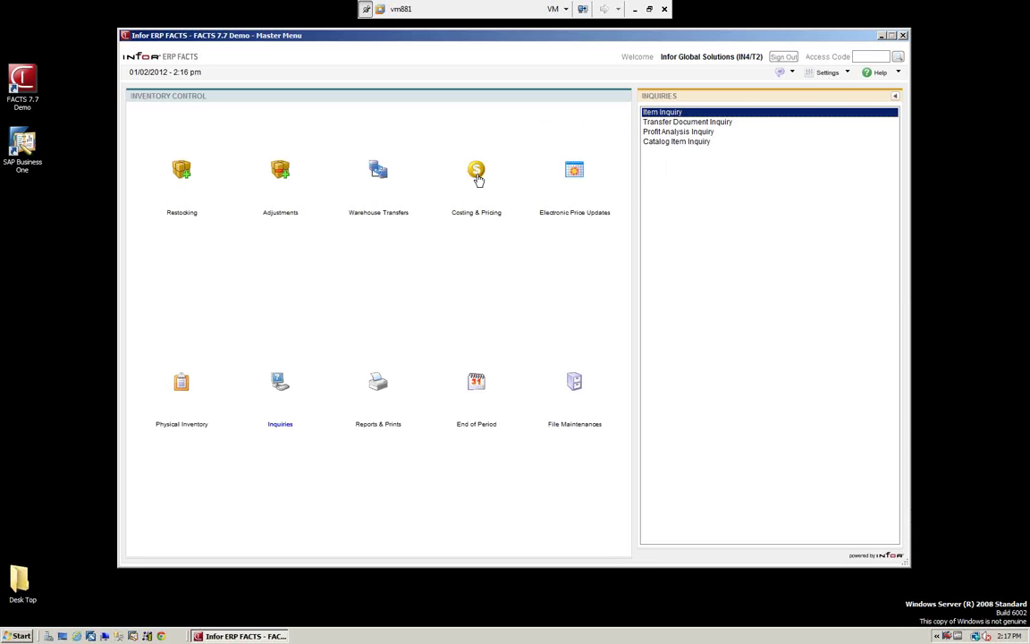
Open Static Control F/M among the infrequent inventory file maintenances and examine its Costing and Pricing settings.
{"action": "left_click", "coordinate": [572, 379]}
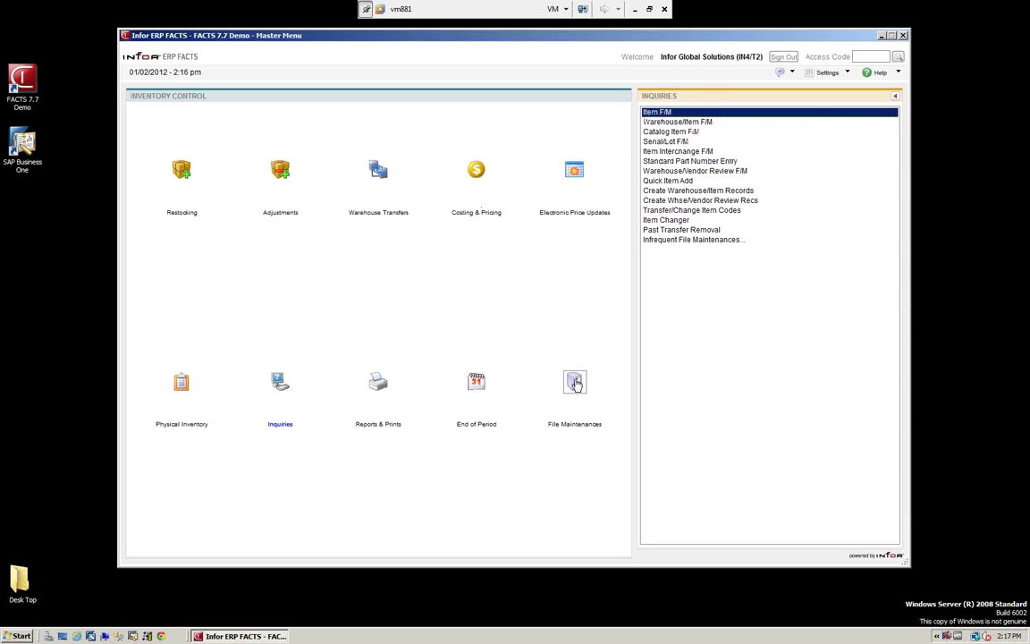
{"action": "left_click", "coordinate": [669, 242]}
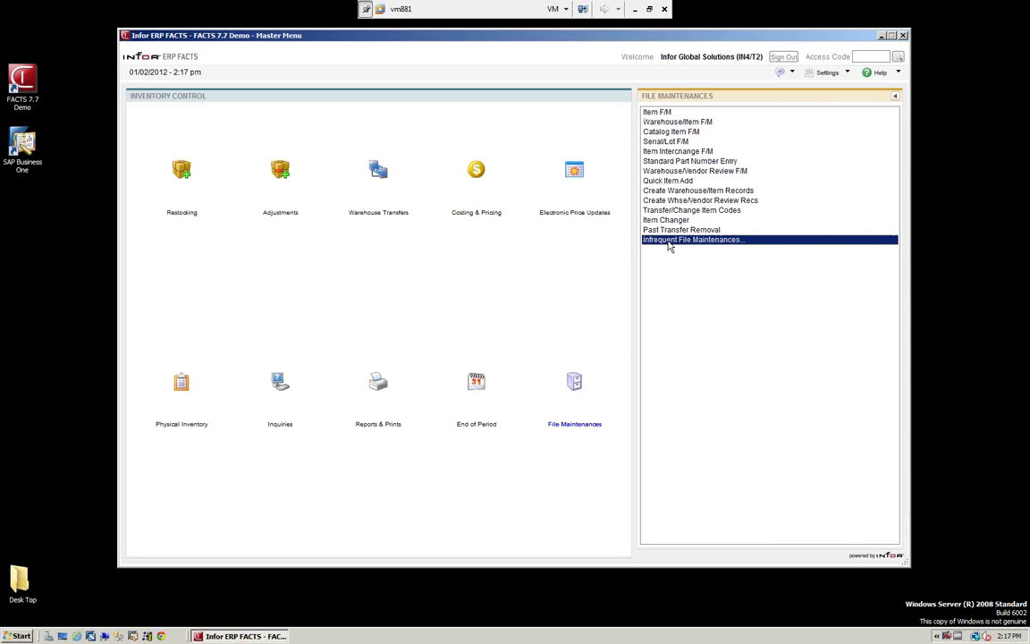
{"action": "left_click", "coordinate": [670, 241]}
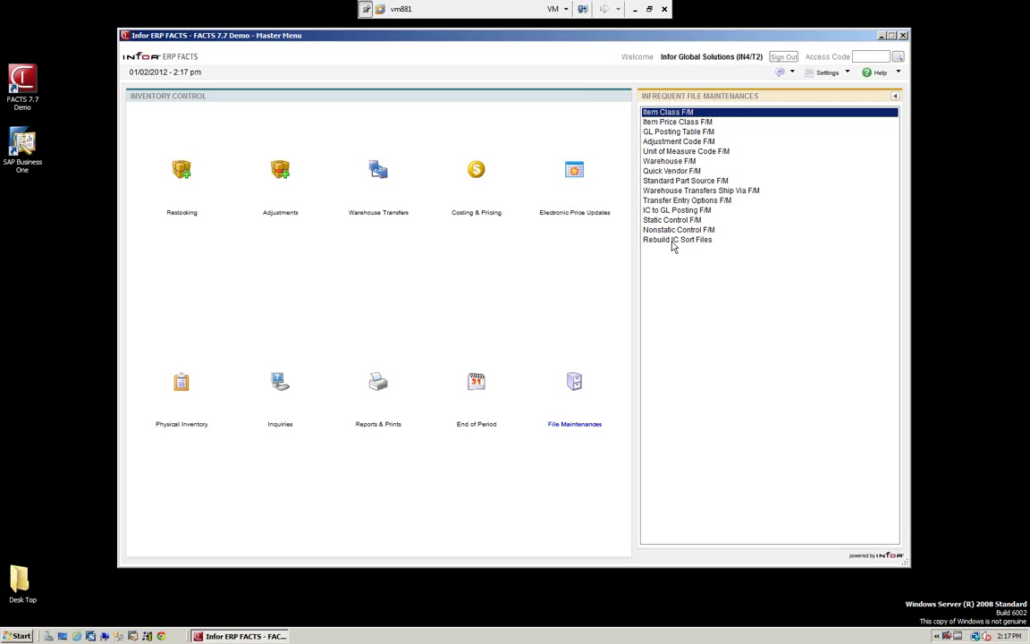
{"action": "left_click", "coordinate": [672, 220]}
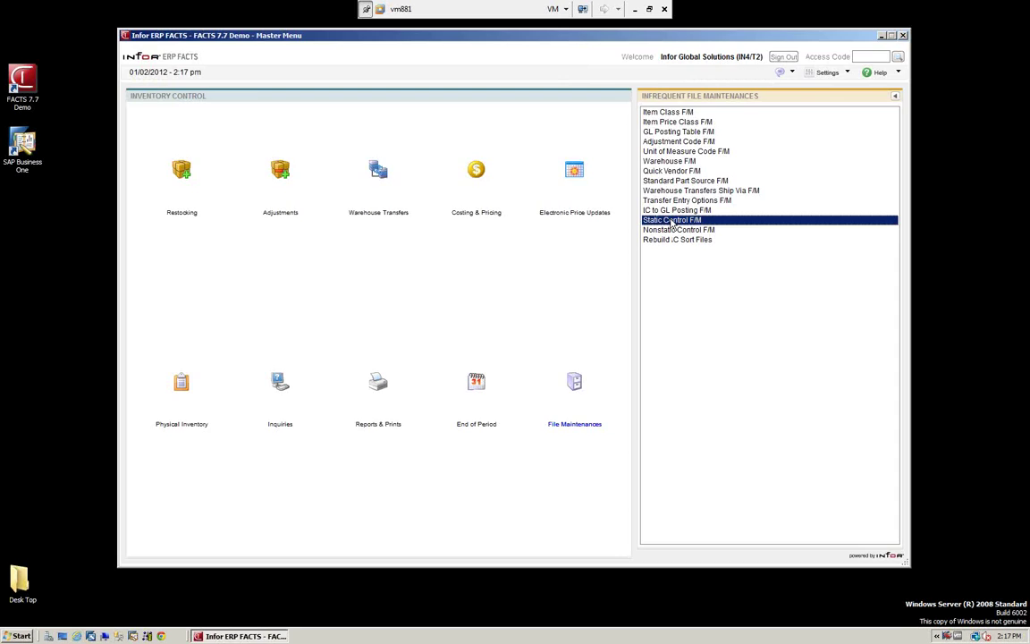
{"action": "left_click", "coordinate": [671, 221]}
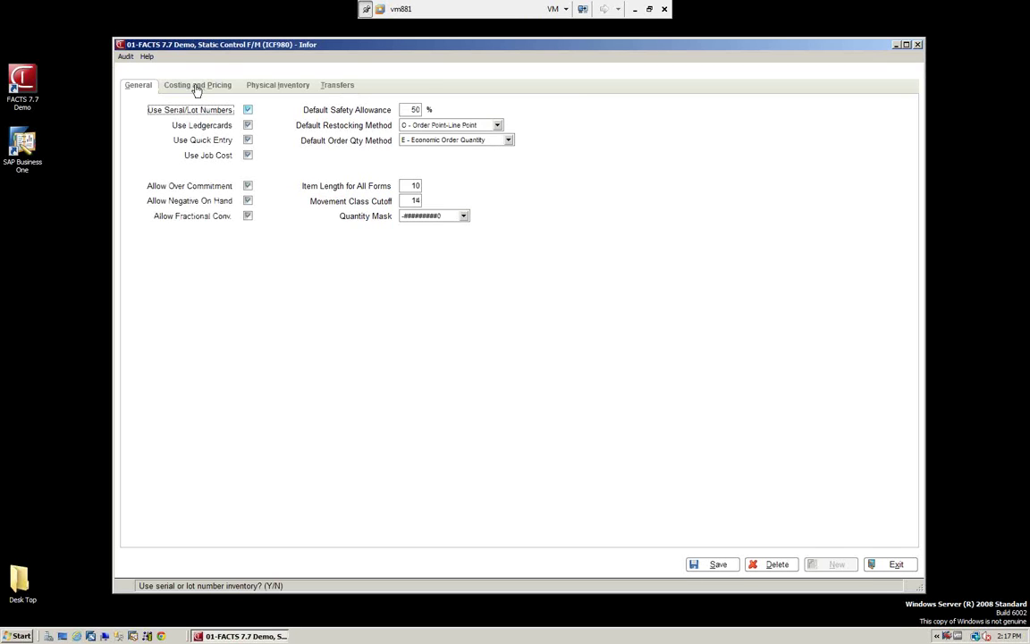
{"action": "left_click", "coordinate": [197, 87]}
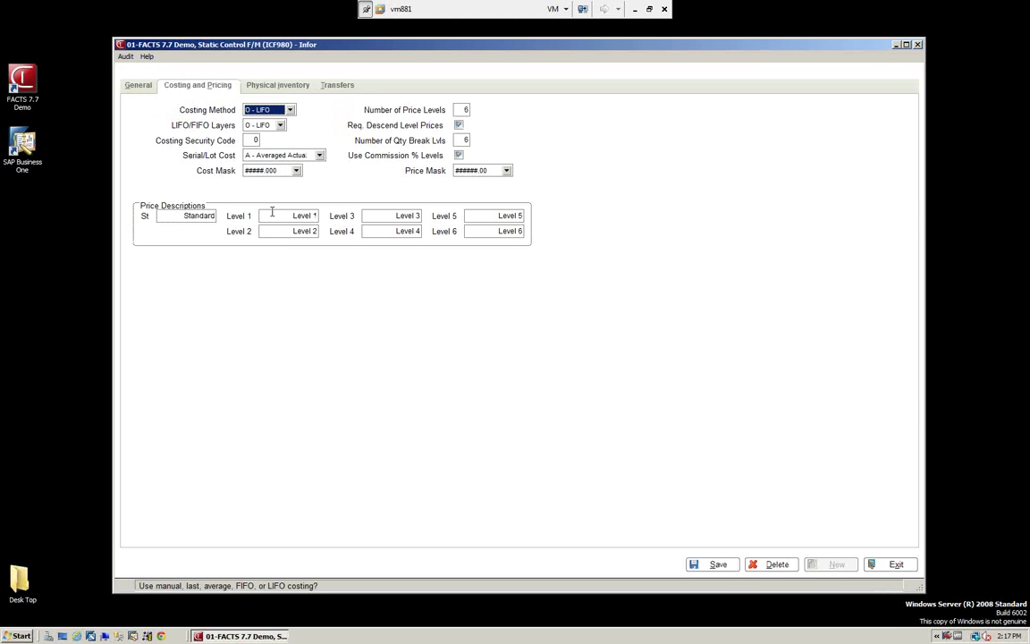
Exit the static control settings and bring up item I100 in Suggested Cost/Price Entry under Costing & Pricing.
{"action": "left_click", "coordinate": [458, 125]}
{"action": "left_click", "coordinate": [896, 565]}
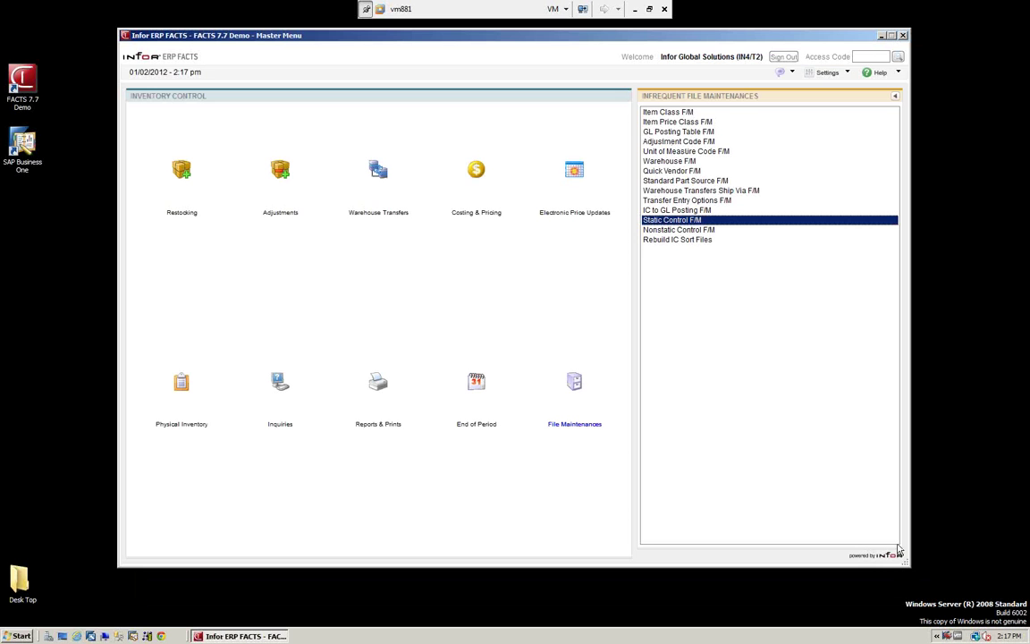
{"action": "left_click", "coordinate": [474, 176]}
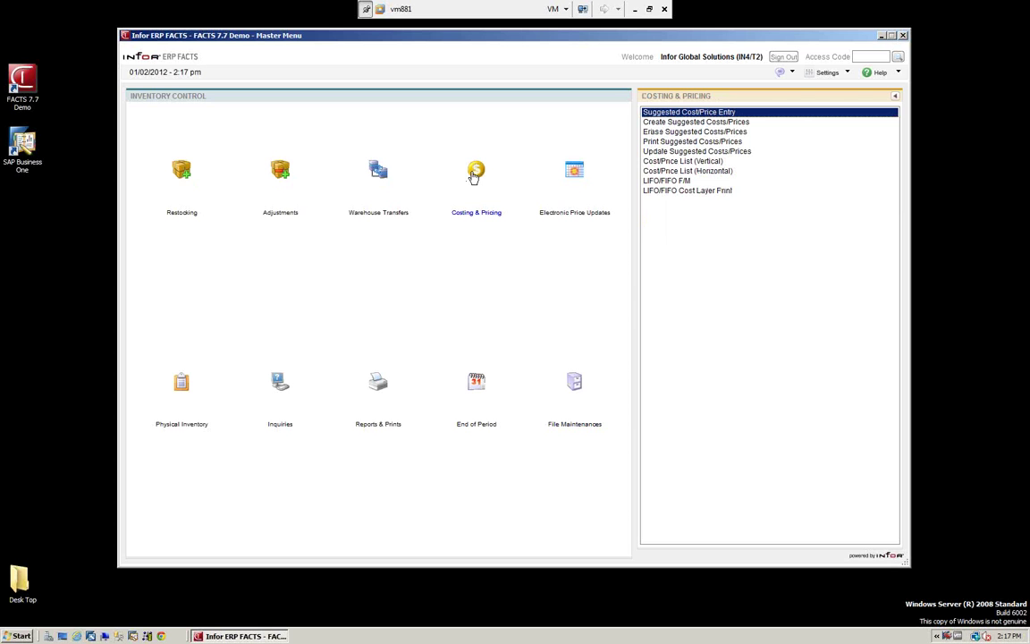
{"action": "left_click", "coordinate": [666, 116]}
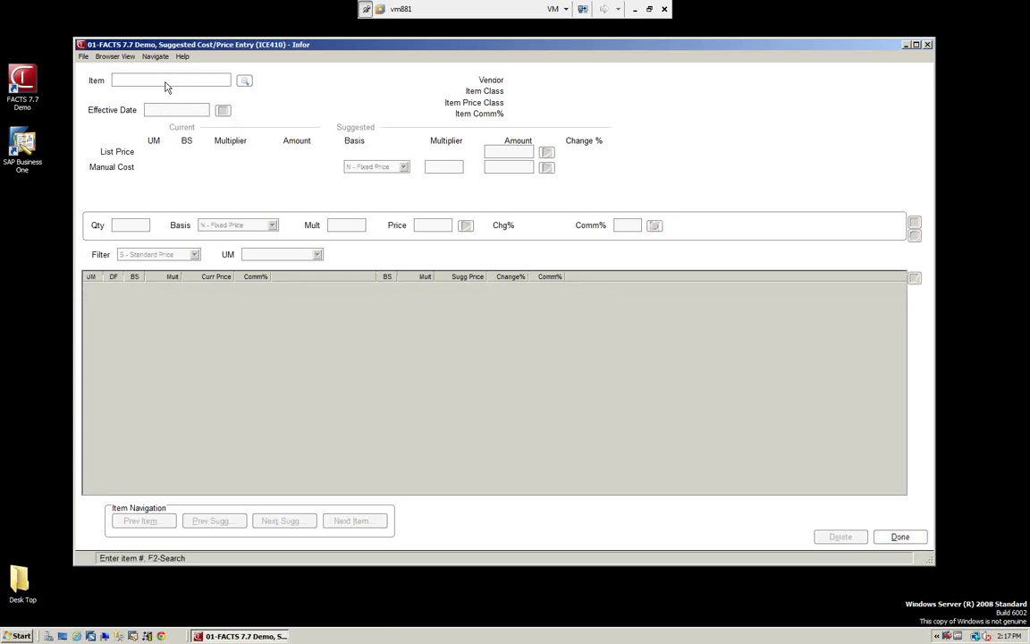
{"action": "left_click", "coordinate": [245, 82]}
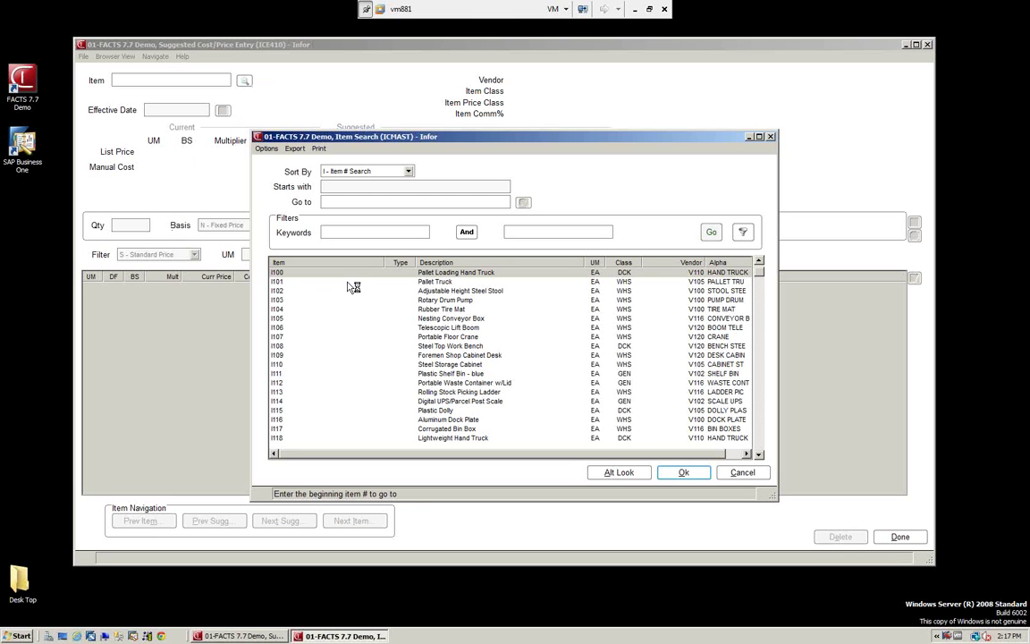
{"action": "left_click", "coordinate": [683, 473]}
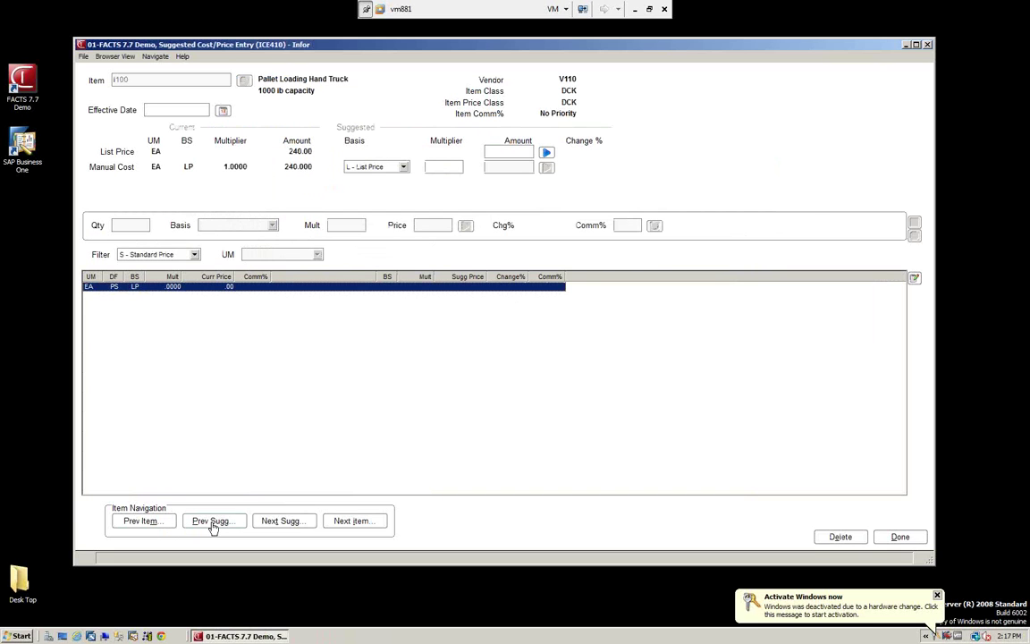
Browse items I101 and I102 with the item navigation, try going to the previous suggested record, and leave Suggested Cost/Price Entry.
{"action": "left_click", "coordinate": [355, 525]}
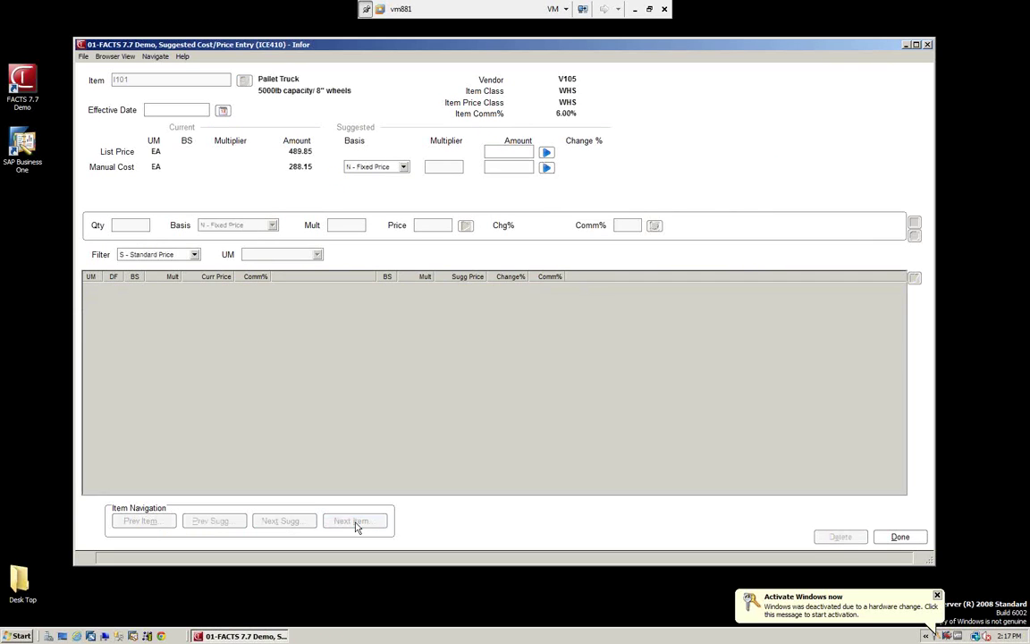
{"action": "left_click", "coordinate": [915, 604]}
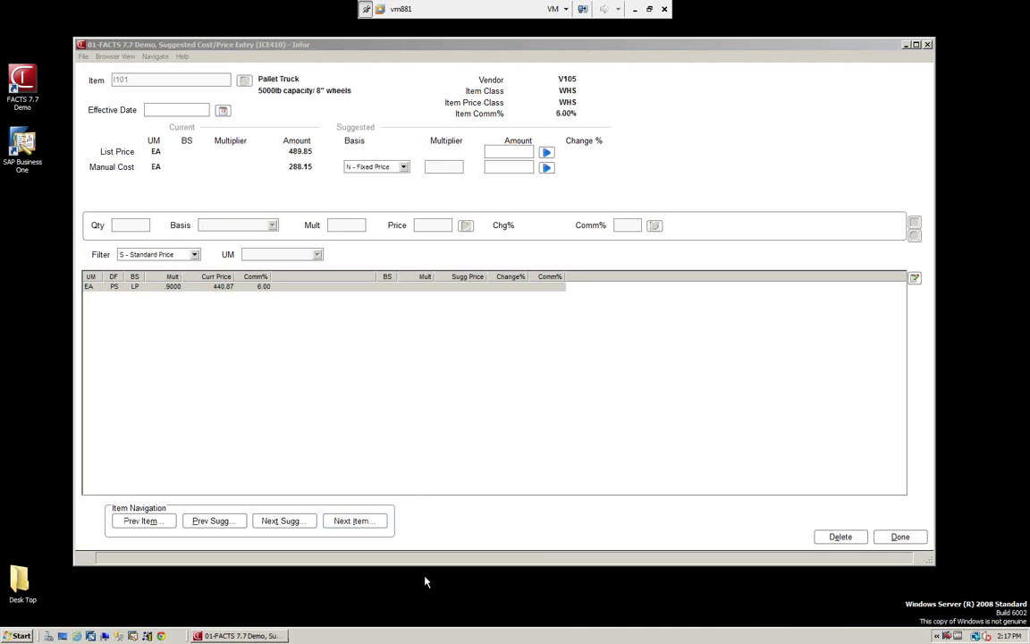
{"action": "left_click", "coordinate": [214, 521]}
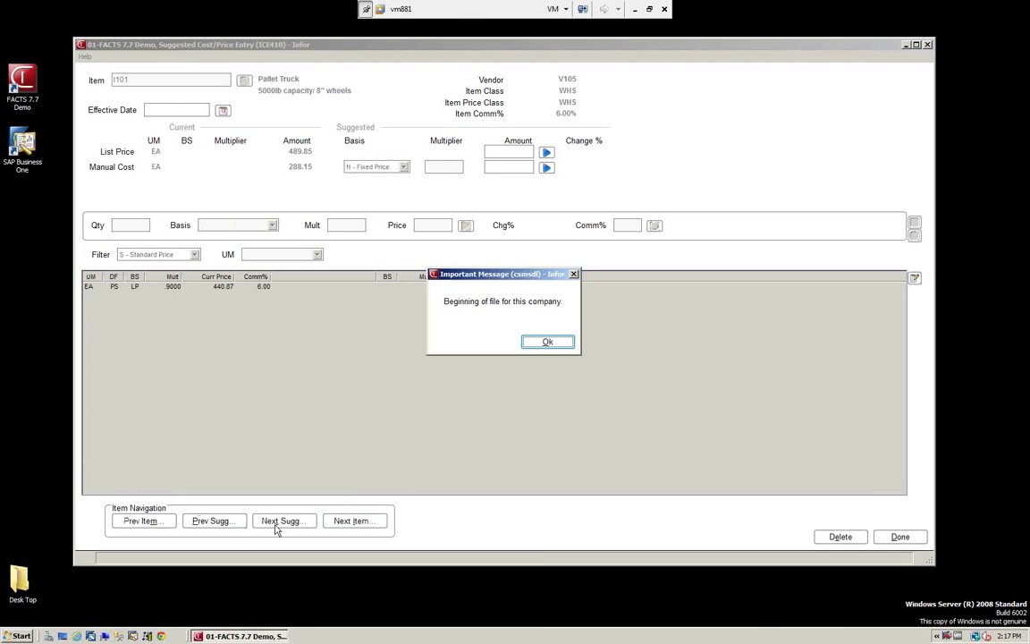
{"action": "left_click", "coordinate": [547, 343]}
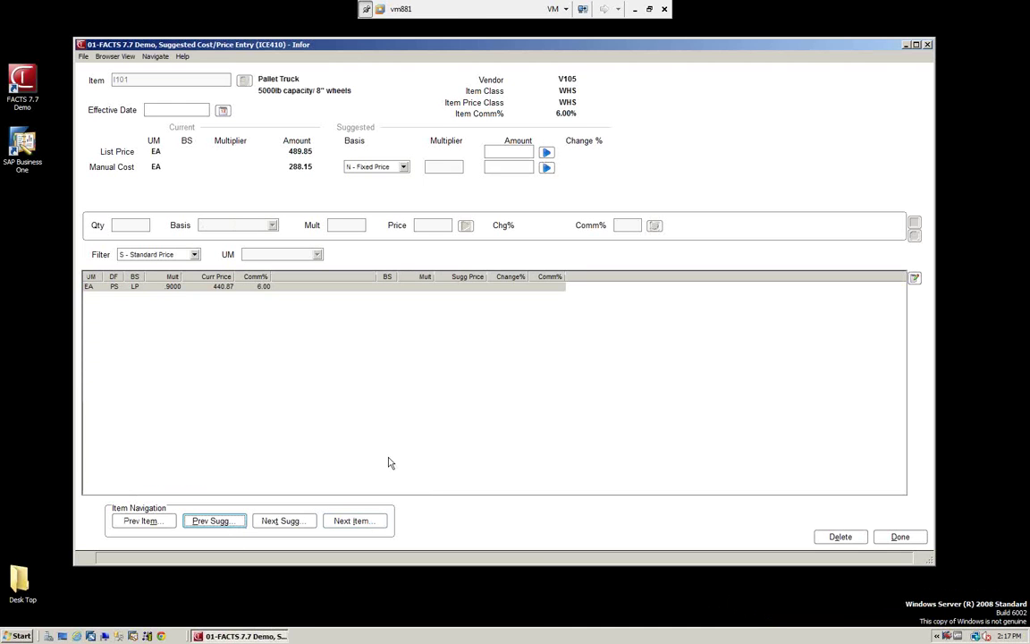
{"action": "left_click", "coordinate": [357, 522]}
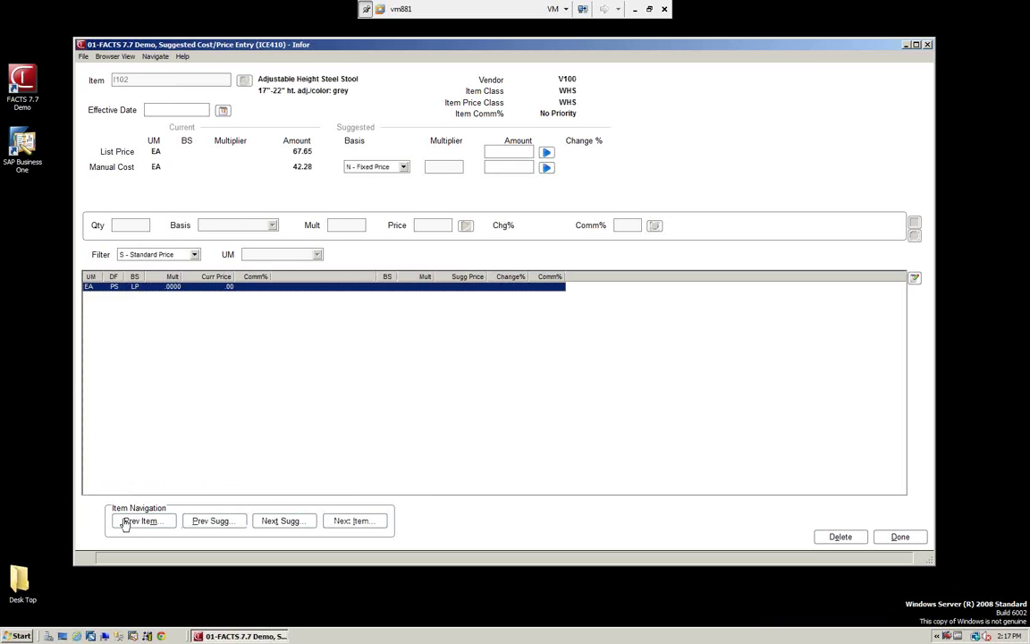
{"action": "left_click", "coordinate": [131, 521]}
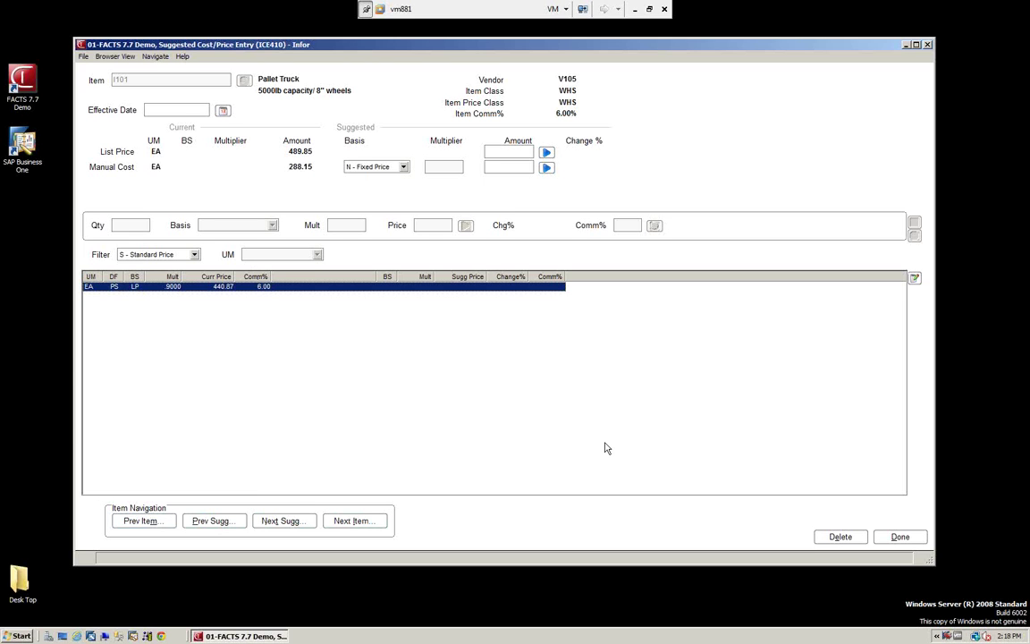
{"action": "left_click", "coordinate": [899, 537]}
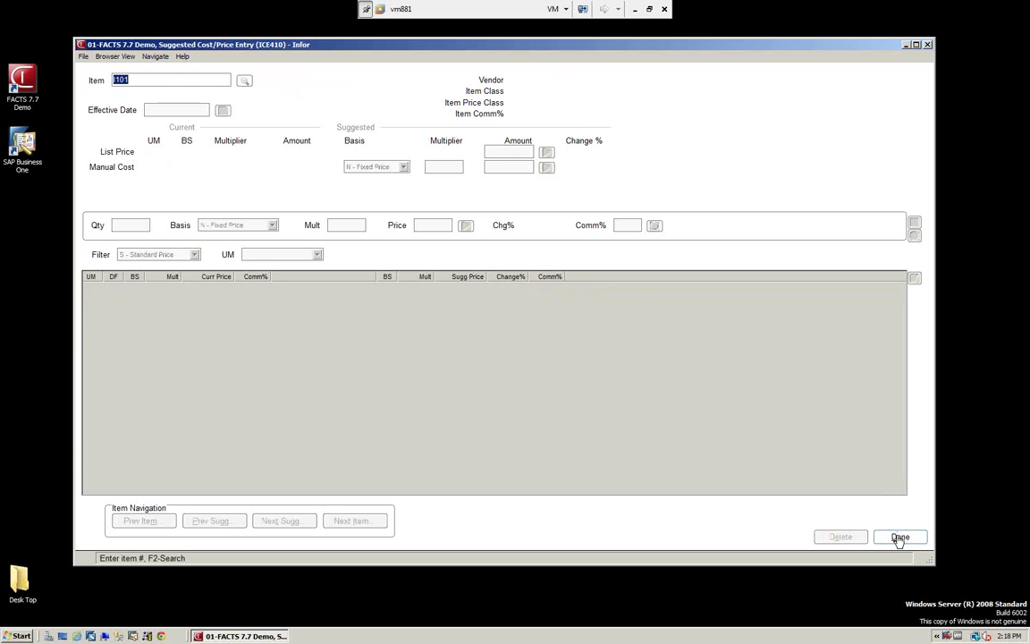
{"action": "left_click", "coordinate": [899, 538]}
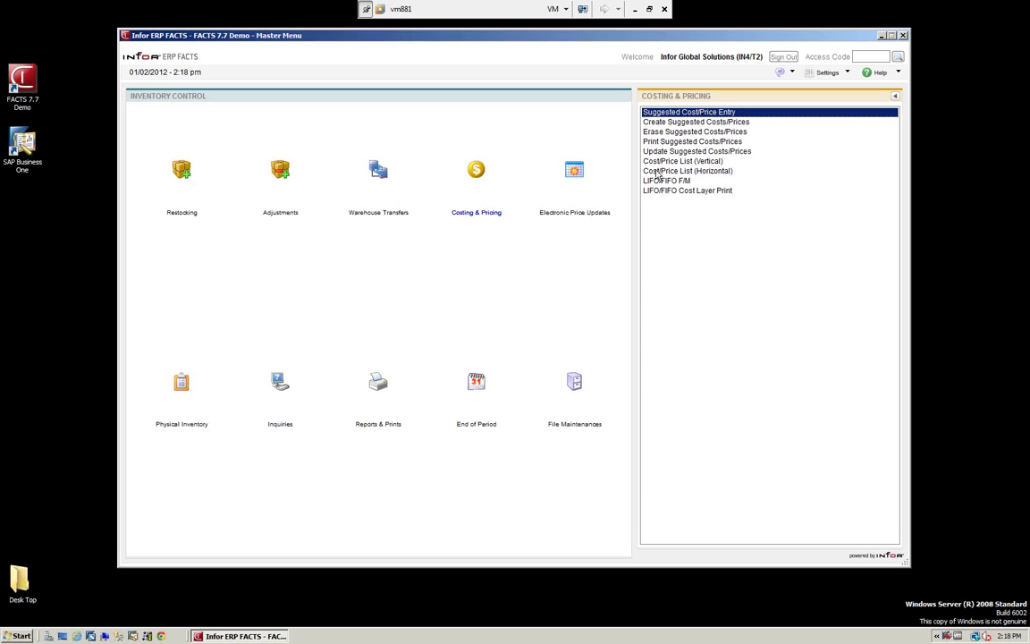
Open Create Suggested Costs/Prices, then enlarge and reposition its window.
{"action": "left_click", "coordinate": [679, 123]}
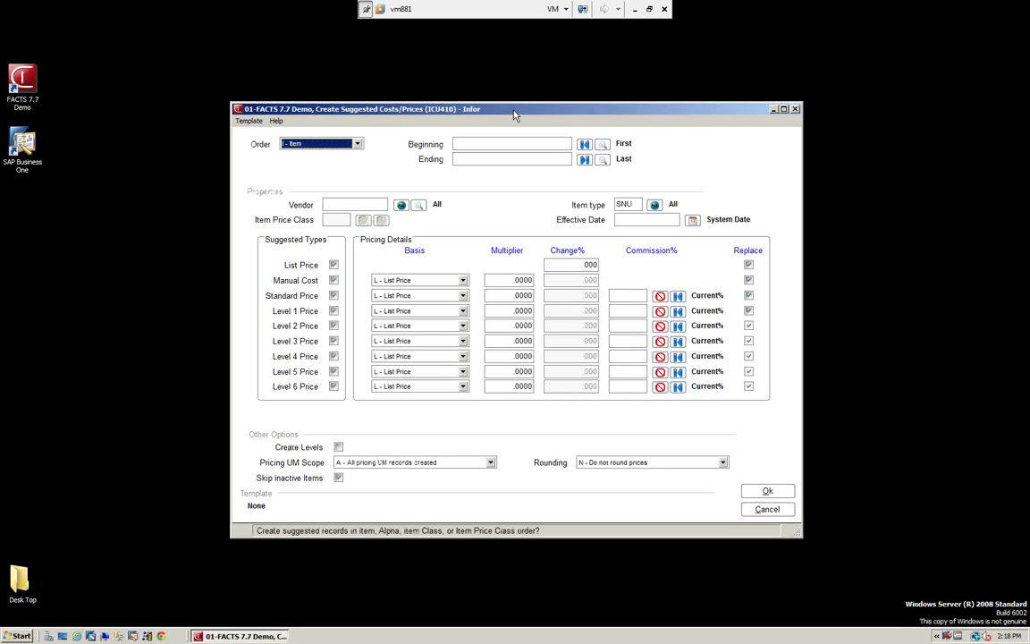
{"action": "left_click", "coordinate": [485, 104]}
{"action": "left_click_drag", "start_coordinate": [486, 104], "coordinate": [379, 54]}
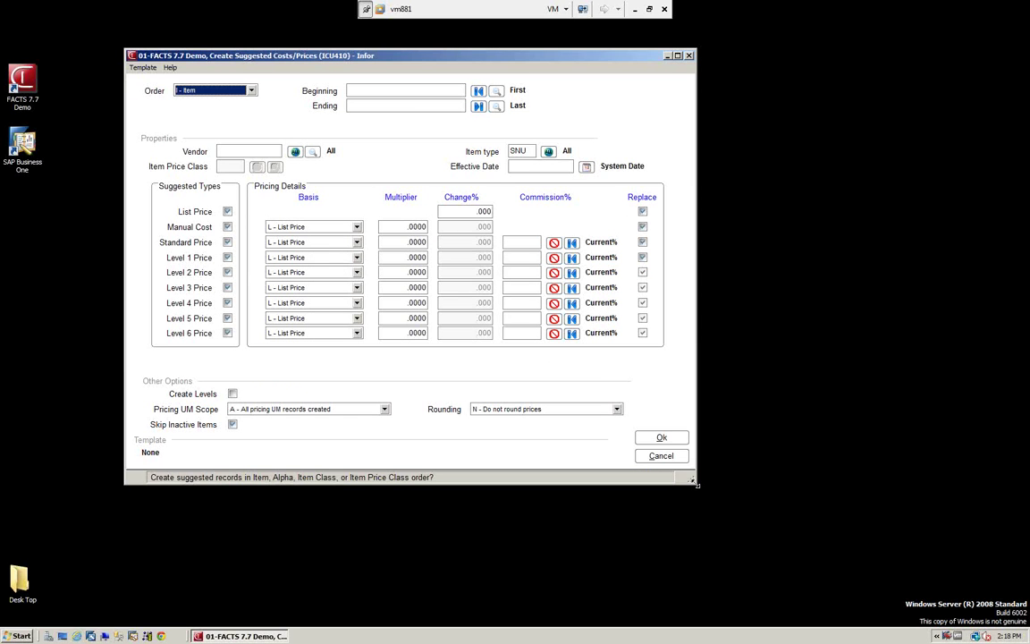
{"action": "left_click_drag", "start_coordinate": [697, 484], "coordinate": [983, 584]}
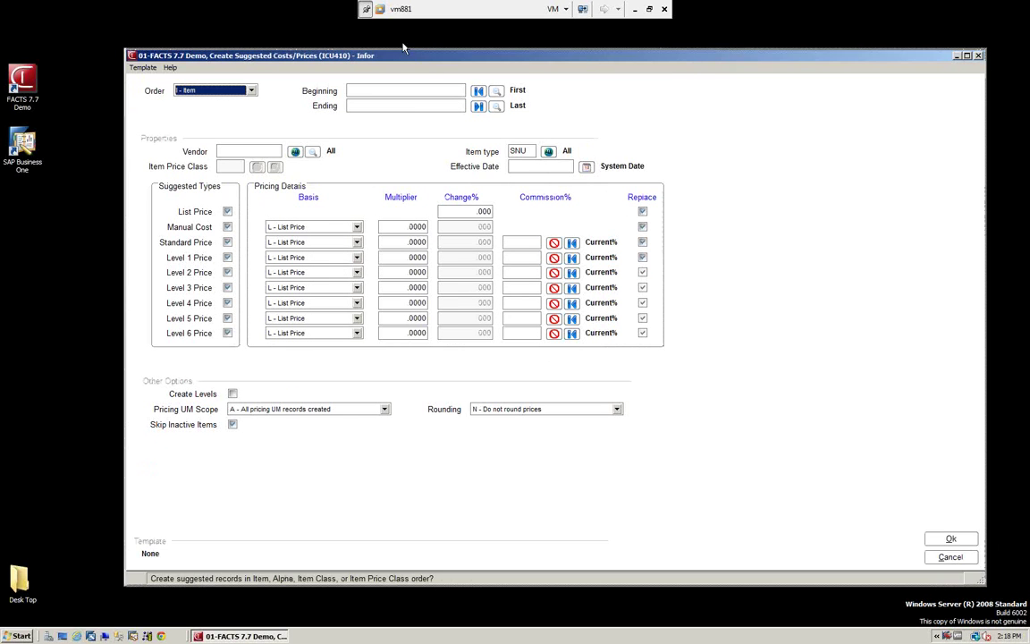
{"action": "left_click_drag", "start_coordinate": [404, 50], "coordinate": [386, 35]}
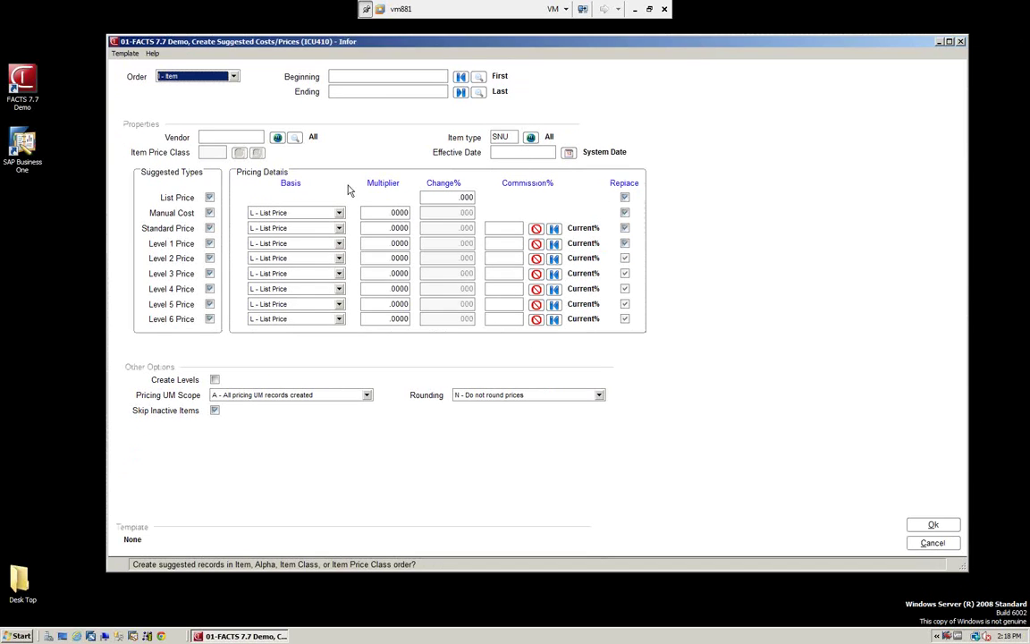
Keep the order by item and set the range from beginning item I100 to ending item I101.
{"action": "left_click", "coordinate": [231, 77]}
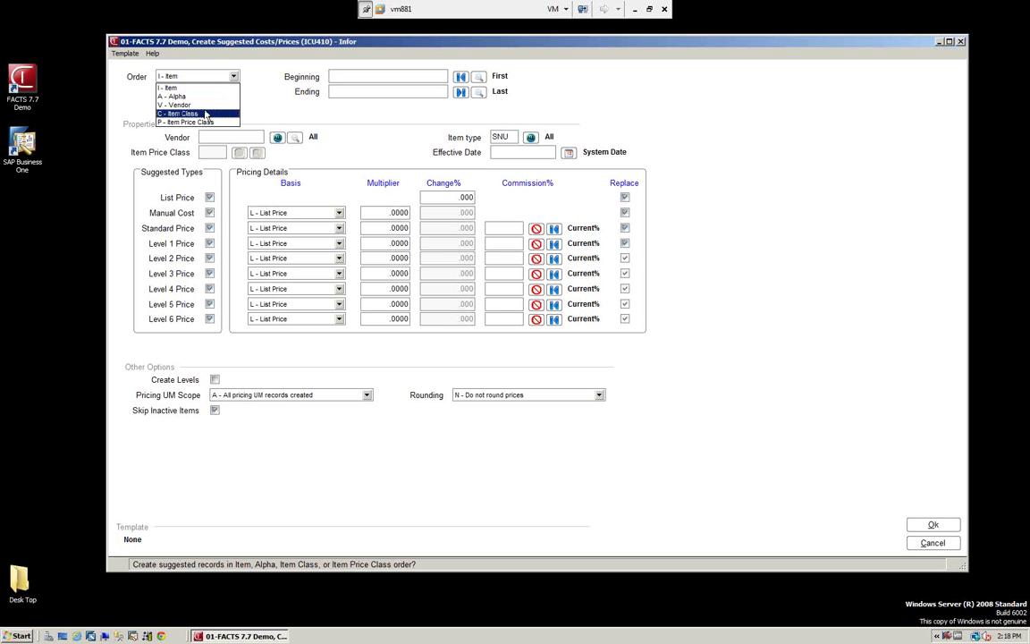
{"action": "left_click", "coordinate": [167, 88]}
{"action": "left_click", "coordinate": [411, 77]}
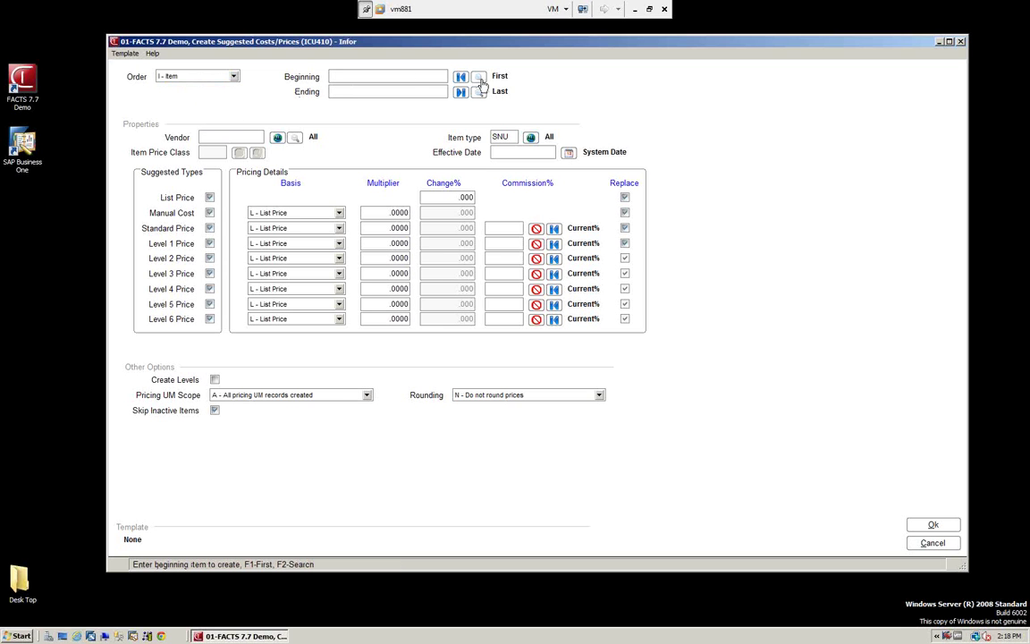
{"action": "left_click", "coordinate": [479, 77]}
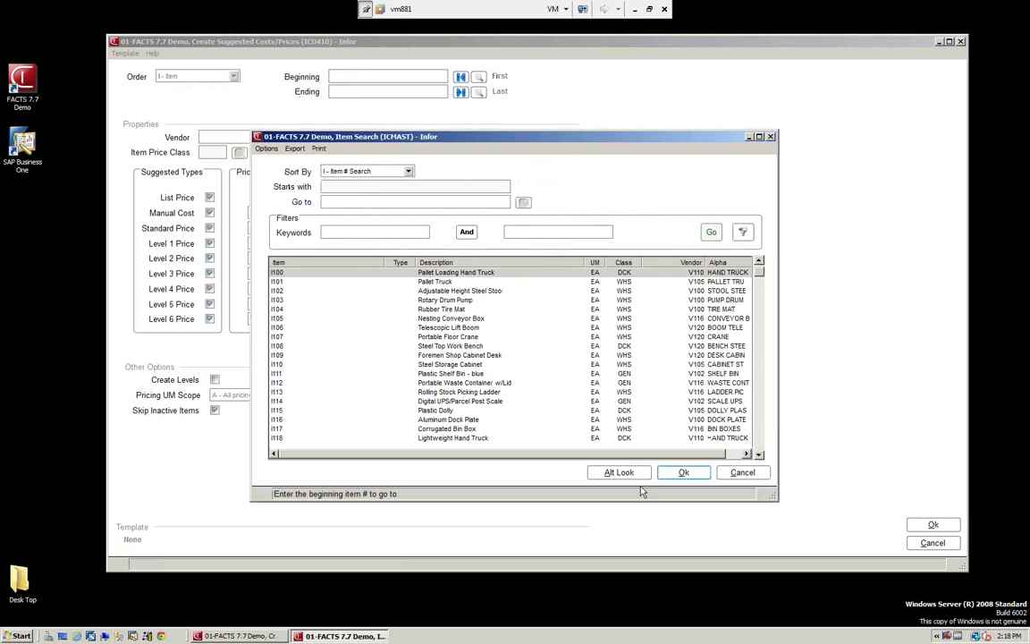
{"action": "left_click", "coordinate": [683, 474]}
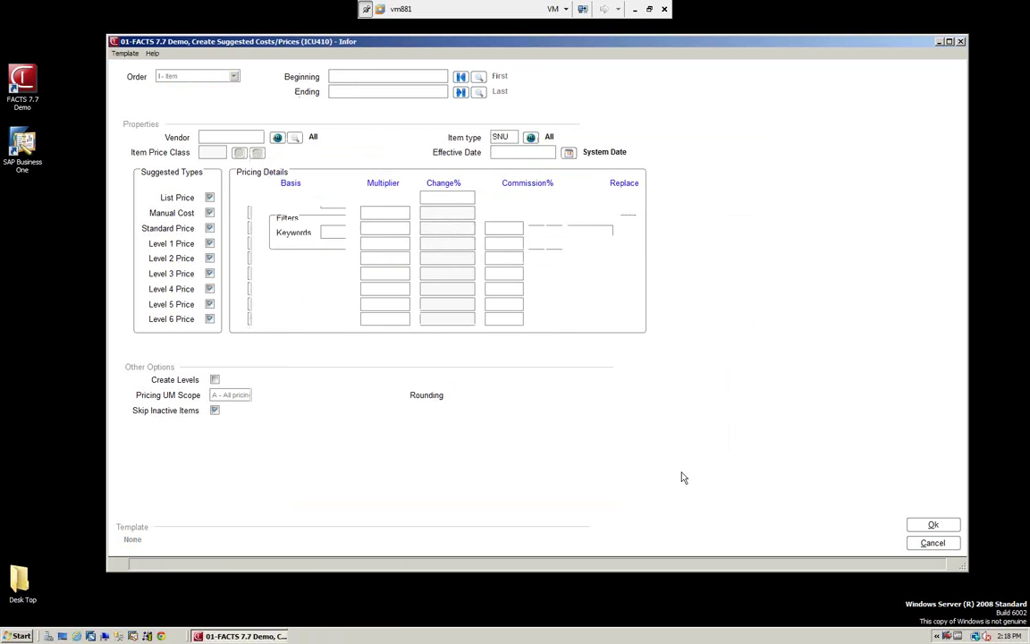
{"action": "left_click", "coordinate": [476, 94]}
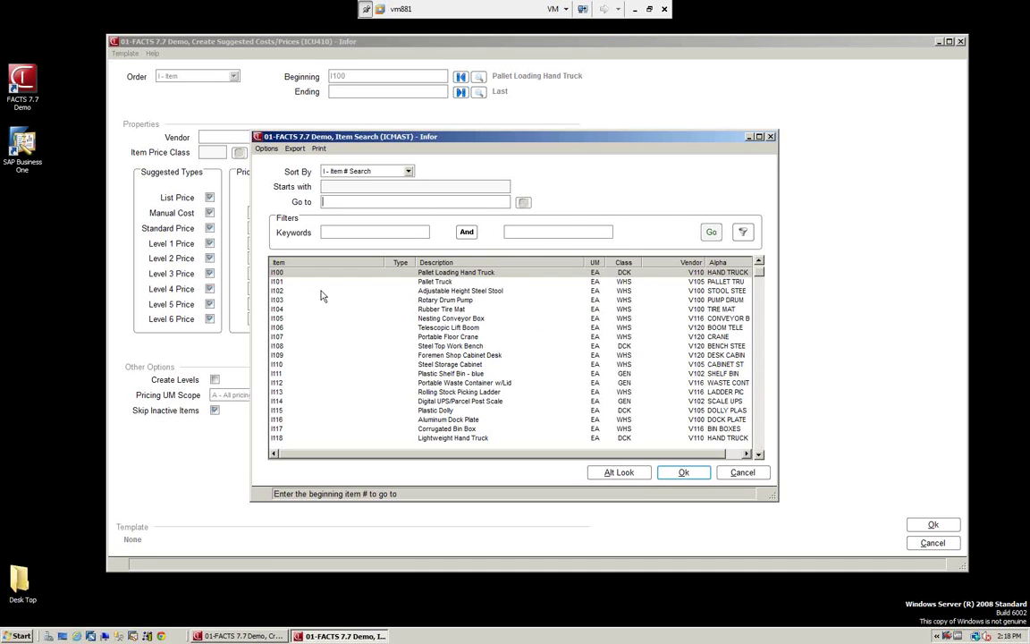
{"action": "left_click", "coordinate": [683, 473]}
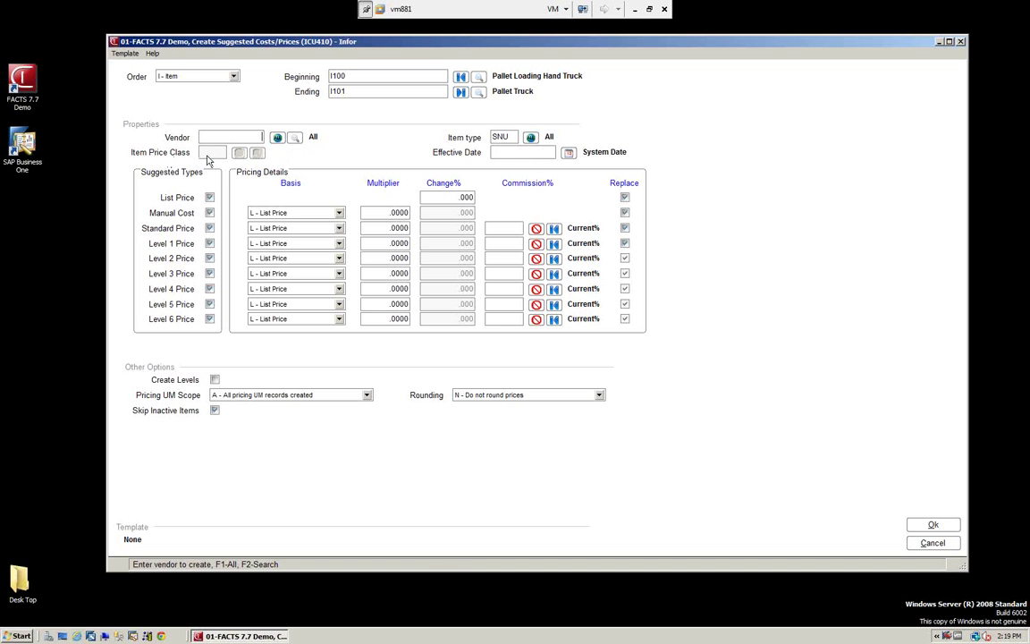
Keep the default filters and manual cost, exclude the standard price, and try to exclude the Level 1 price without applying it to all levels.
{"action": "key", "text": "Tab"}
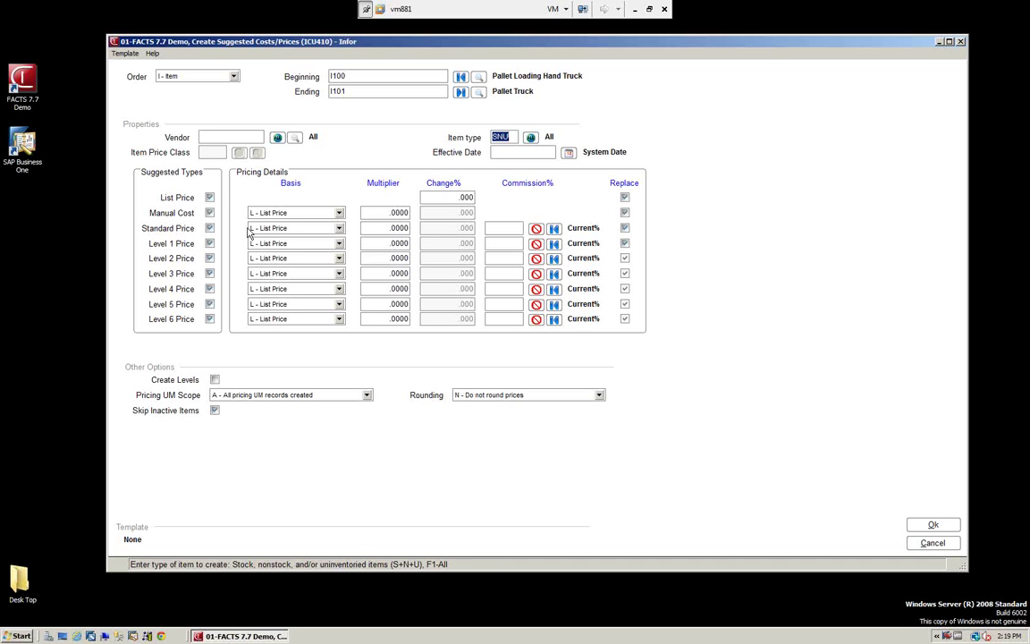
{"action": "key", "text": "Tab"}
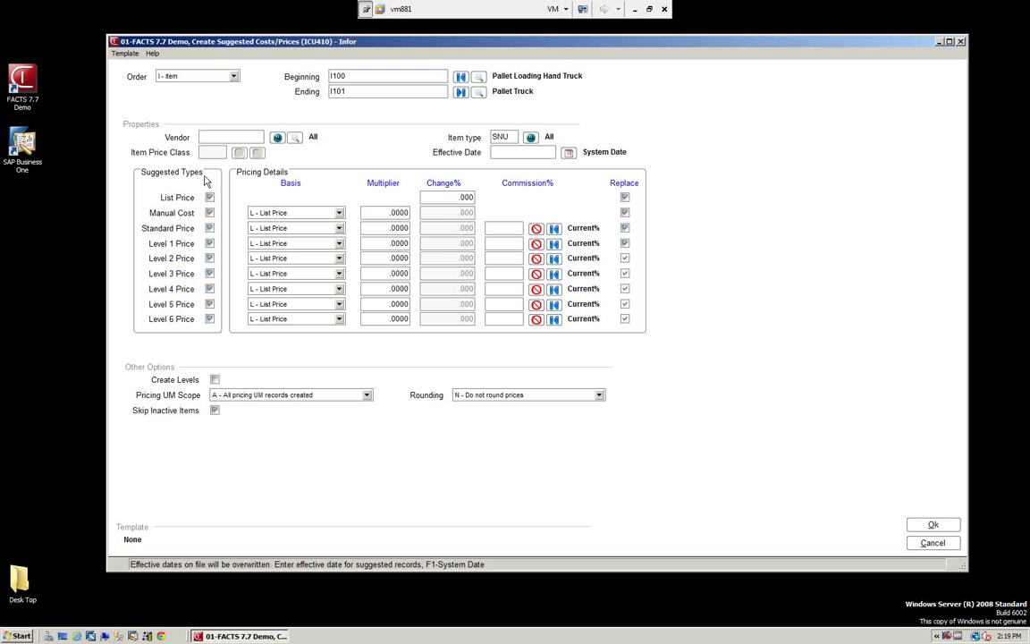
{"action": "left_click", "coordinate": [209, 214]}
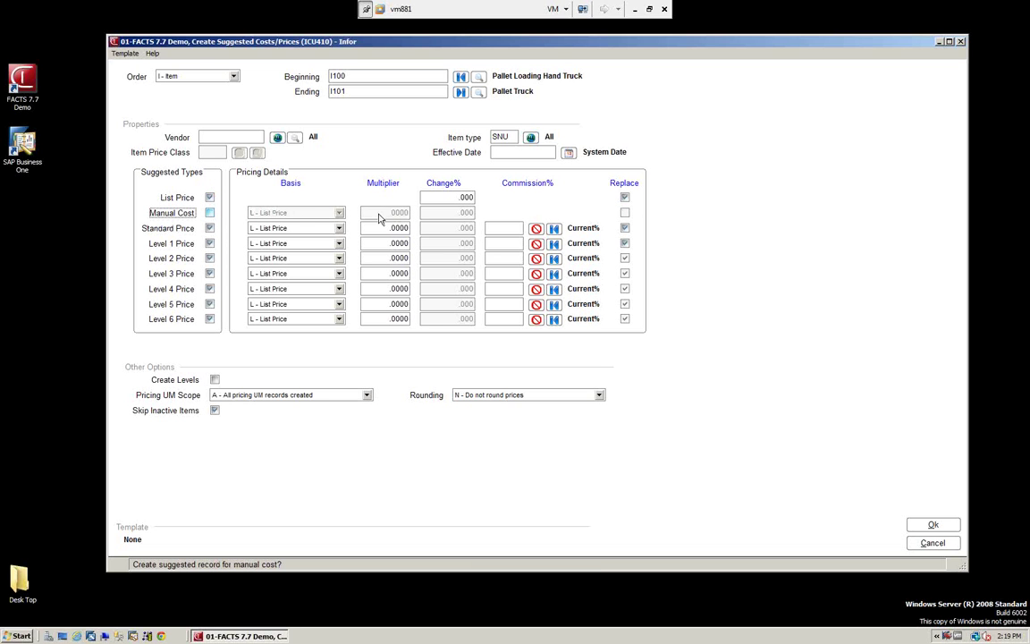
{"action": "left_click", "coordinate": [209, 213]}
{"action": "left_click", "coordinate": [210, 229]}
{"action": "left_click", "coordinate": [209, 243]}
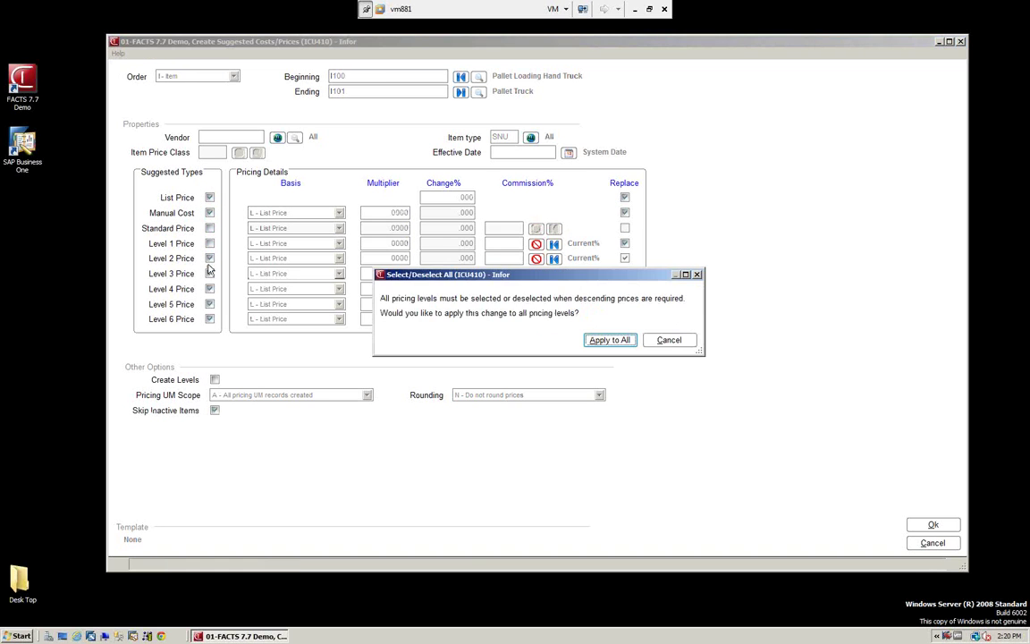
{"action": "left_click", "coordinate": [666, 340]}
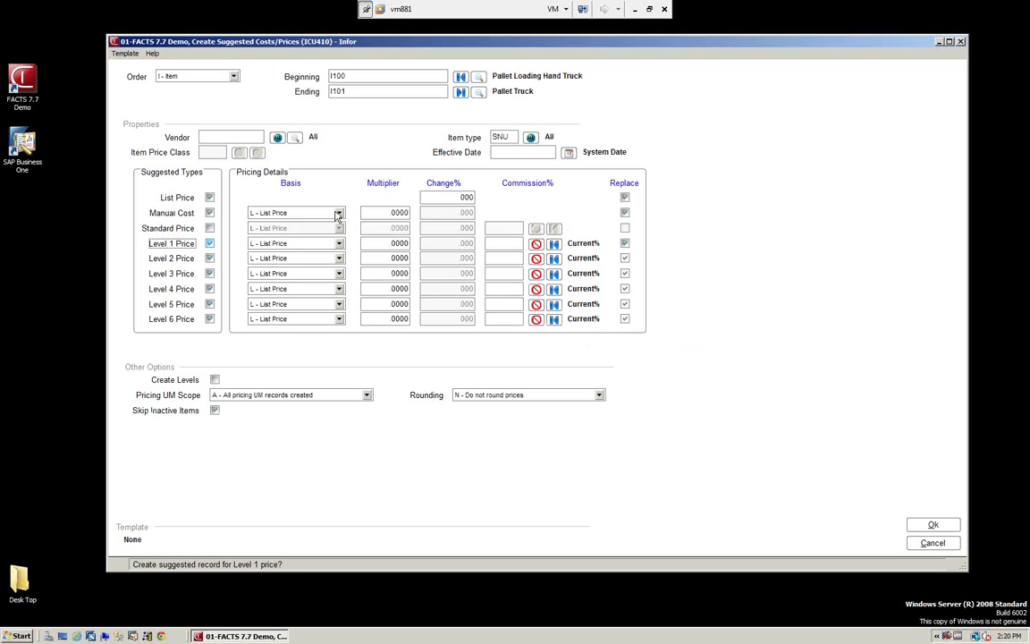
Set the manual cost basis to C - Use Change % with a change of 1.15.
{"action": "left_click", "coordinate": [338, 213]}
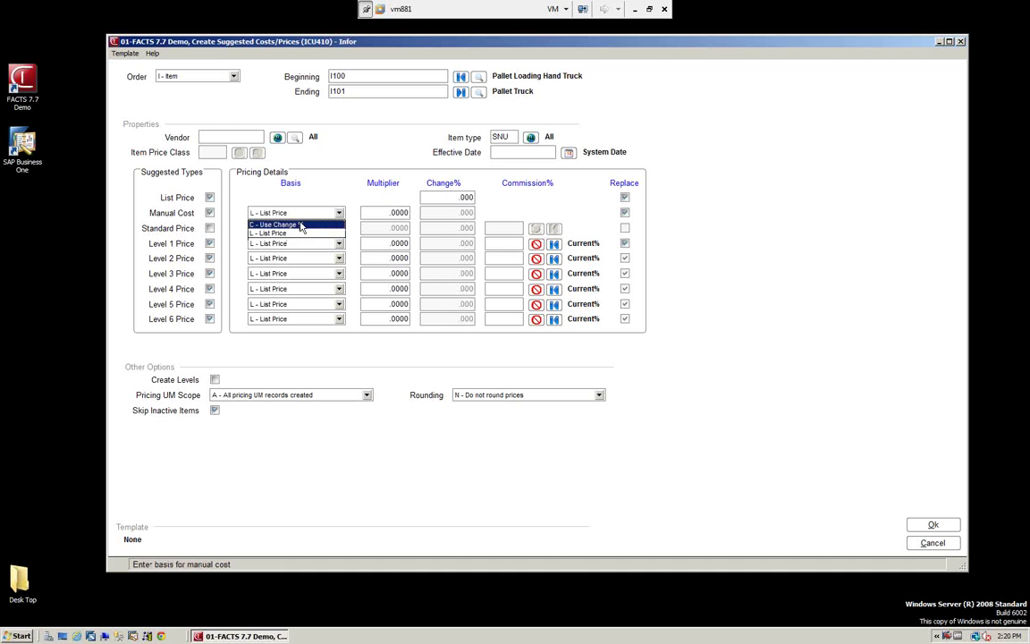
{"action": "left_click", "coordinate": [297, 225]}
{"action": "key", "text": "Tab"}
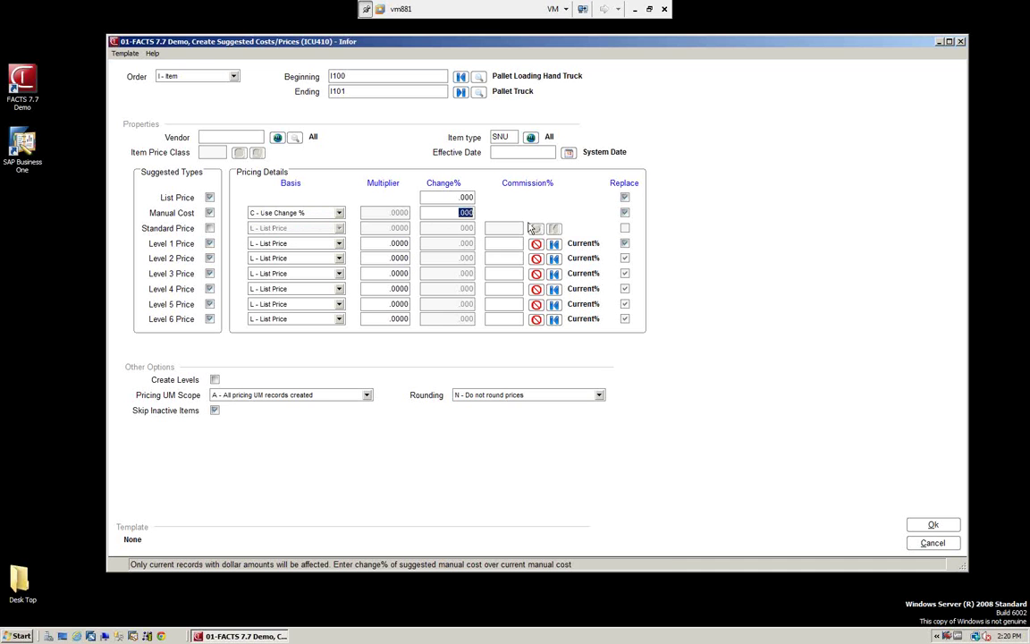
{"action": "type", "text": "1.15"}
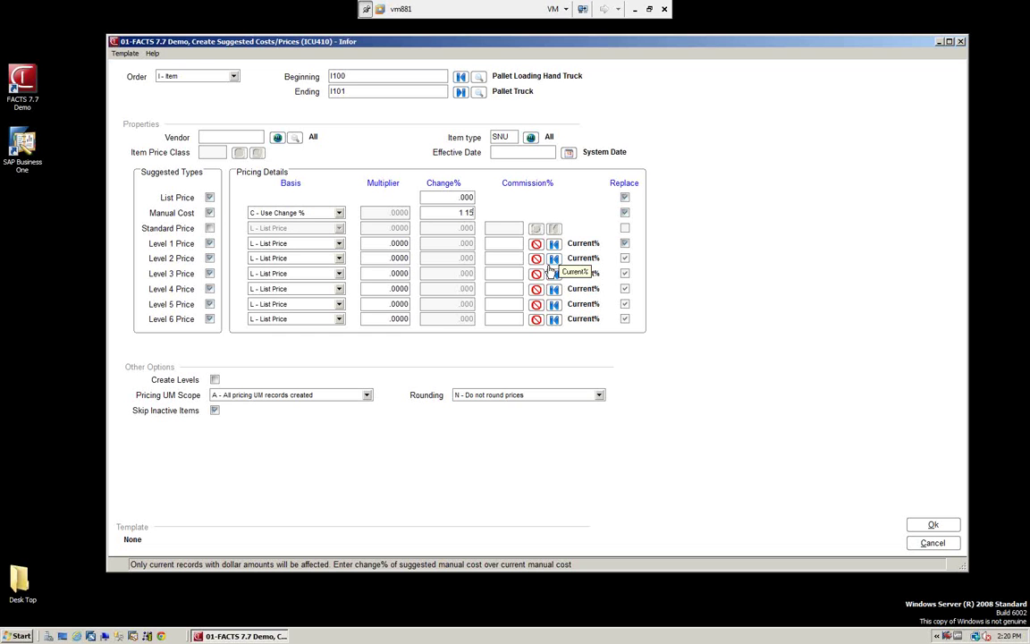
{"action": "key", "text": "Tab"}
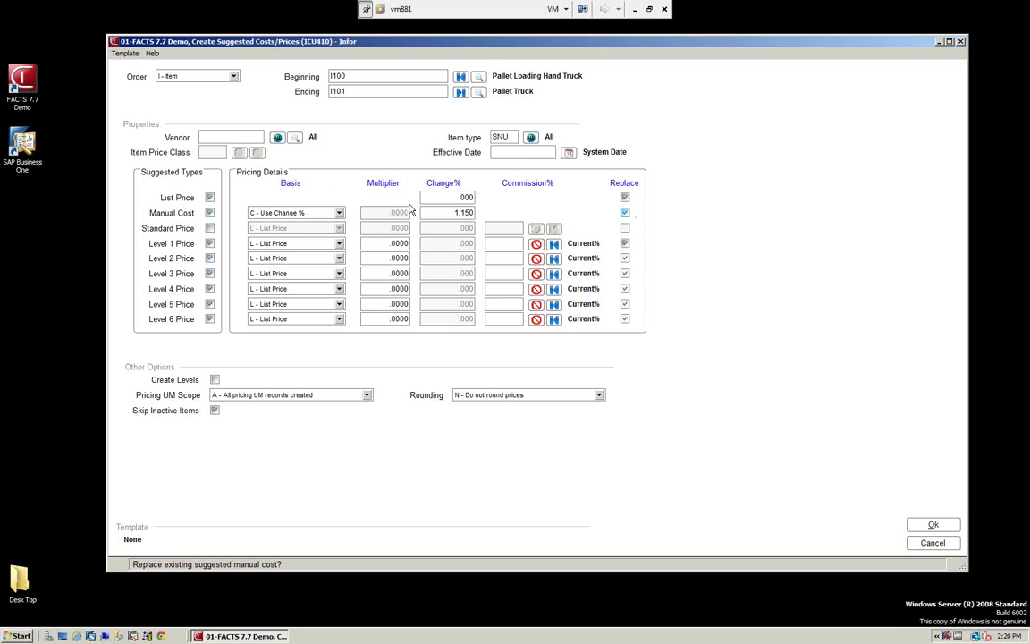
Create the suggested cost and price records, acknowledge the end of the update, and select Update Suggested Costs/Prices.
{"action": "left_click", "coordinate": [932, 525]}
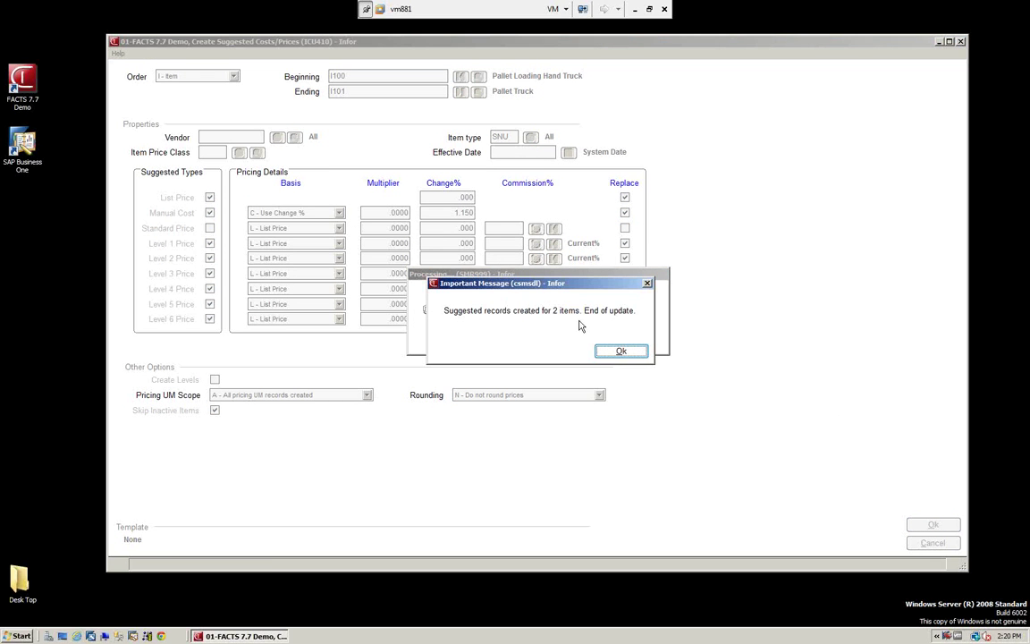
{"action": "left_click", "coordinate": [622, 354]}
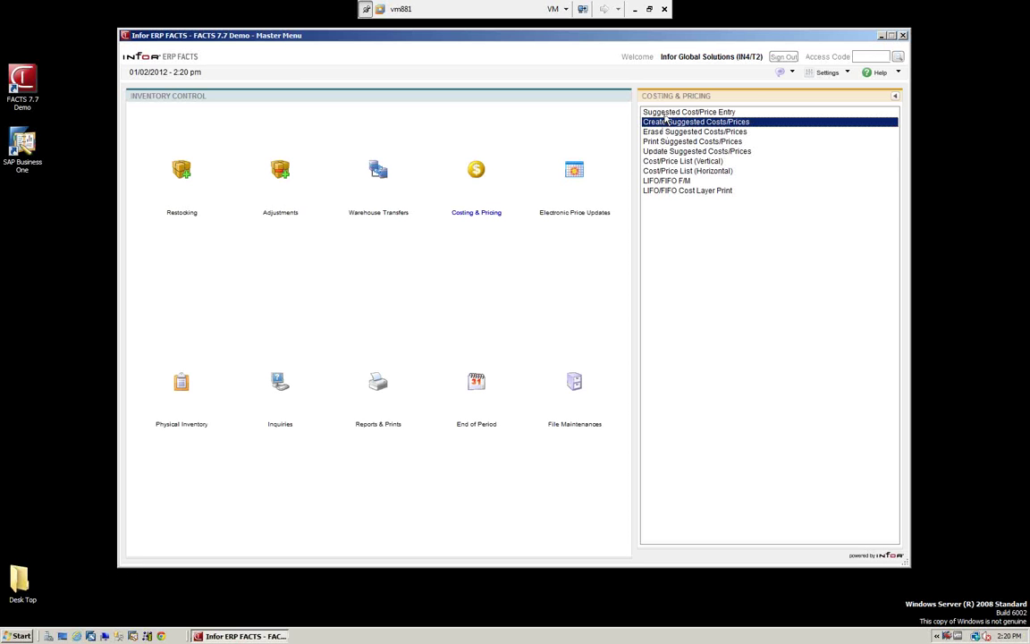
{"action": "left_click", "coordinate": [676, 152]}
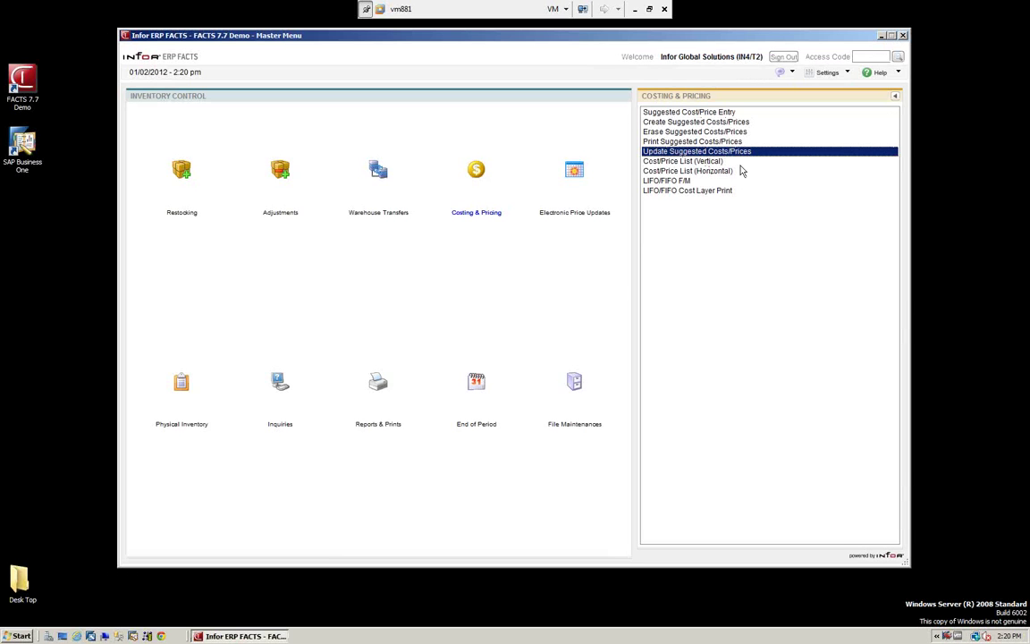
Print the suggested costs and prices to file for all items, examine the report in a full-size window, and close it.
{"action": "left_click", "coordinate": [690, 141]}
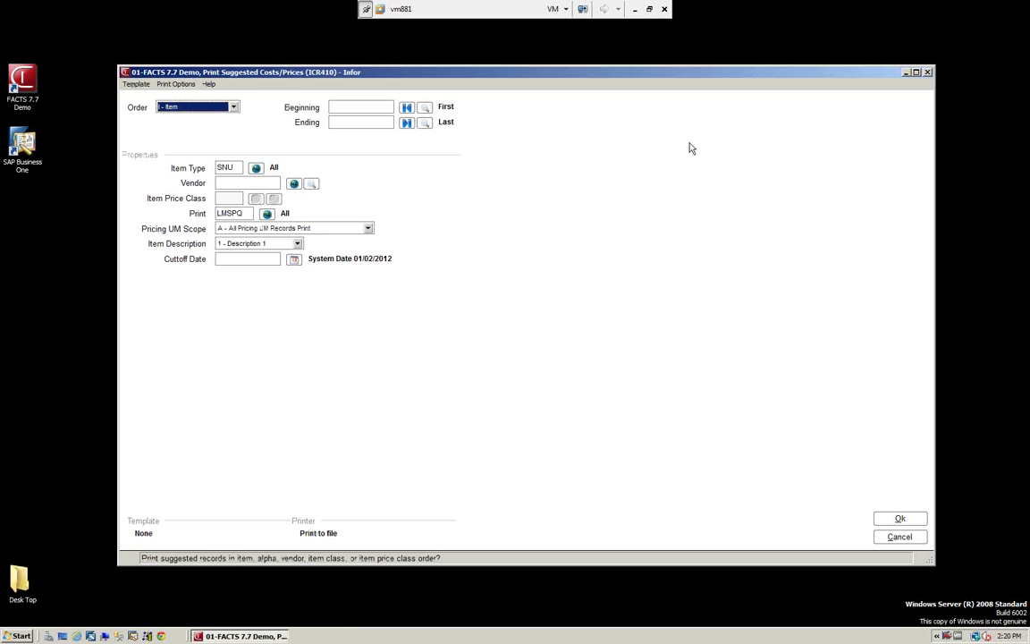
{"action": "left_click", "coordinate": [905, 521]}
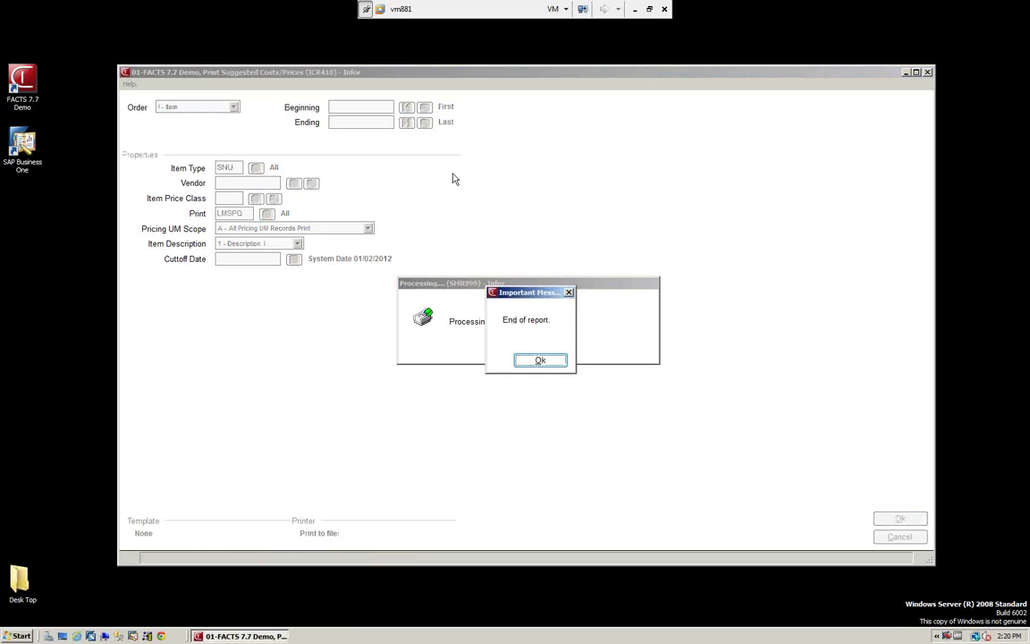
{"action": "left_click", "coordinate": [541, 361]}
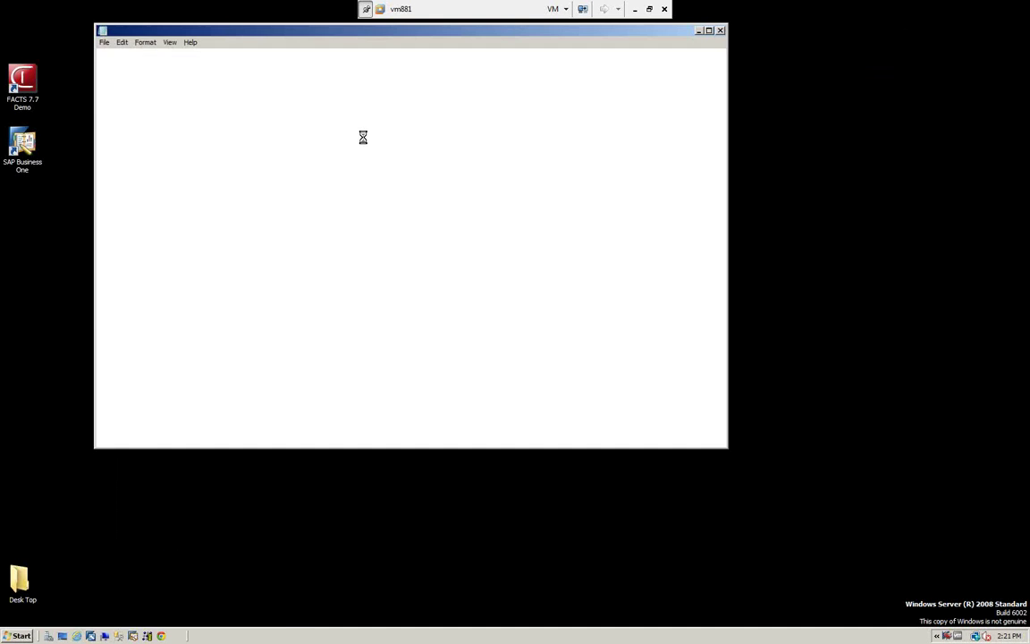
{"action": "left_click", "coordinate": [98, 61]}
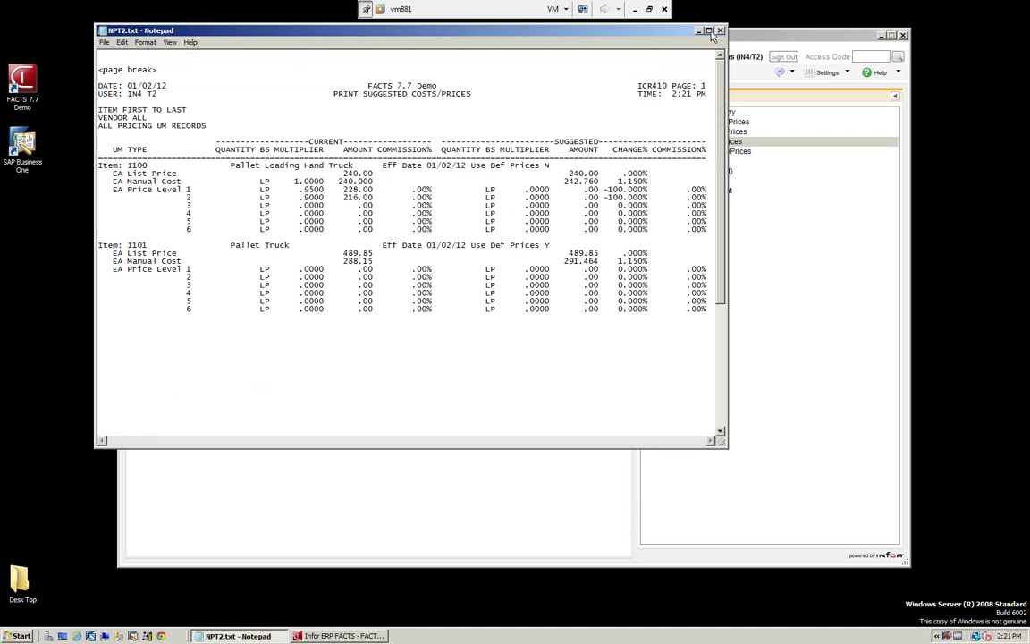
{"action": "double_click", "coordinate": [637, 29]}
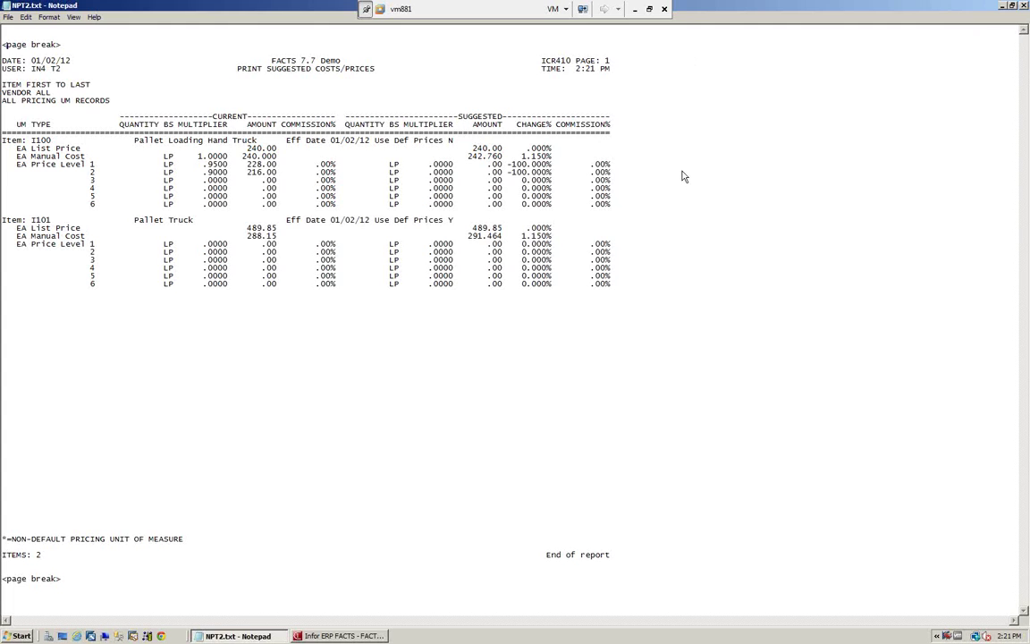
{"action": "key", "text": "alt+F4"}
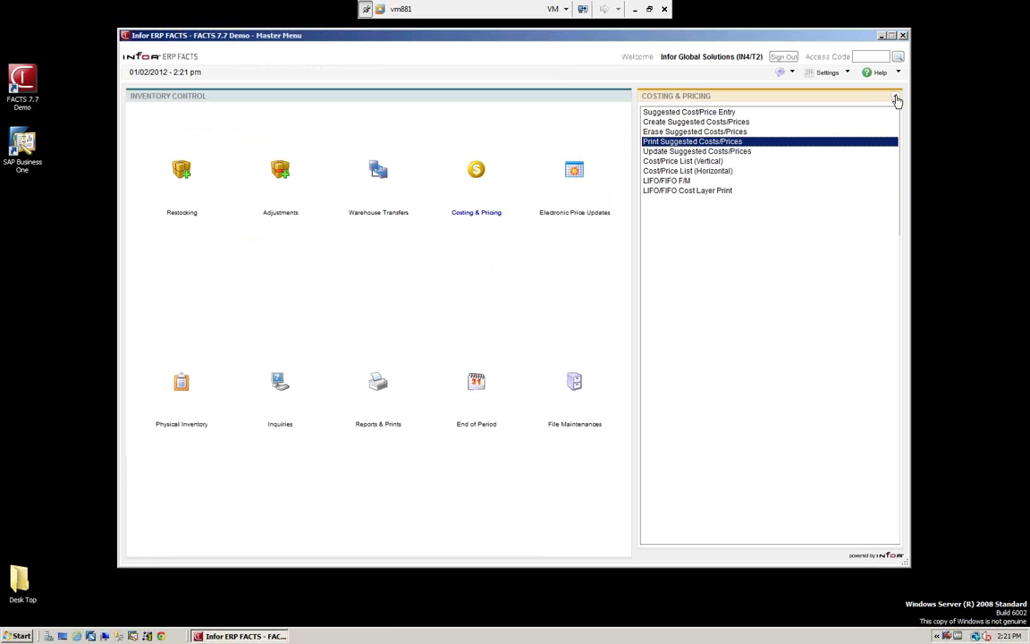
Erase all suggested costs and prices using the default range and filters, and acknowledge the end of the update.
{"action": "left_click", "coordinate": [679, 132]}
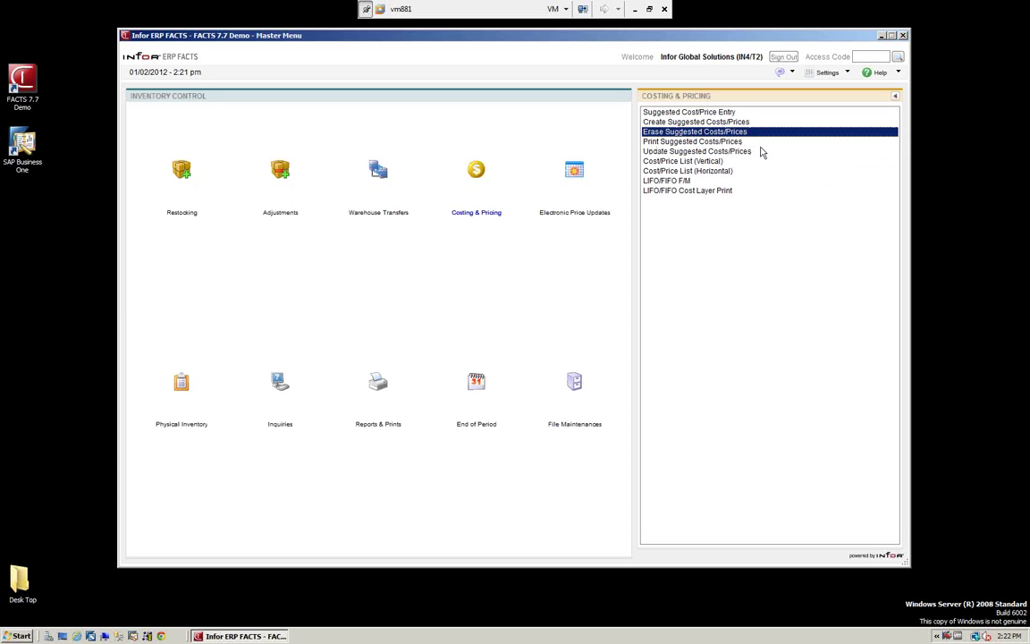
{"action": "key", "text": "Return"}
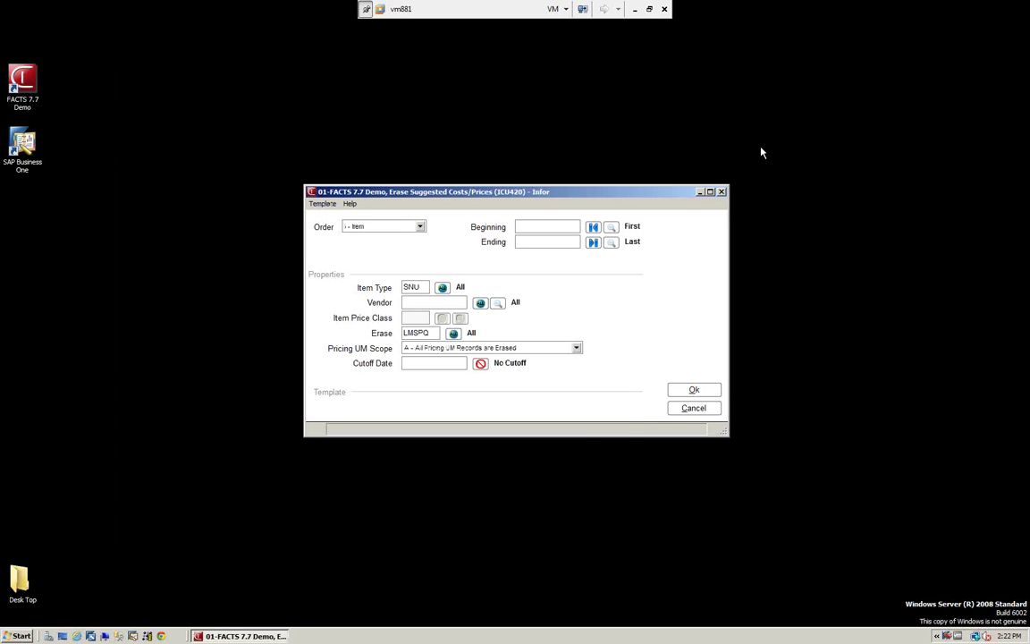
{"action": "left_click", "coordinate": [693, 391]}
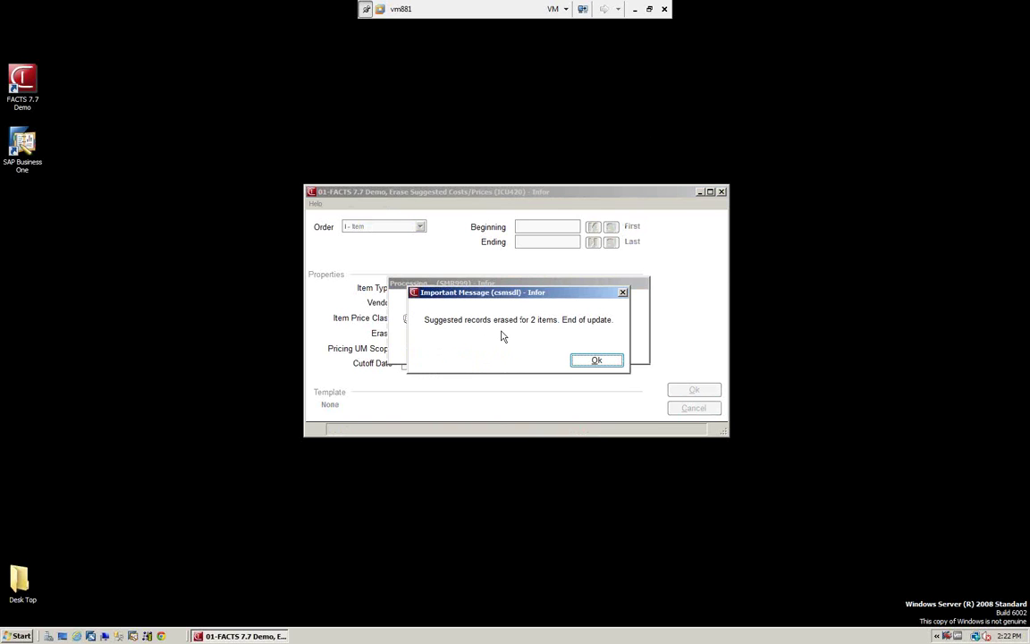
{"action": "left_click", "coordinate": [597, 365]}
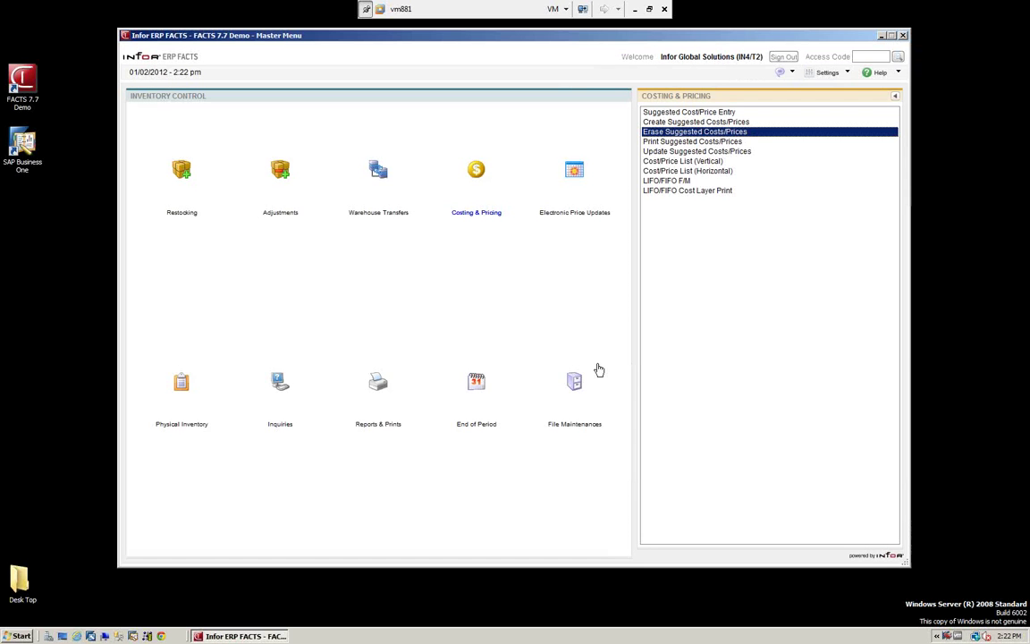
Print the suggested costs and prices again to check for remaining records after the erase, and close the report.
{"action": "left_click", "coordinate": [653, 142]}
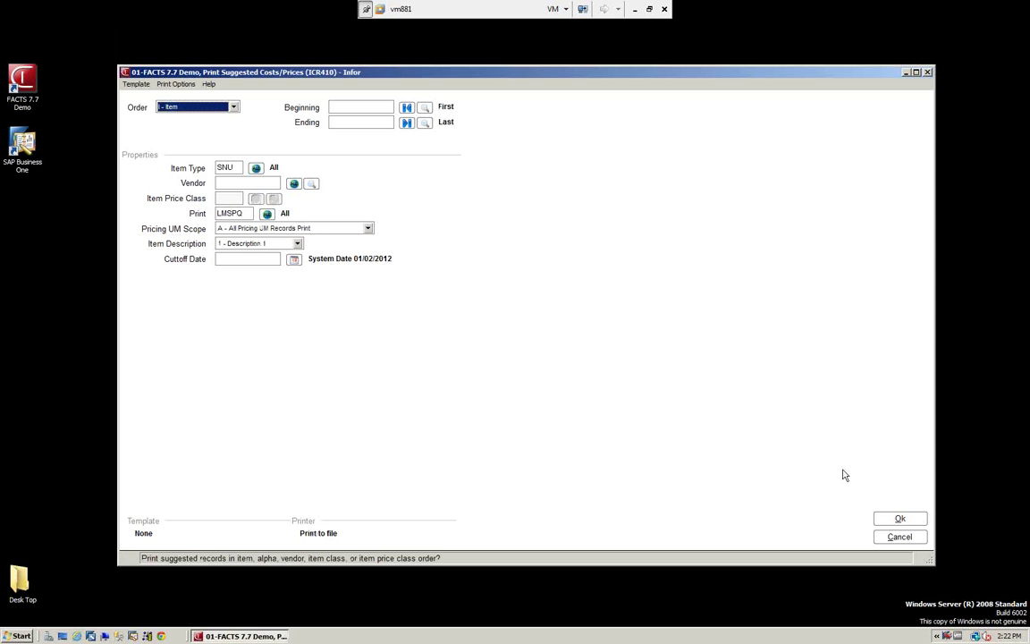
{"action": "left_click", "coordinate": [899, 520]}
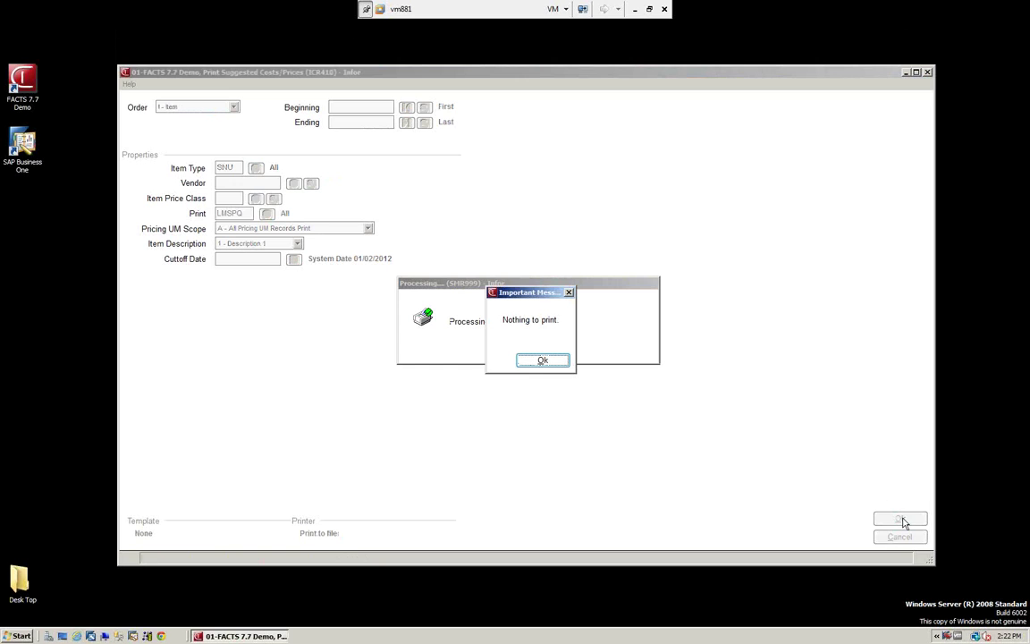
{"action": "left_click", "coordinate": [544, 360]}
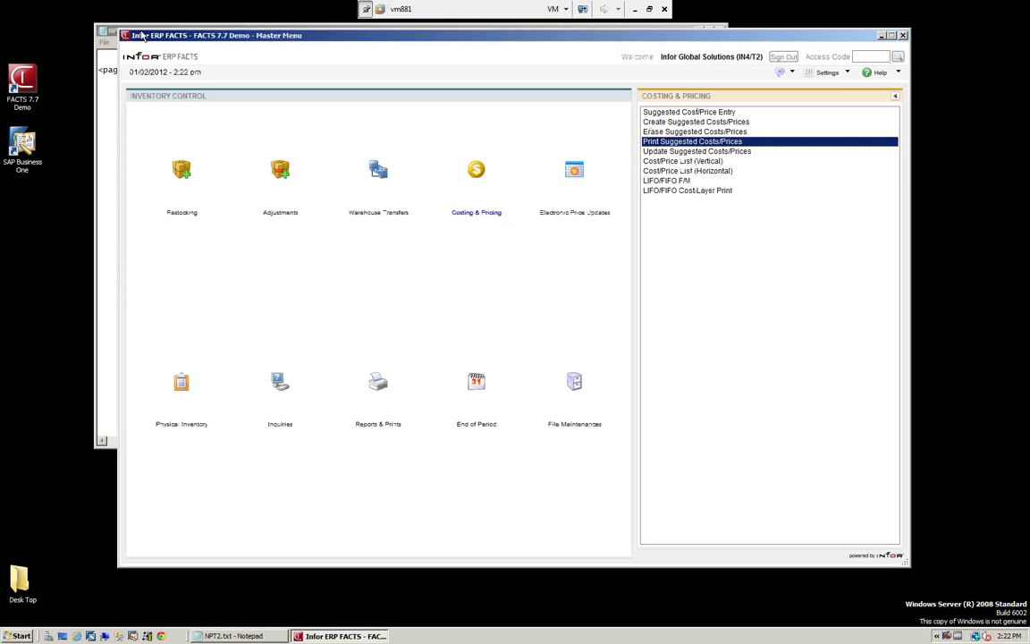
{"action": "left_click", "coordinate": [100, 85]}
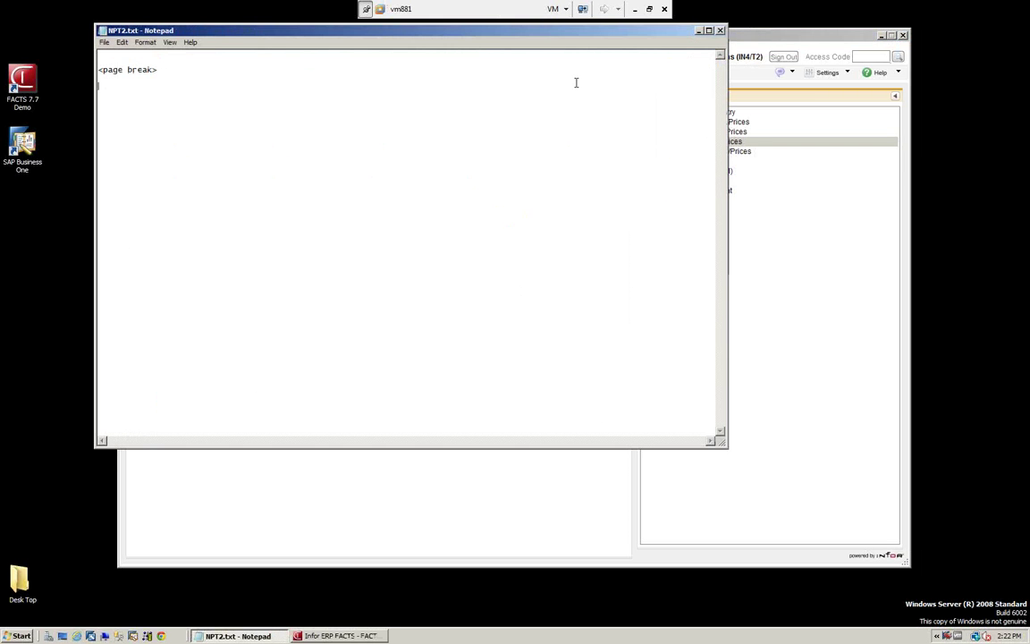
{"action": "left_click", "coordinate": [720, 29]}
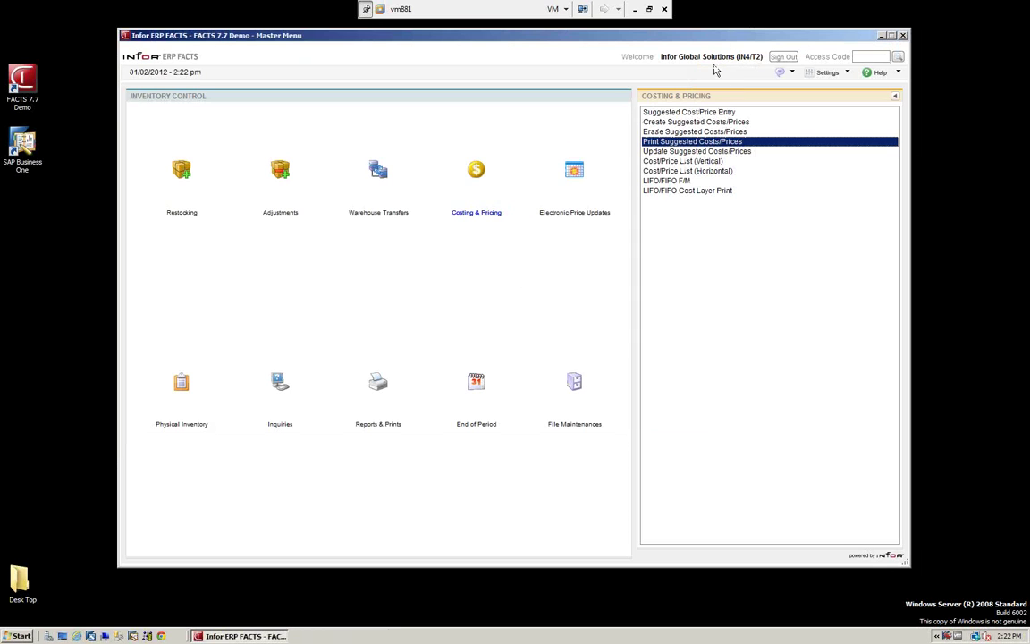
Start creating suggested costs and prices with beginning item I100 and ending item I101.
{"action": "left_click", "coordinate": [694, 122]}
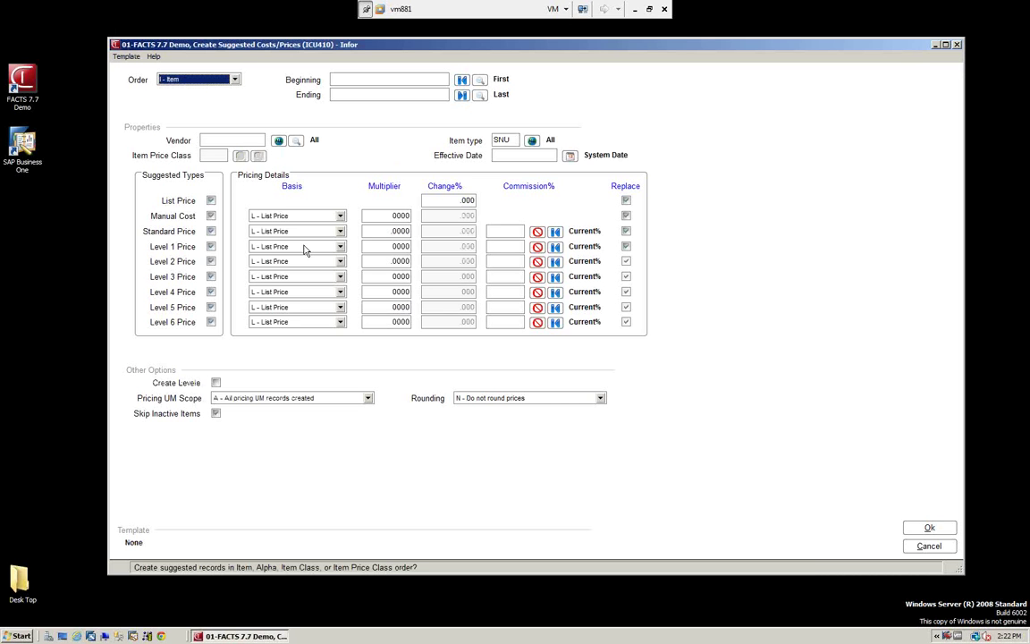
{"action": "left_click", "coordinate": [368, 79]}
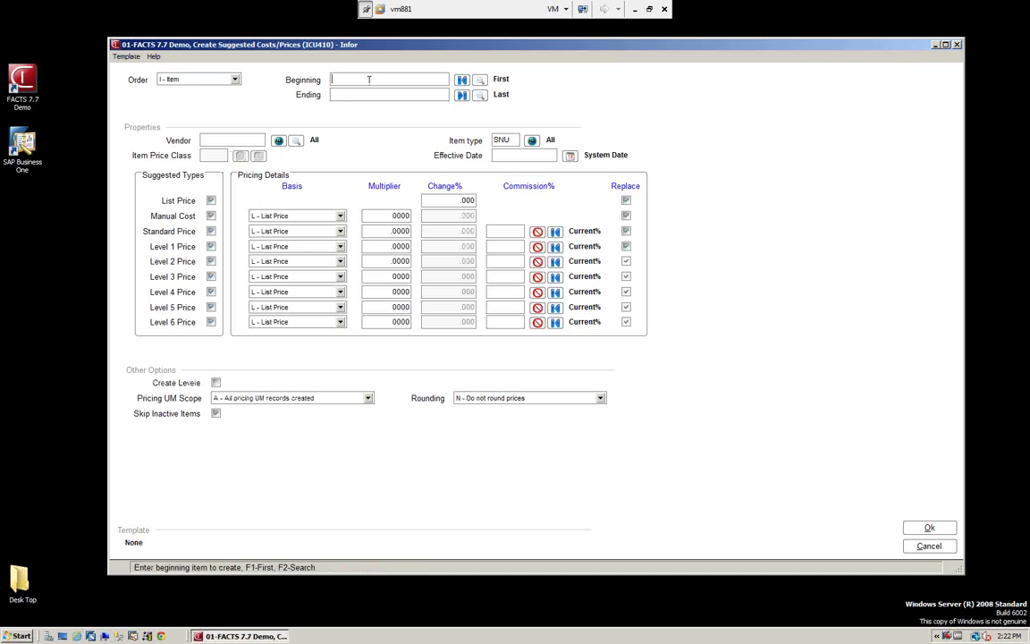
{"action": "left_click", "coordinate": [479, 83]}
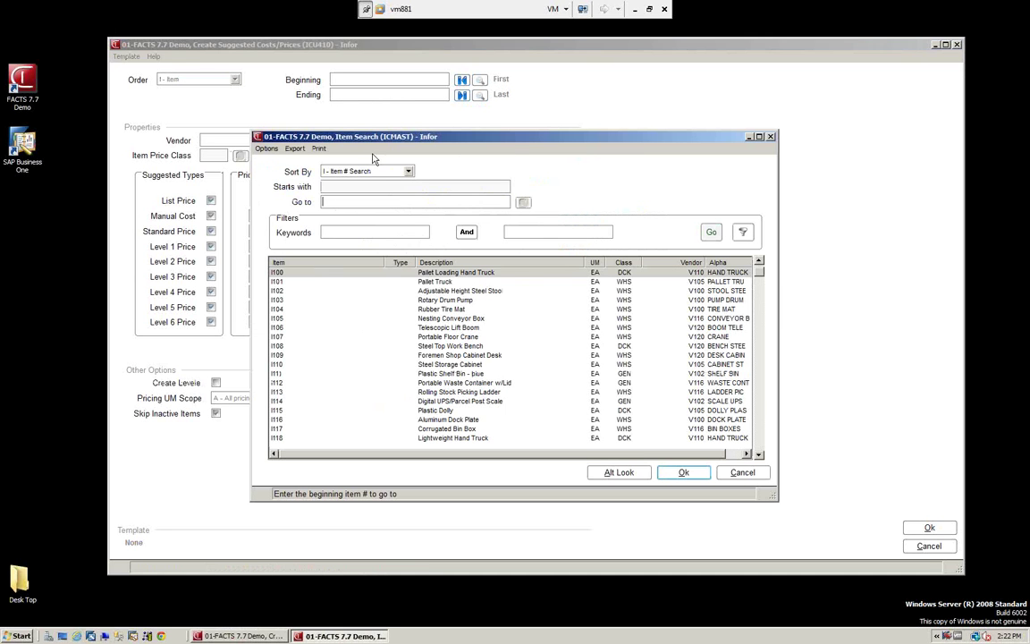
{"action": "left_click", "coordinate": [683, 475]}
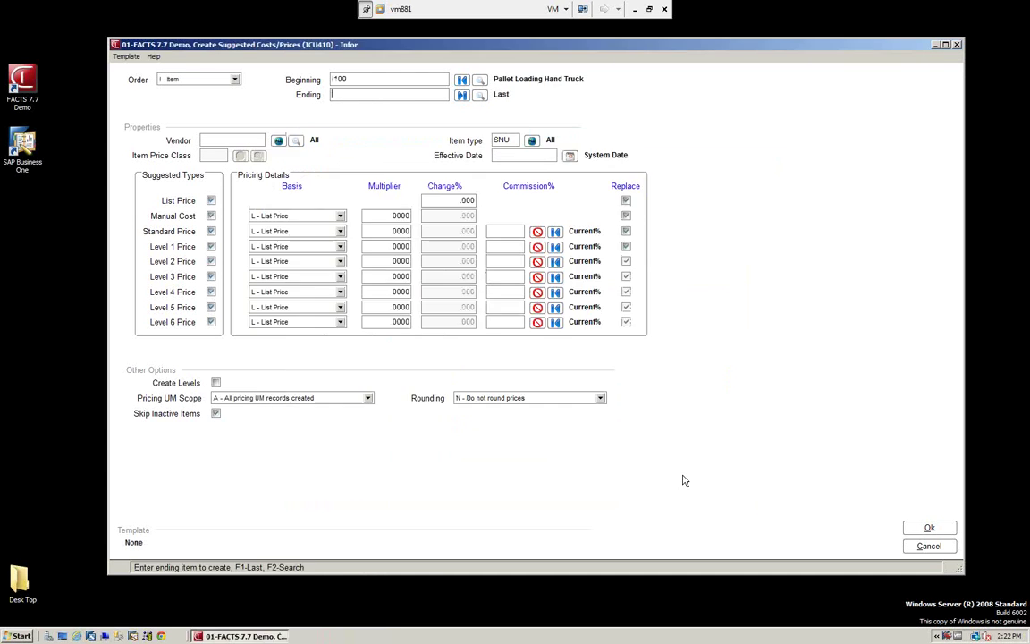
{"action": "left_click", "coordinate": [479, 95]}
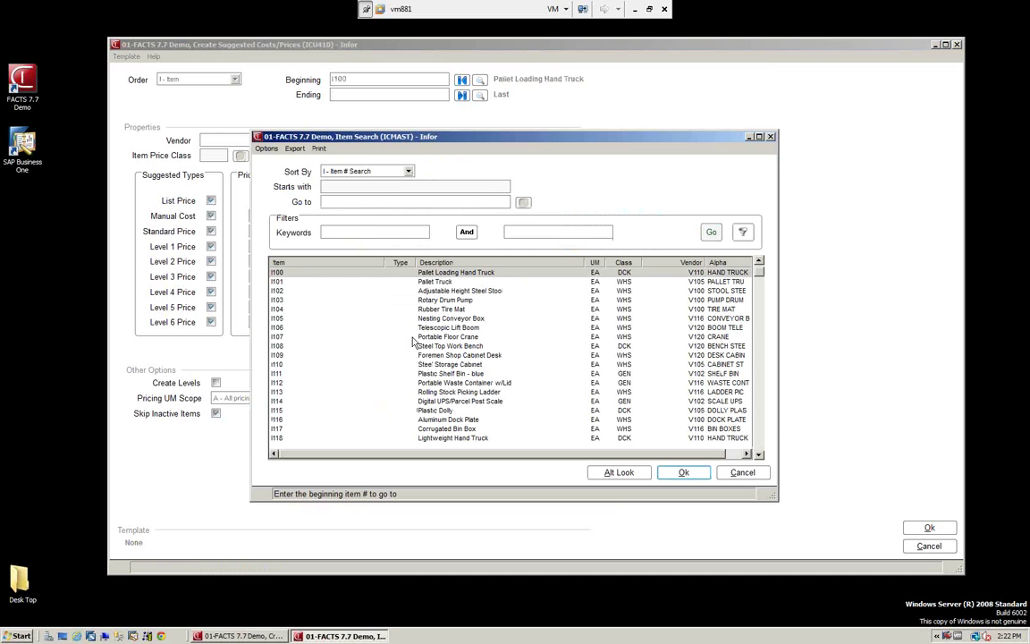
{"action": "left_click", "coordinate": [427, 282]}
{"action": "left_click", "coordinate": [685, 474]}
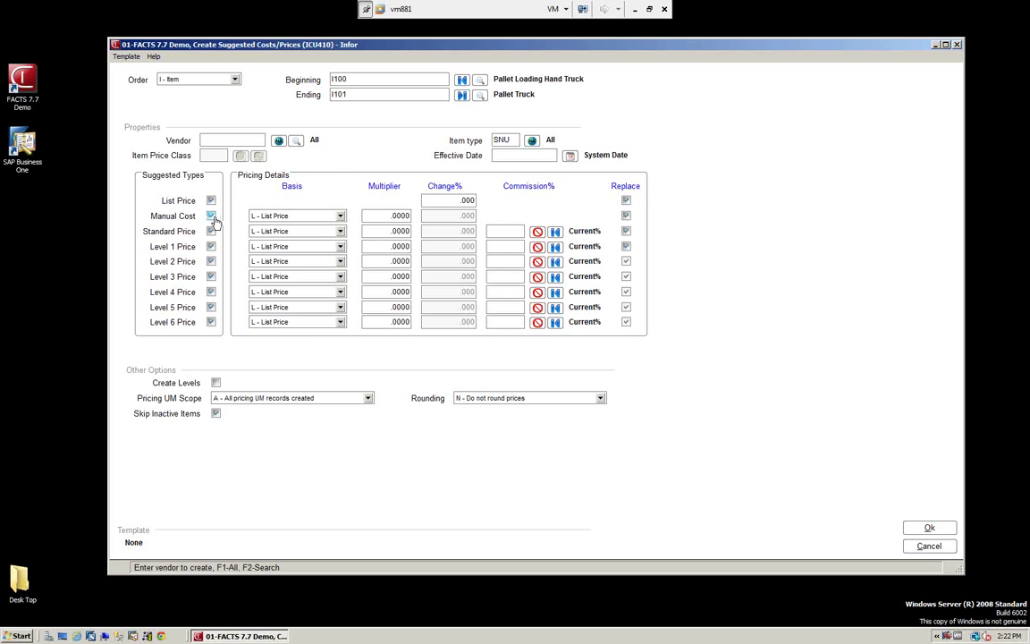
Base the manual cost on C - Use Change % and set its change to 1.15.
{"action": "left_click", "coordinate": [341, 216]}
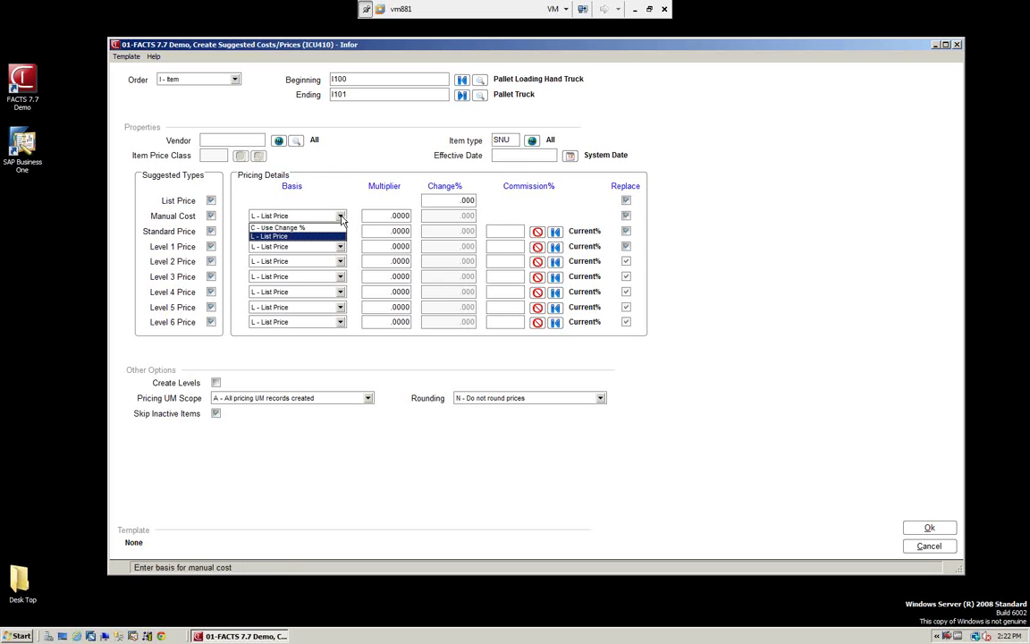
{"action": "left_click", "coordinate": [291, 228]}
{"action": "left_click", "coordinate": [447, 215]}
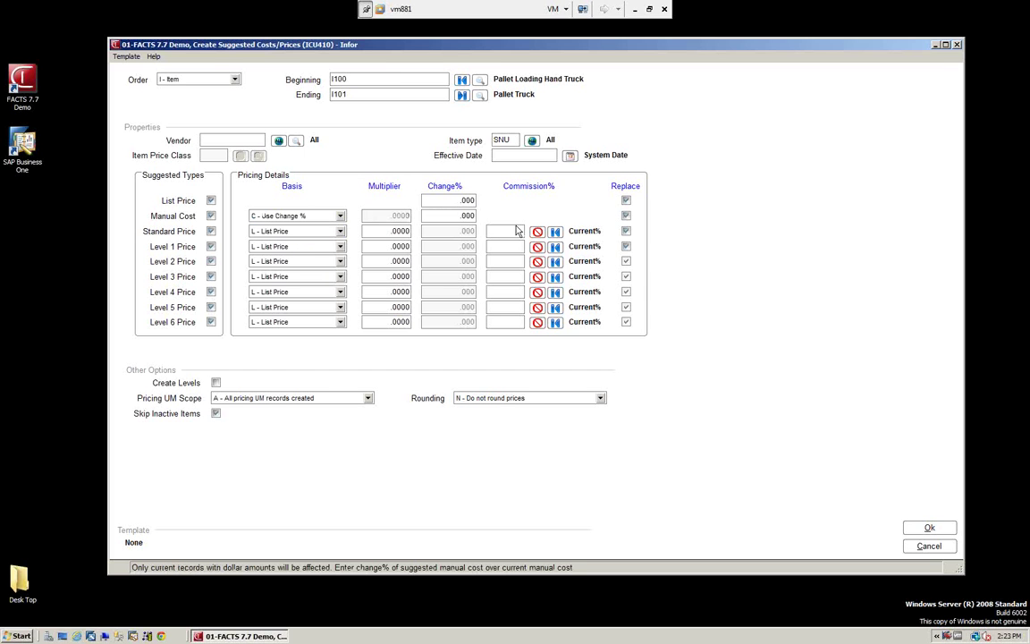
{"action": "type", "text": "1"}
{"action": "key", "text": "Tab"}
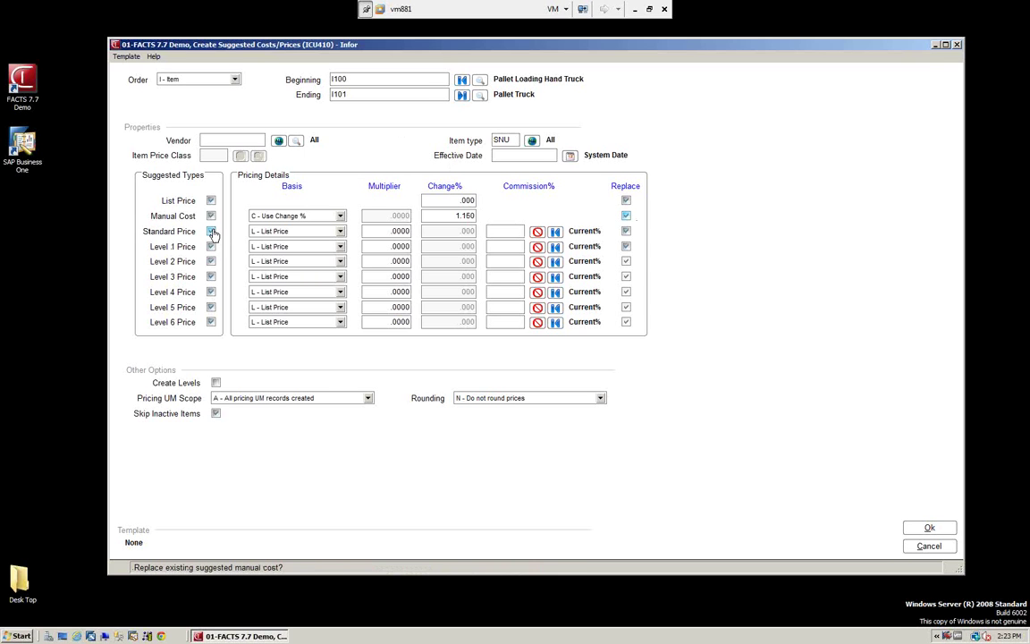
Base the standard price on C - Use Change % with a change of 1.15, and create the suggested records.
{"action": "left_click", "coordinate": [341, 232]}
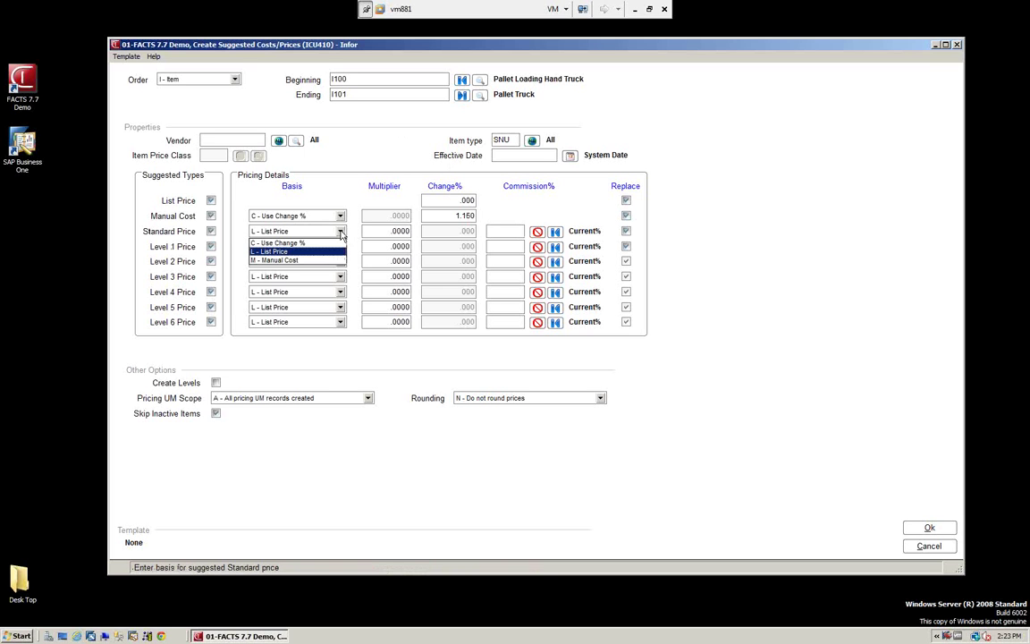
{"action": "left_click", "coordinate": [284, 244]}
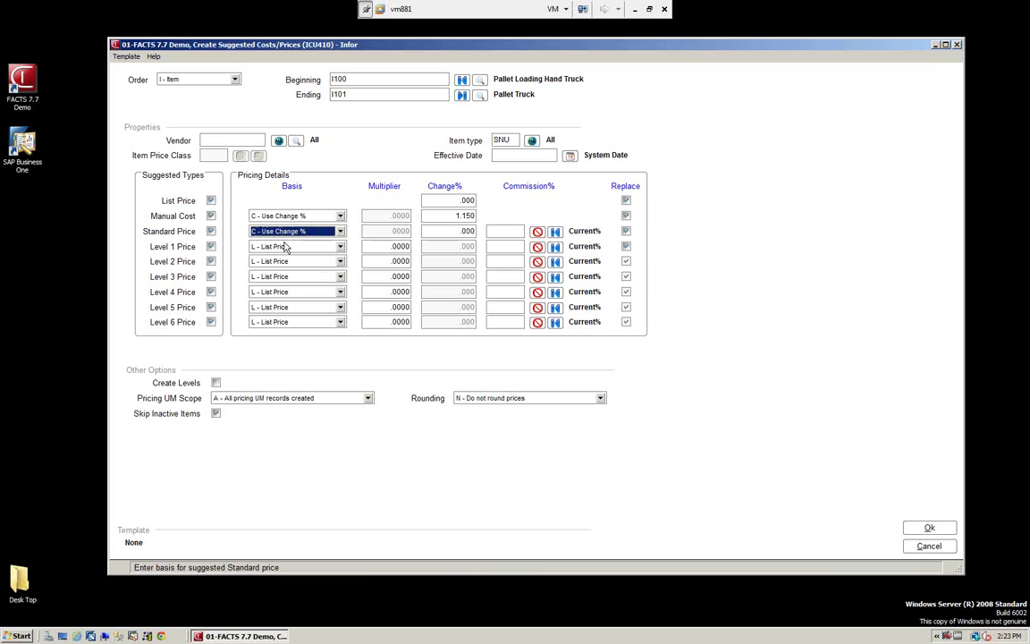
{"action": "left_click", "coordinate": [444, 231]}
{"action": "type", "text": "1.15"}
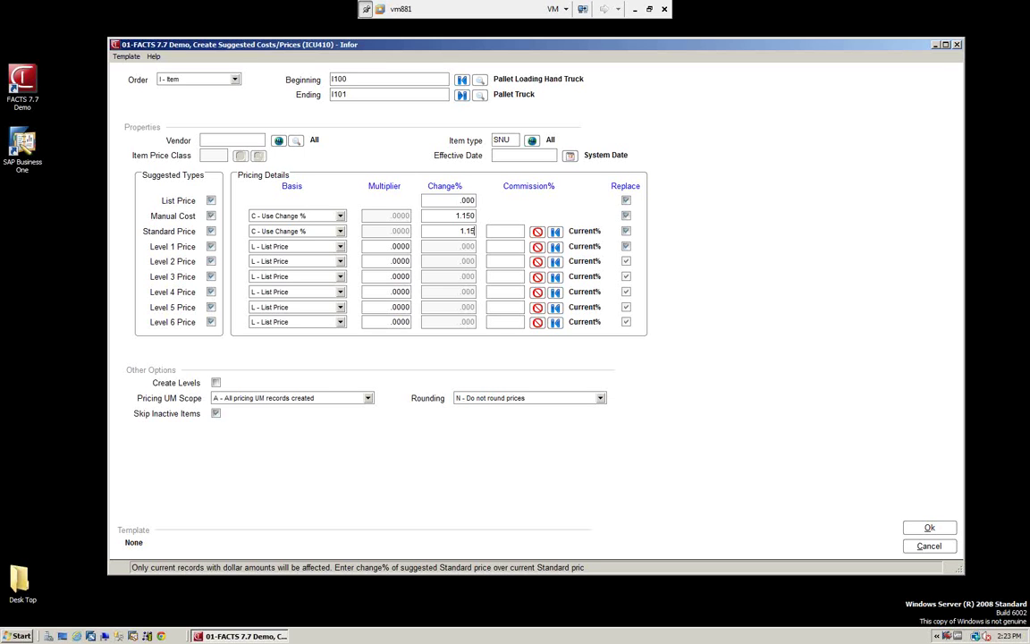
{"action": "left_click", "coordinate": [512, 234]}
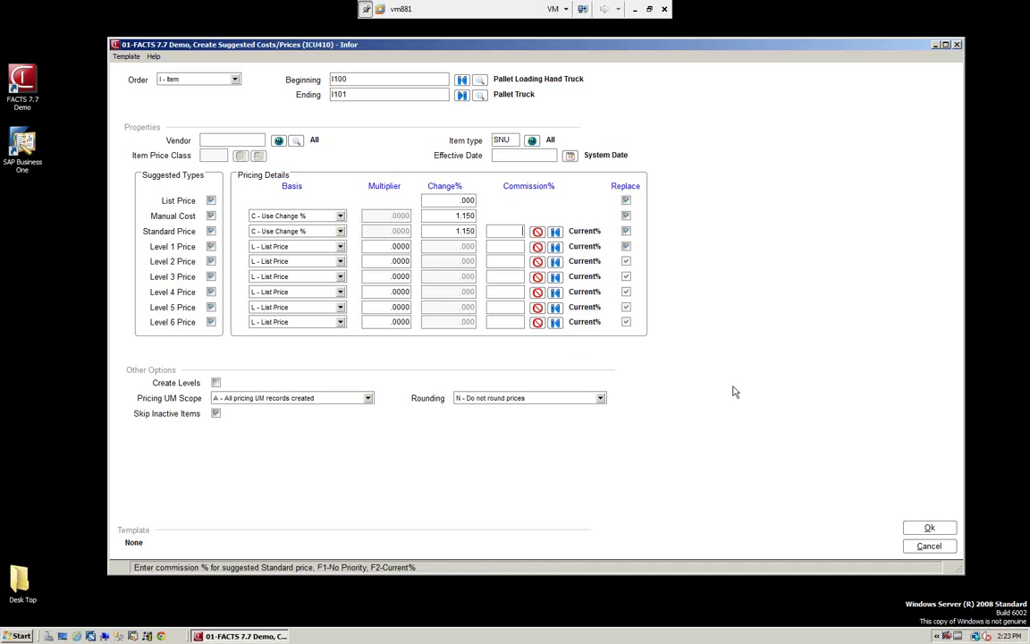
{"action": "left_click", "coordinate": [927, 528]}
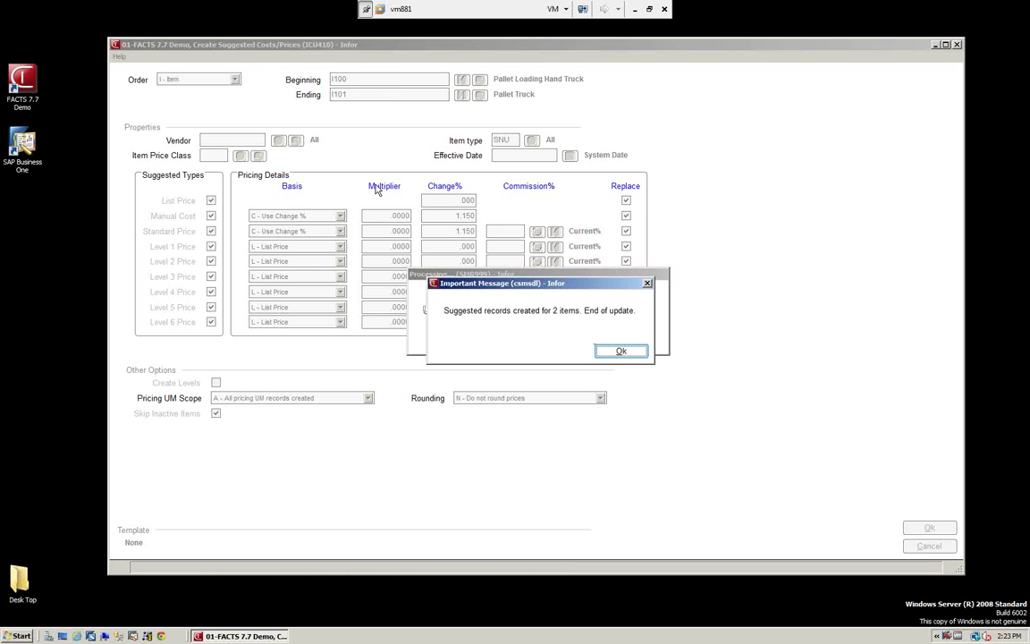
{"action": "left_click", "coordinate": [618, 351]}
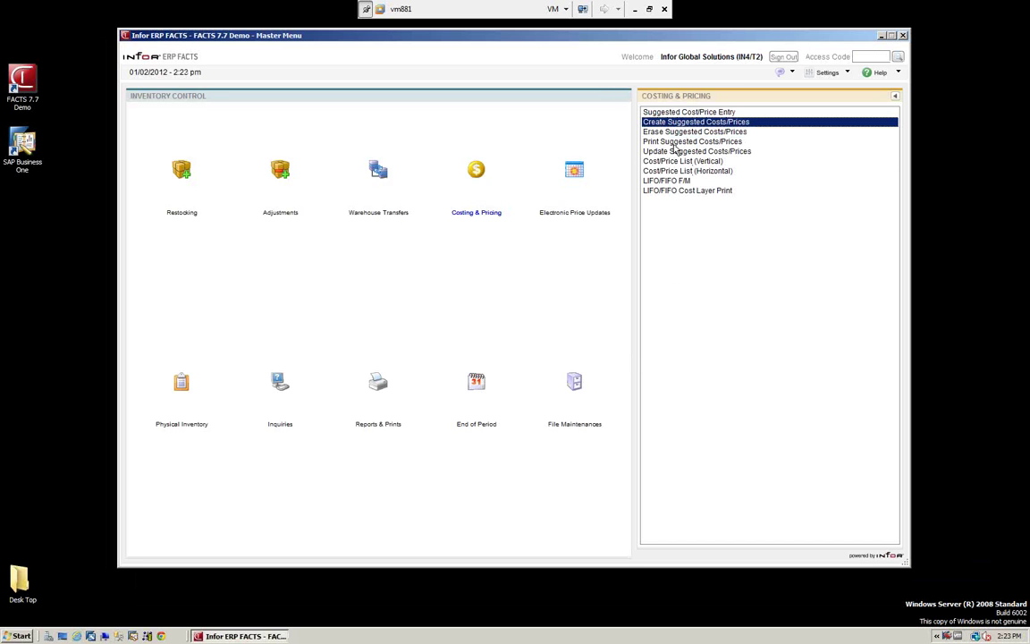
Print the newly created suggested costs and prices to file for all items and bring the report to the front.
{"action": "left_click", "coordinate": [676, 142]}
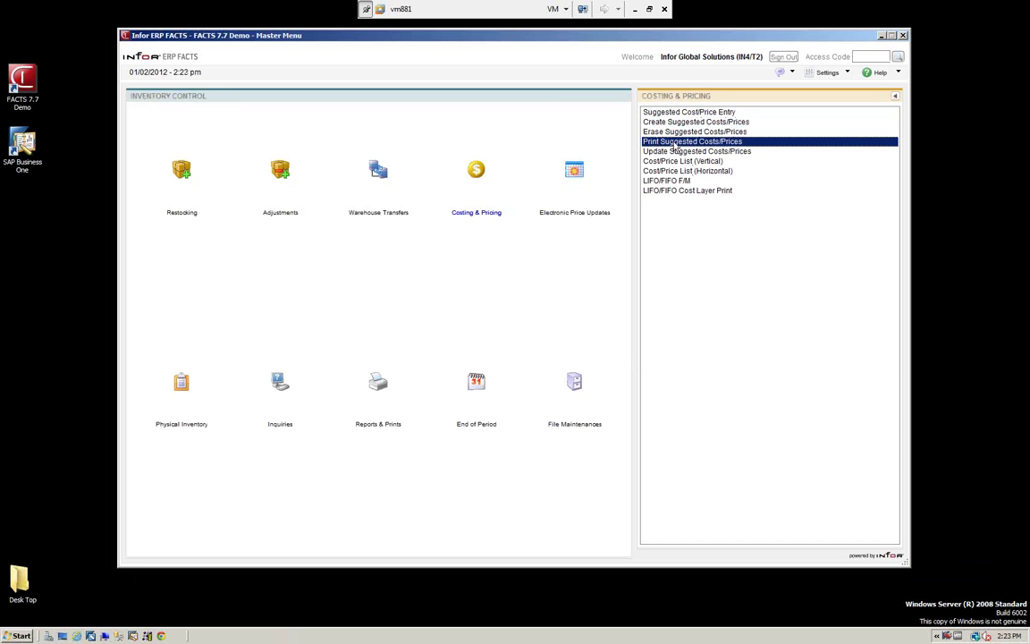
{"action": "double_click", "coordinate": [676, 142]}
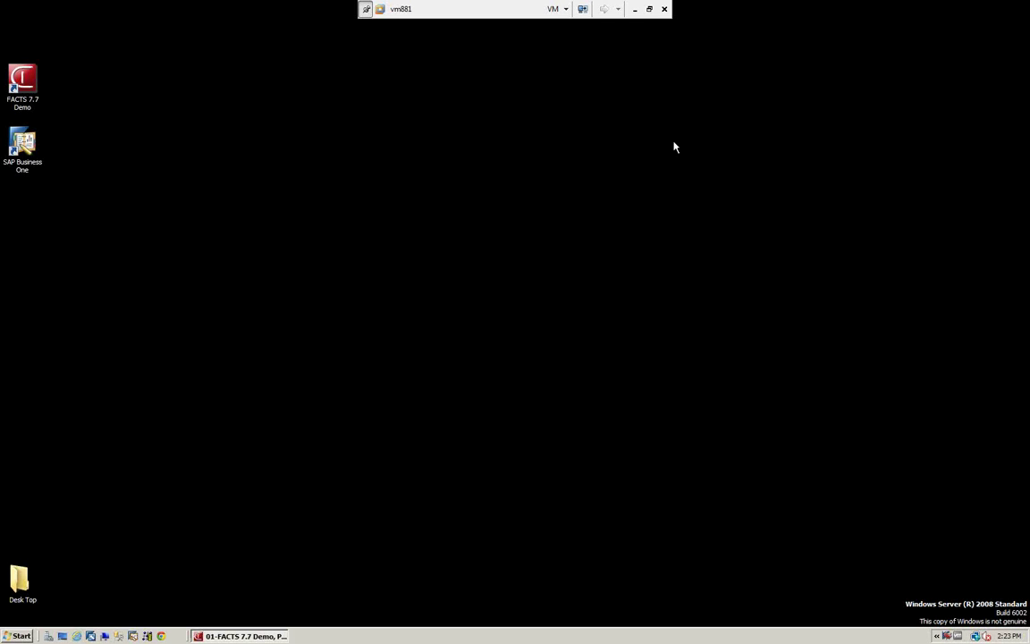
{"action": "left_click", "coordinate": [899, 520]}
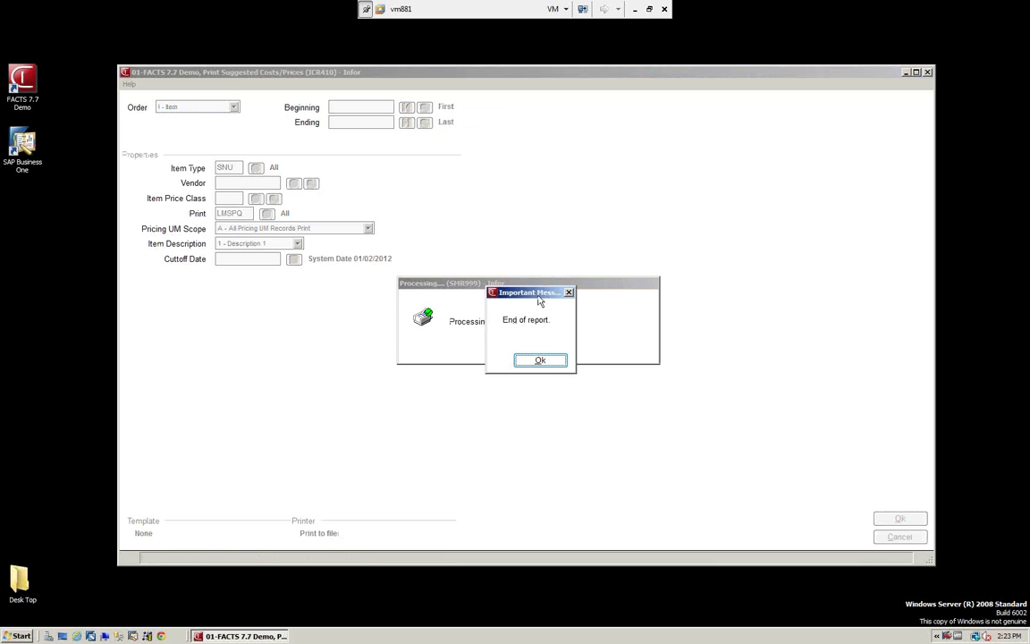
{"action": "left_click", "coordinate": [540, 360]}
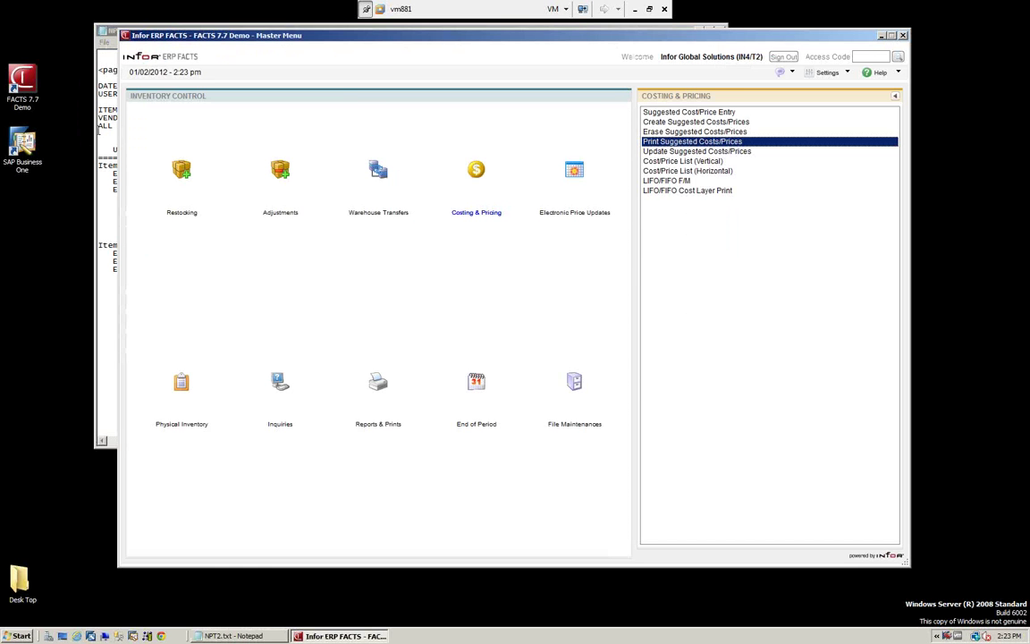
{"action": "left_click", "coordinate": [97, 118]}
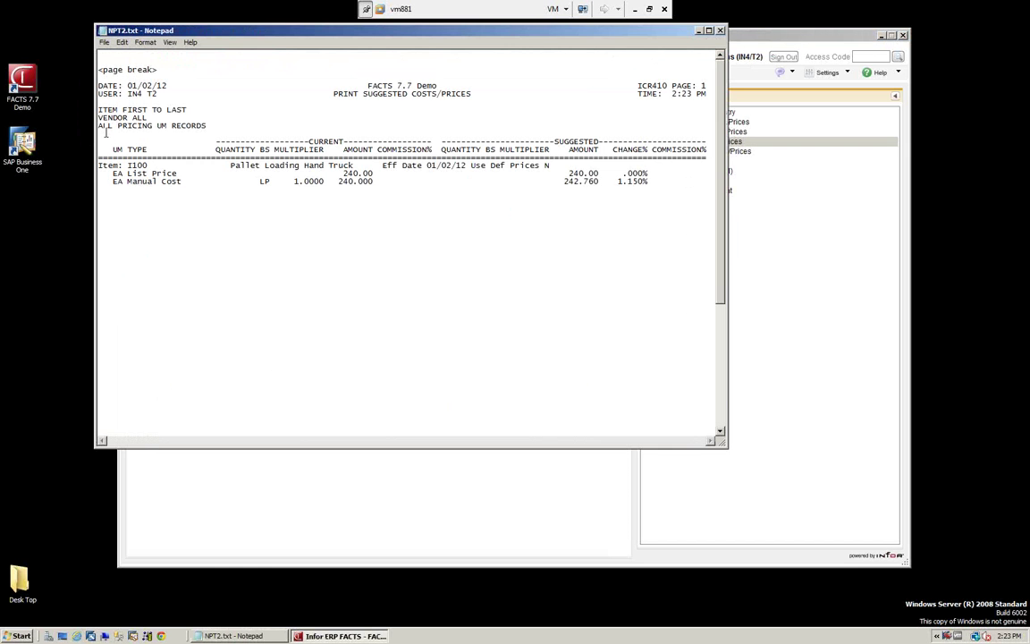
Enlarge the suggested costs/prices report for review, close it, and update the suggested costs and prices for all items.
{"action": "left_click", "coordinate": [696, 27]}
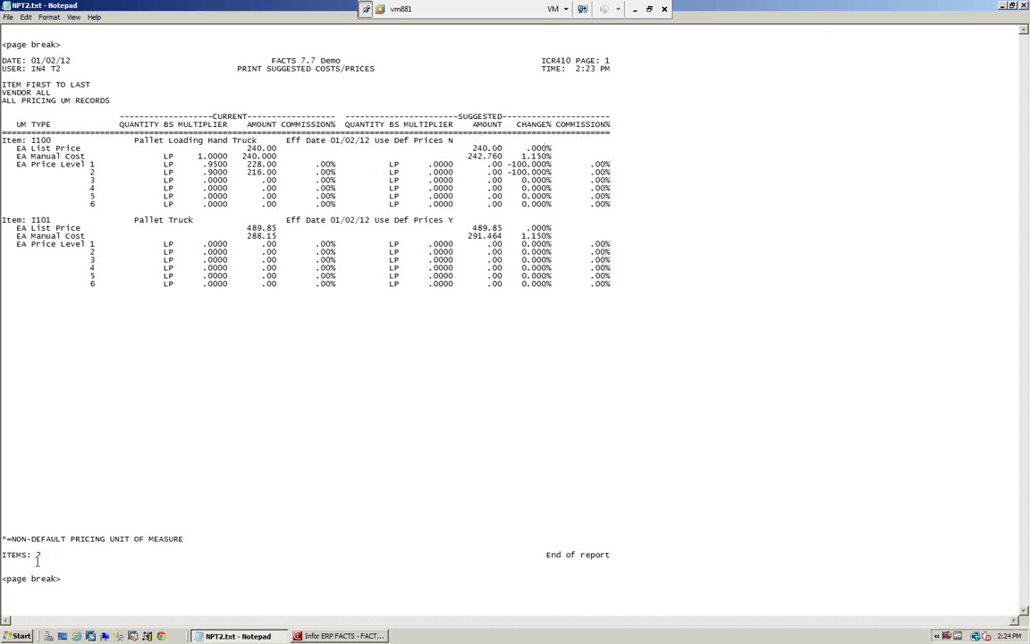
{"action": "left_click", "coordinate": [1024, 5]}
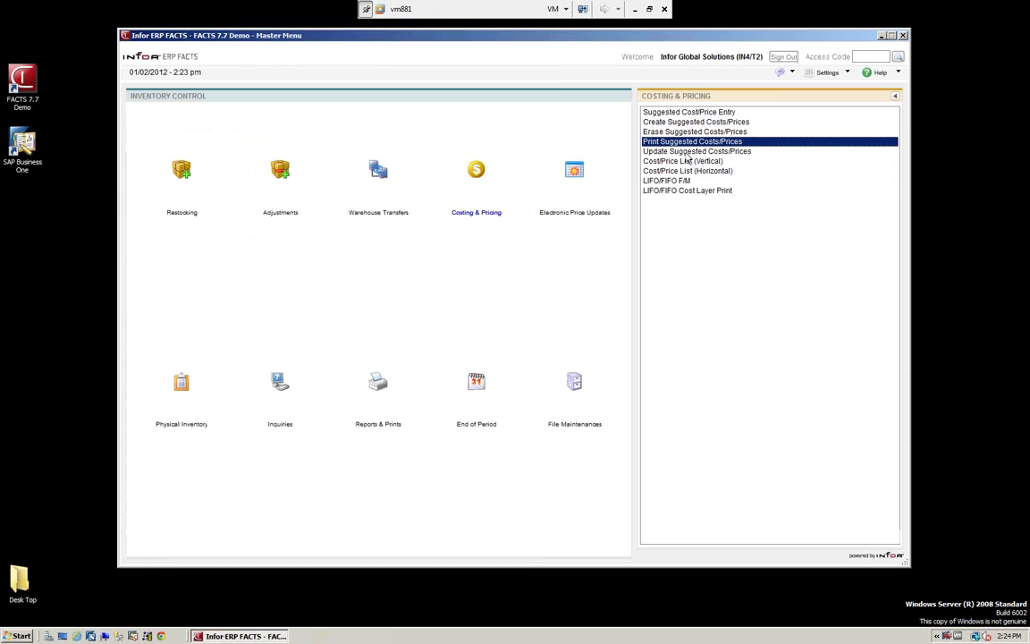
{"action": "left_click", "coordinate": [690, 153]}
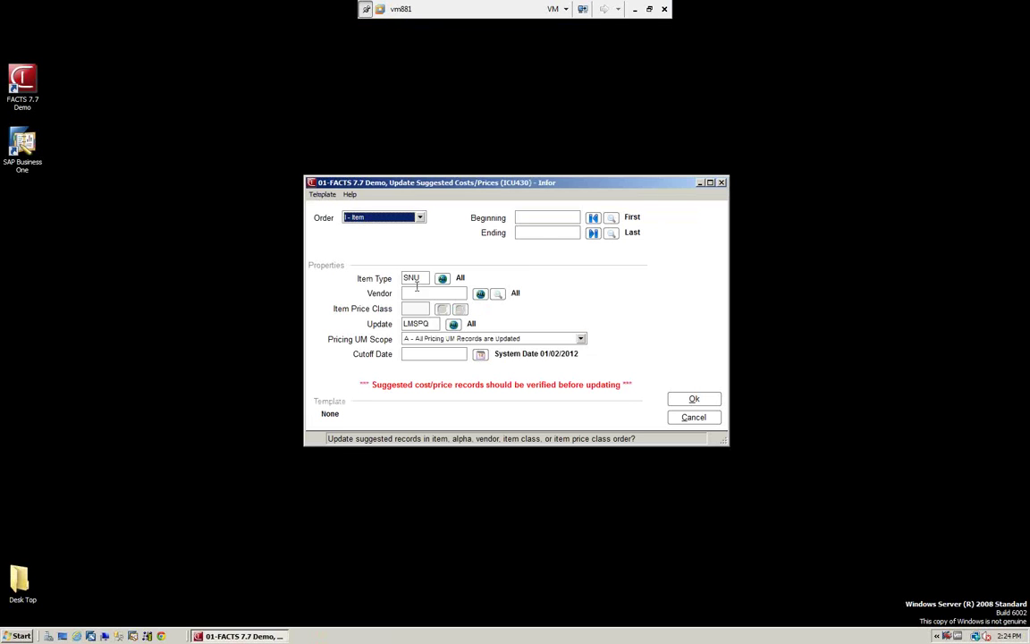
{"action": "left_click", "coordinate": [540, 221]}
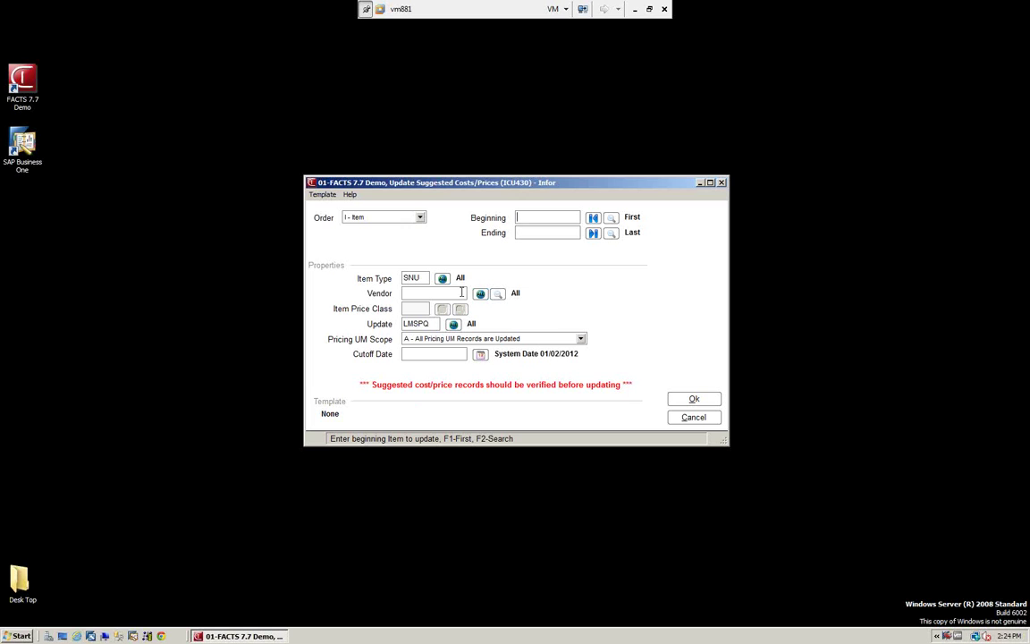
{"action": "left_click", "coordinate": [695, 400]}
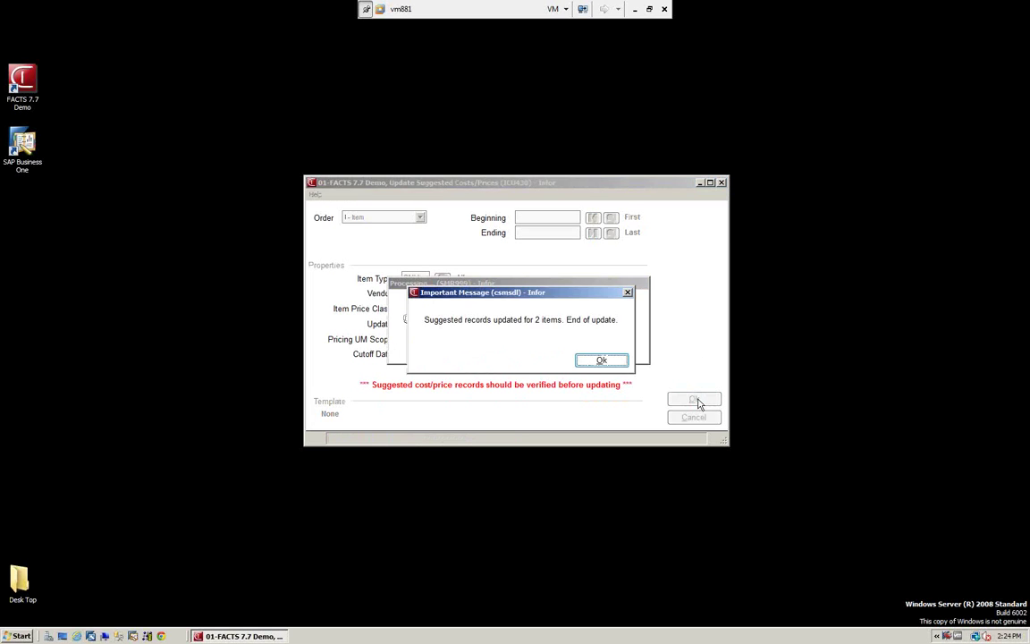
{"action": "left_click", "coordinate": [600, 361]}
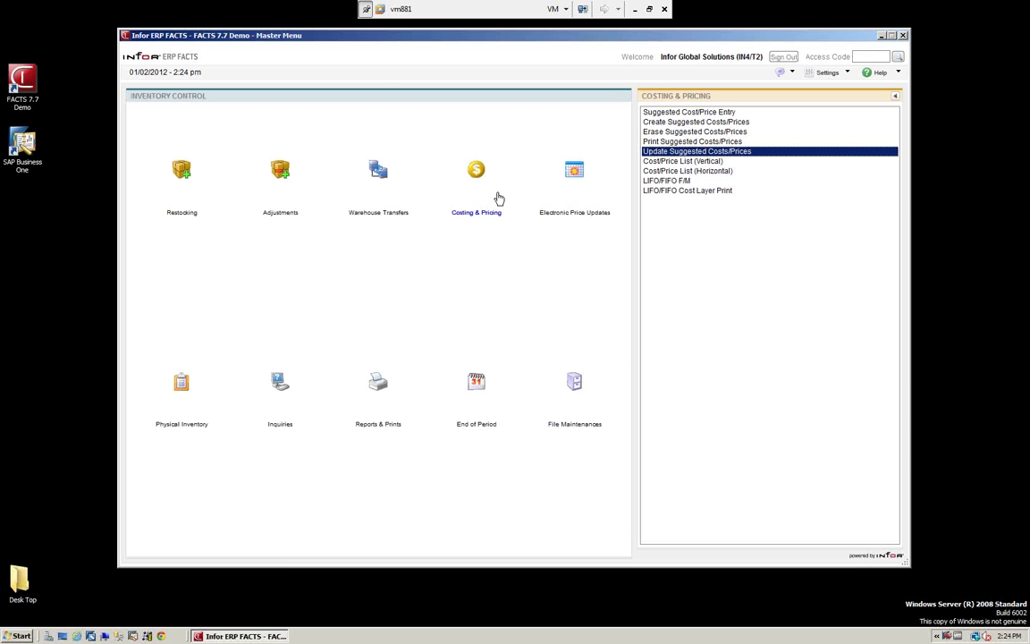
Look up item I100 in Item Inquiry and check its price information for the updated manual cost and prices.
{"action": "left_click", "coordinate": [277, 382]}
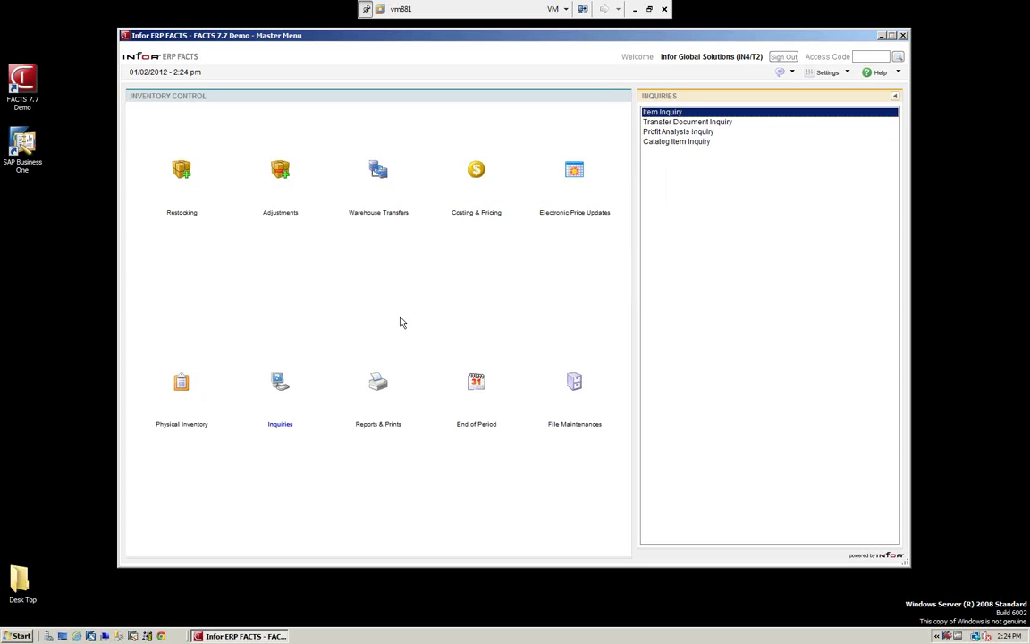
{"action": "double_click", "coordinate": [655, 114]}
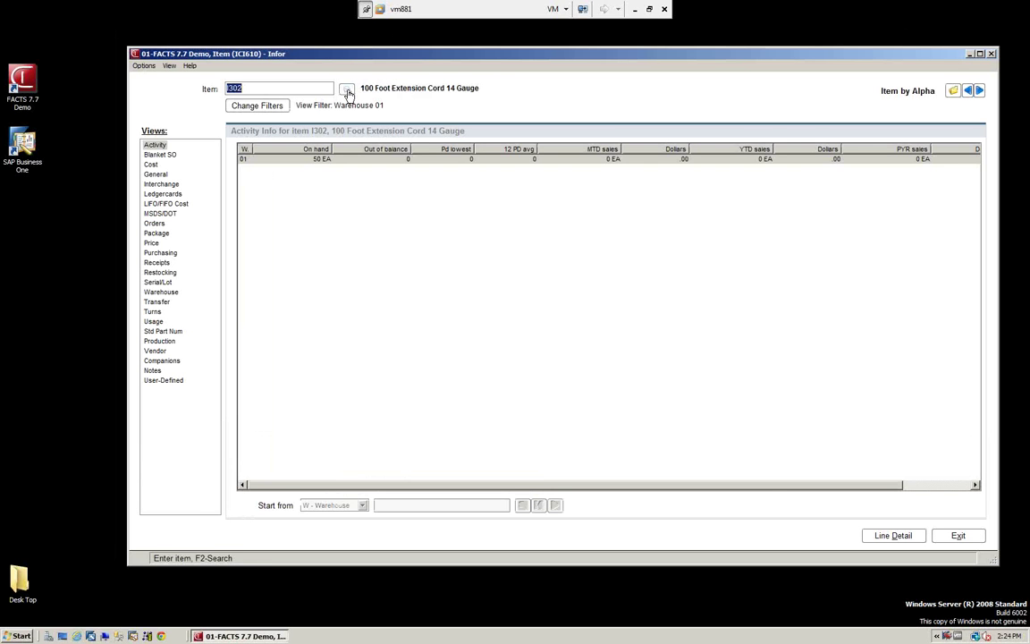
{"action": "left_click", "coordinate": [346, 93]}
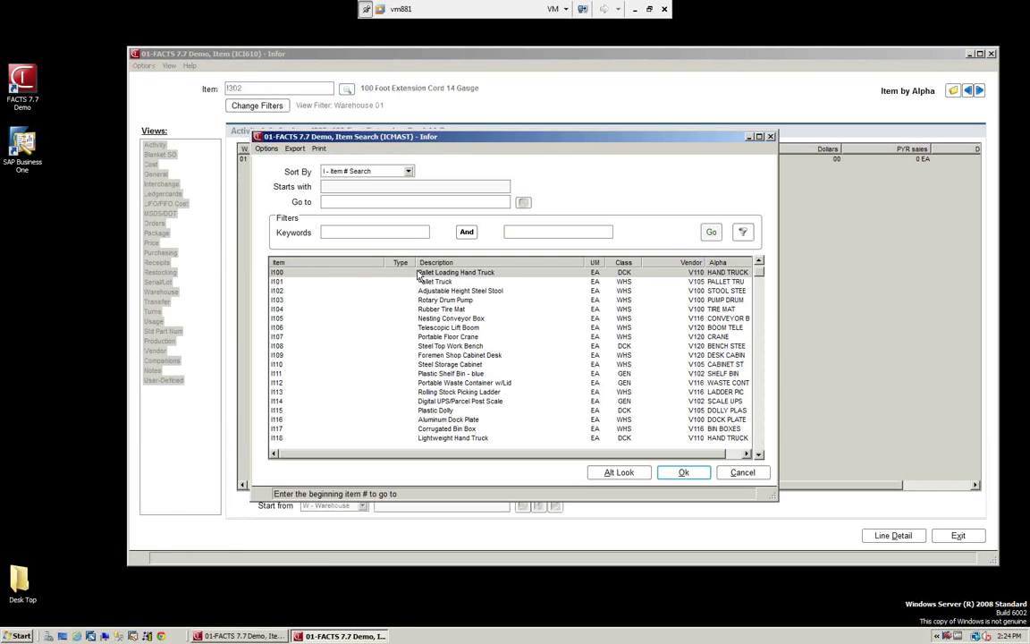
{"action": "left_click", "coordinate": [683, 472]}
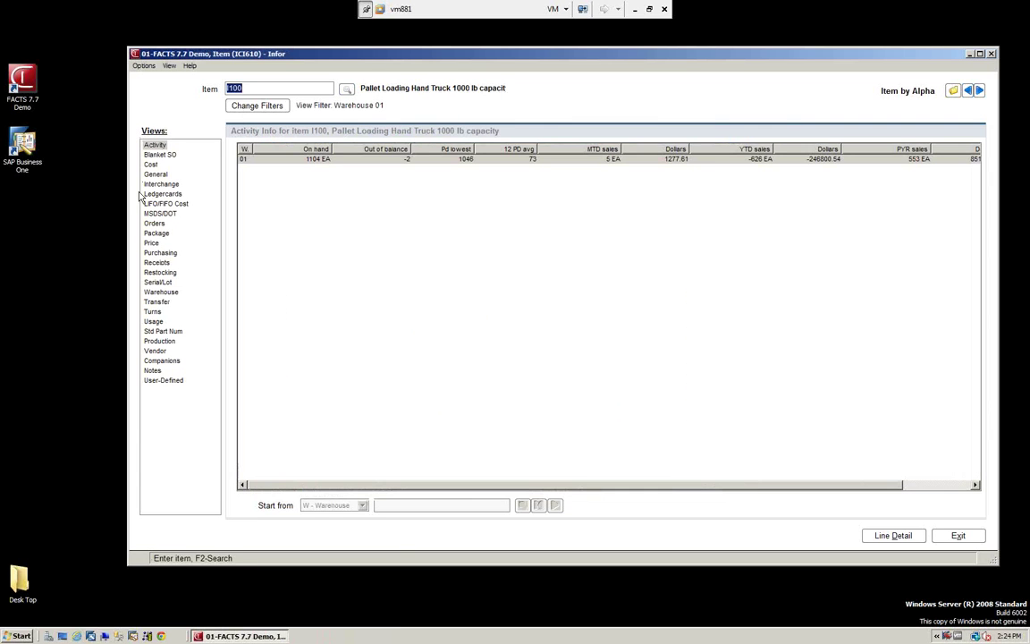
{"action": "left_click", "coordinate": [151, 243]}
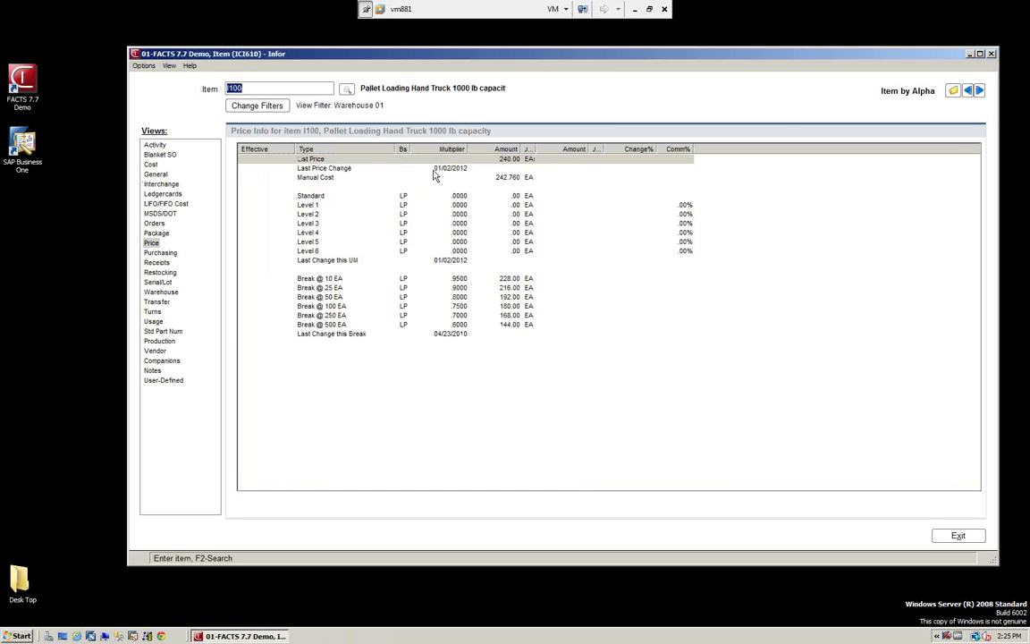
{"action": "left_click", "coordinate": [956, 534]}
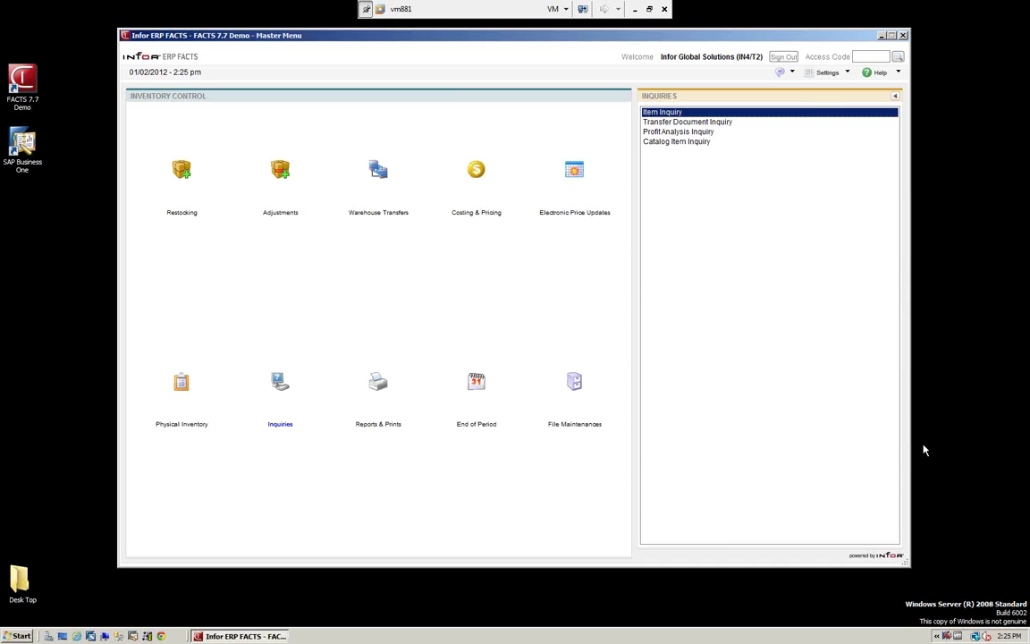
Open Suggested Cost/Price Entry for item I100, the Pallet Loading Hand Truck.
{"action": "left_click", "coordinate": [476, 172]}
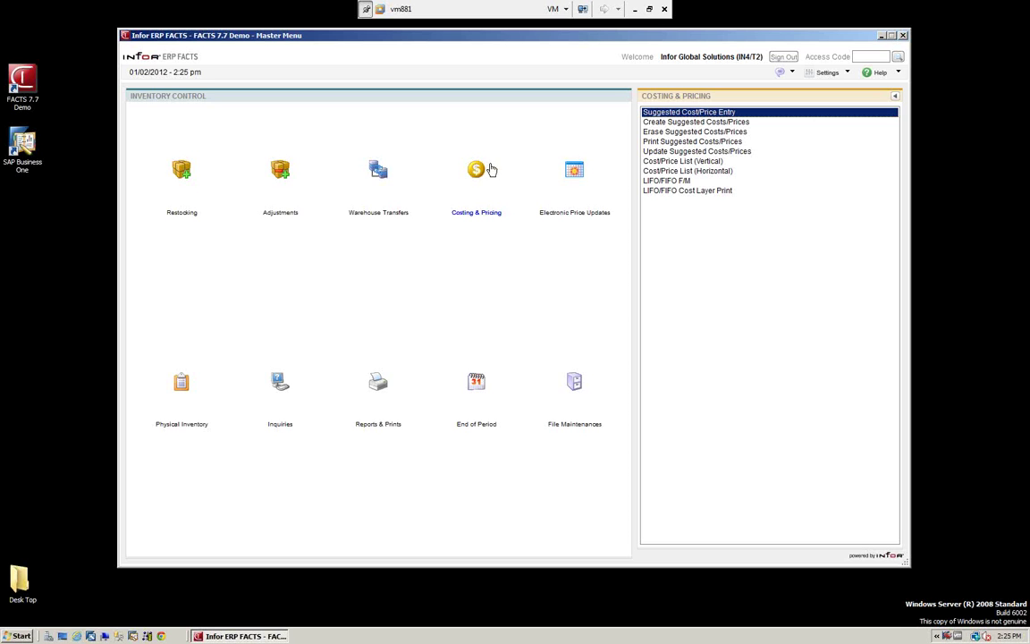
{"action": "double_click", "coordinate": [648, 112]}
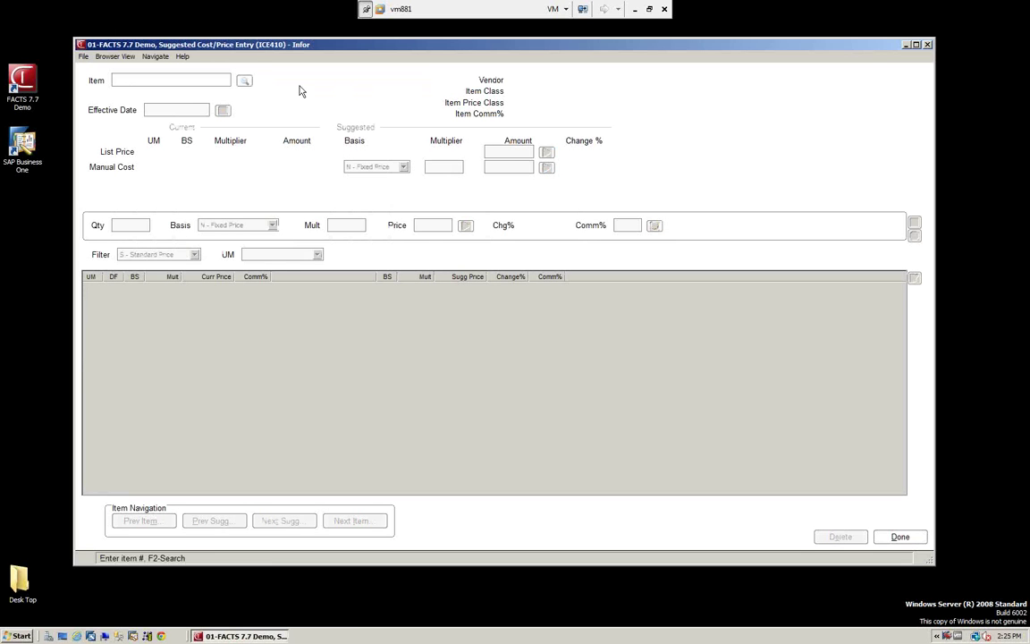
{"action": "left_click", "coordinate": [247, 82]}
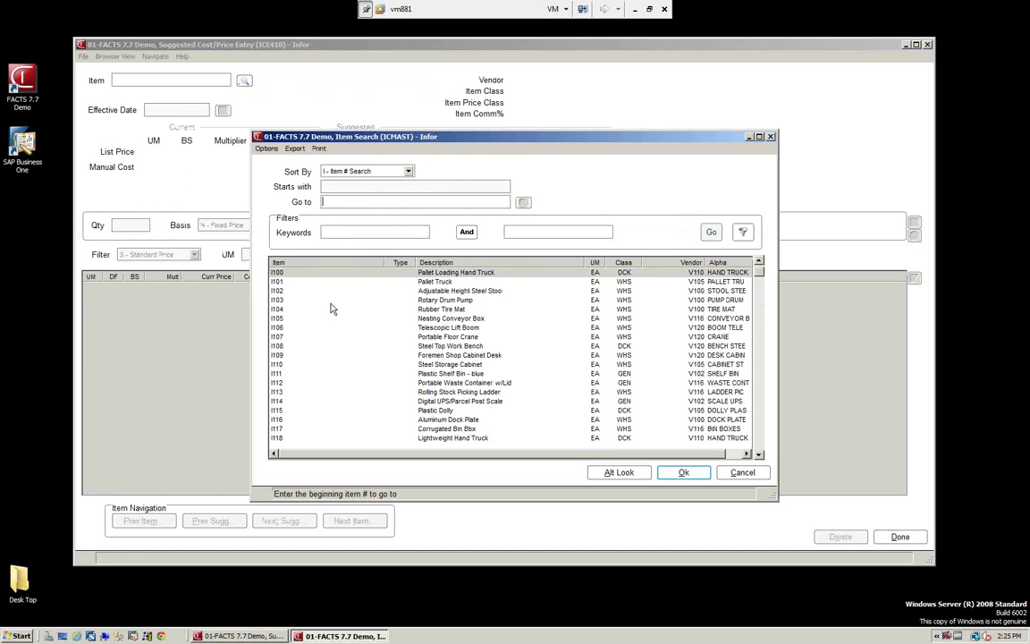
{"action": "left_click", "coordinate": [684, 473]}
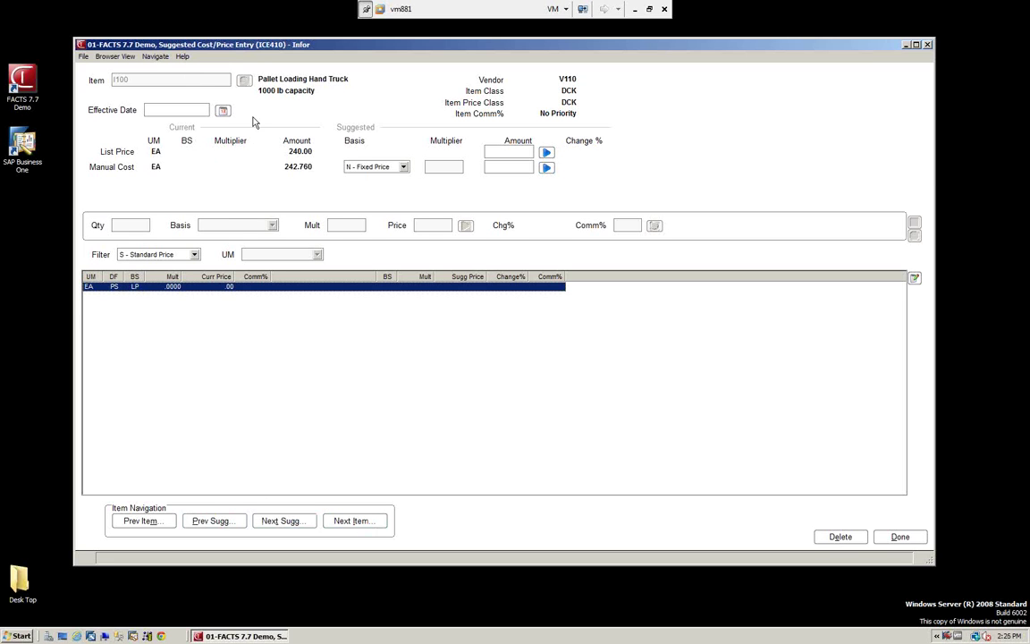
{"action": "key", "text": "Tab"}
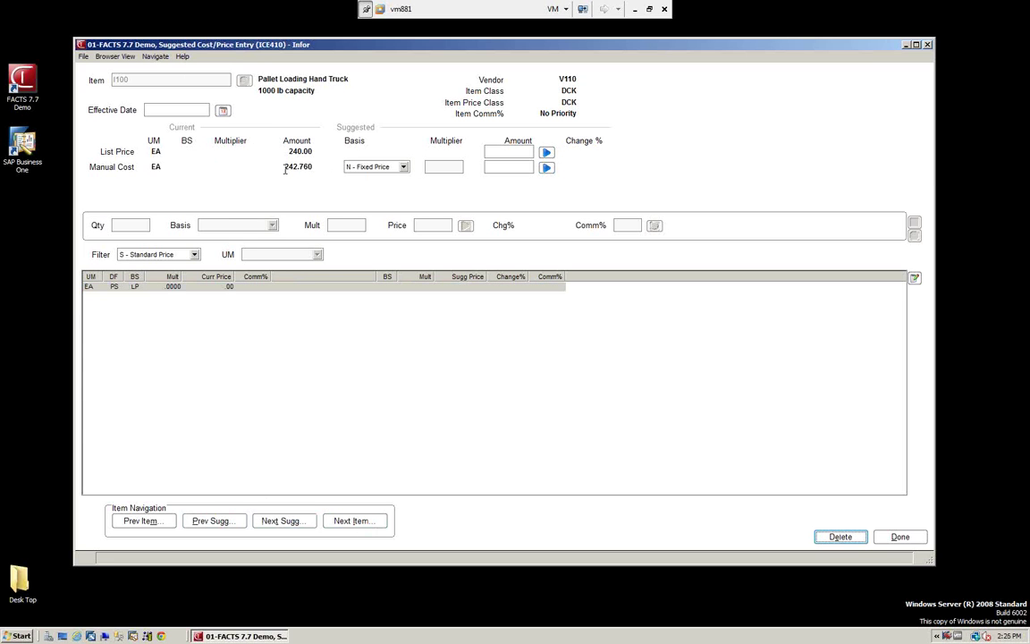
{"action": "key", "text": "Tab"}
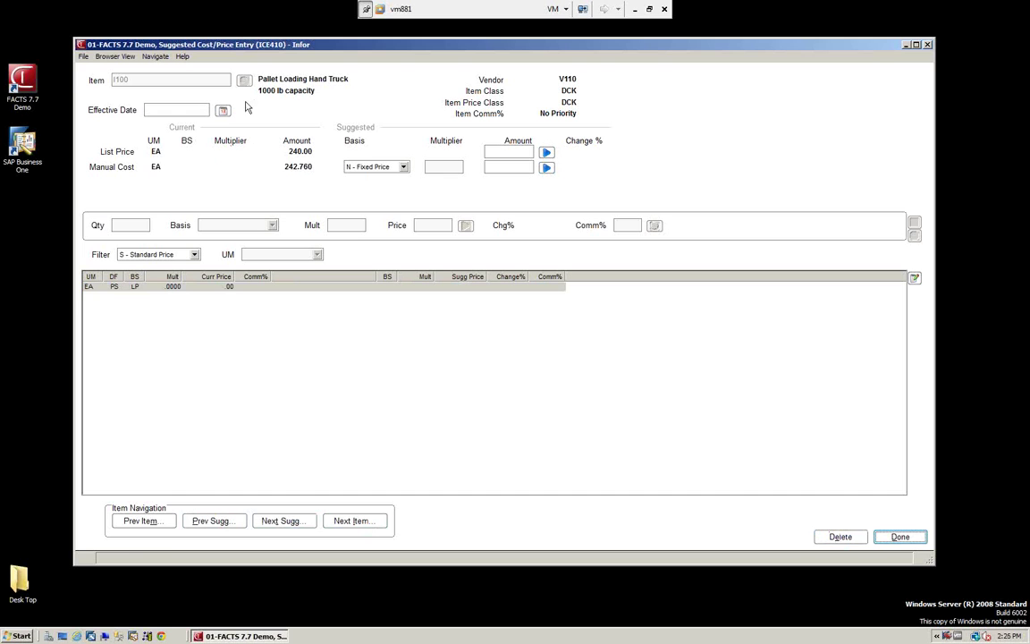
{"action": "key", "text": "Tab"}
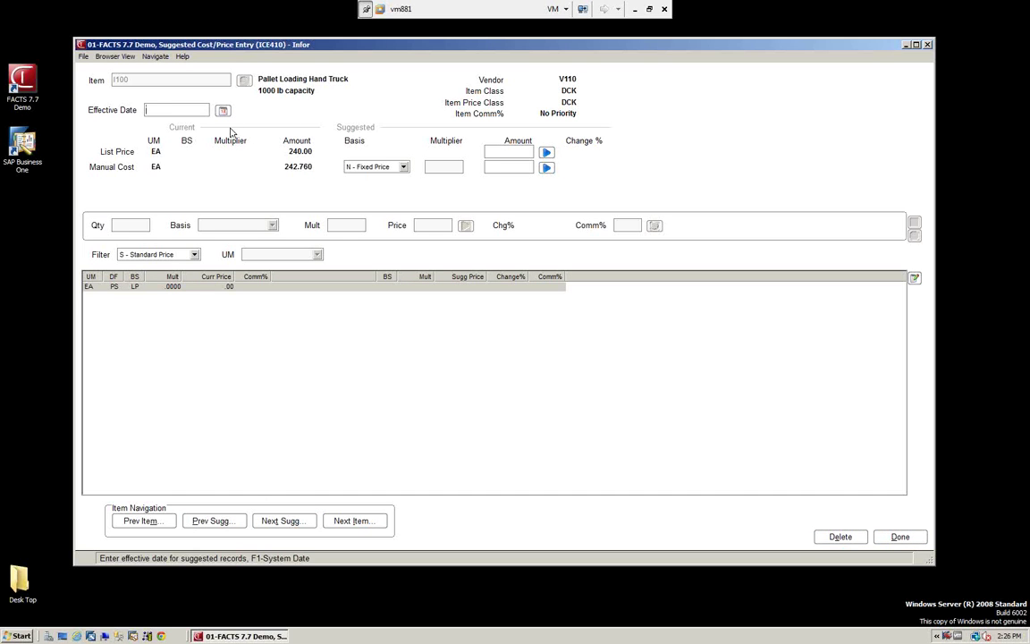
{"action": "key", "text": "Tab"}
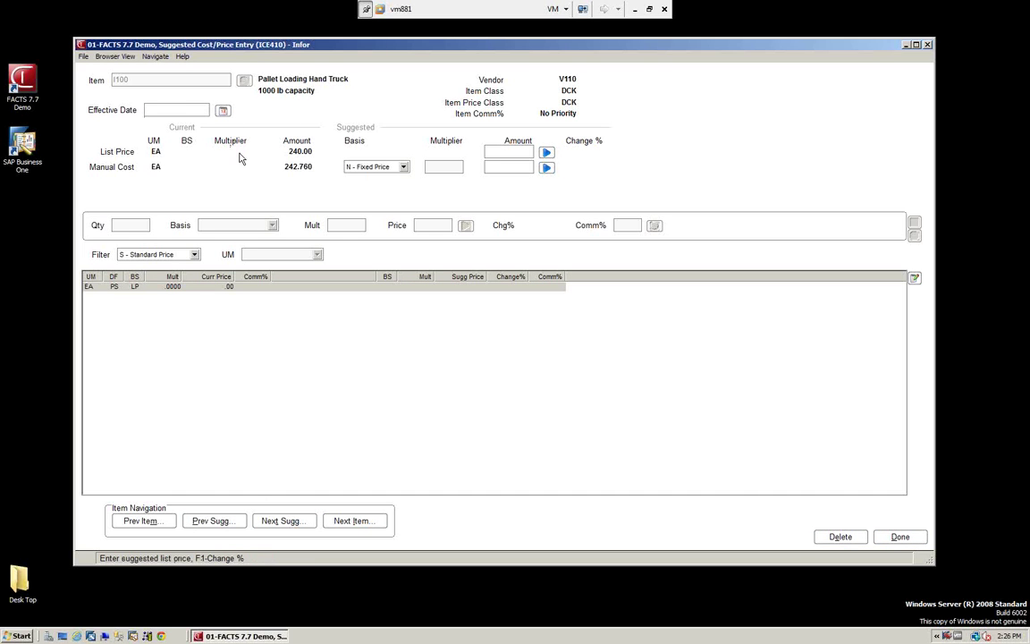
{"action": "key", "text": "Tab"}
Set the suggested manual cost basis to L - List Price and accept 01/02/2012 as the effective date.
{"action": "left_click", "coordinate": [375, 167]}
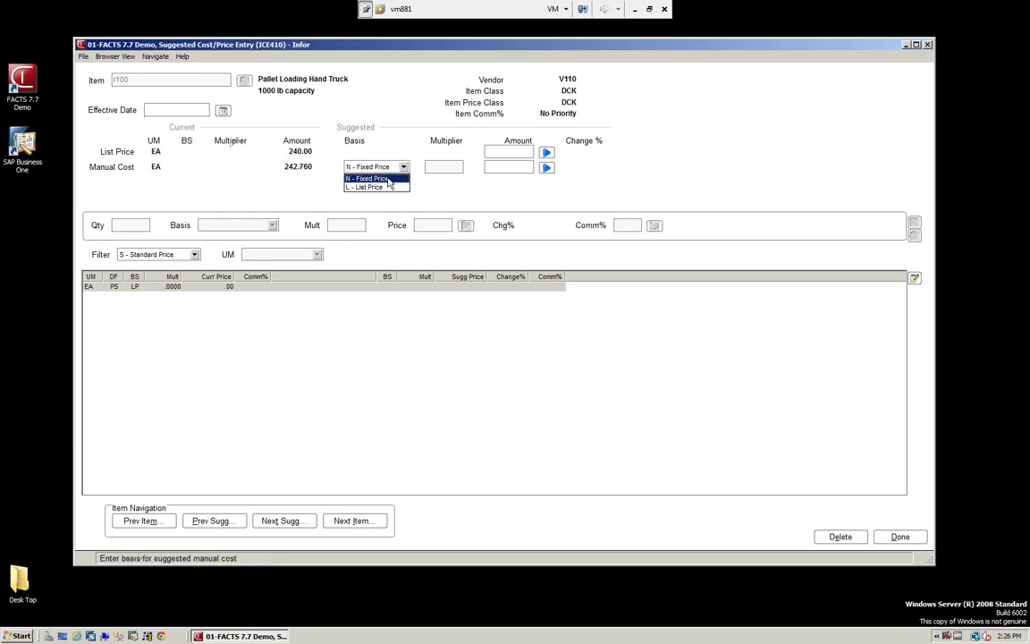
{"action": "left_click", "coordinate": [382, 178]}
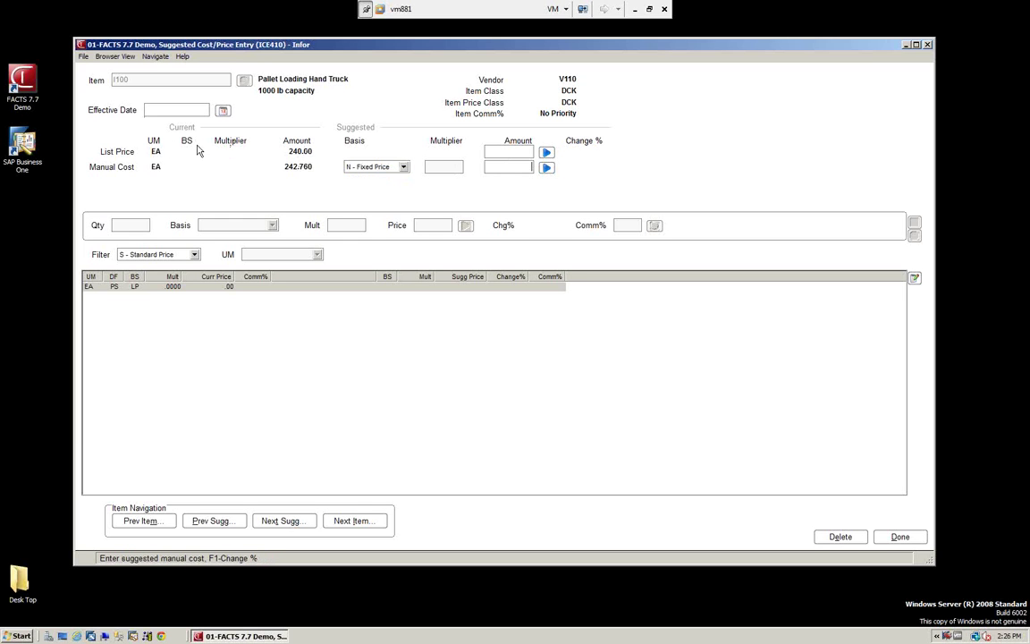
{"action": "left_click", "coordinate": [404, 168]}
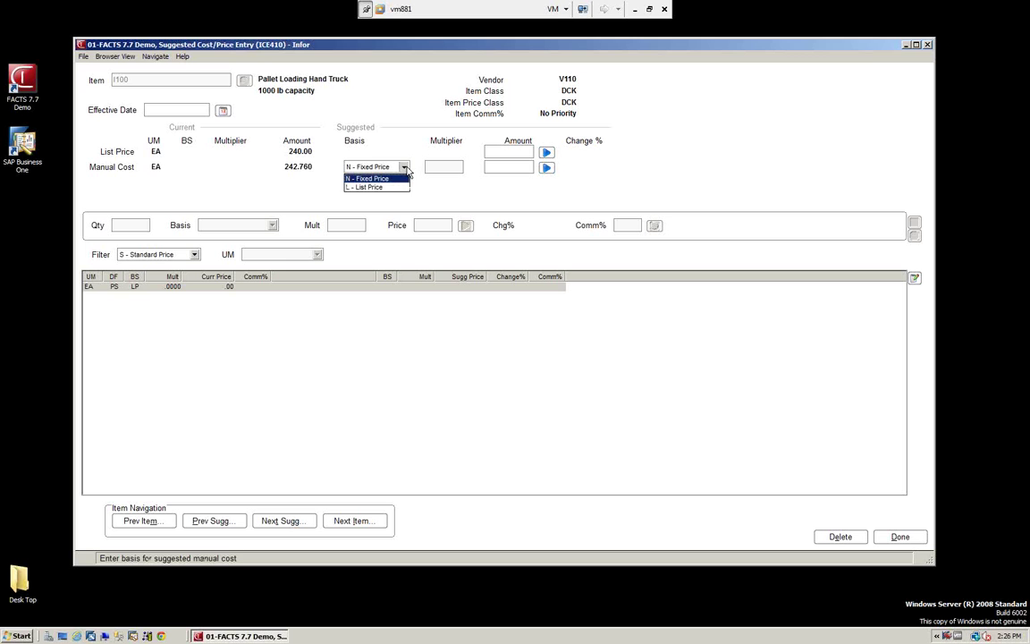
{"action": "left_click", "coordinate": [367, 187]}
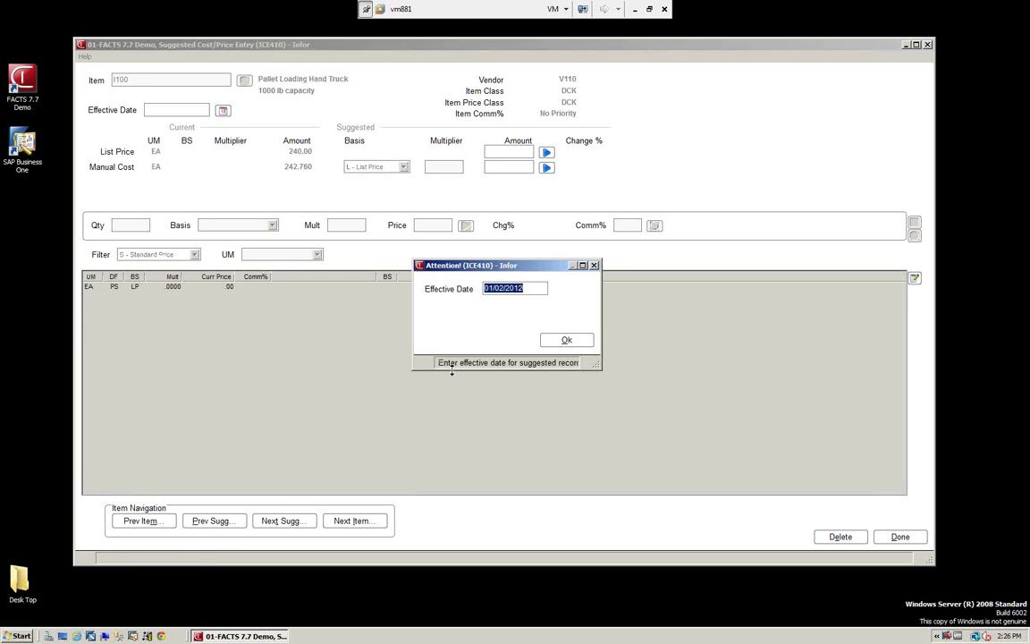
{"action": "left_click", "coordinate": [566, 341]}
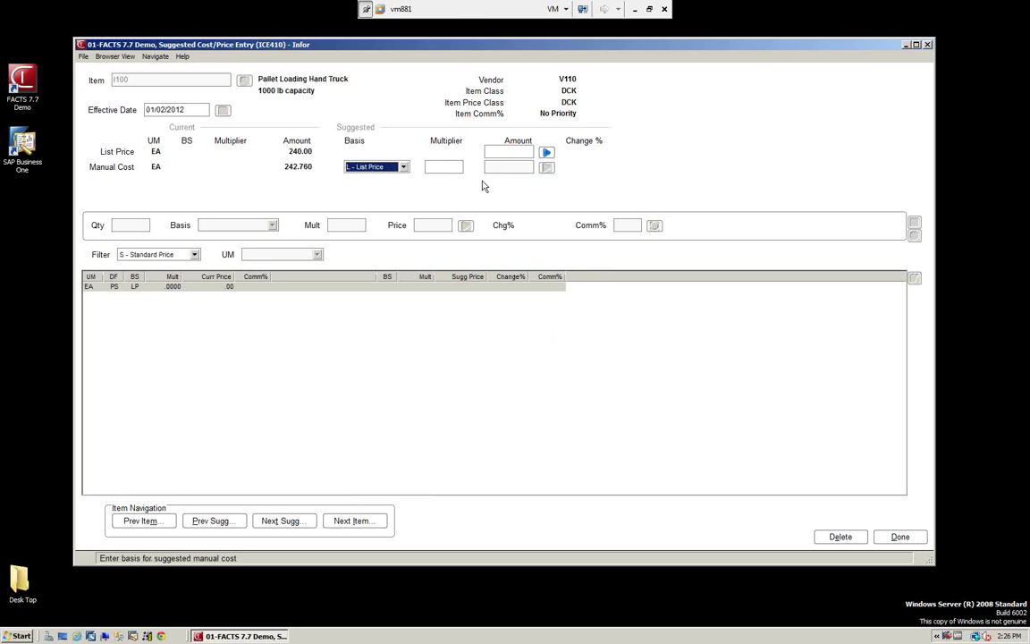
Review the item's price levels and quantity breaks, and return the list to its standard price.
{"action": "left_click", "coordinate": [194, 254]}
{"action": "left_click", "coordinate": [150, 273]}
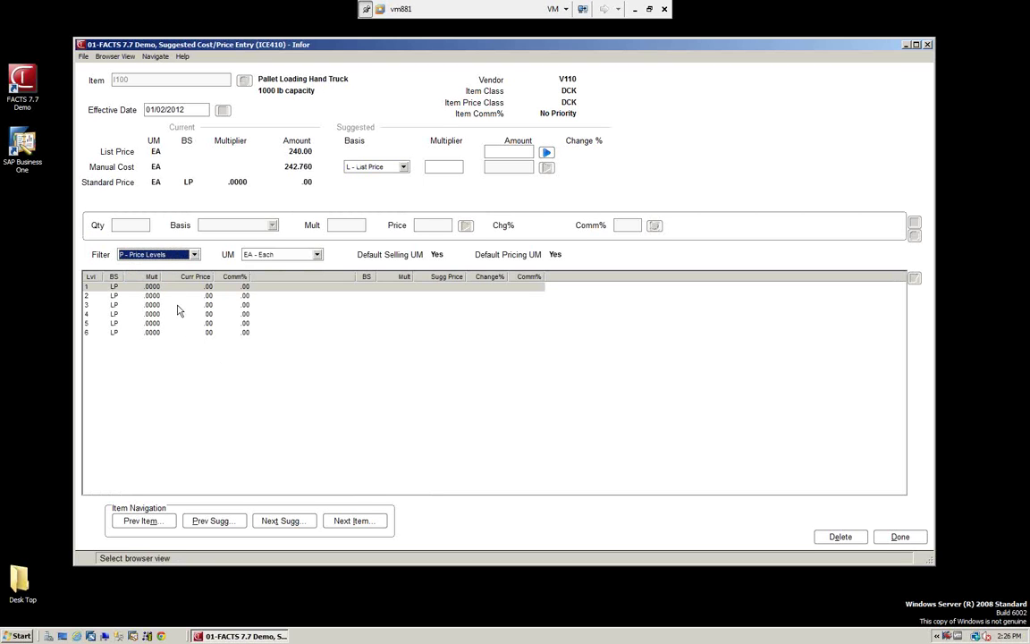
{"action": "left_click", "coordinate": [194, 255]}
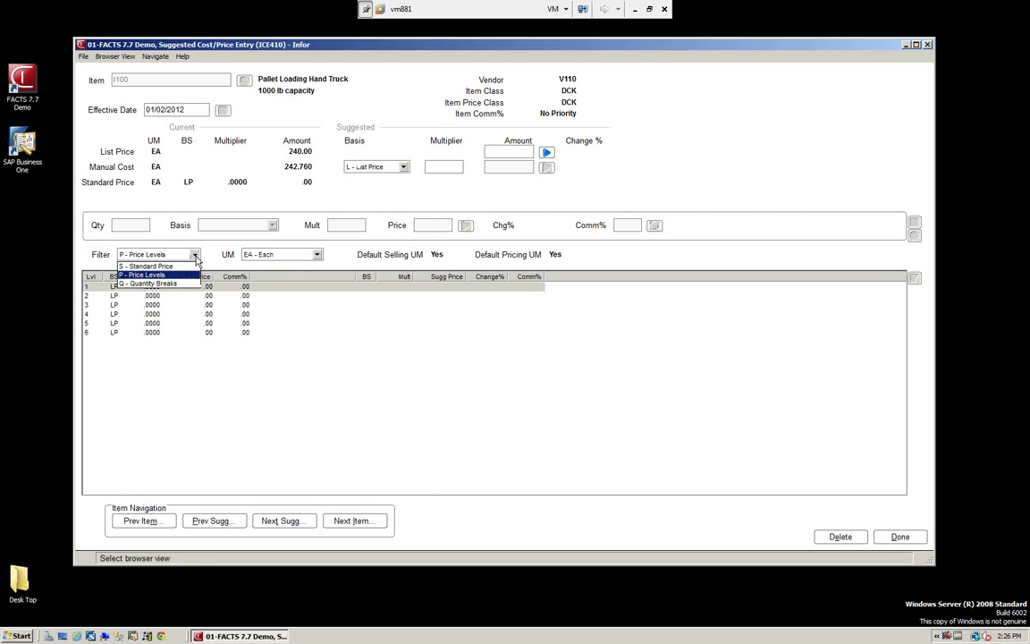
{"action": "left_click", "coordinate": [161, 286]}
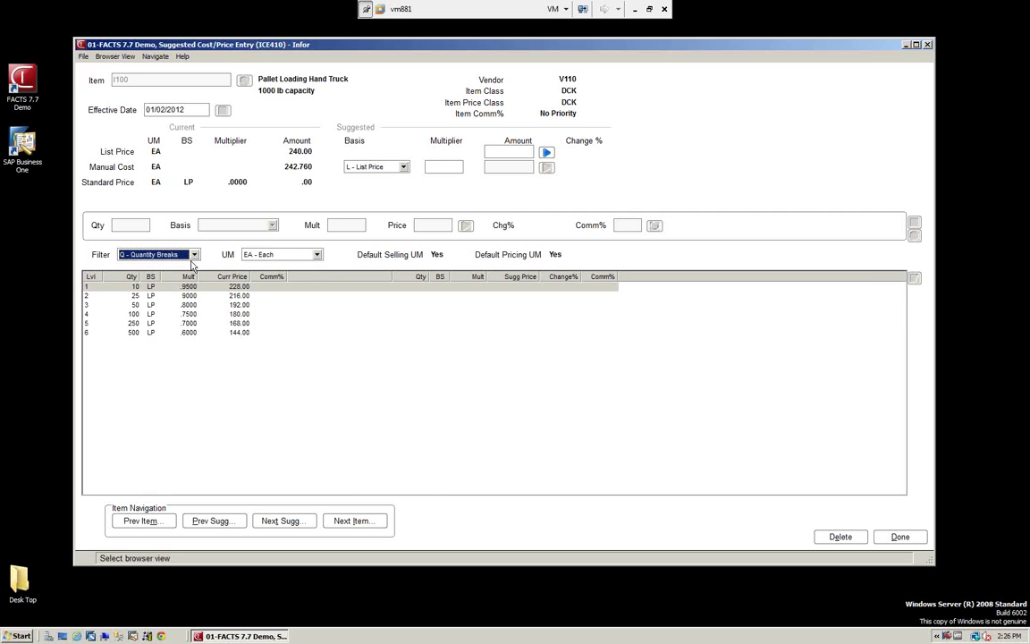
{"action": "left_click", "coordinate": [189, 255]}
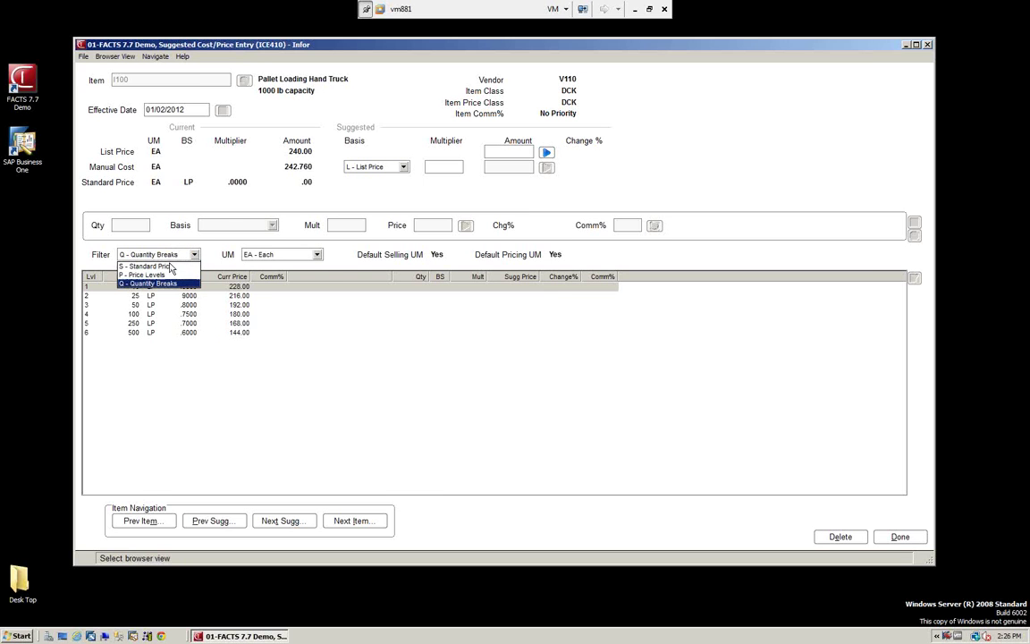
{"action": "left_click", "coordinate": [170, 266]}
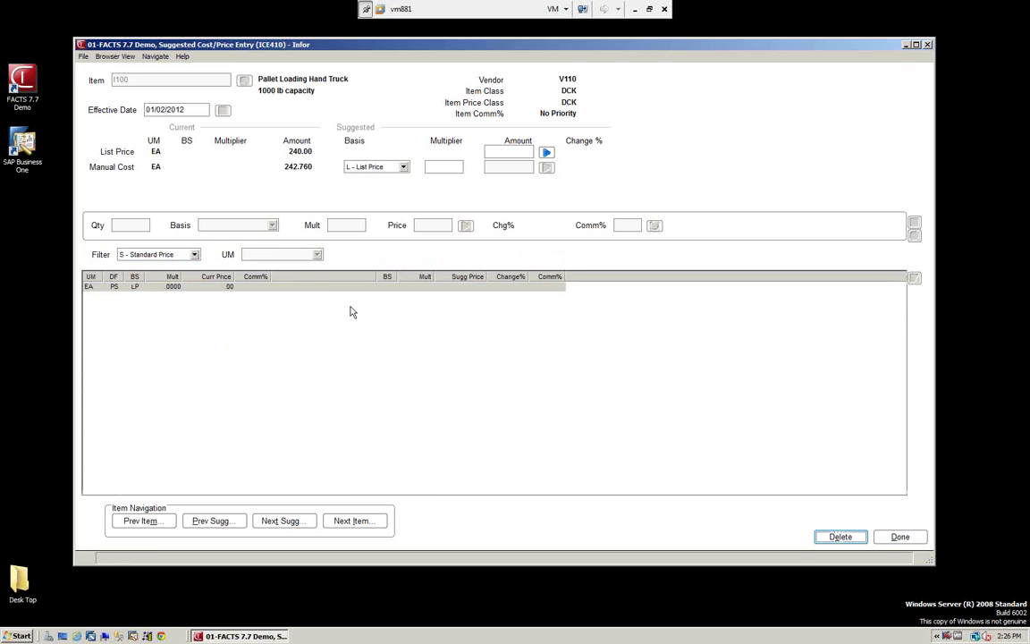
Set the multiplier for the suggested manual cost to 1.0000.
{"action": "left_click", "coordinate": [431, 168]}
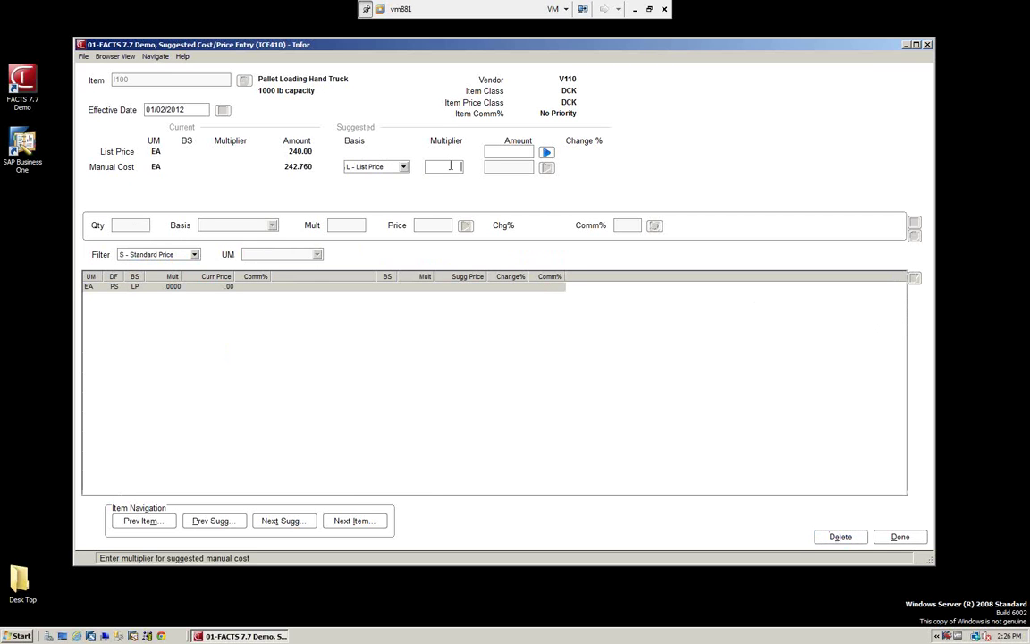
{"action": "type", "text": "1.1"}
{"action": "key", "text": "Return"}
{"action": "type", "text": "1"}
{"action": "key", "text": "Return"}
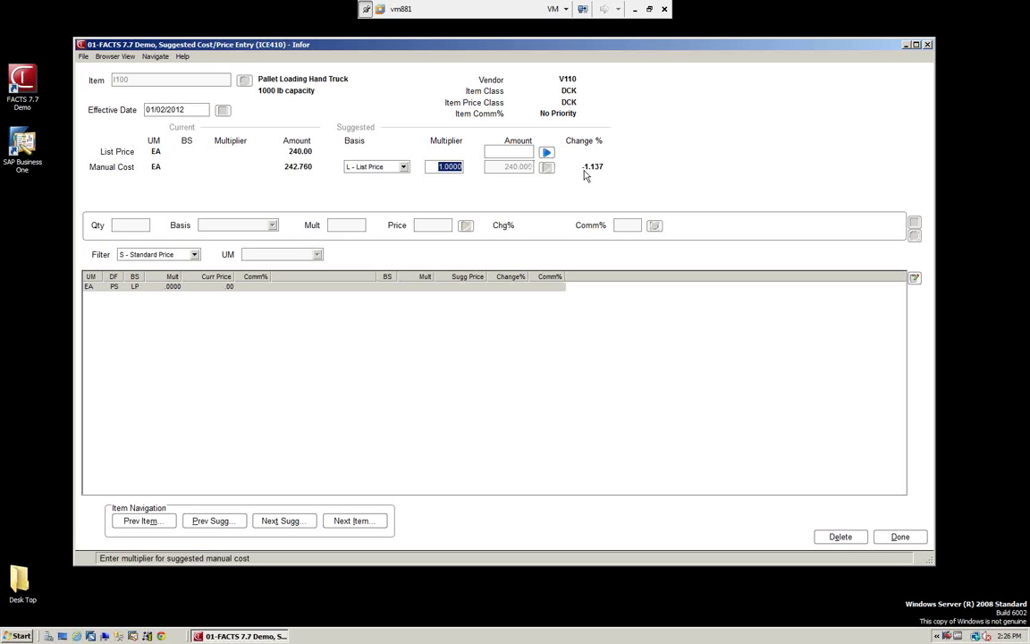
{"action": "key", "text": "Tab"}
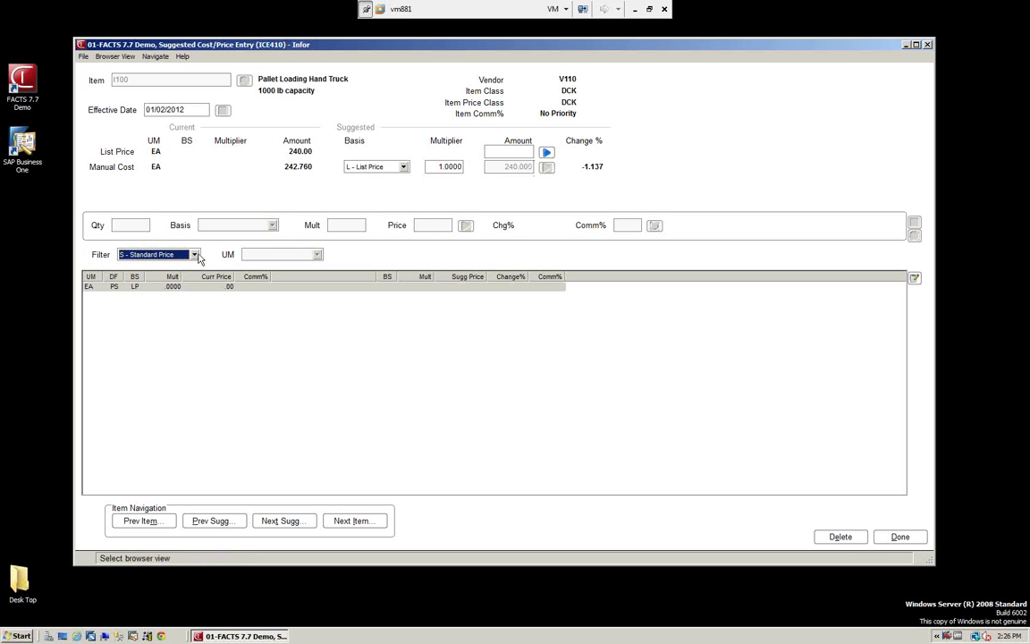
Switch item I100 to its price levels and set the level 1 suggested price to basis L - List Price with multiplier .9500.
{"action": "left_click", "coordinate": [195, 255]}
{"action": "left_click", "coordinate": [143, 275]}
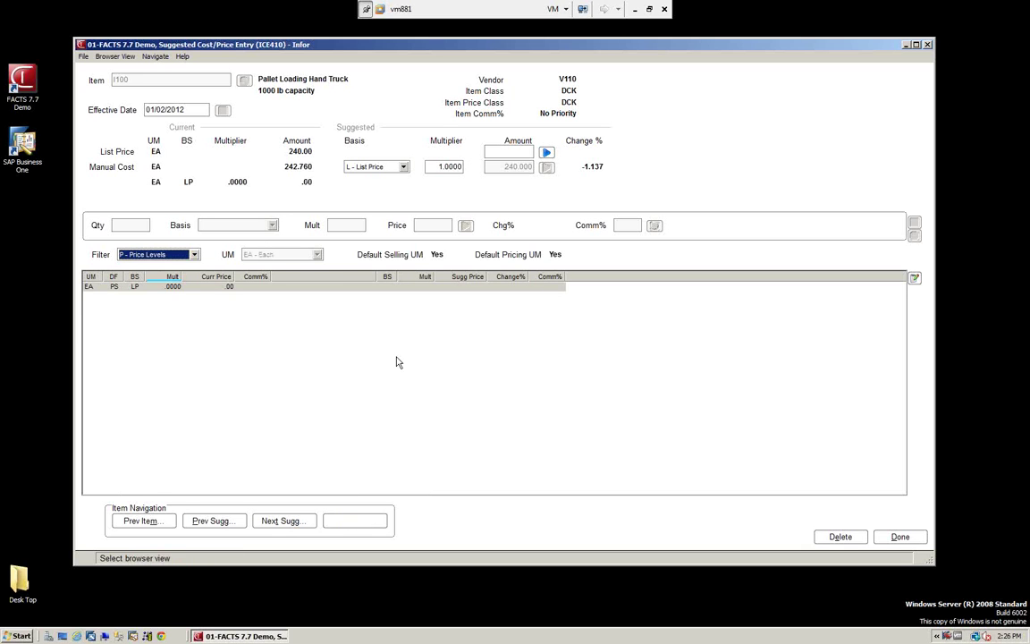
{"action": "left_click", "coordinate": [152, 288]}
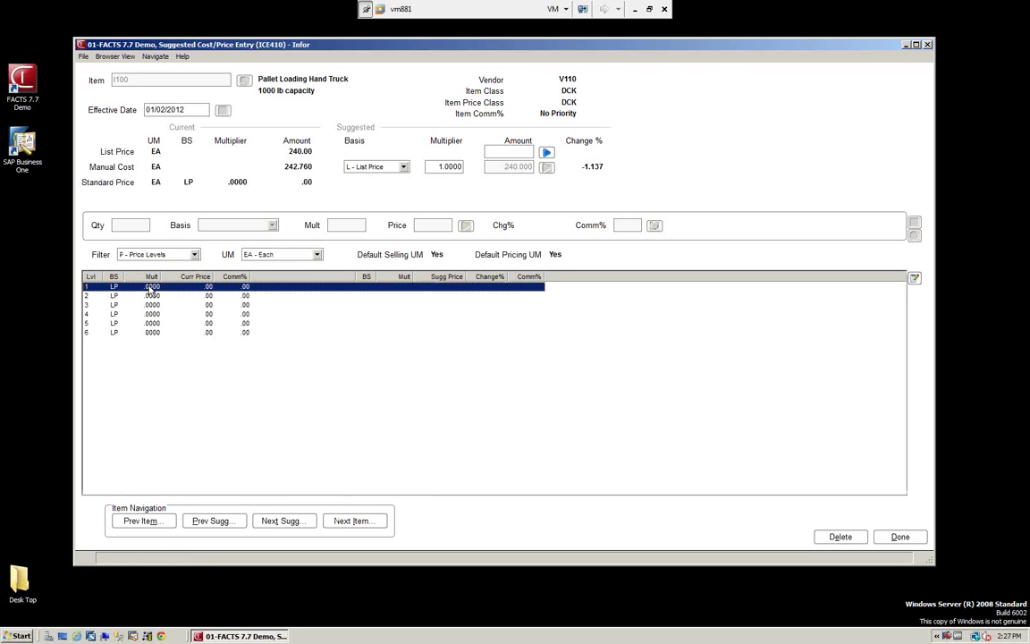
{"action": "left_click", "coordinate": [913, 277]}
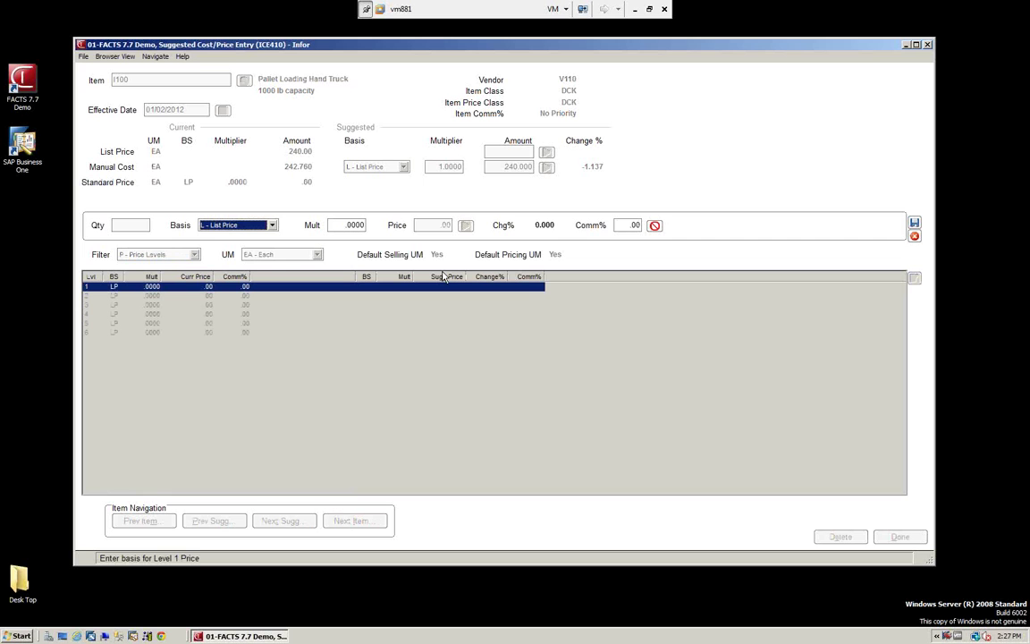
{"action": "left_click", "coordinate": [273, 226]}
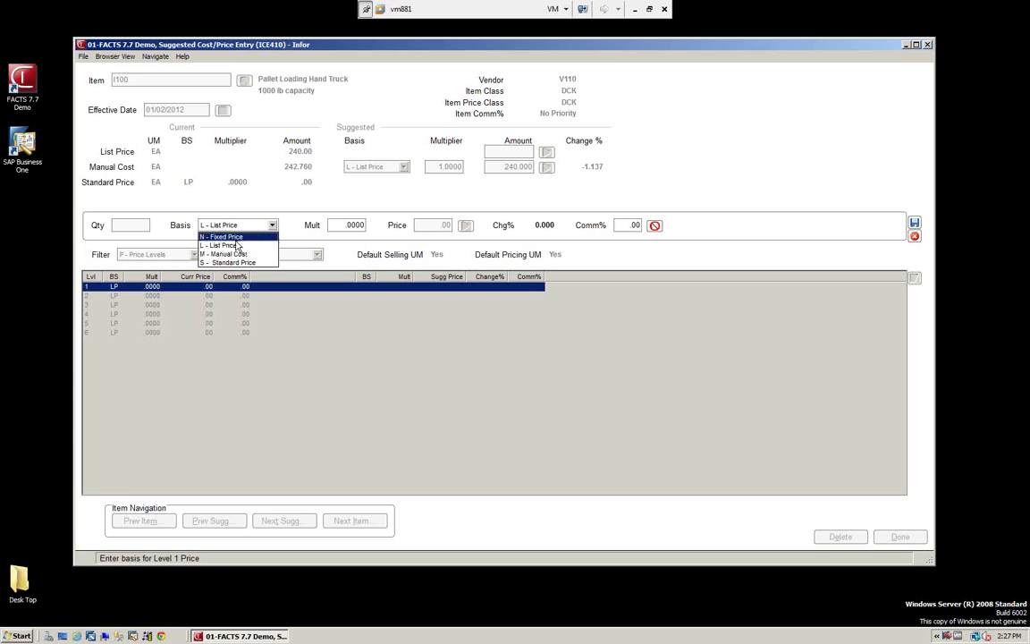
{"action": "left_click", "coordinate": [236, 246]}
{"action": "key", "text": "Tab"}
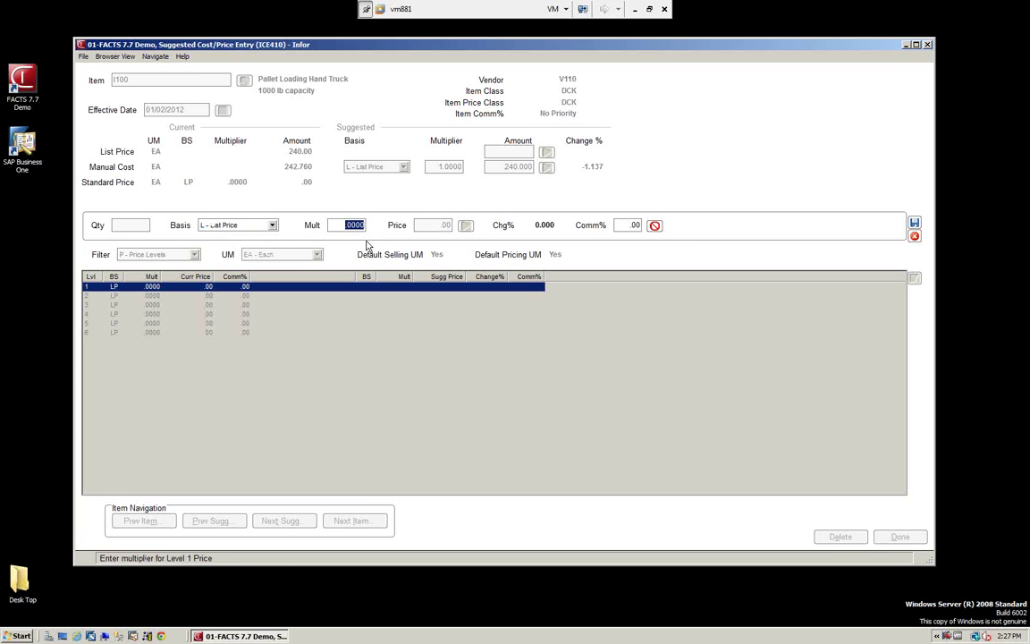
{"action": "type", "text": "95"}
{"action": "key", "text": "Tab"}
{"action": "key", "text": "Return"}
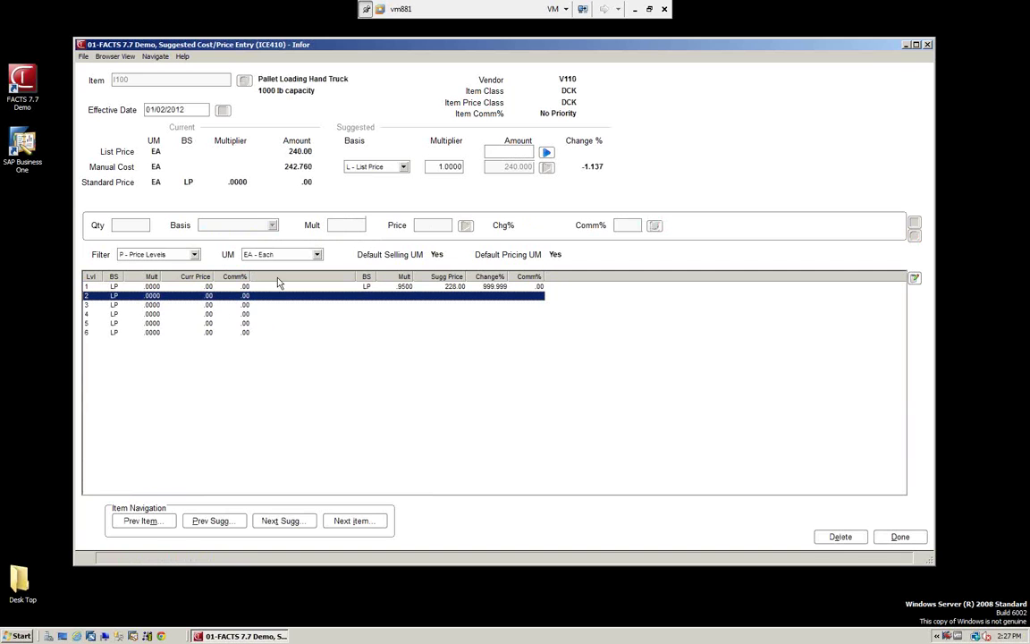
Set the level 2 suggested price multiplier to .9000 on the list price basis and save it.
{"action": "key", "text": "Return"}
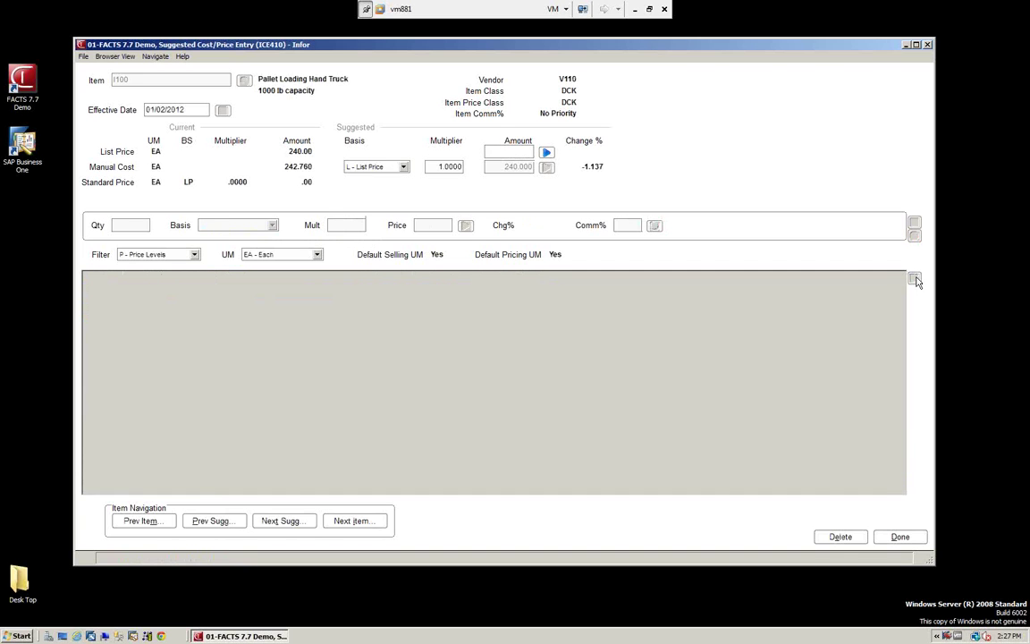
{"action": "key", "text": "Tab"}
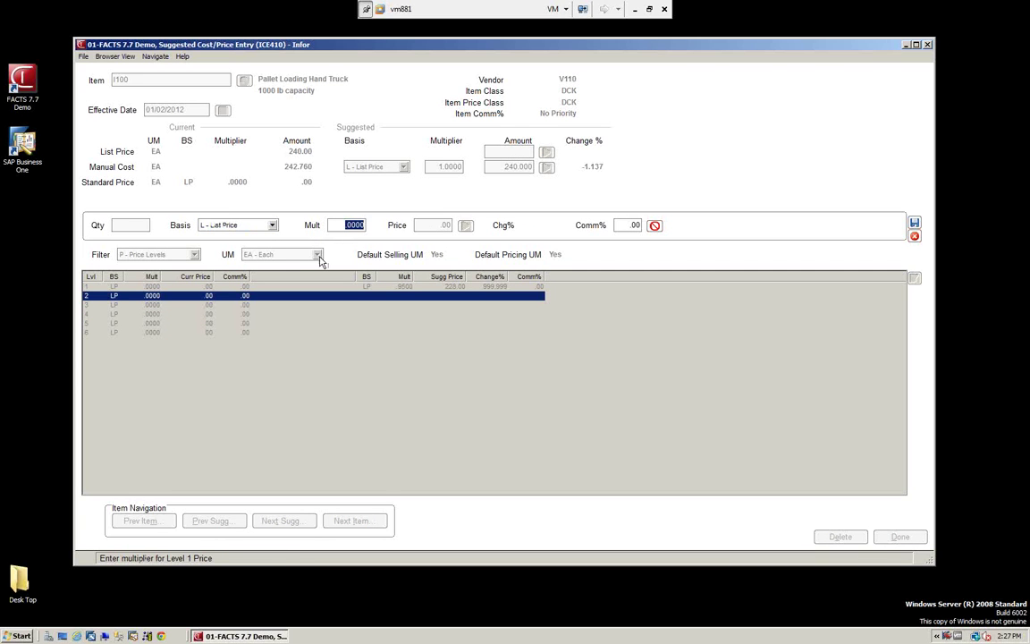
{"action": "key", "text": "BackSpace"}
{"action": "type", "text": ".9"}
{"action": "key", "text": "Tab"}
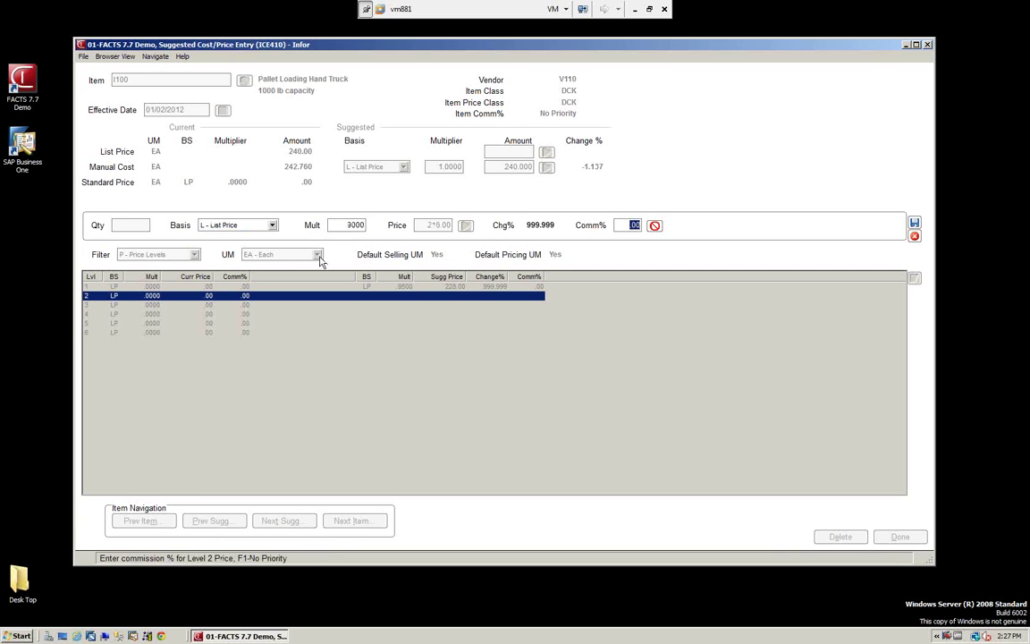
{"action": "key", "text": "Return"}
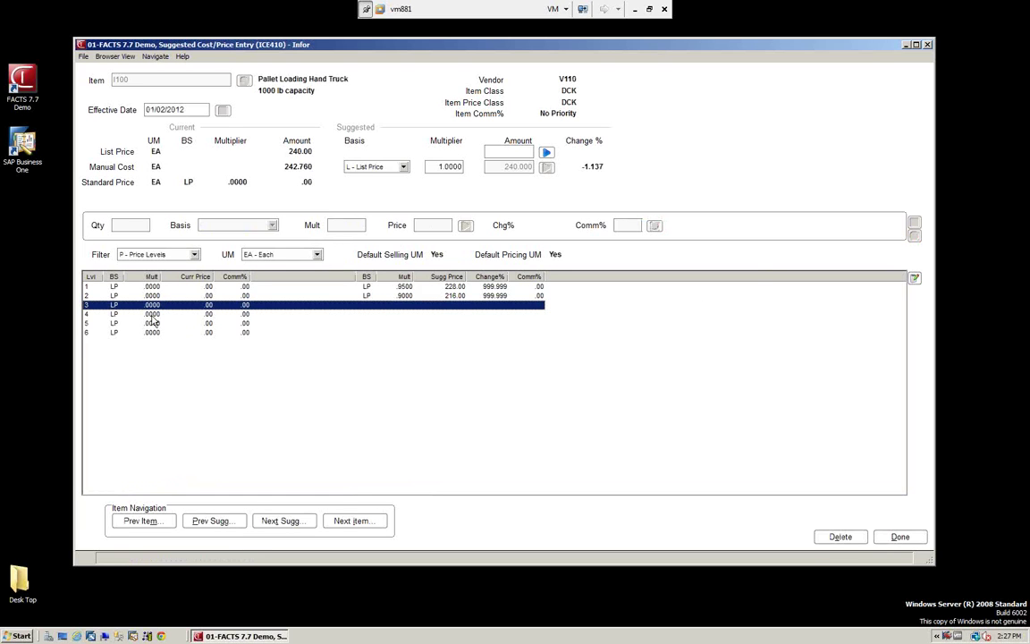
Set the level 3 suggested price multiplier to .8500 on the list price basis and save it.
{"action": "left_click", "coordinate": [147, 315]}
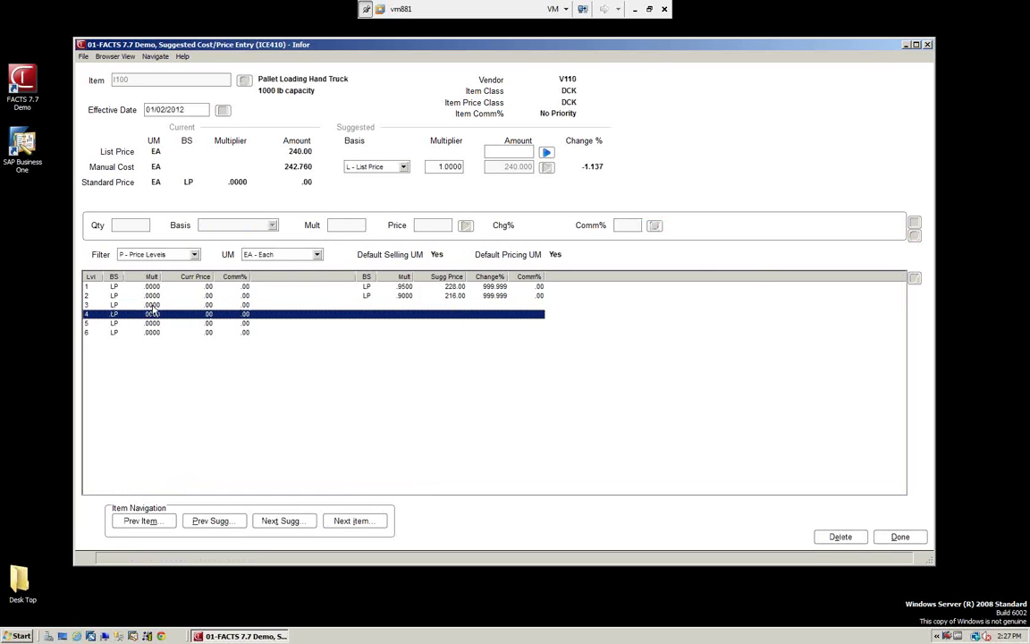
{"action": "left_click", "coordinate": [271, 304]}
{"action": "left_click", "coordinate": [916, 280]}
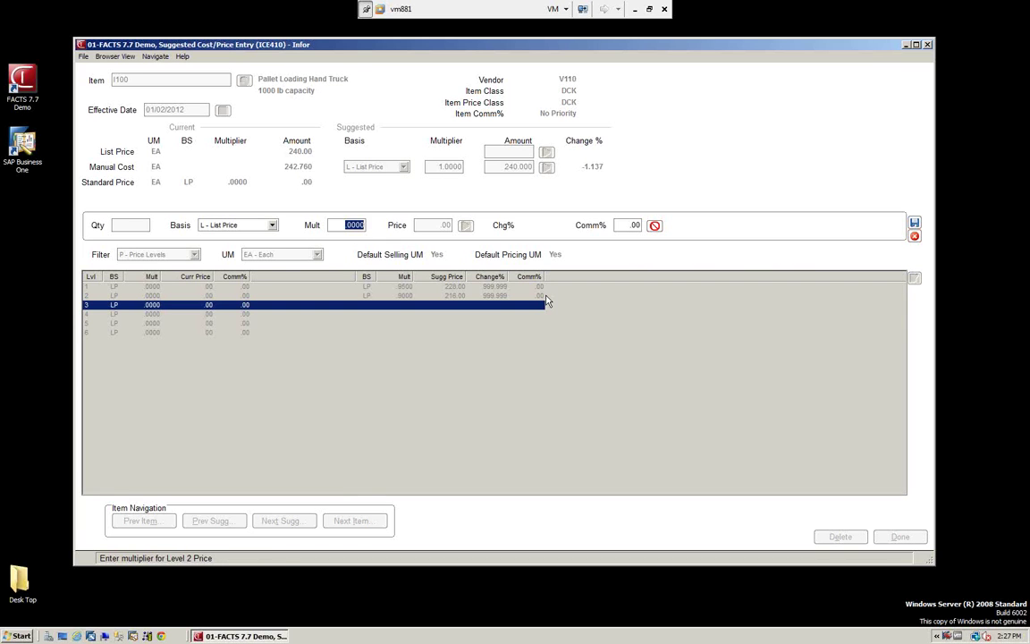
{"action": "type", "text": ".85"}
{"action": "key", "text": "Tab"}
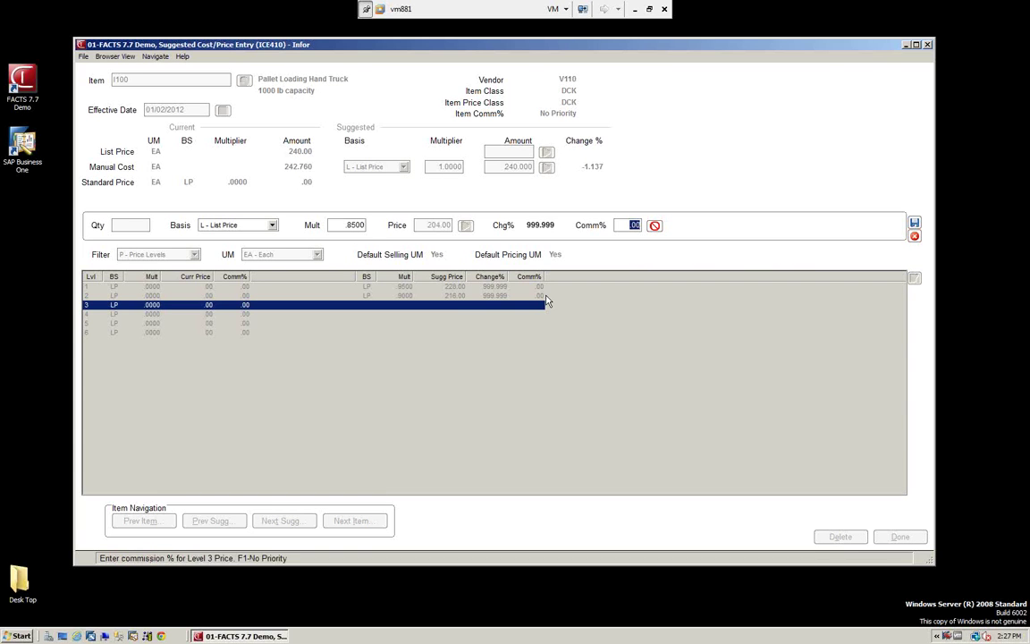
{"action": "key", "text": "Return"}
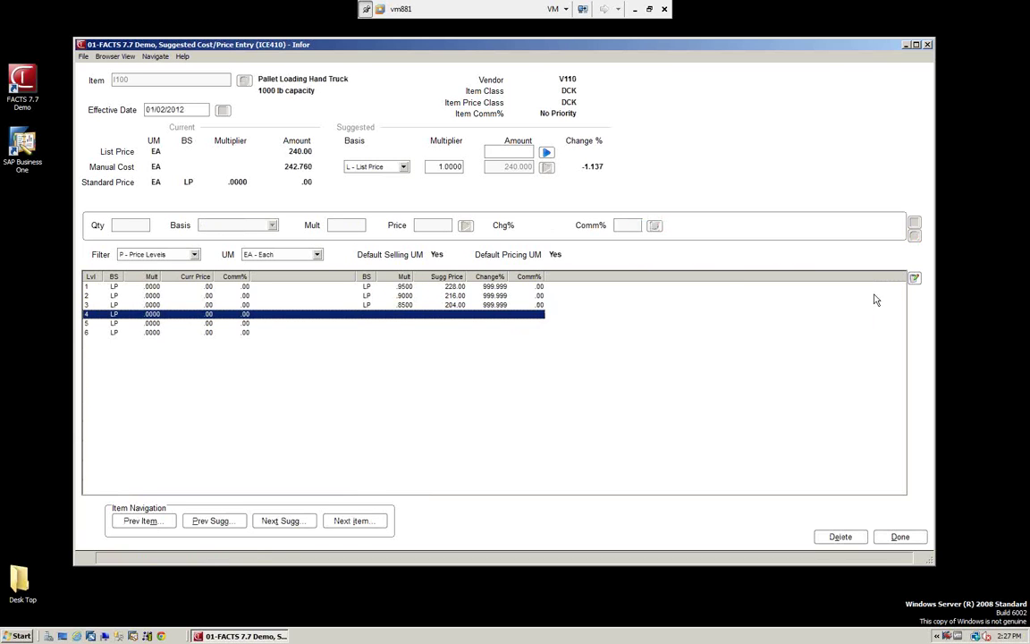
Set the level 4 suggested price multiplier to .8000 on the list price basis and save it.
{"action": "left_click", "coordinate": [913, 280]}
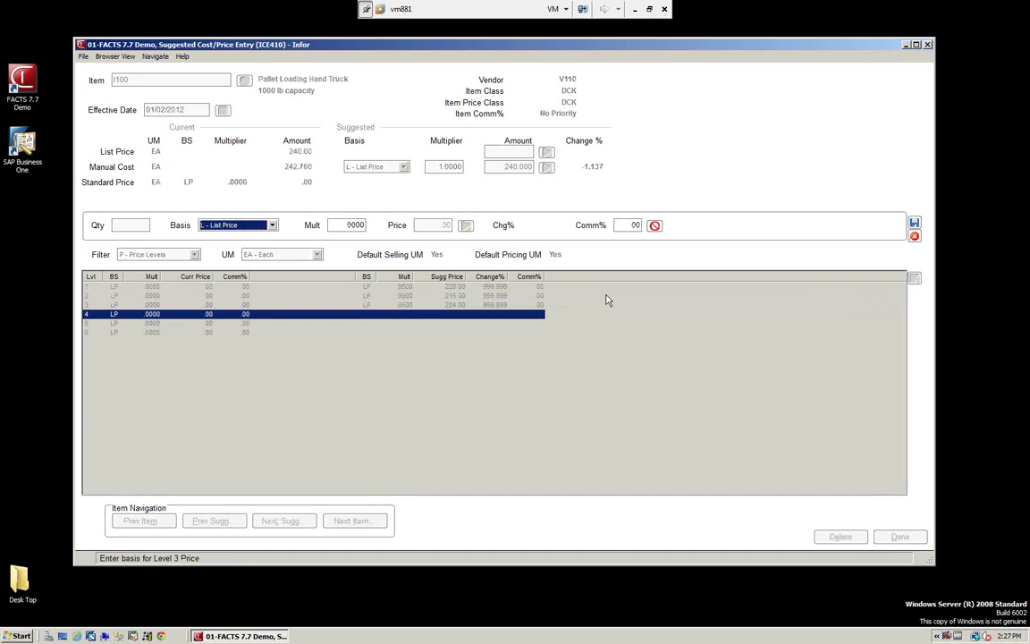
{"action": "key", "text": "Tab"}
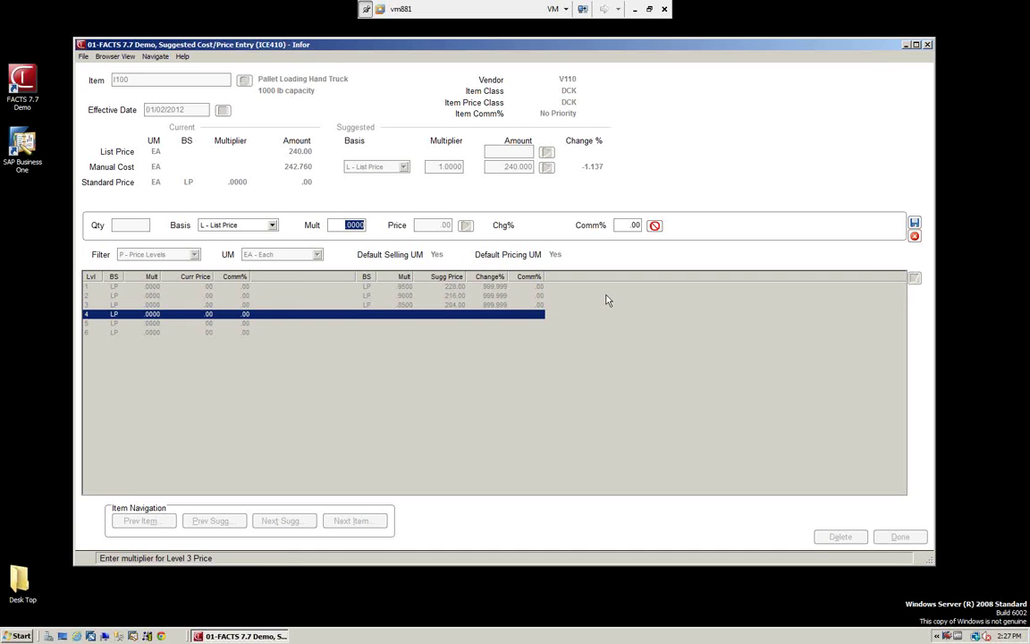
{"action": "type", "text": ".8"}
{"action": "key", "text": "Return"}
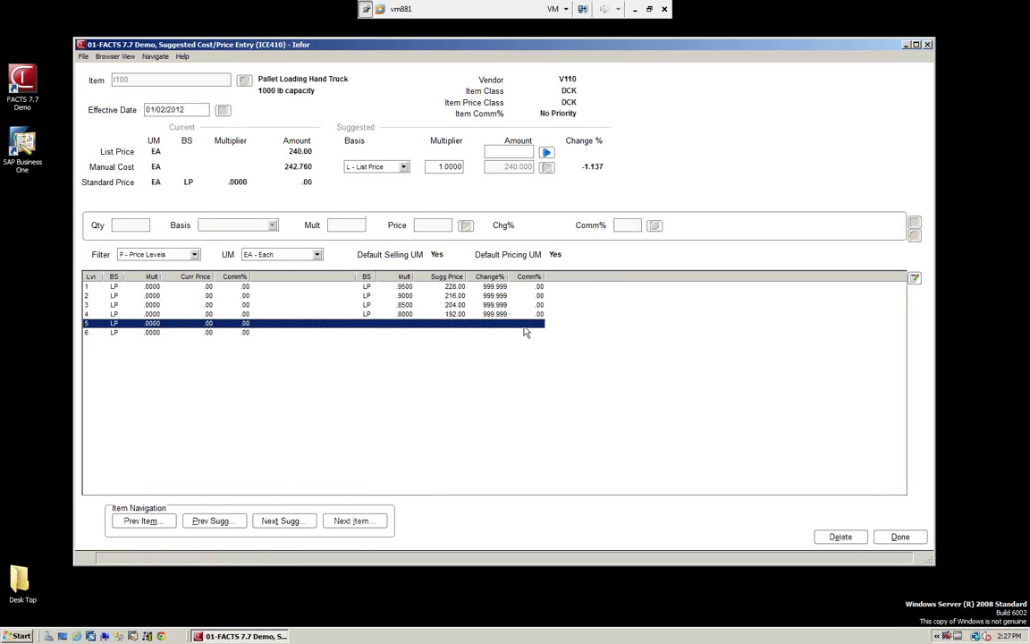
Set the level 5 suggested price multiplier to .7500 on the list price basis and save it.
{"action": "left_click", "coordinate": [913, 278]}
{"action": "key", "text": "Return"}
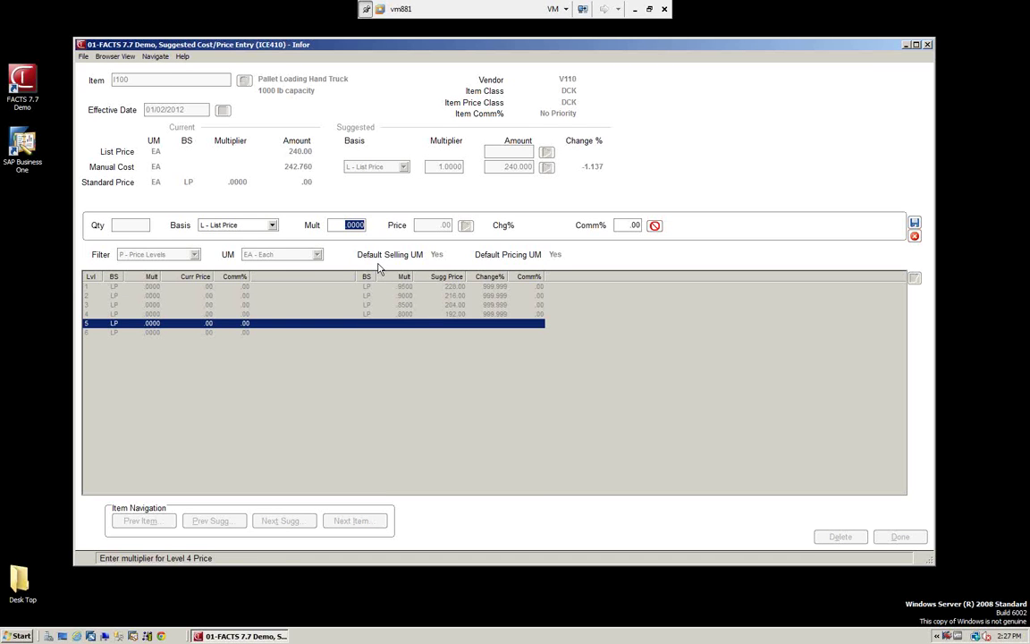
{"action": "type", "text": ".75"}
{"action": "key", "text": "Return"}
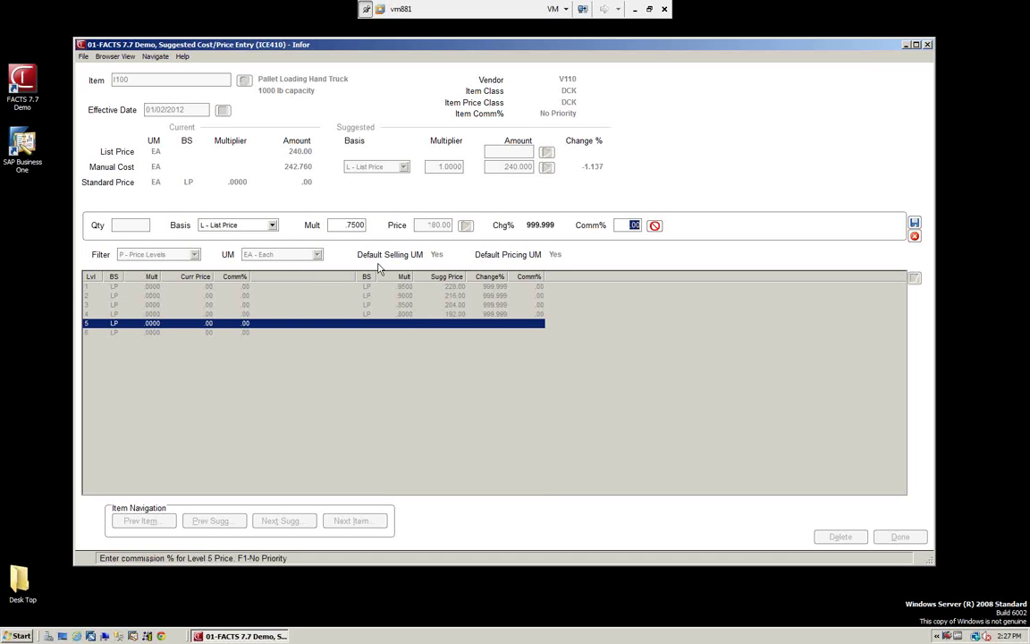
{"action": "key", "text": "Return"}
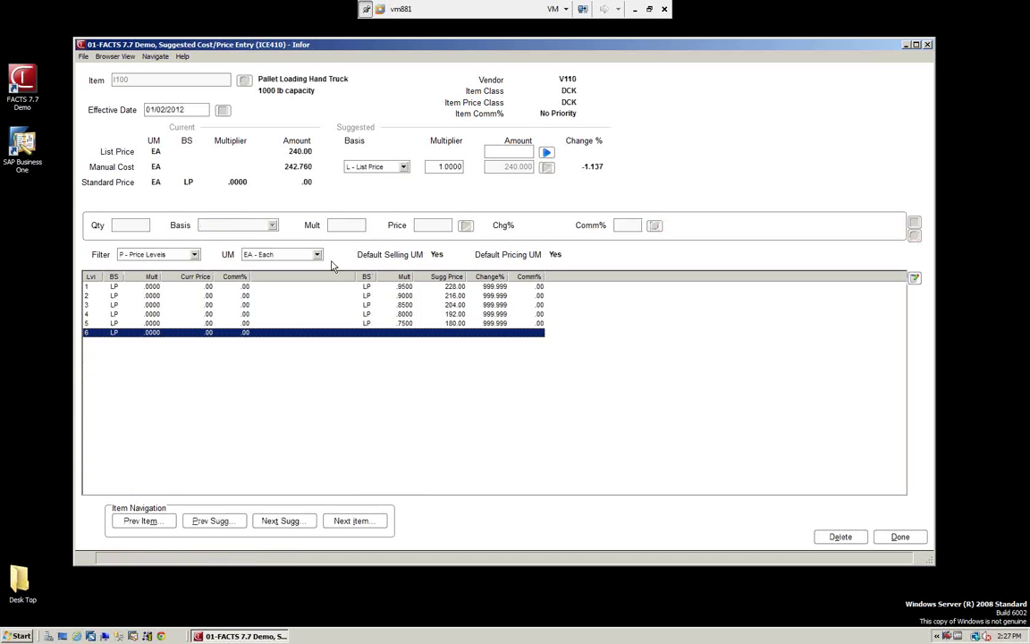
Set the level 6 suggested price multiplier to .7000 on the list price basis and finish the suggested cost/price entry.
{"action": "left_click", "coordinate": [914, 278]}
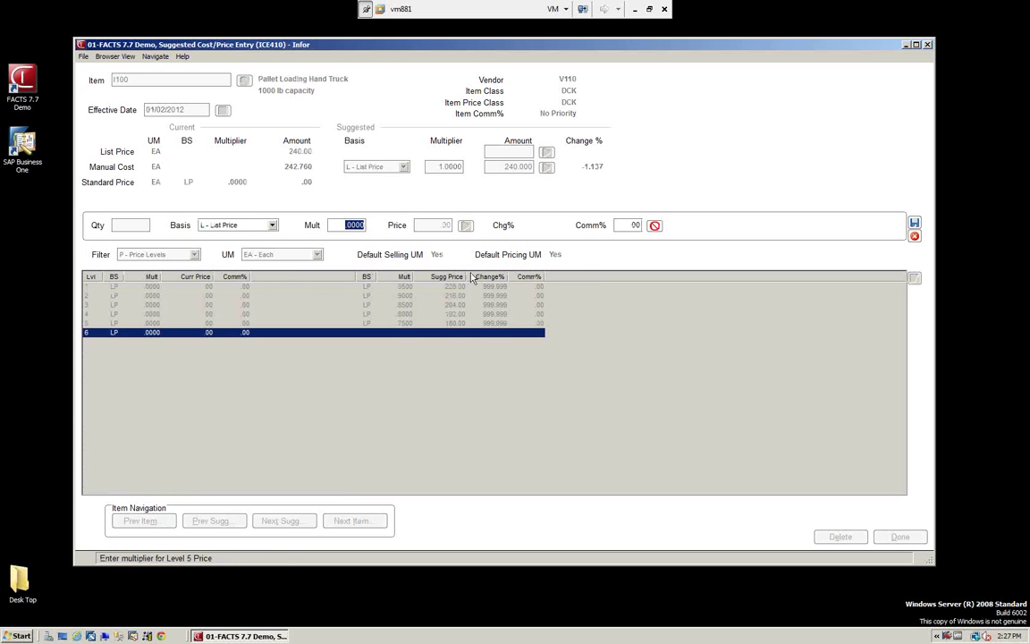
{"action": "type", "text": ".7"}
{"action": "key", "text": "Return"}
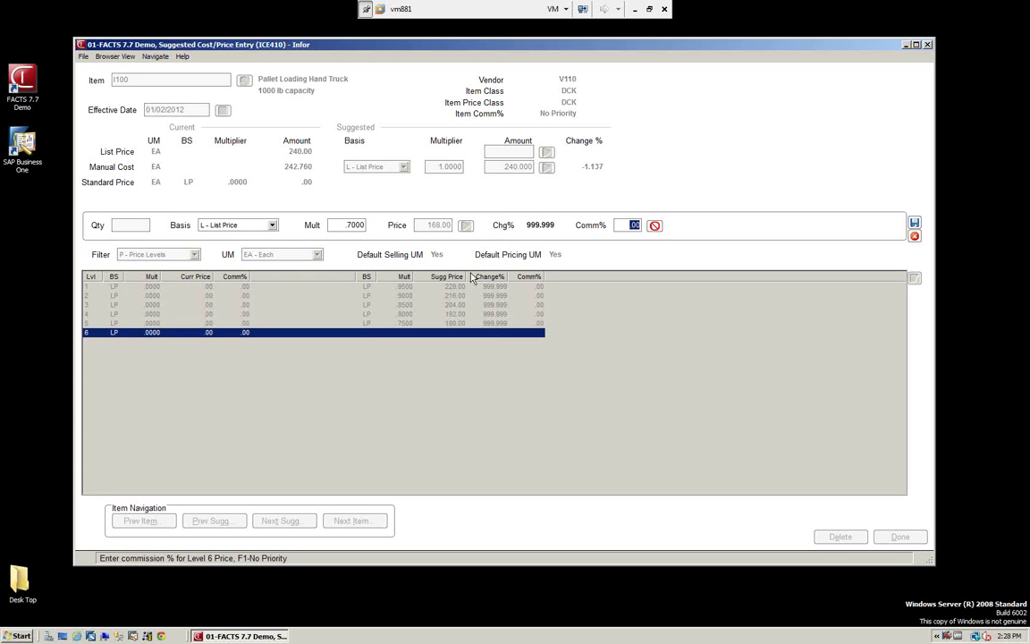
{"action": "key", "text": "Return"}
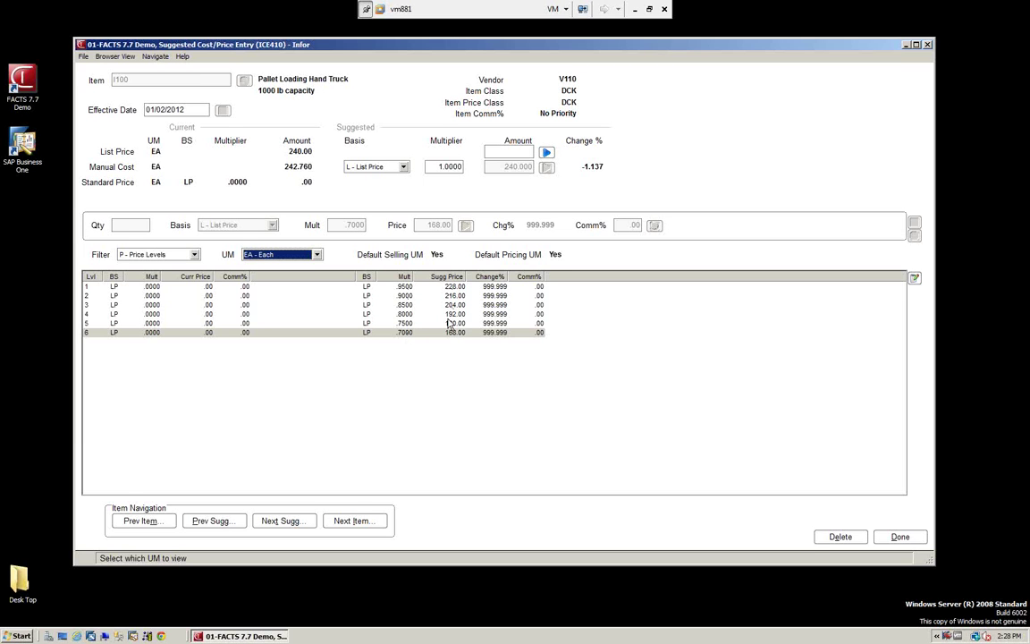
{"action": "left_click", "coordinate": [901, 537]}
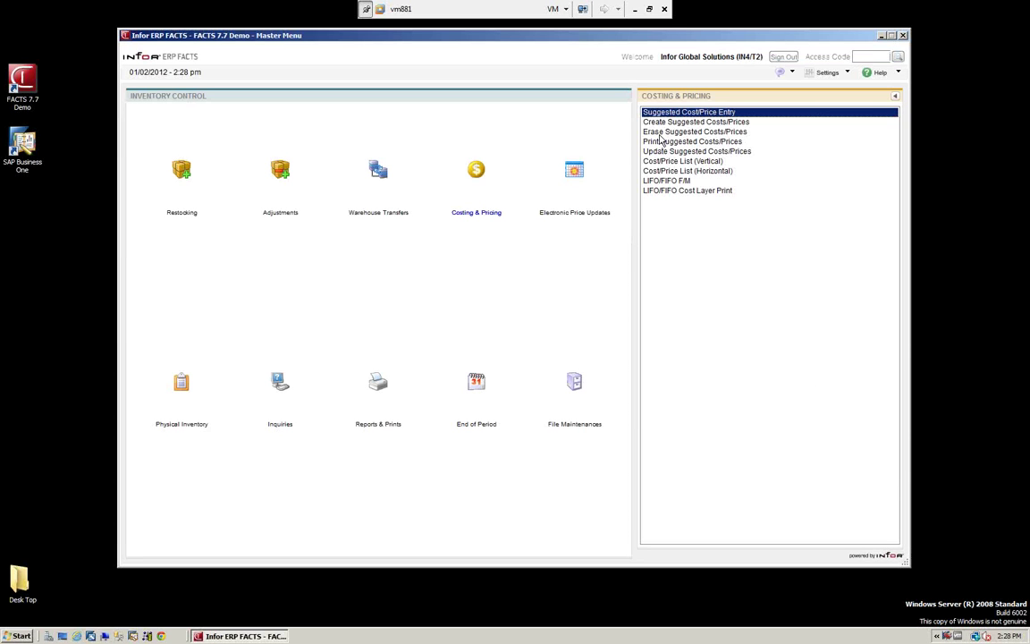
Print the suggested costs/prices report to file for the full item range with the default settings.
{"action": "left_click", "coordinate": [659, 141]}
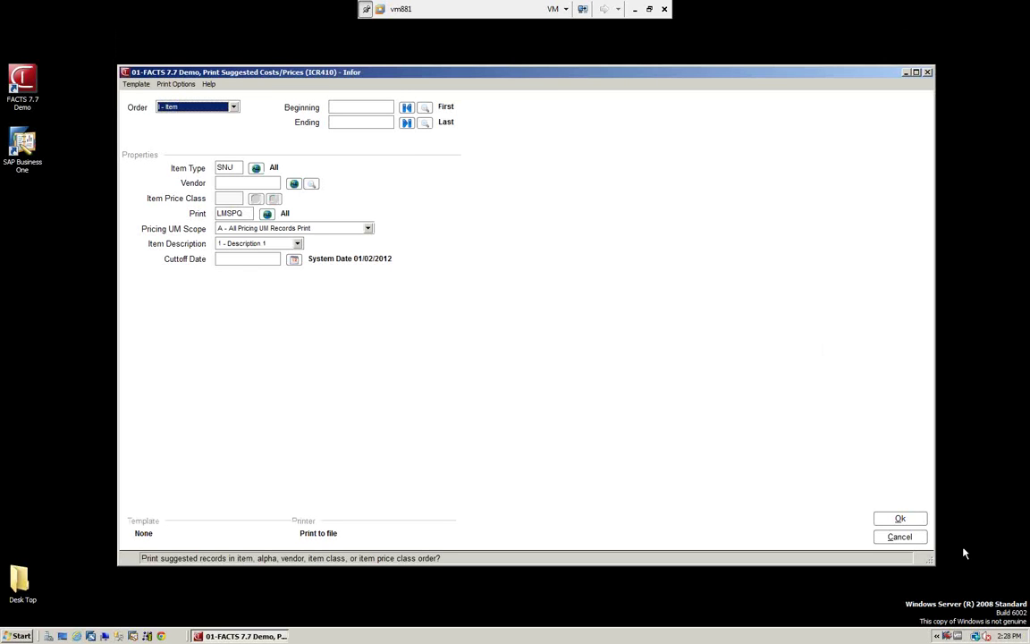
{"action": "left_click", "coordinate": [899, 523]}
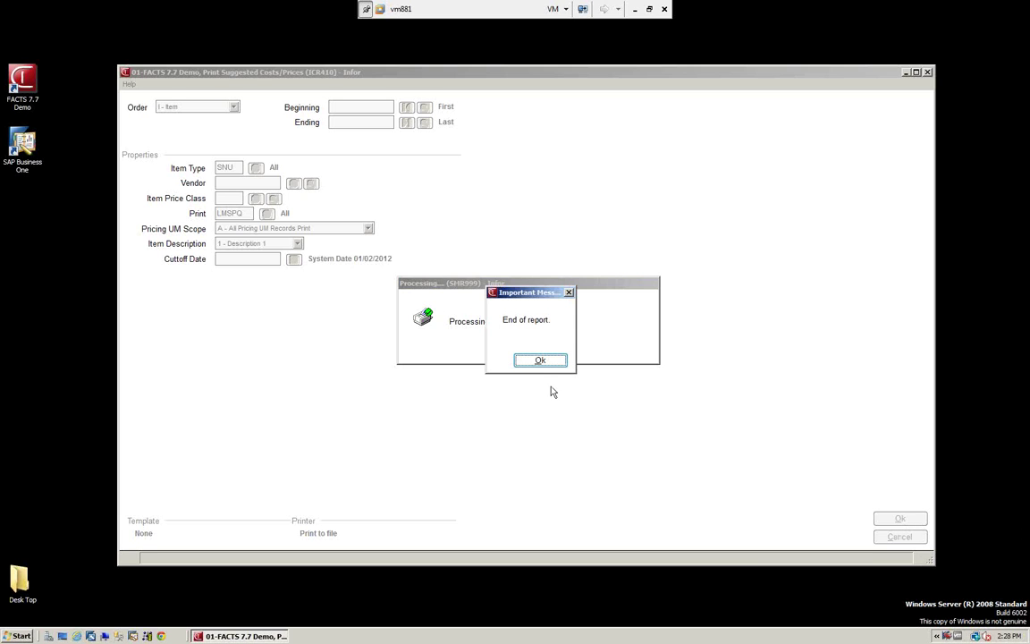
{"action": "left_click", "coordinate": [540, 361]}
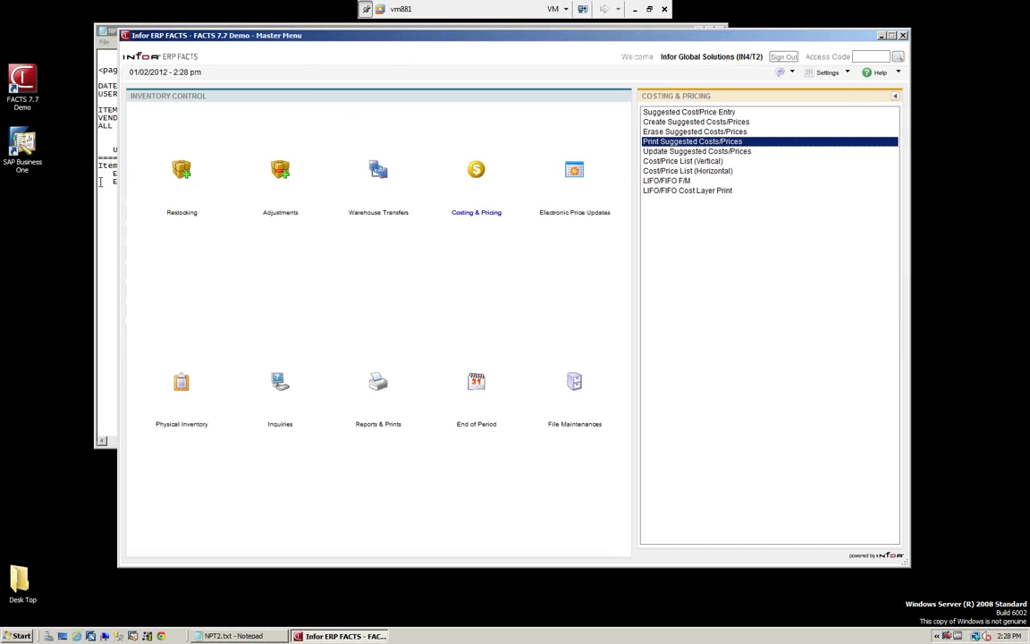
Review the printed report's suggested manual cost and price levels for item I100 in Notepad, then close it.
{"action": "left_click", "coordinate": [101, 181]}
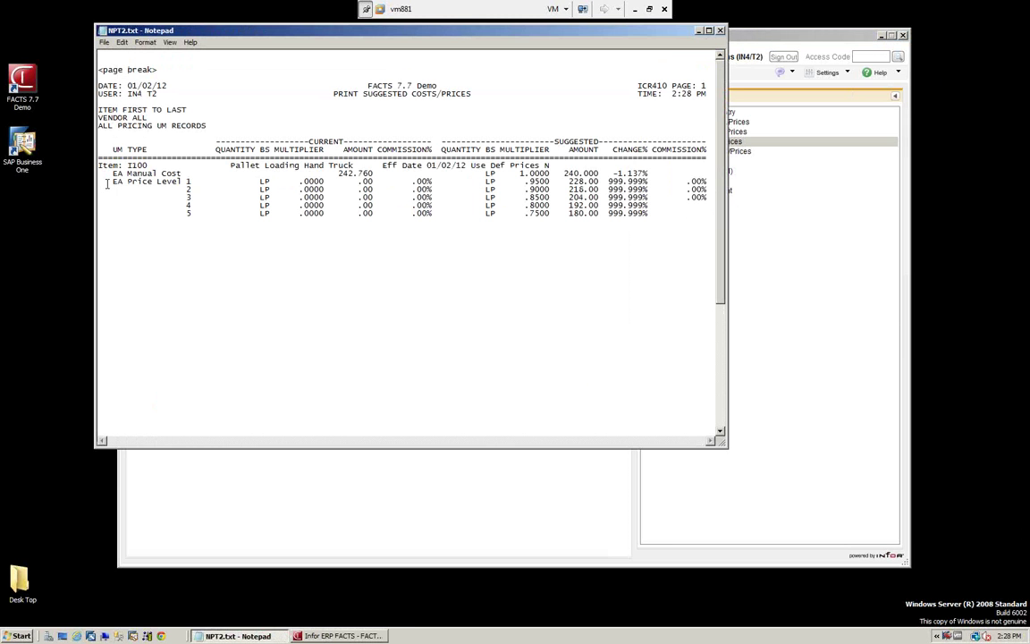
{"action": "left_click", "coordinate": [709, 31]}
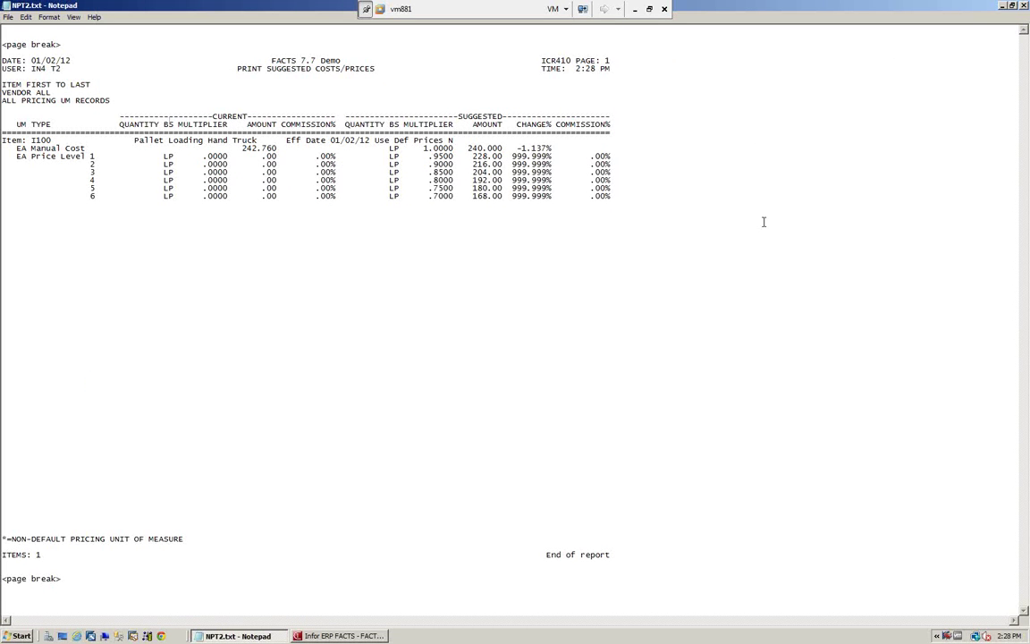
{"action": "left_click", "coordinate": [1024, 9]}
{"action": "left_click", "coordinate": [1024, 8]}
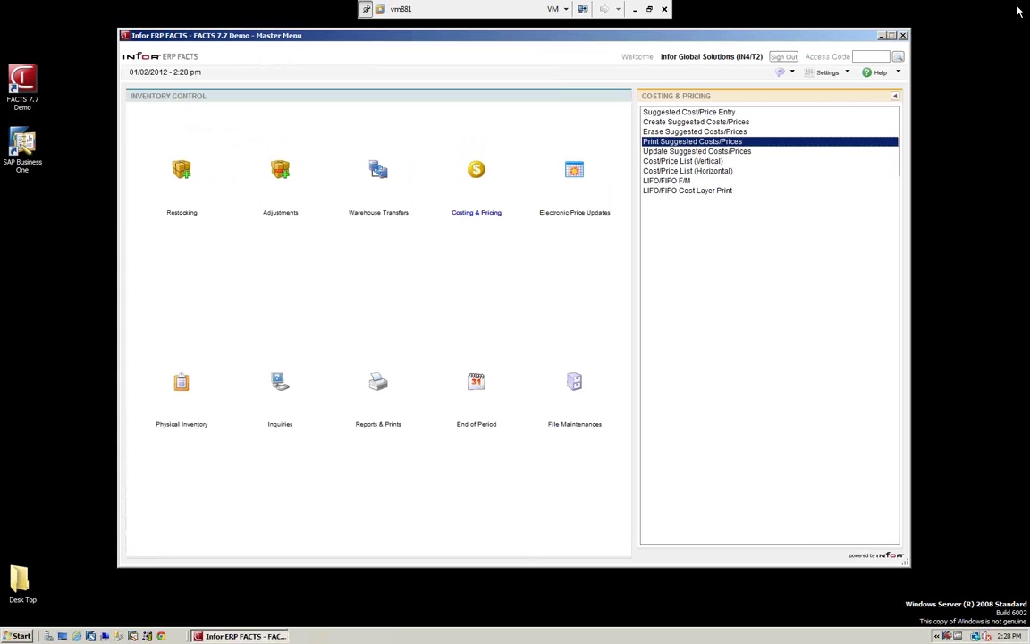
Run Update Suggested Costs/Prices for the first to last item with all update types and pricing UM records.
{"action": "key", "text": "Down"}
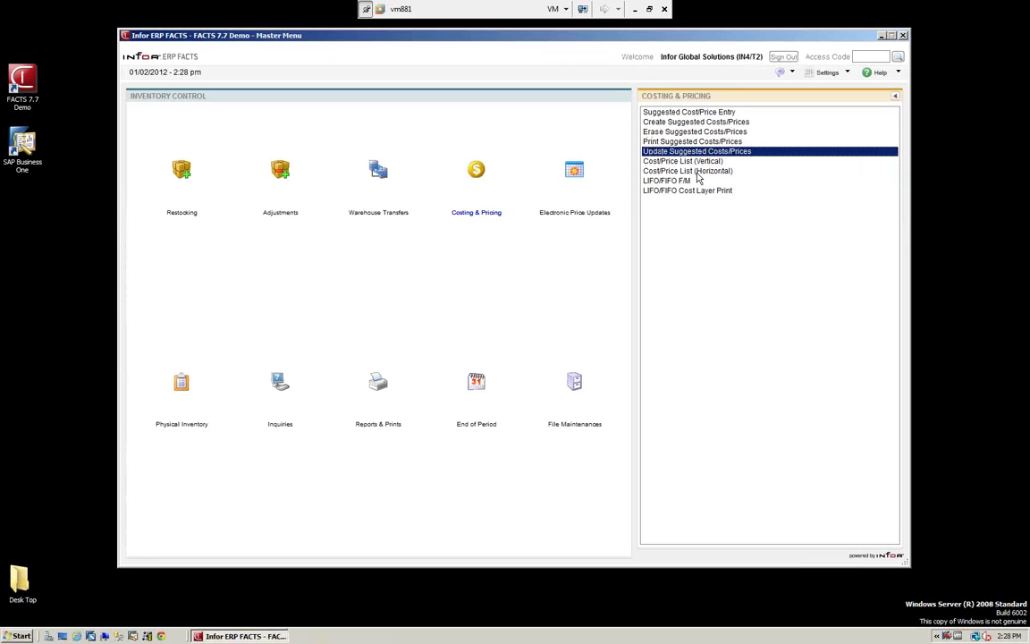
{"action": "key", "text": "Return"}
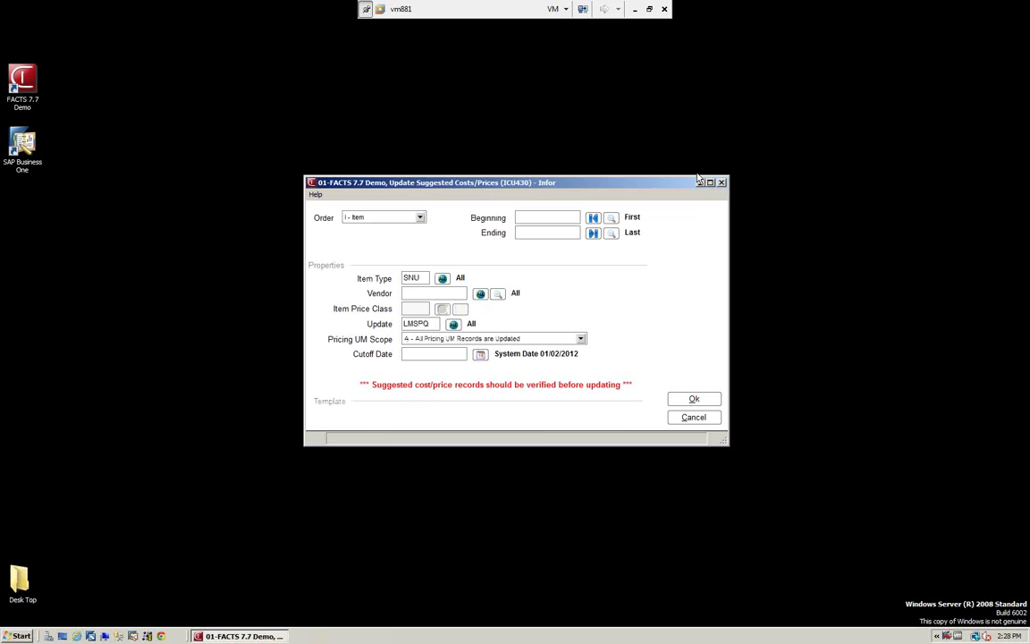
{"action": "left_click", "coordinate": [691, 402]}
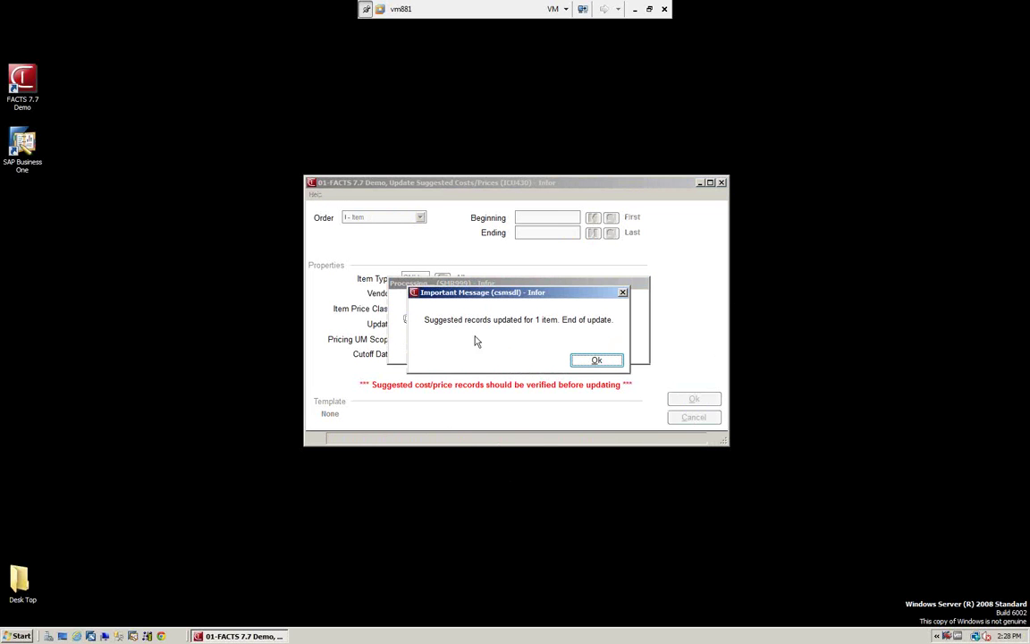
{"action": "left_click", "coordinate": [596, 361]}
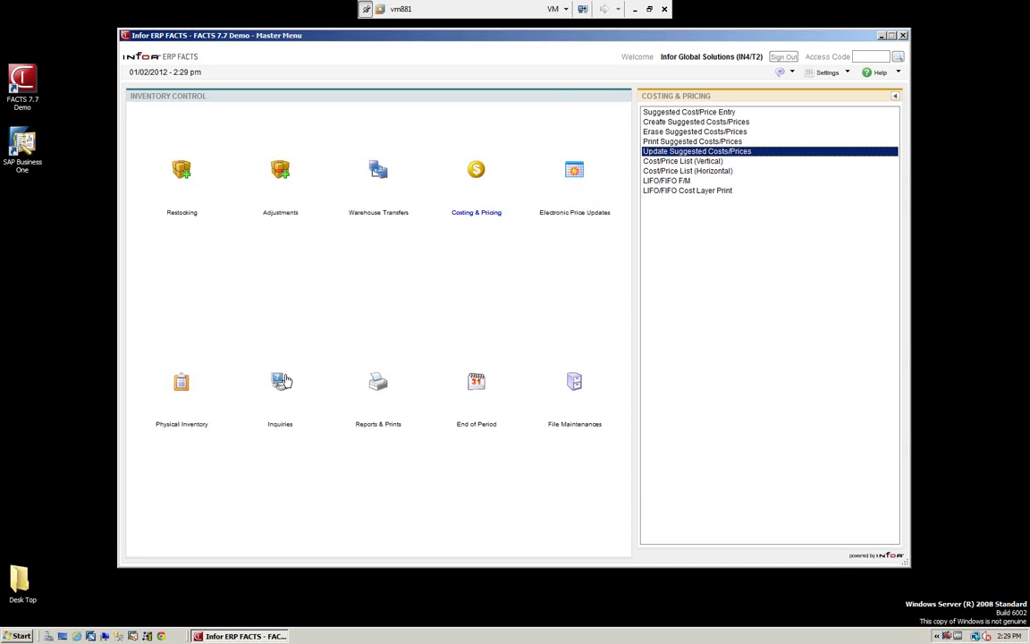
Look up item I100 in Item Inquiry, review its updated price information, and close the inquiry.
{"action": "left_click", "coordinate": [281, 381]}
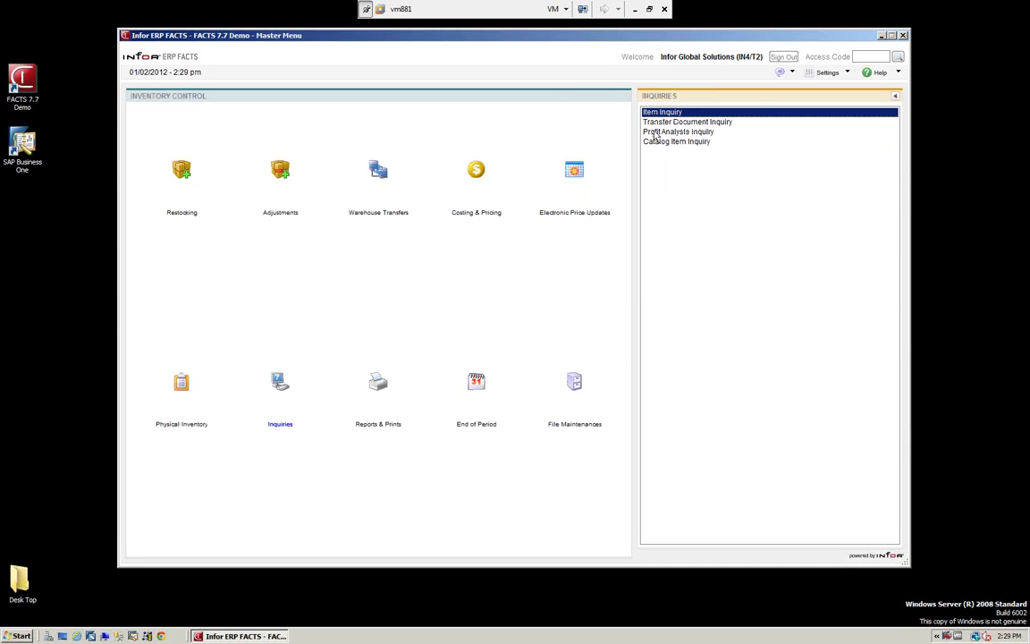
{"action": "left_click", "coordinate": [656, 134]}
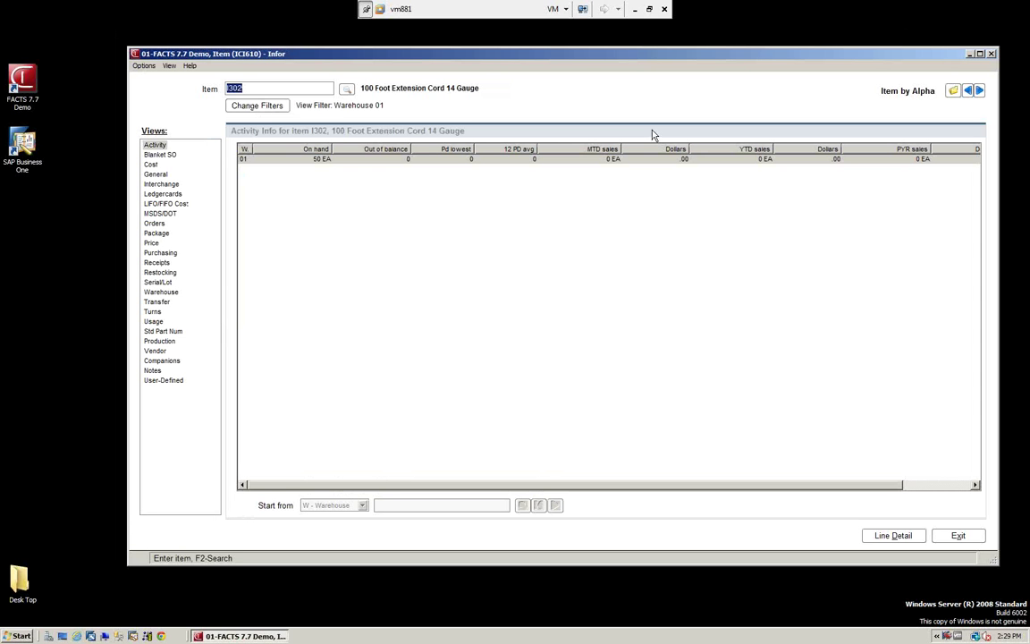
{"action": "left_click", "coordinate": [347, 89]}
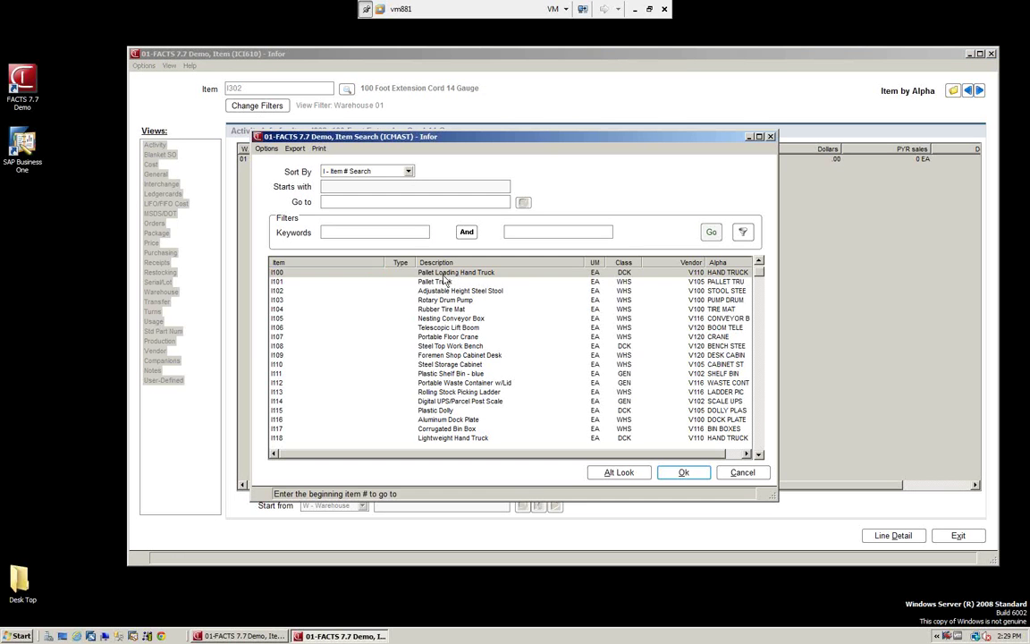
{"action": "left_click", "coordinate": [682, 474]}
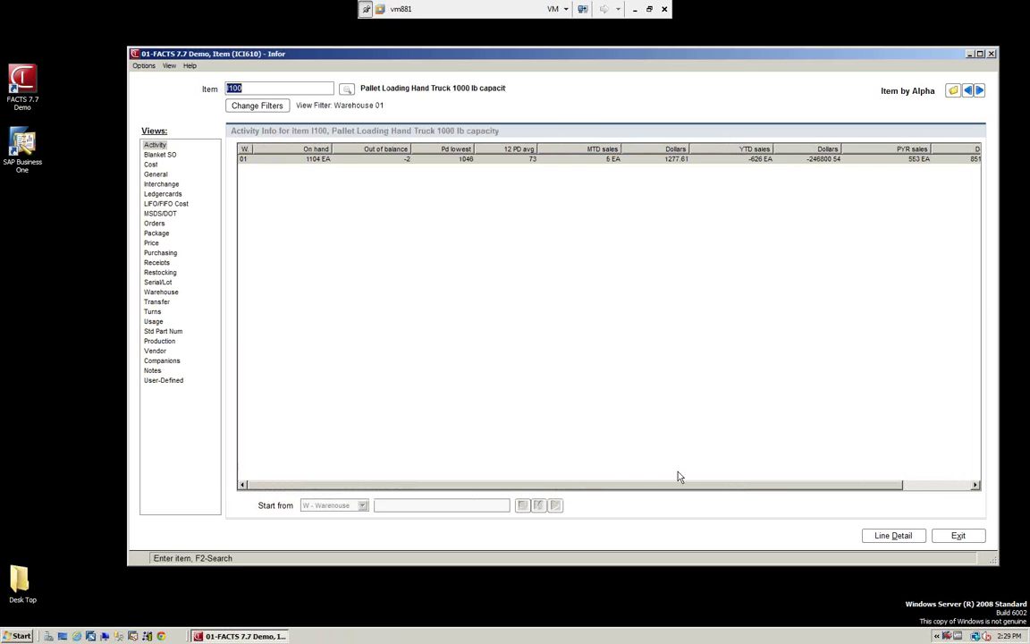
{"action": "left_click", "coordinate": [151, 243]}
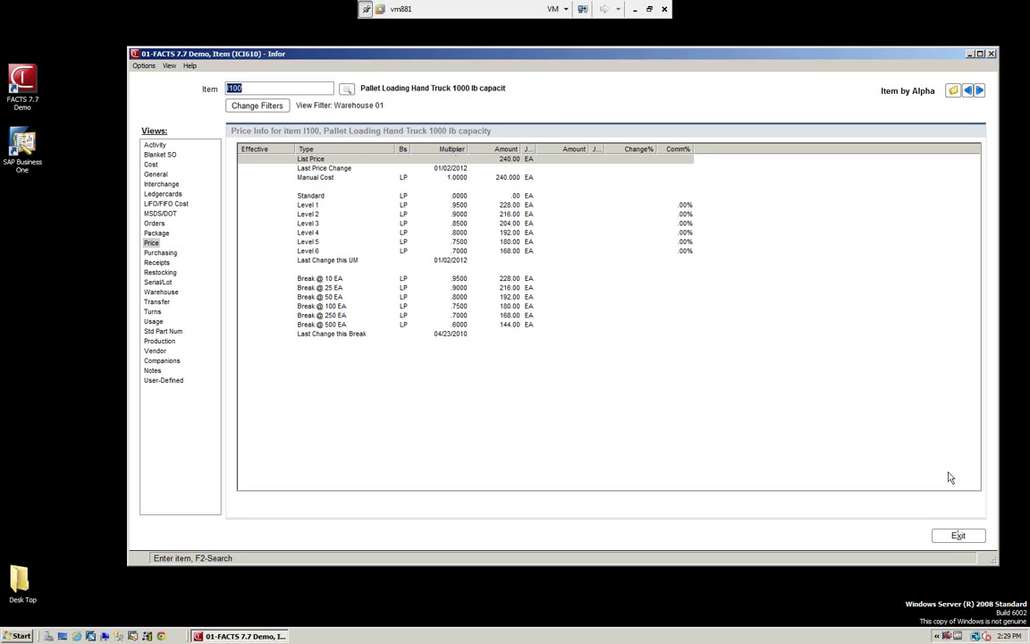
{"action": "left_click", "coordinate": [963, 543]}
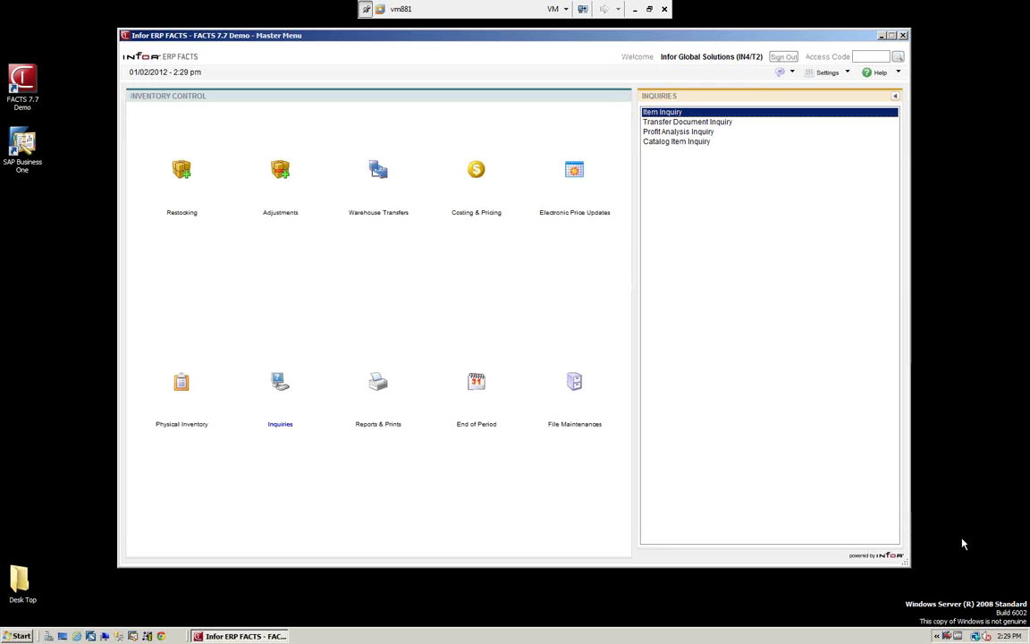
Review the inventory Static Control costing and pricing settings, including the price mask options and price level descriptions, then exit without saving.
{"action": "left_click", "coordinate": [576, 386]}
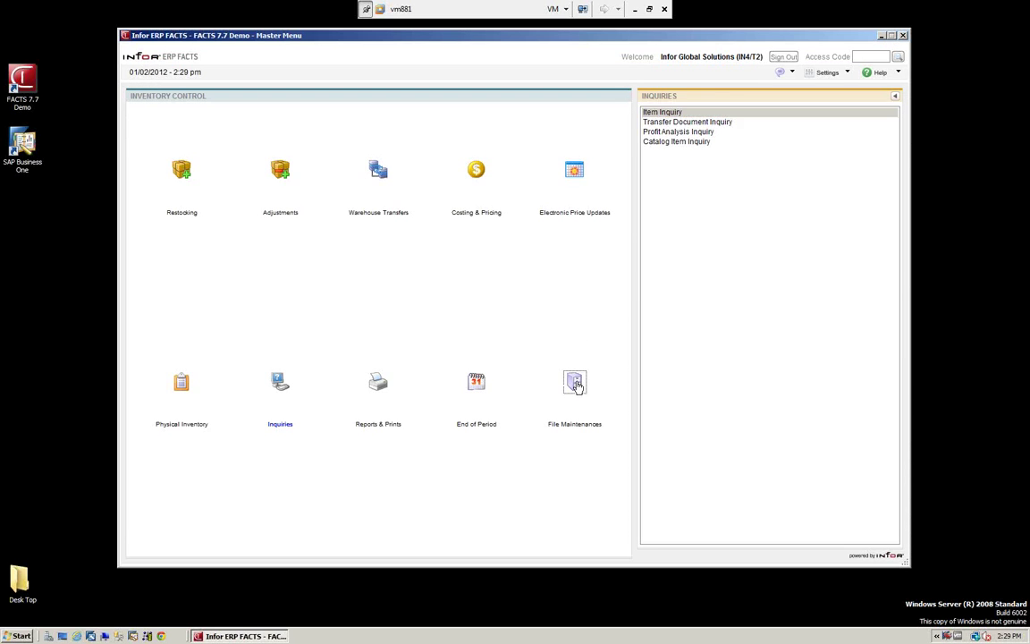
{"action": "left_click", "coordinate": [688, 240]}
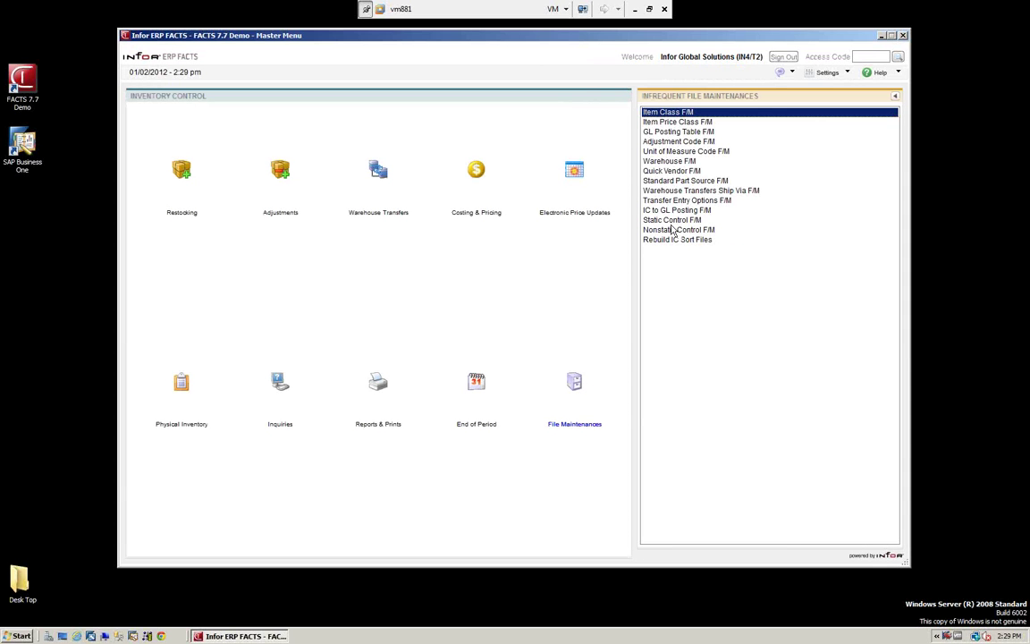
{"action": "left_click", "coordinate": [673, 221]}
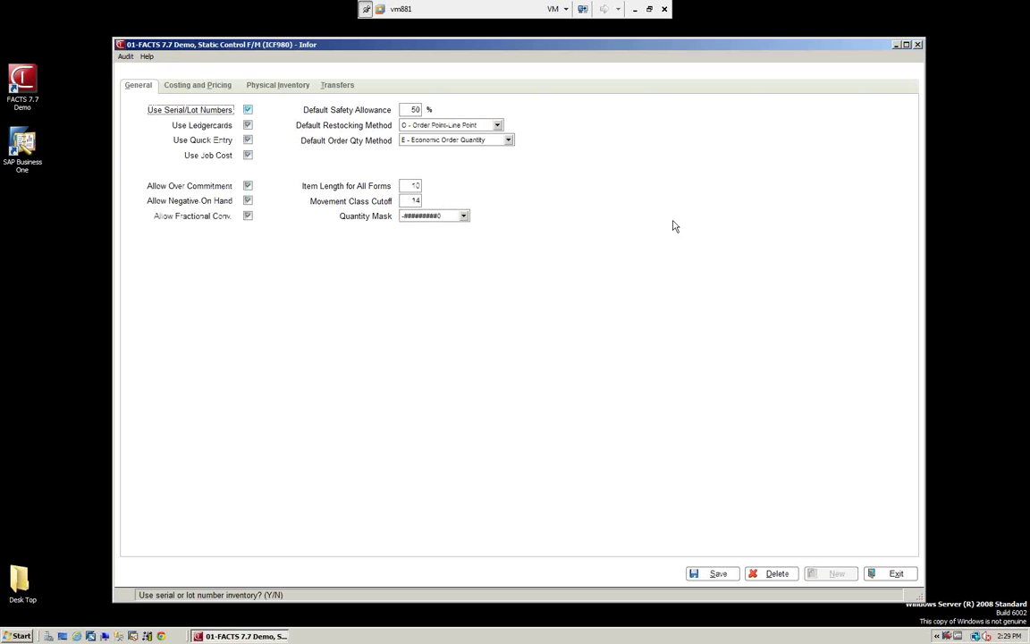
{"action": "left_click", "coordinate": [207, 86]}
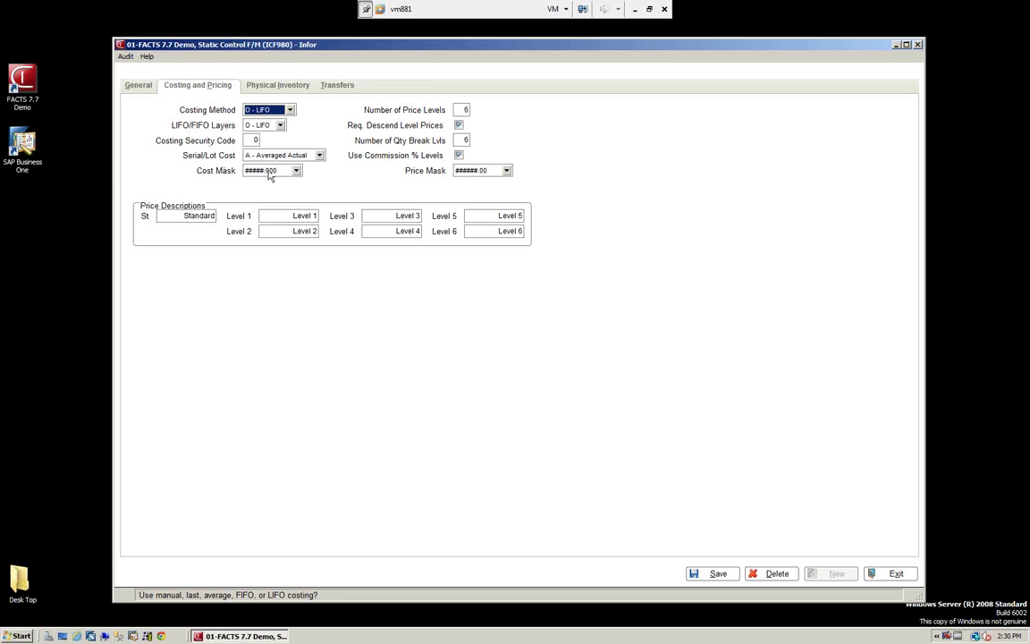
{"action": "left_click", "coordinate": [506, 171]}
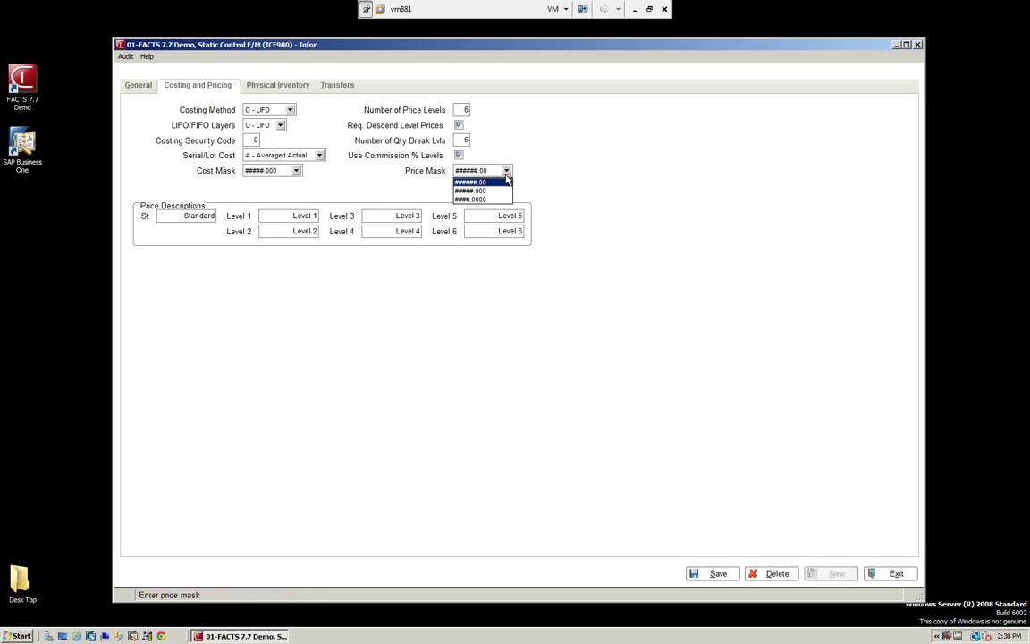
{"action": "left_click", "coordinate": [490, 176]}
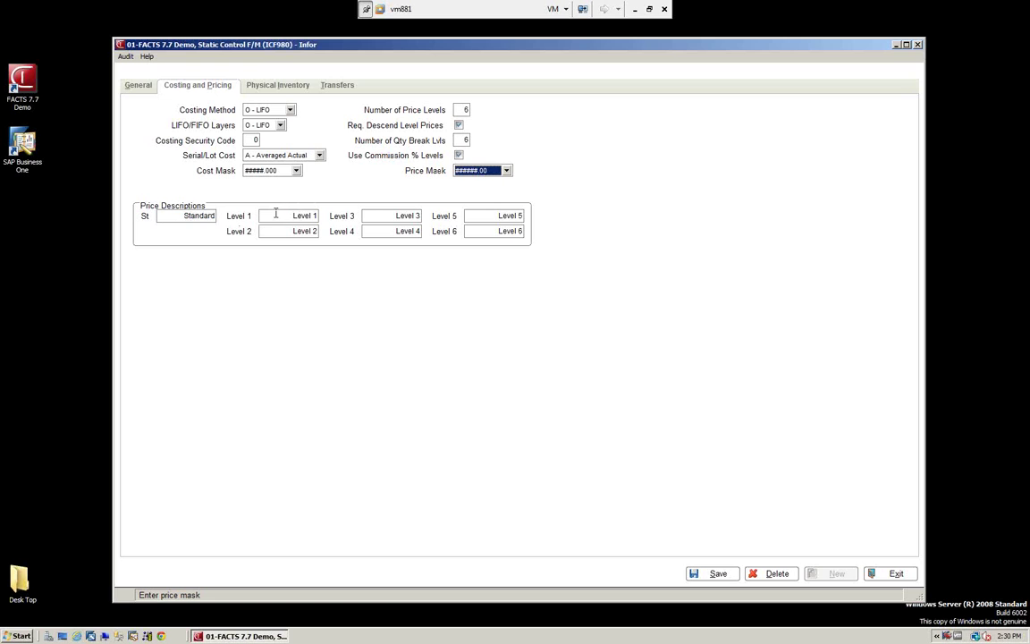
{"action": "left_click", "coordinate": [277, 215]}
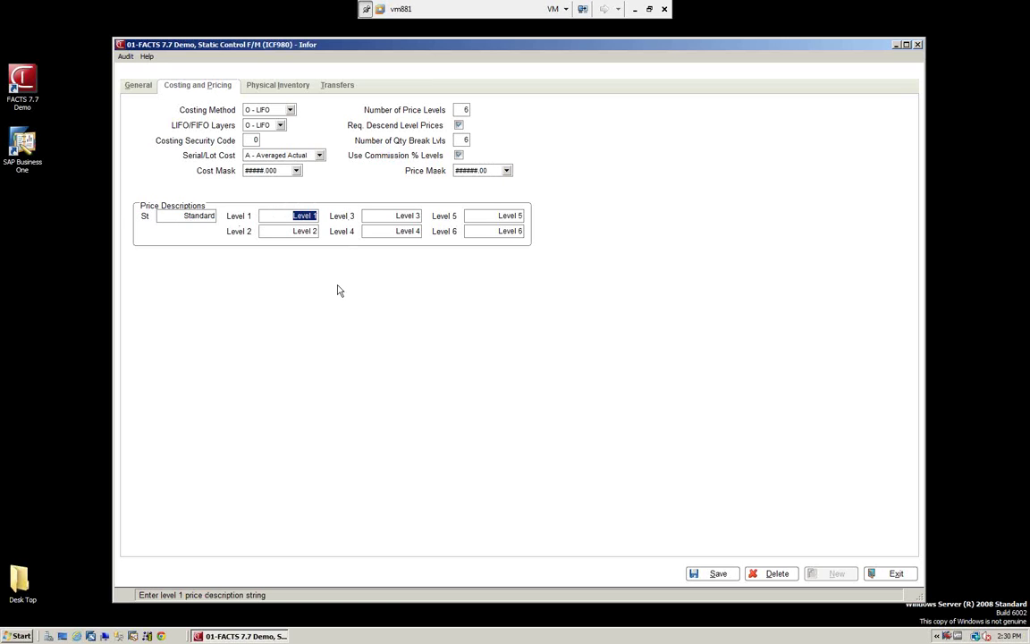
{"action": "left_click", "coordinate": [391, 219]}
{"action": "left_click", "coordinate": [298, 231]}
{"action": "left_click", "coordinate": [895, 574]}
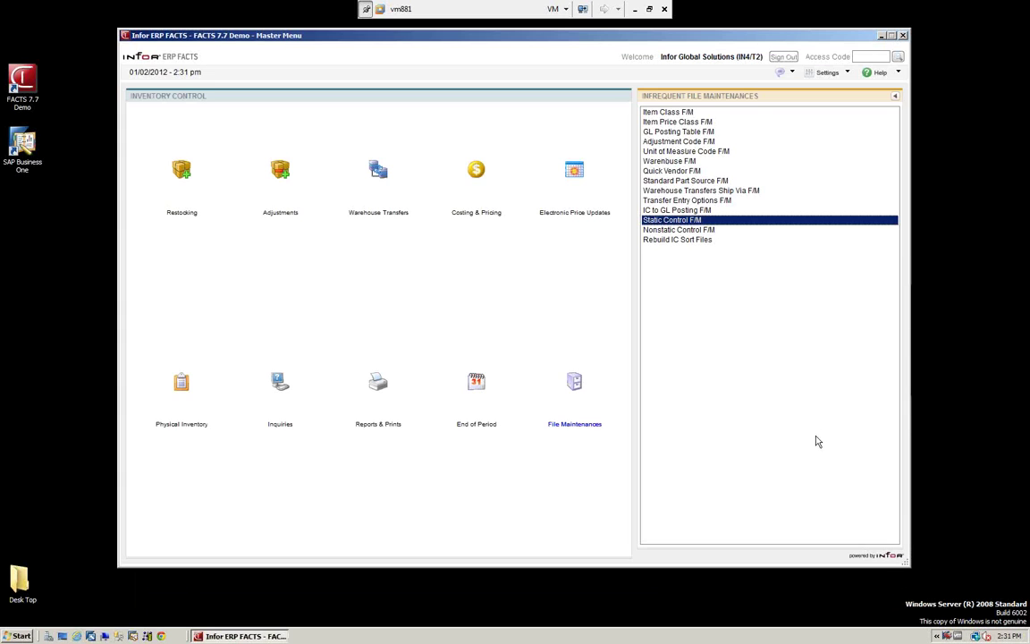
Check item I100's current costs and prices in Suggested Cost/Price Entry, then close the entry.
{"action": "left_click", "coordinate": [475, 170]}
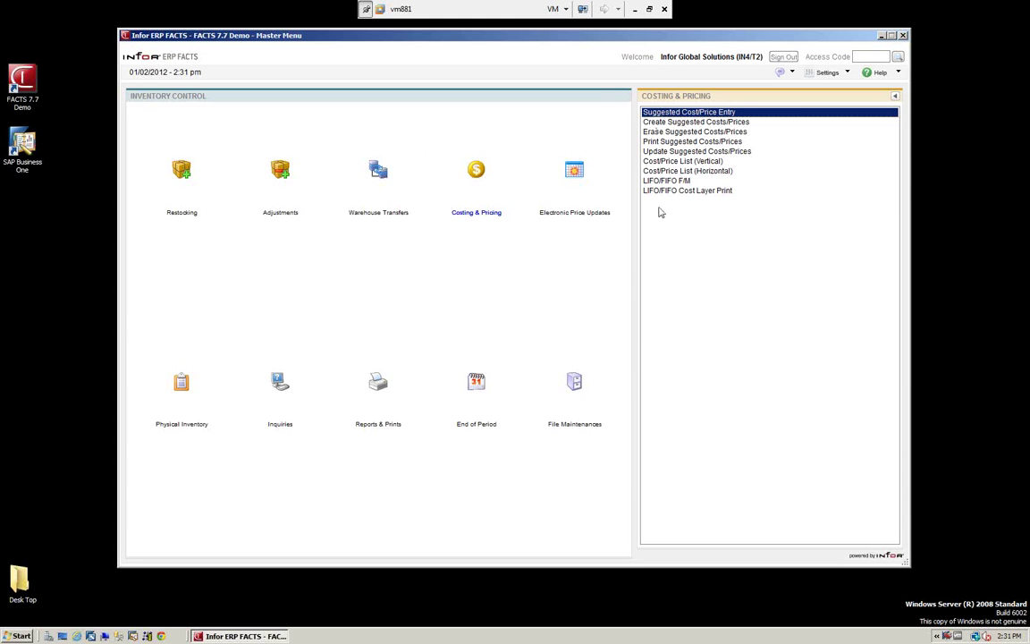
{"action": "double_click", "coordinate": [691, 115]}
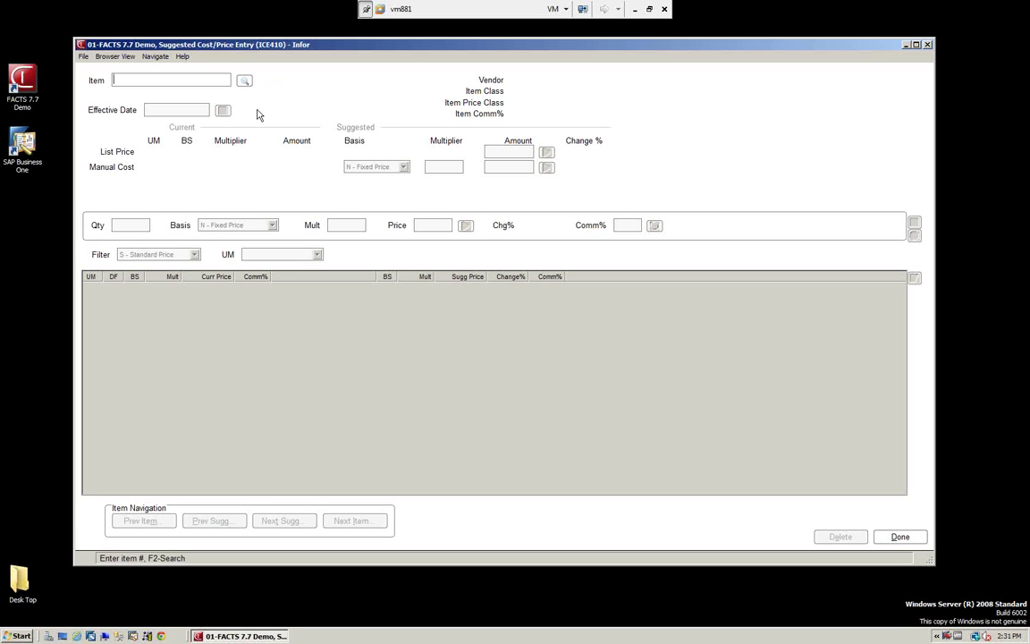
{"action": "left_click", "coordinate": [244, 80]}
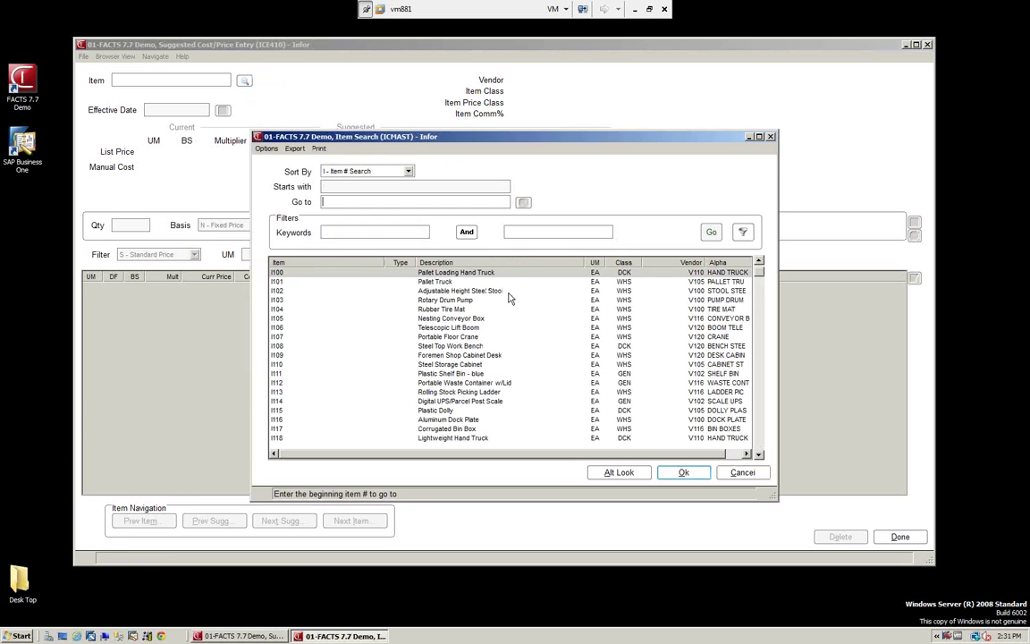
{"action": "left_click", "coordinate": [694, 475]}
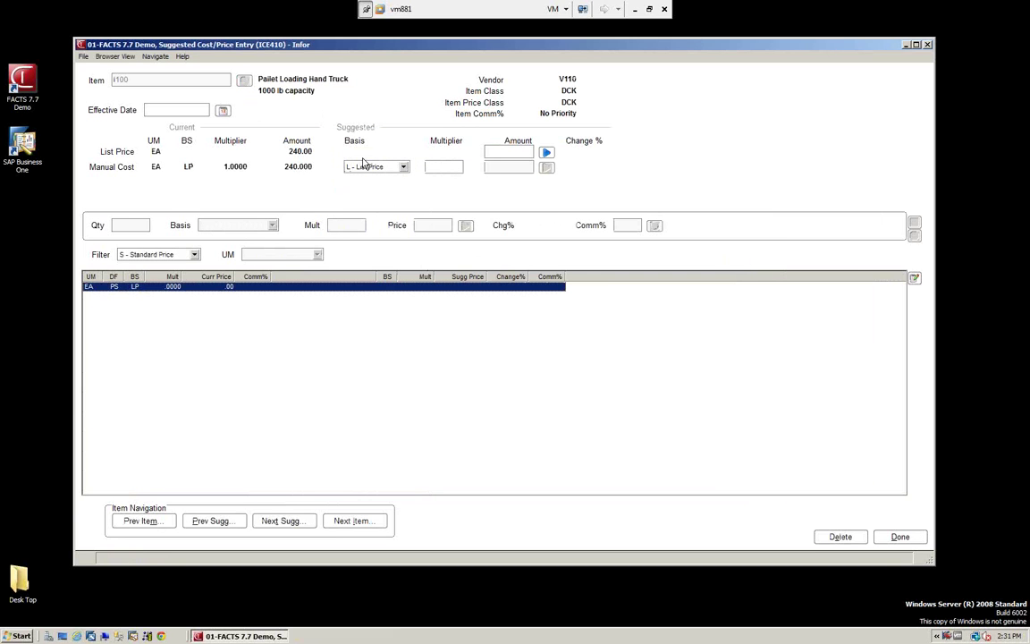
{"action": "left_click", "coordinate": [901, 539]}
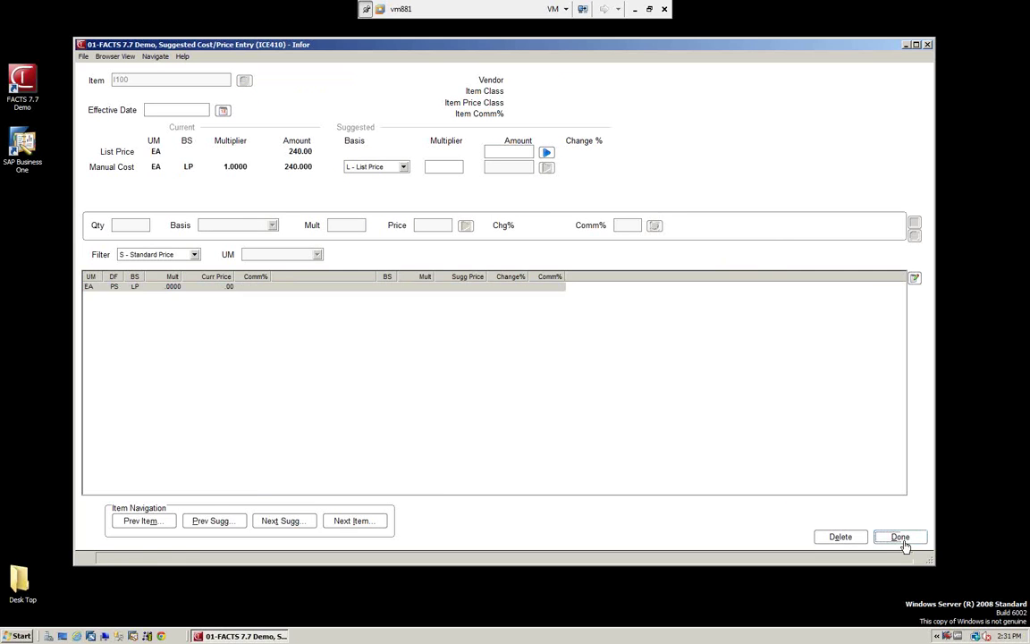
{"action": "left_click", "coordinate": [901, 537]}
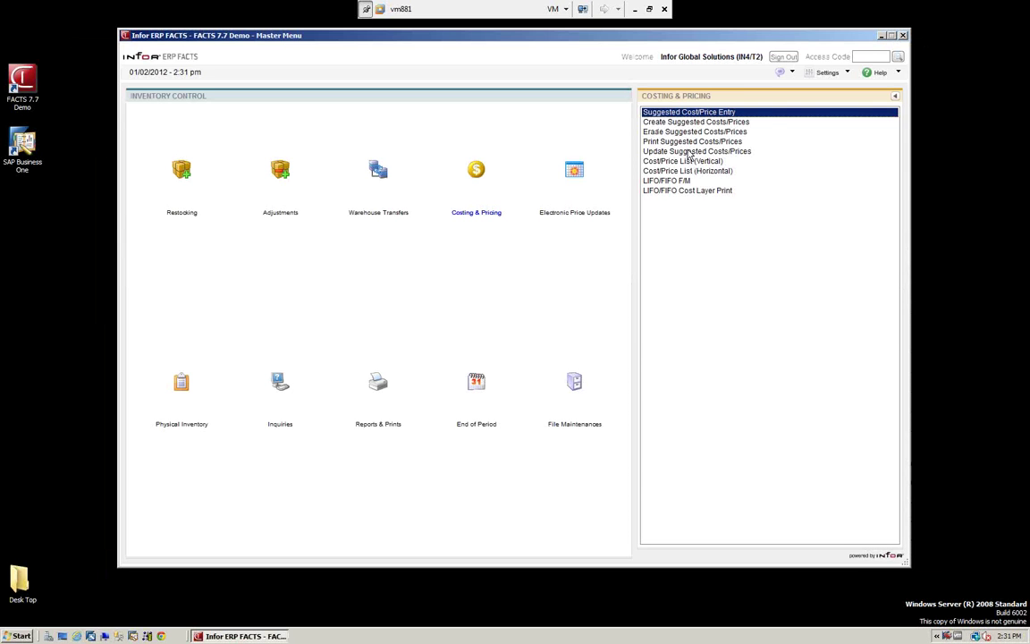
Start Create Suggested Costs/Prices for vendor V113 Atlanta Crane & Hoists and set the manual cost basis to C - Use Change %.
{"action": "left_click", "coordinate": [694, 122]}
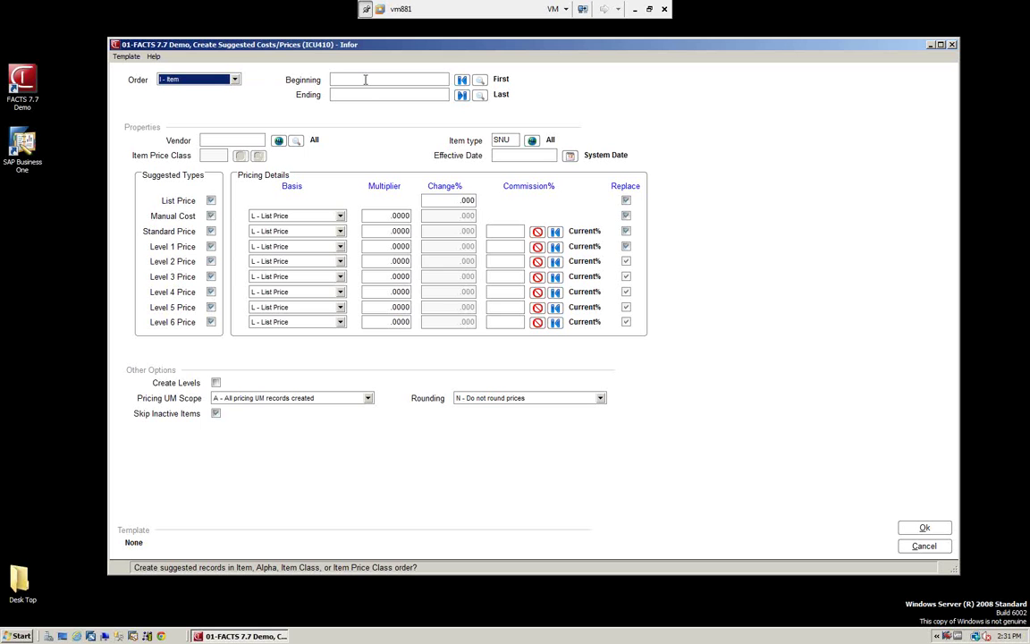
{"action": "left_click", "coordinate": [295, 141]}
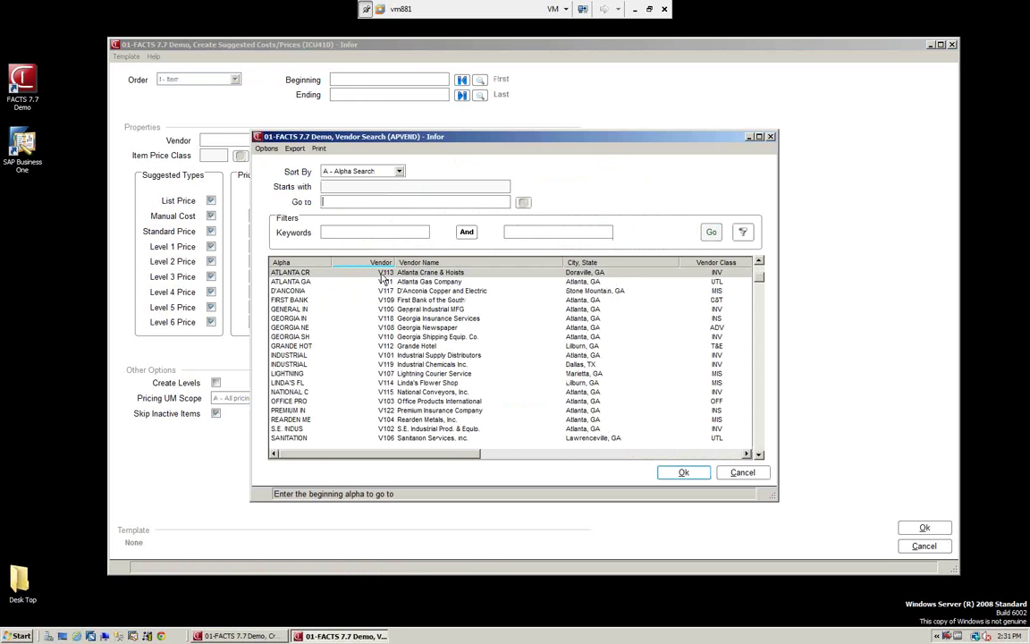
{"action": "left_click", "coordinate": [683, 473]}
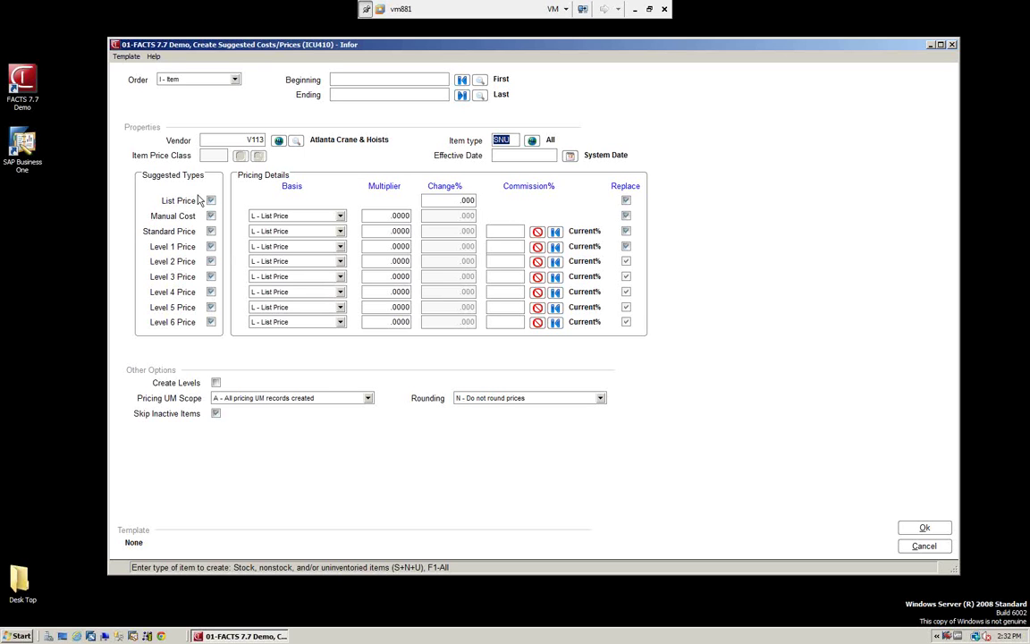
{"action": "left_click", "coordinate": [340, 216]}
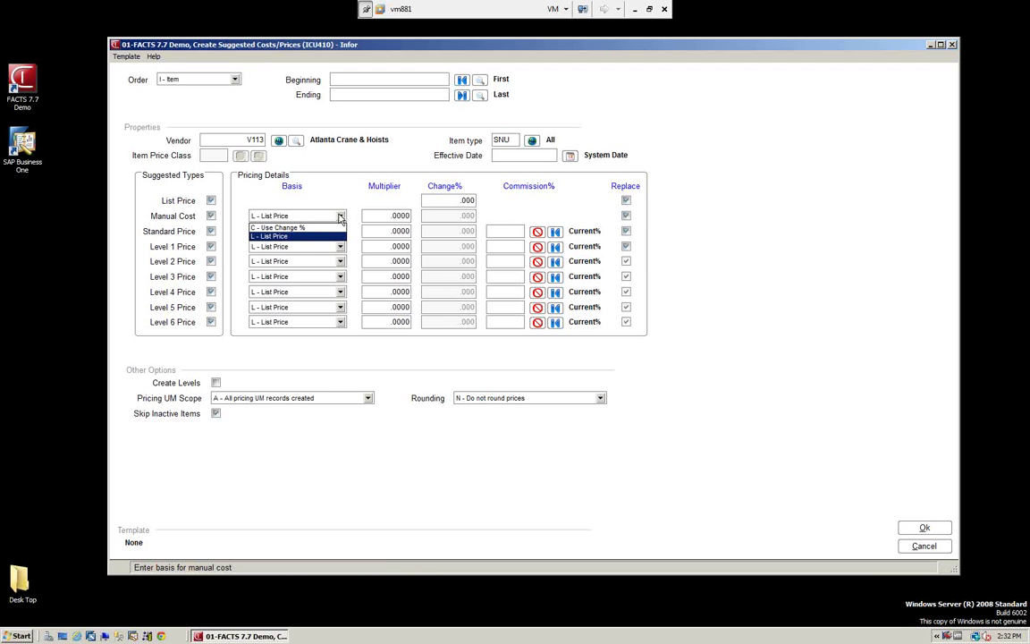
{"action": "left_click", "coordinate": [302, 228]}
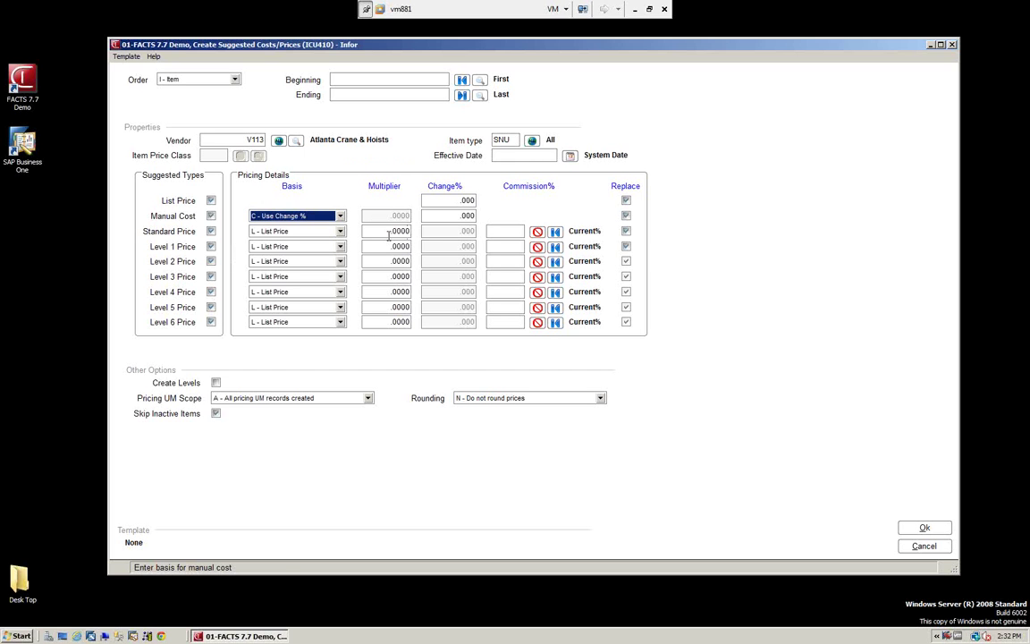
Exclude the standard price and all six price levels from the suggested types.
{"action": "left_click", "coordinate": [210, 231]}
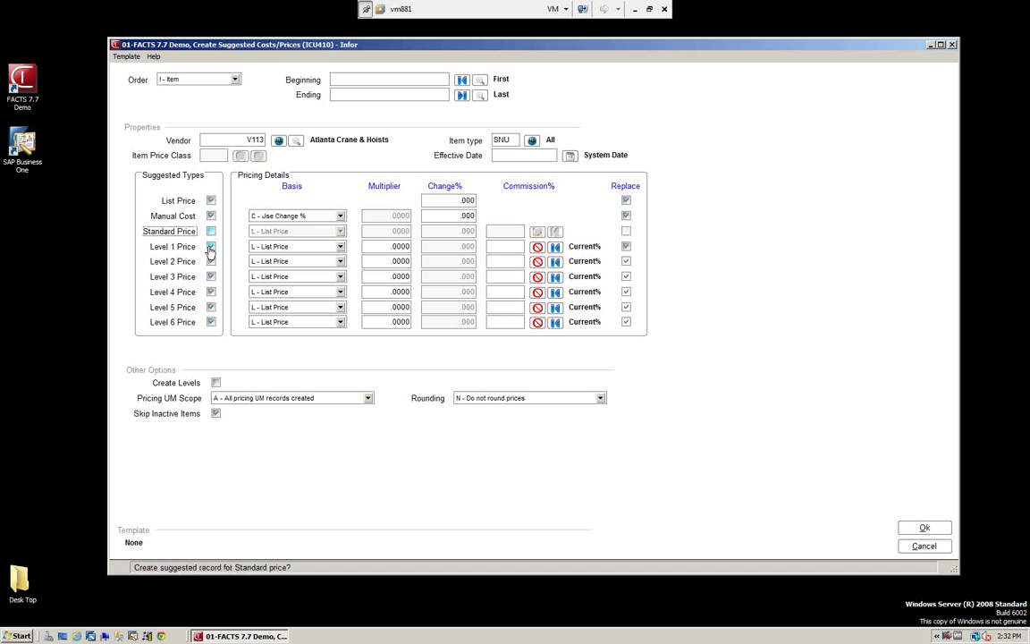
{"action": "left_click", "coordinate": [210, 247]}
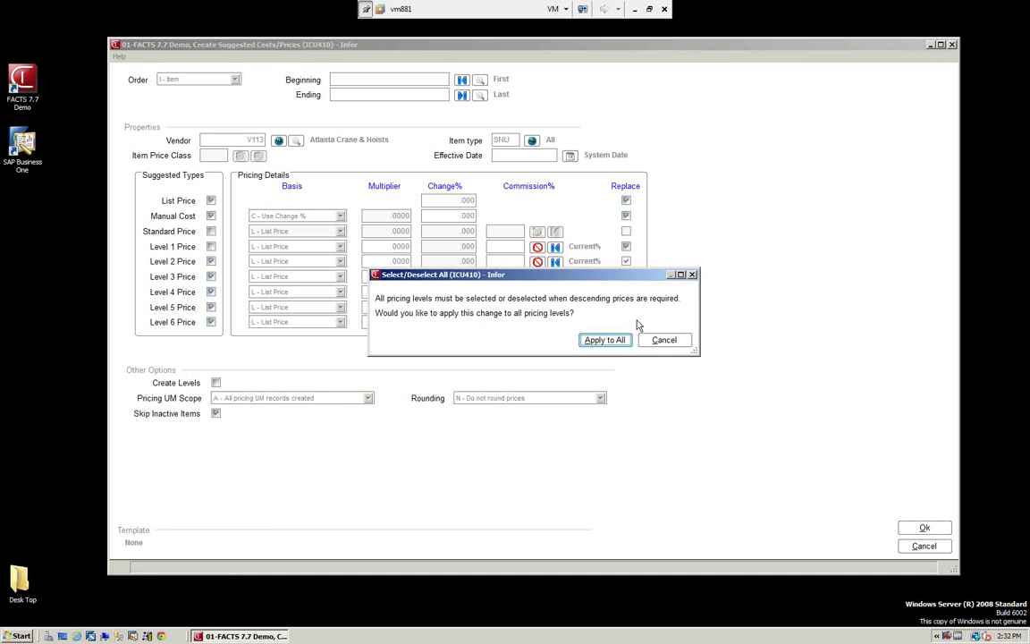
{"action": "left_click", "coordinate": [605, 340]}
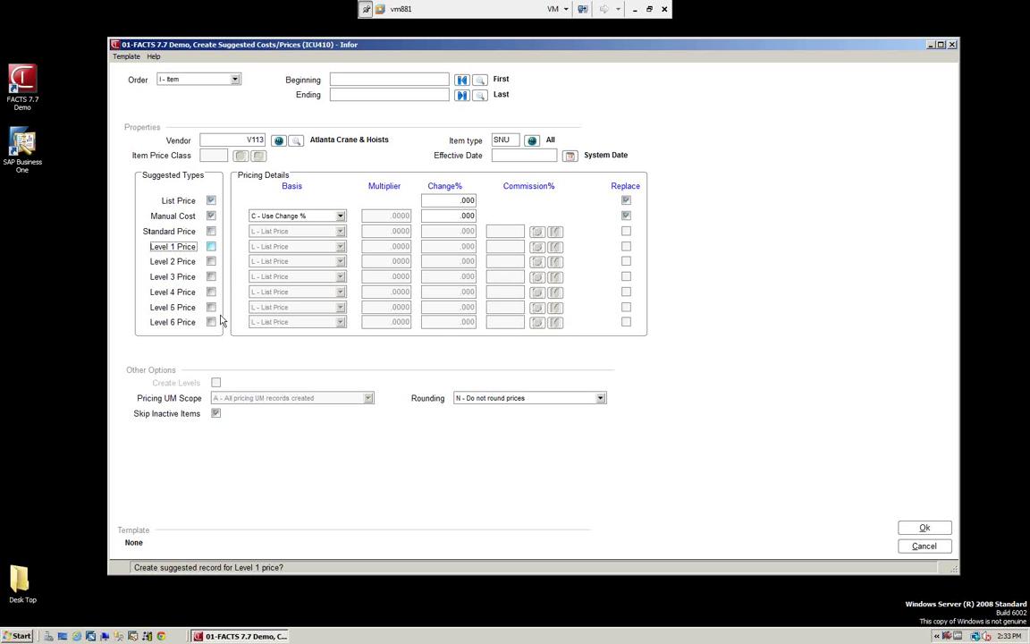
Set the manual cost change percentage to 1.1, with replacement of existing suggested manual costs enabled.
{"action": "left_click", "coordinate": [626, 216]}
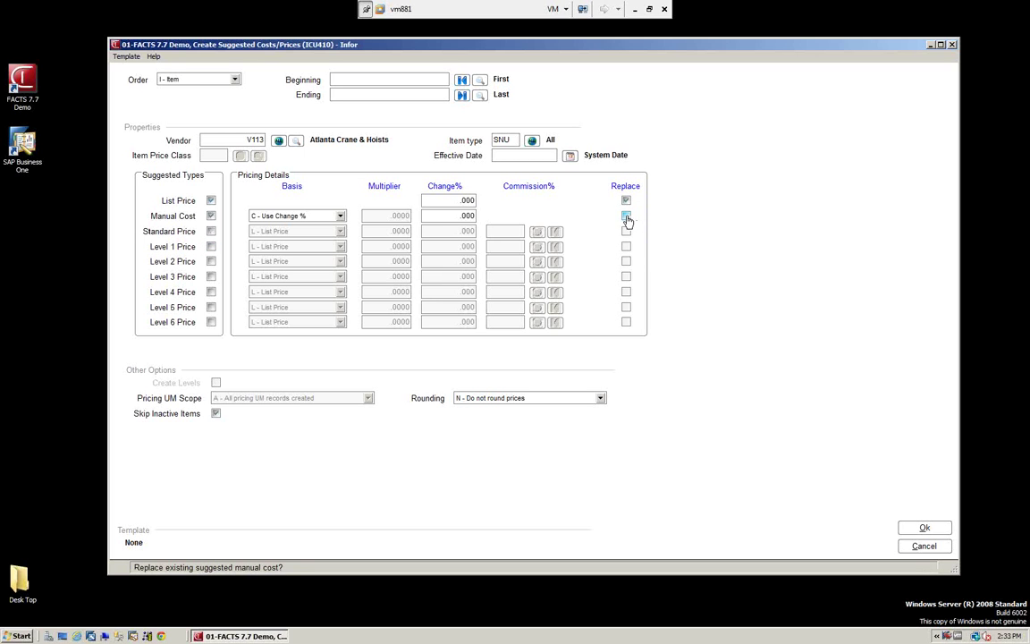
{"action": "left_click", "coordinate": [628, 217]}
{"action": "left_click", "coordinate": [433, 216]}
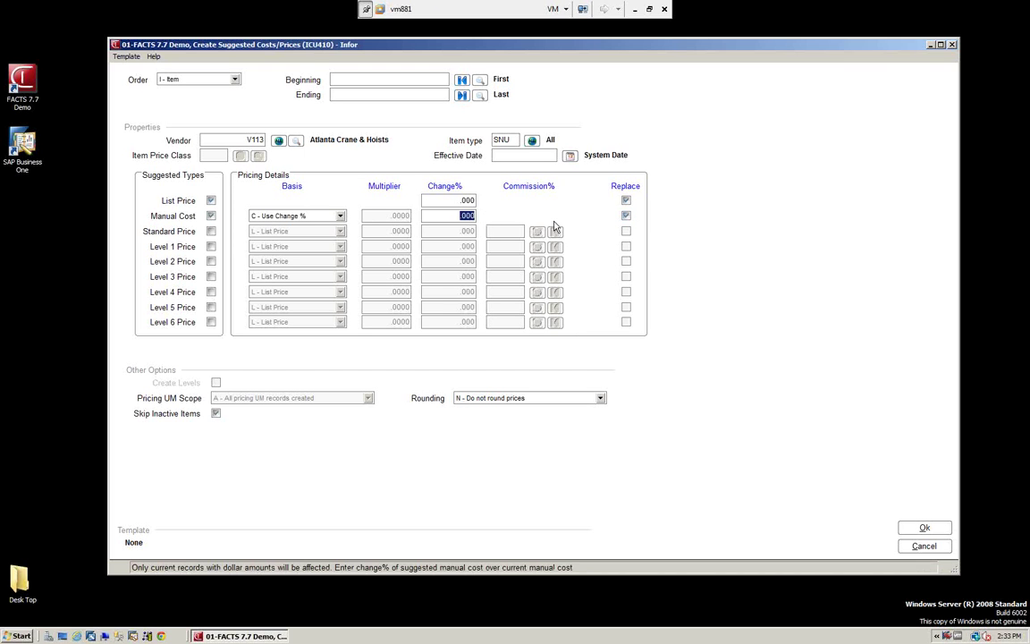
{"action": "type", "text": "1.1"}
Include the standard price in the suggested types with basis C - Use Change % and a change percentage of 1.1.
{"action": "left_click", "coordinate": [211, 230]}
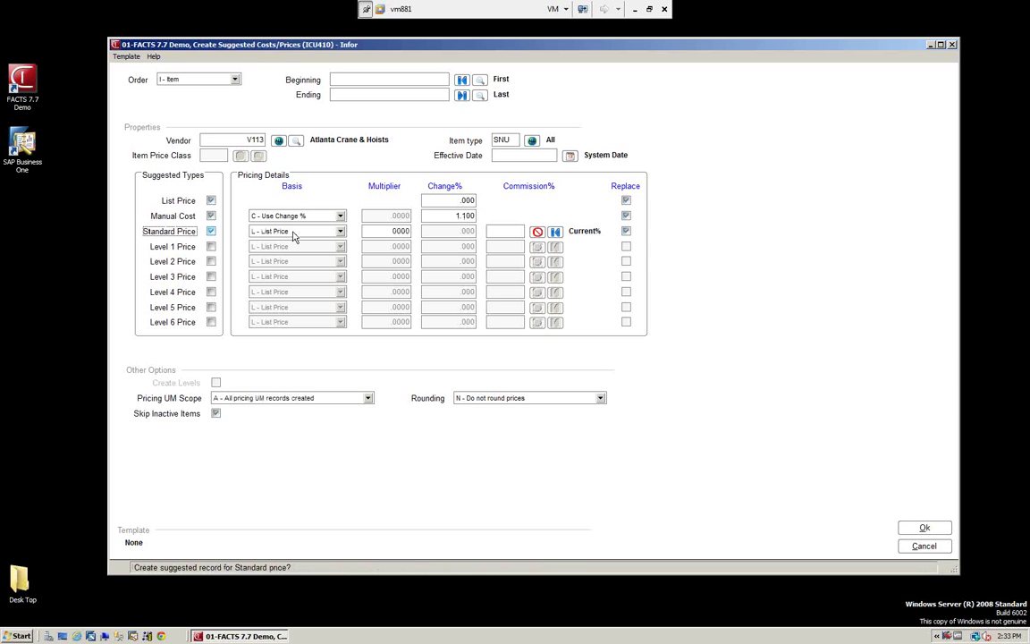
{"action": "left_click", "coordinate": [340, 233]}
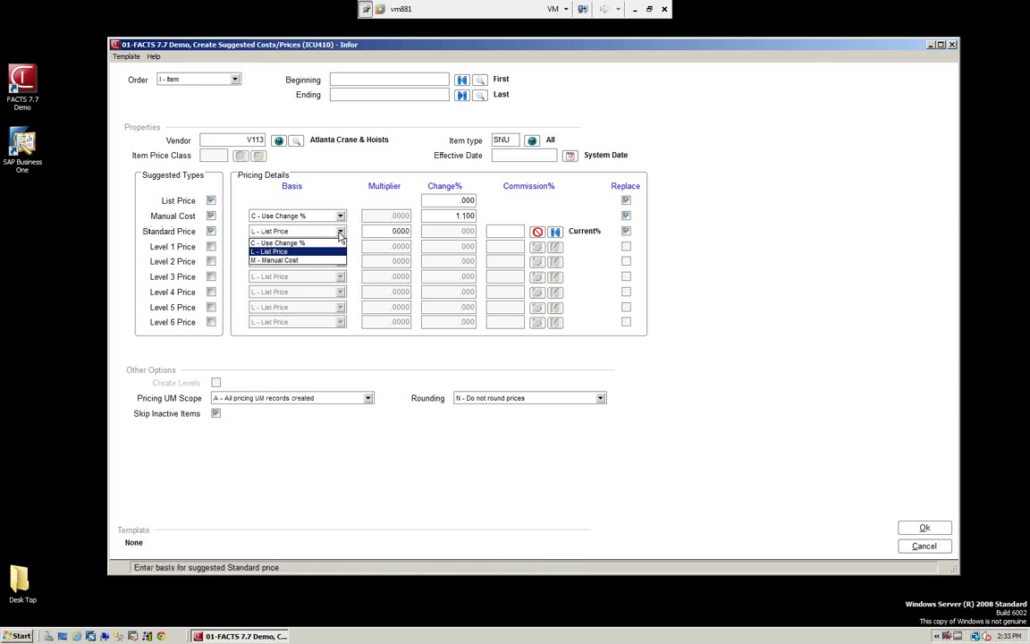
{"action": "left_click", "coordinate": [279, 242]}
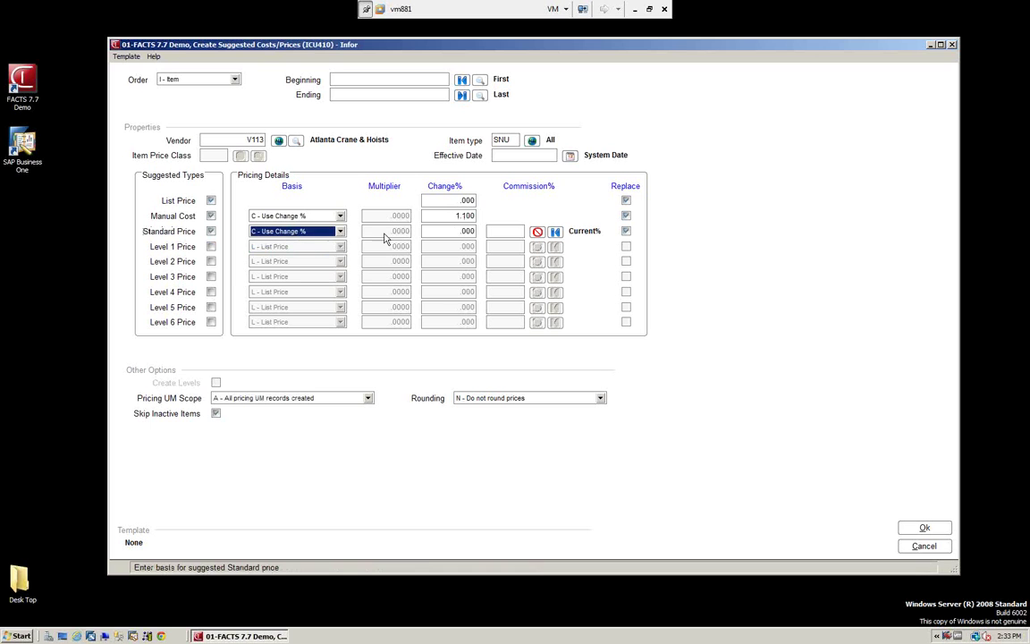
{"action": "left_click", "coordinate": [444, 231]}
{"action": "type", "text": "1.1"}
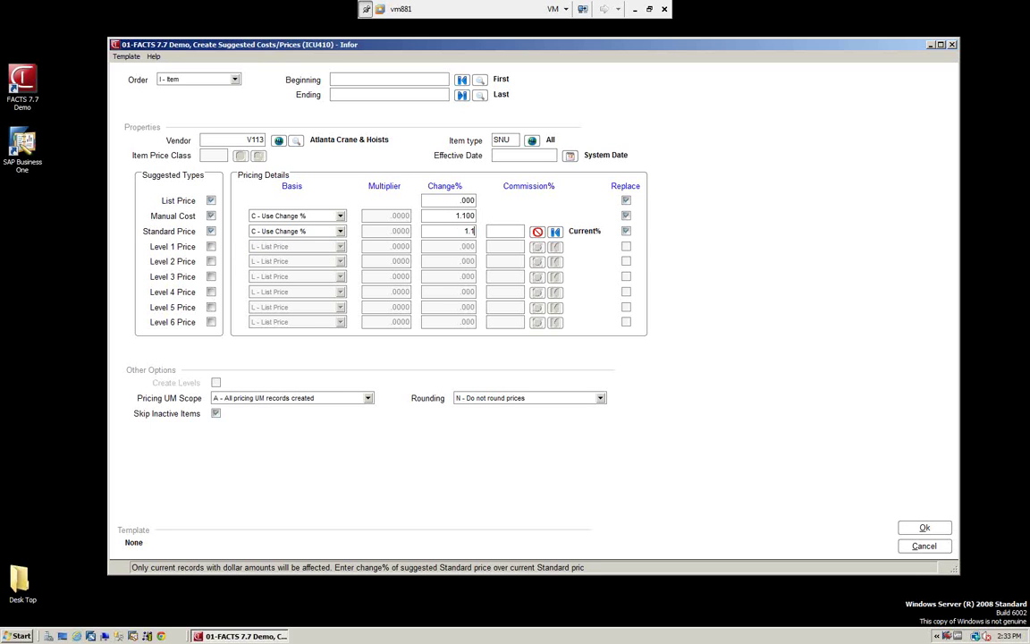
{"action": "key", "text": "Tab"}
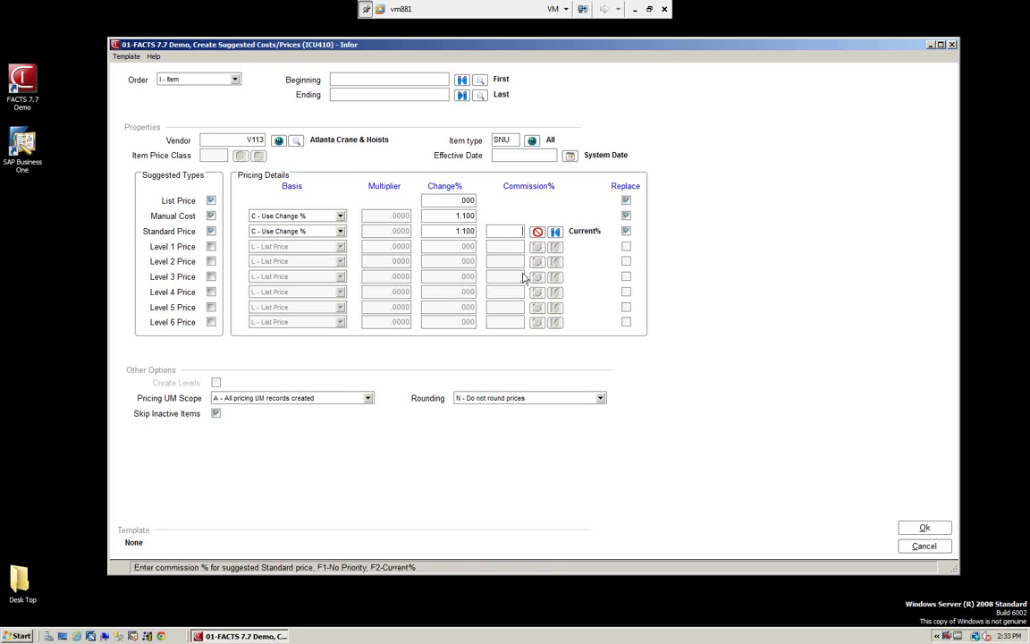
Run the creation of suggested costs and prices for vendor V113 with the configured change percentages.
{"action": "left_click", "coordinate": [926, 532]}
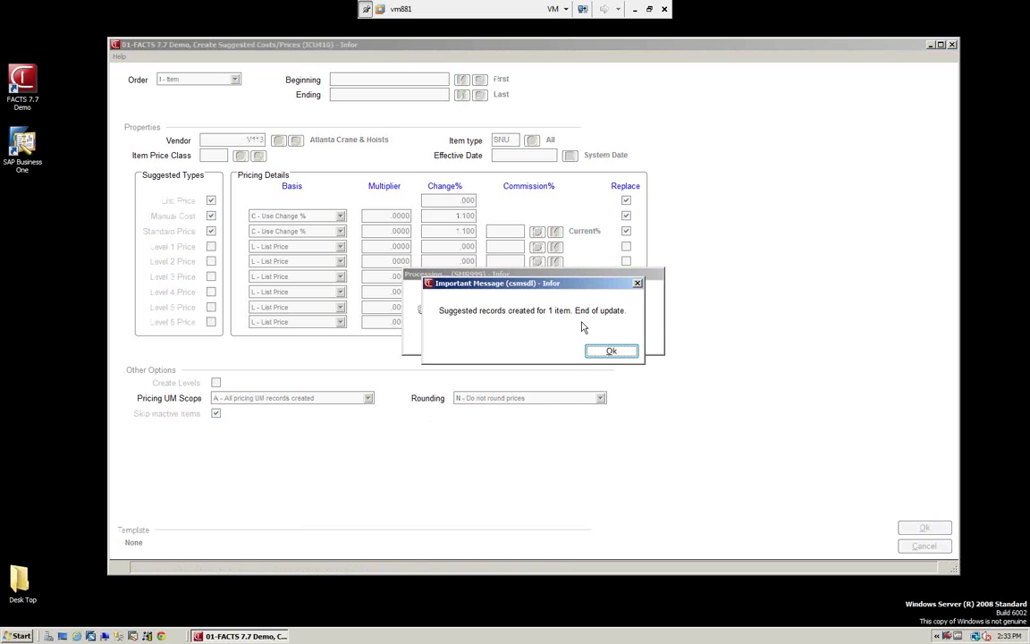
{"action": "left_click", "coordinate": [612, 351]}
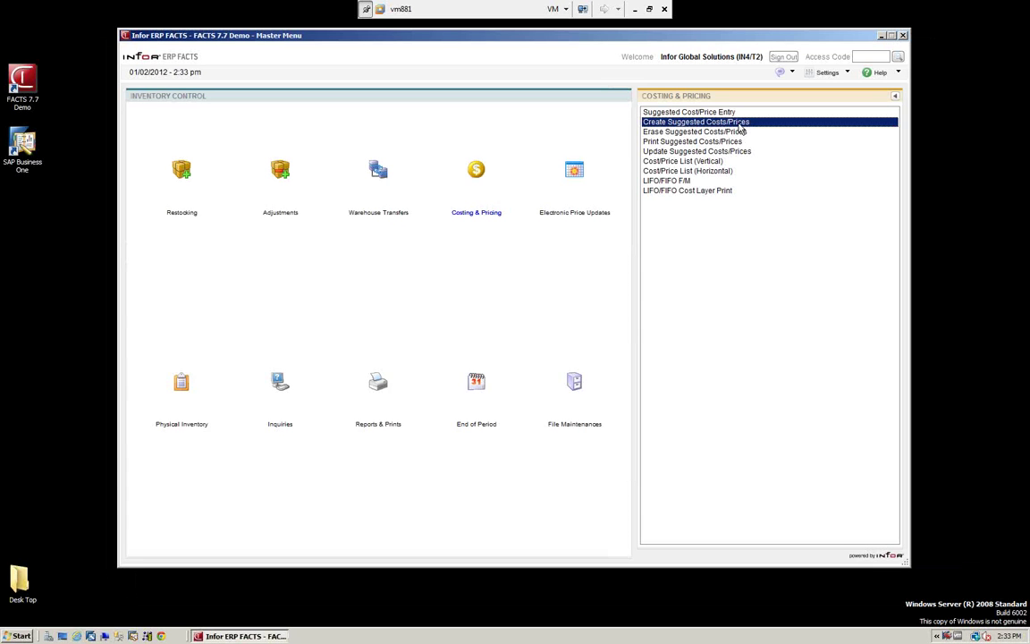
Print the suggested costs/prices report to file for all items and review its current and suggested amounts in a maximized view.
{"action": "left_click", "coordinate": [681, 142]}
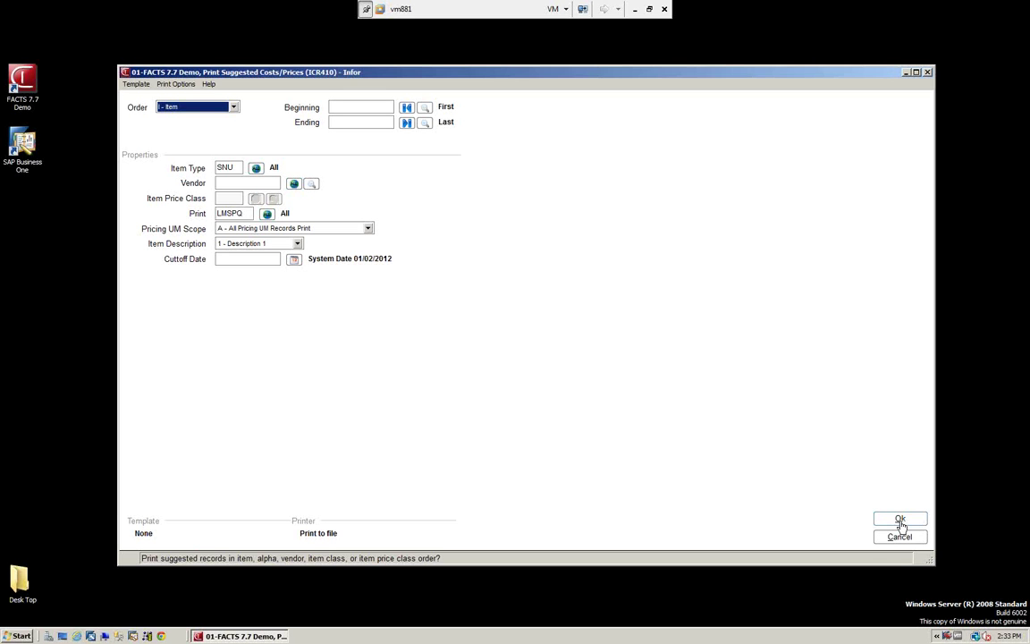
{"action": "left_click", "coordinate": [908, 526]}
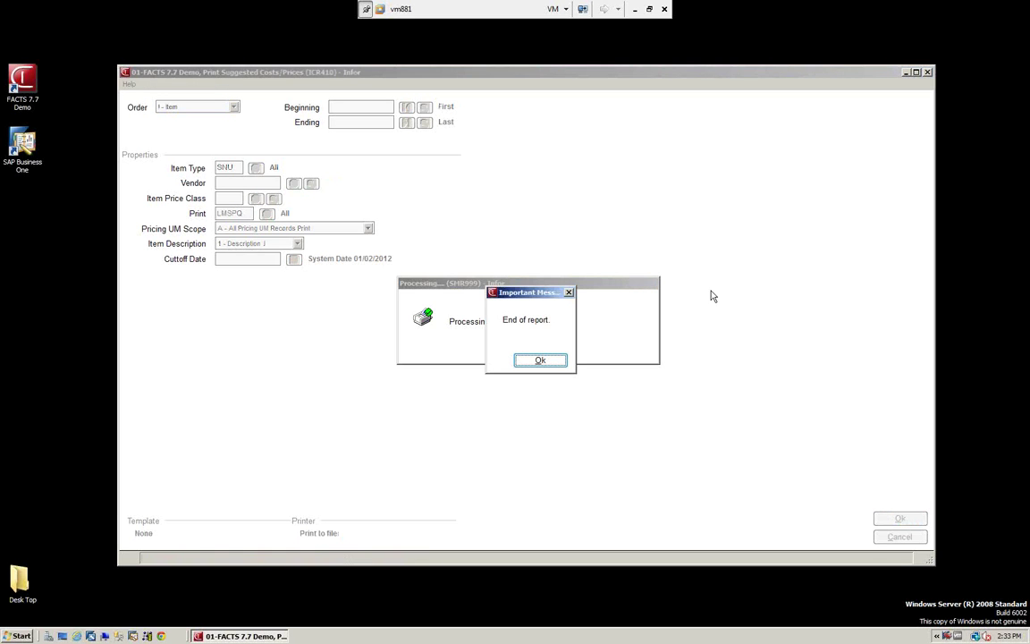
{"action": "left_click", "coordinate": [543, 359]}
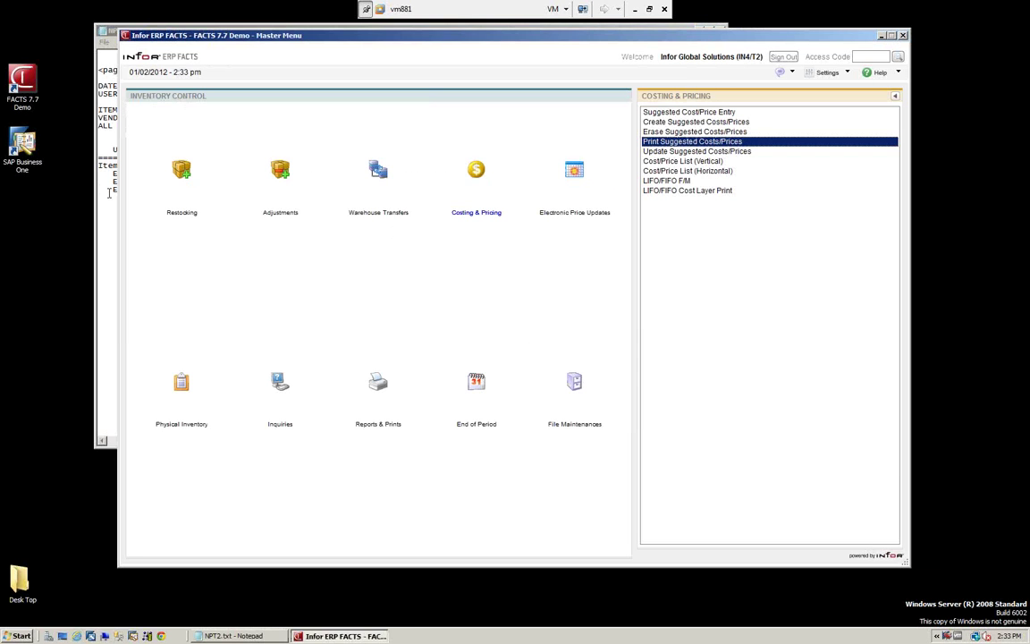
{"action": "left_click", "coordinate": [109, 193]}
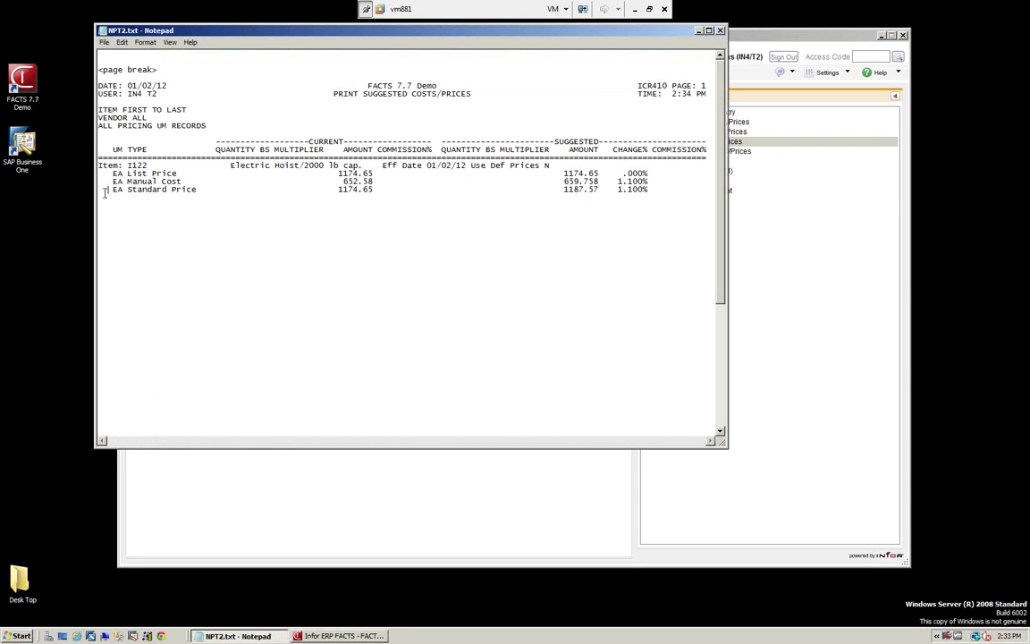
{"action": "double_click", "coordinate": [640, 29]}
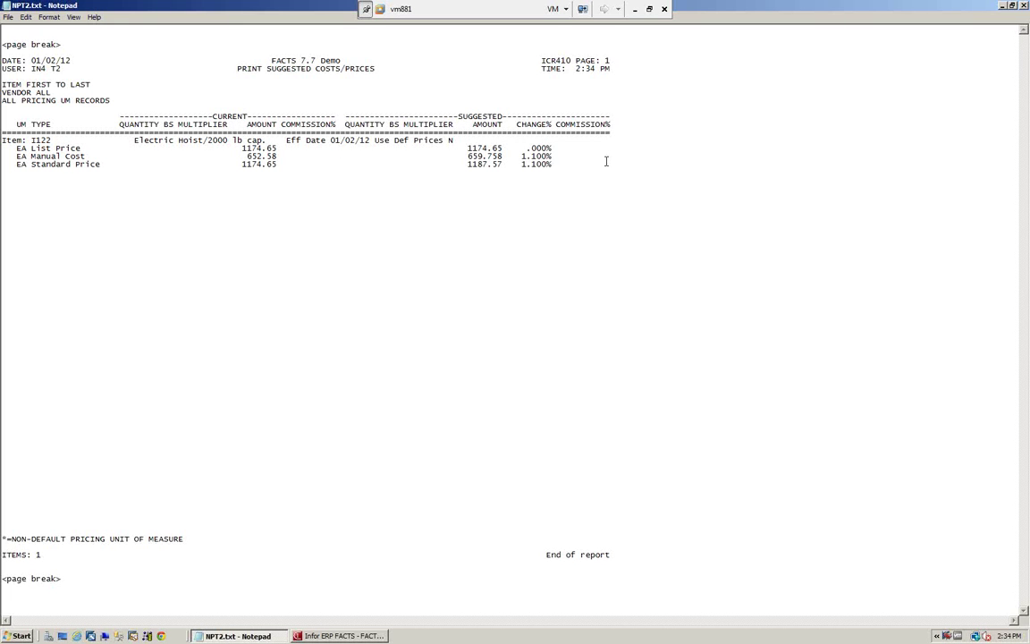
{"action": "left_click", "coordinate": [1024, 6]}
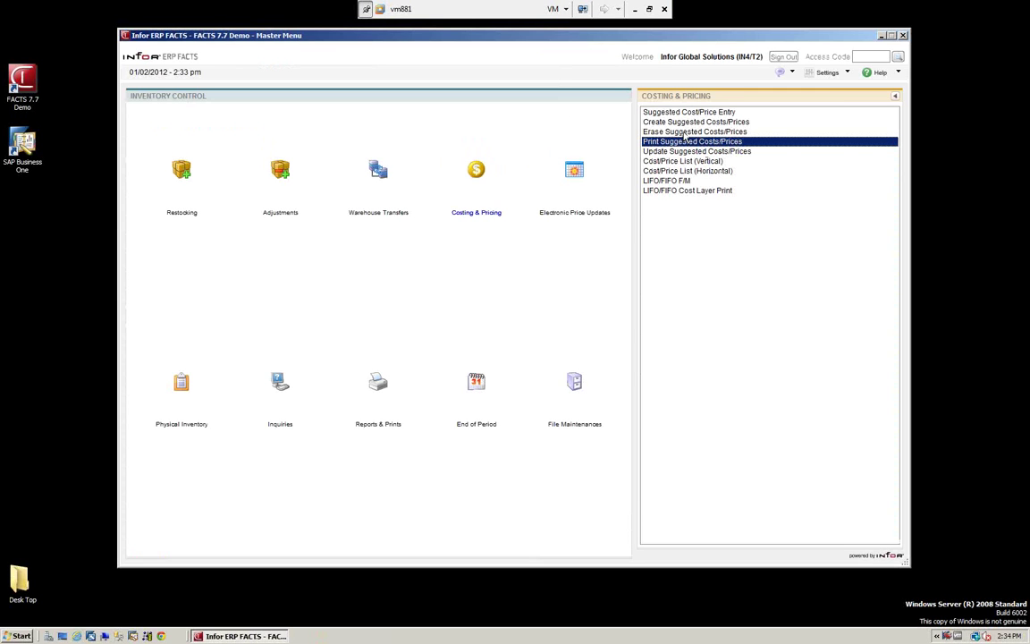
Erase the suggested costs/prices for all items and vendors, covering all pricing UM records with no cutoff date.
{"action": "left_click", "coordinate": [685, 132]}
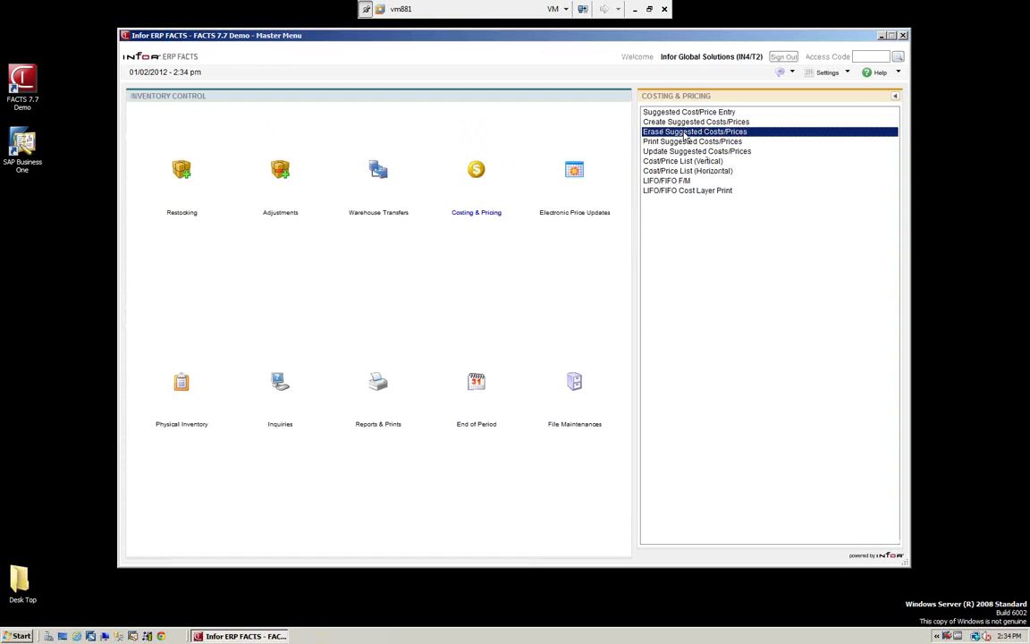
{"action": "double_click", "coordinate": [684, 133]}
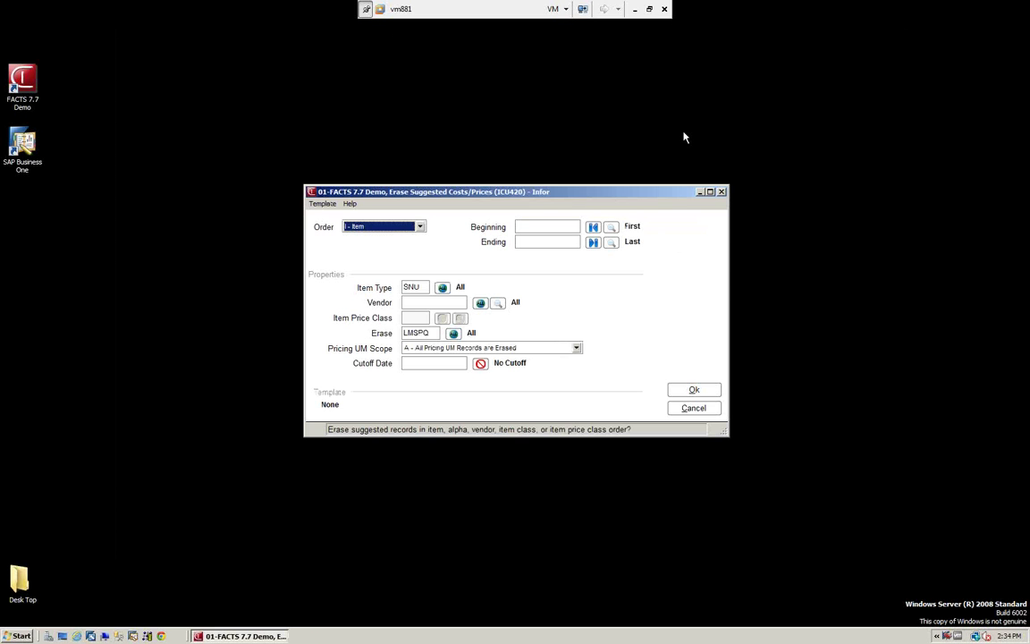
{"action": "left_click", "coordinate": [692, 391]}
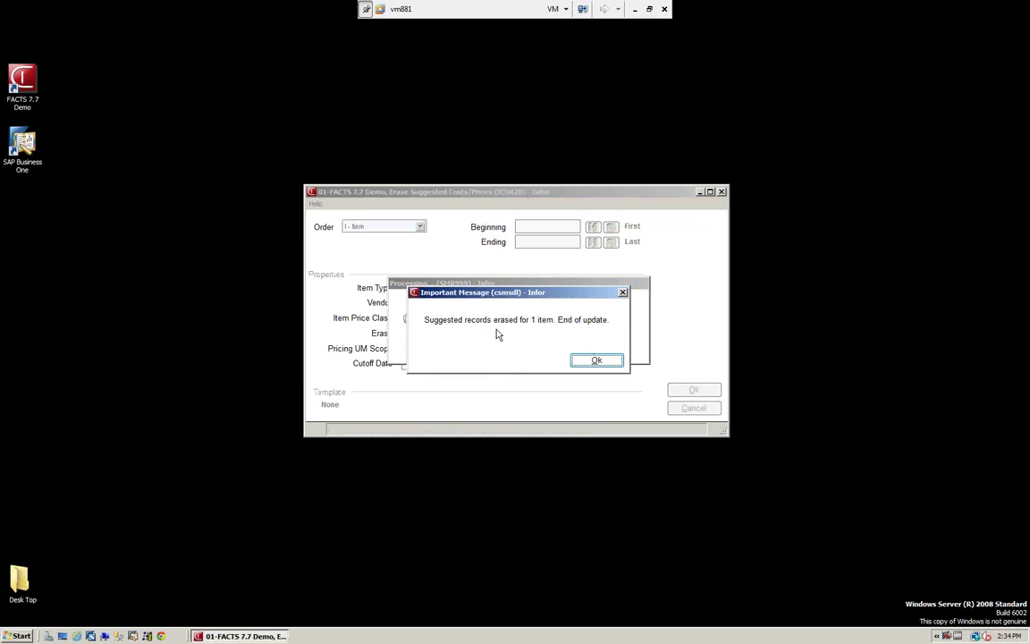
{"action": "left_click", "coordinate": [596, 361]}
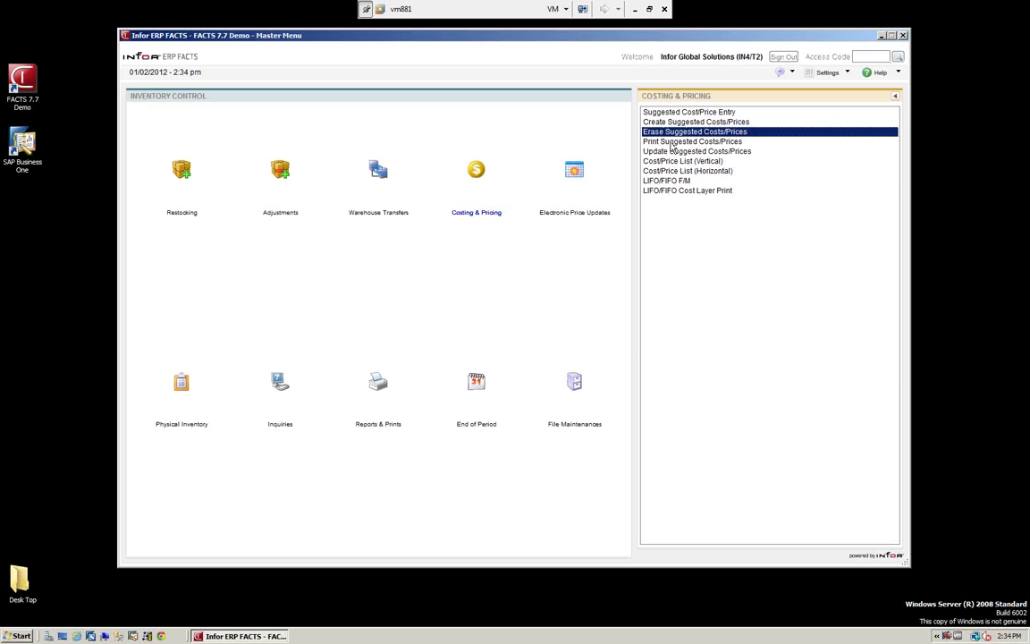
Print the suggested costs/prices report to file again and check it for remaining suggested records after the erase.
{"action": "left_click", "coordinate": [672, 142]}
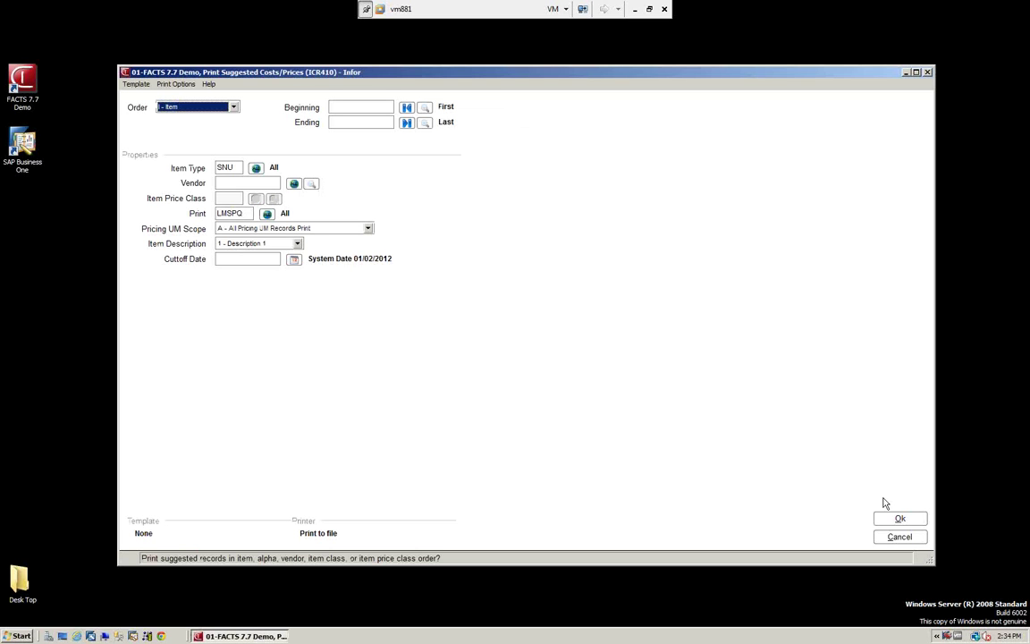
{"action": "left_click", "coordinate": [898, 518]}
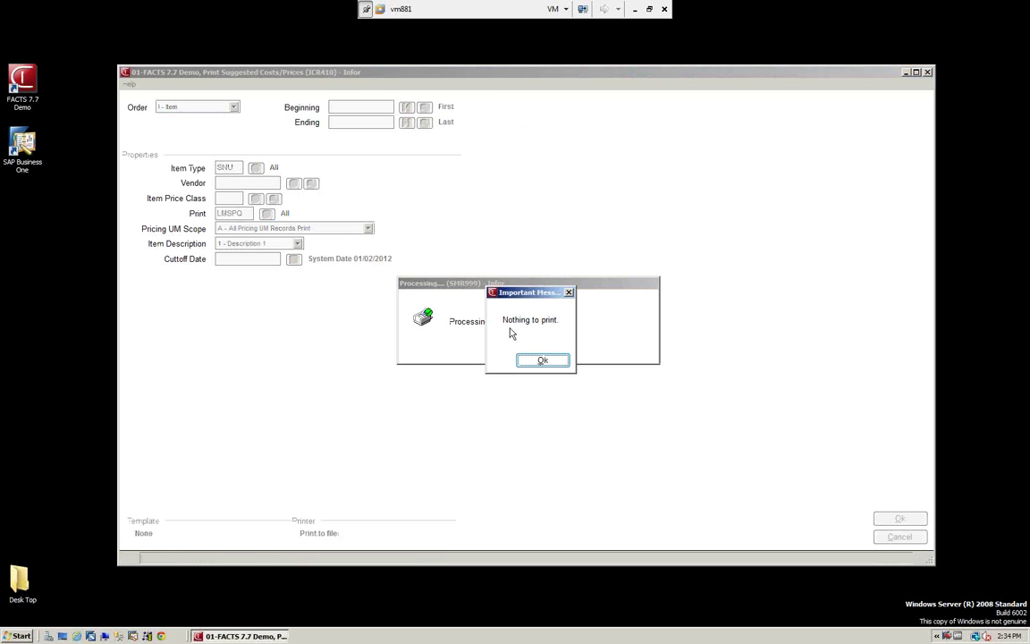
{"action": "left_click", "coordinate": [543, 360]}
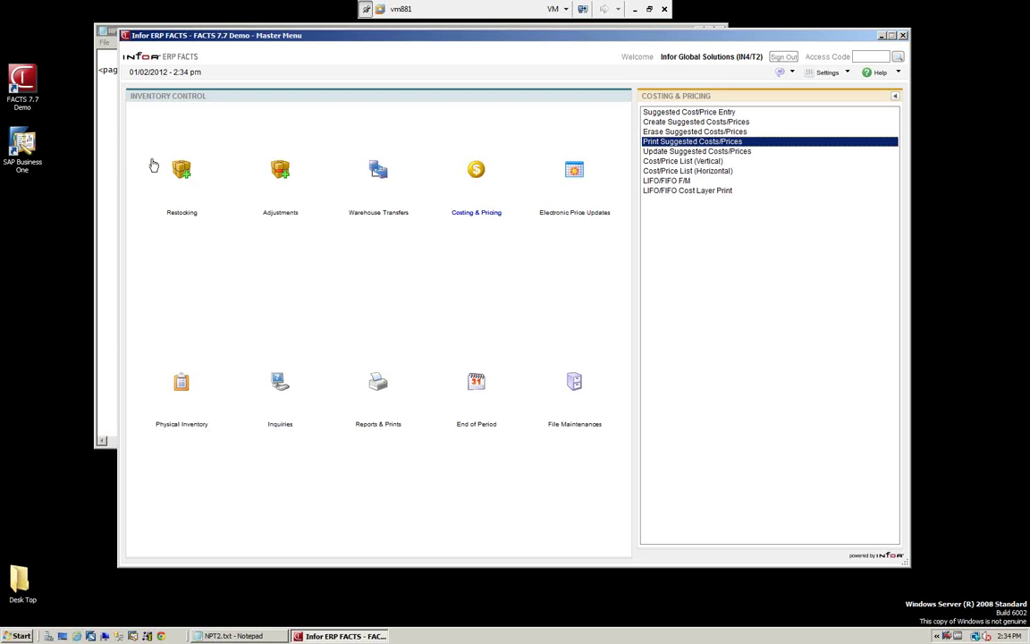
{"action": "left_click", "coordinate": [104, 156]}
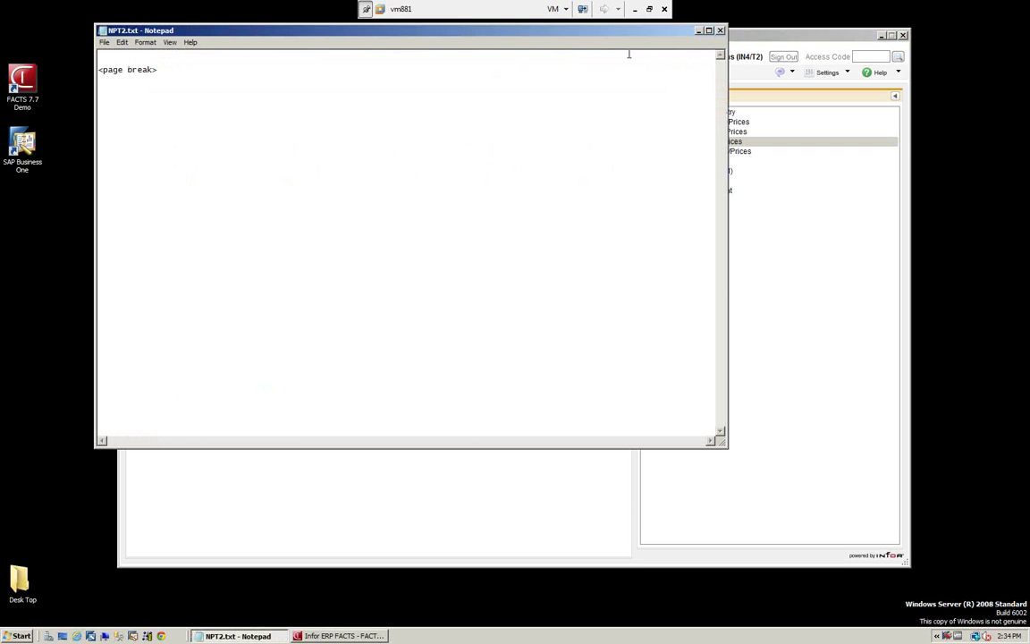
{"action": "key", "text": "alt+F4"}
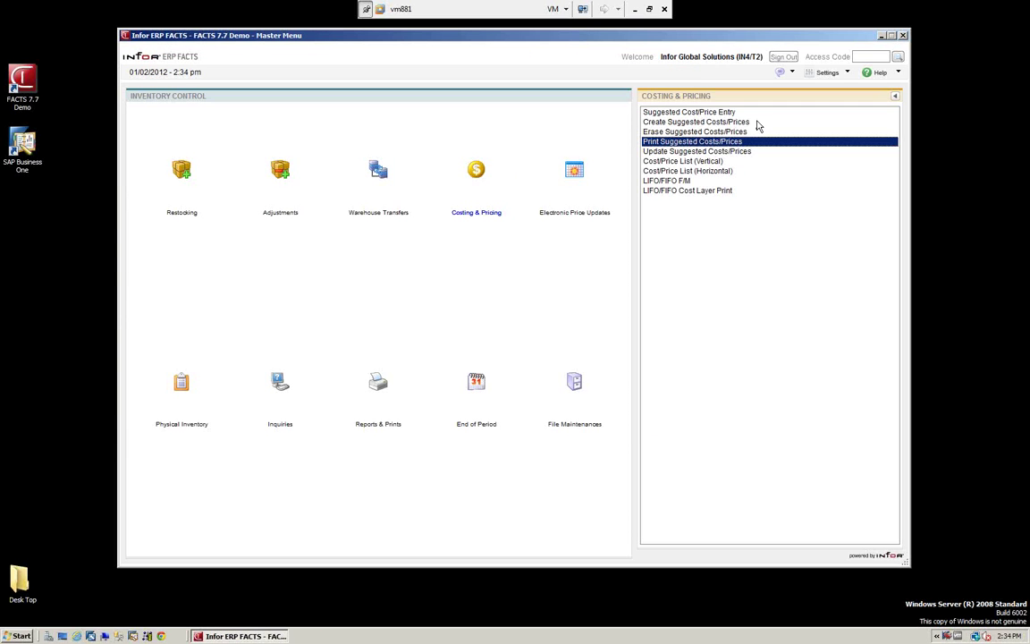
{"action": "left_click", "coordinate": [724, 122]}
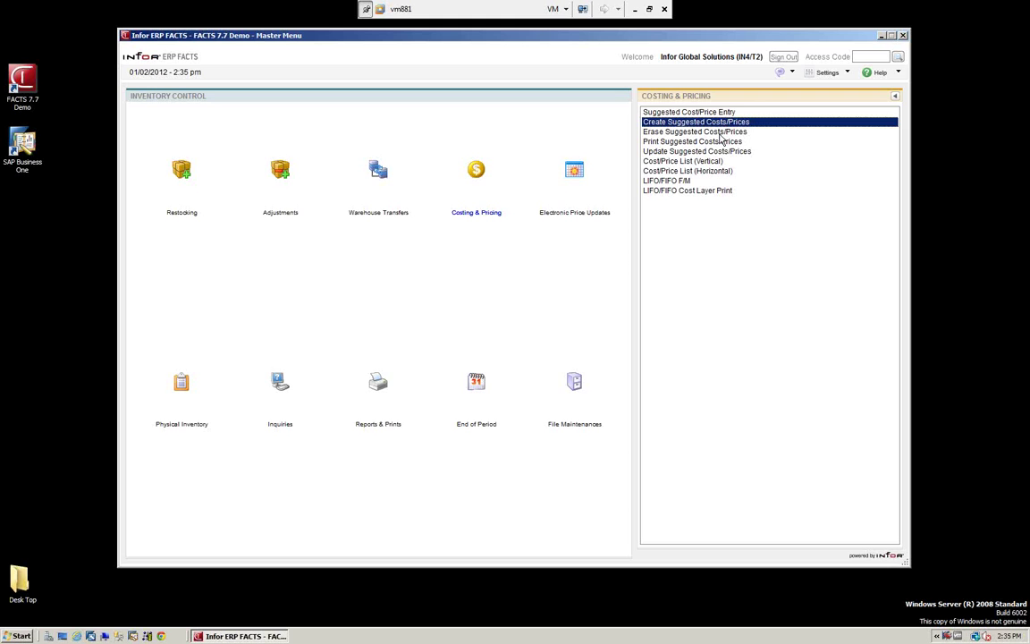
{"action": "left_click", "coordinate": [721, 135]}
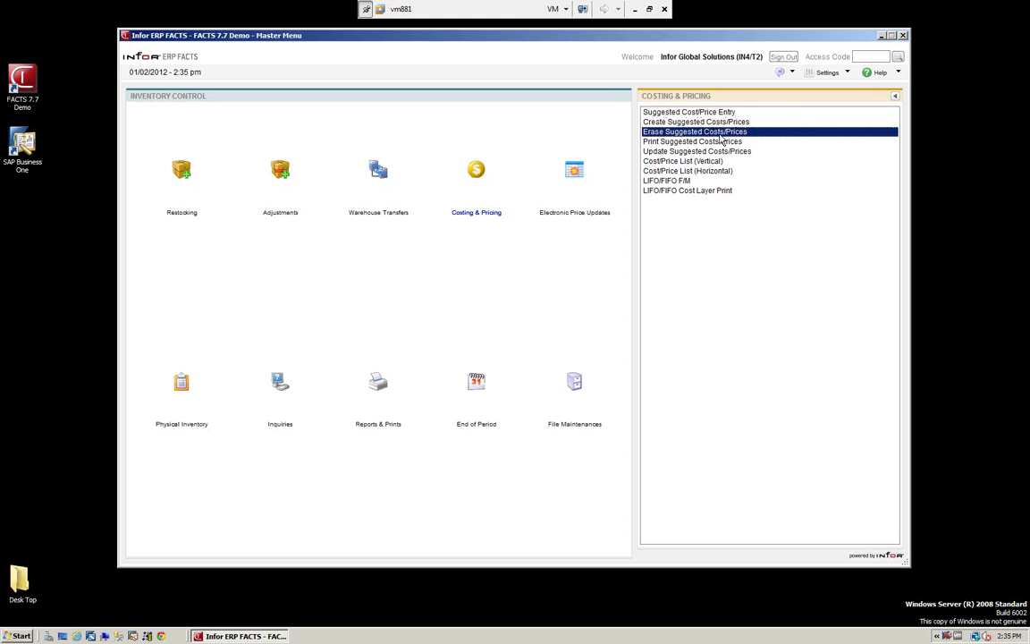
{"action": "left_click", "coordinate": [711, 143]}
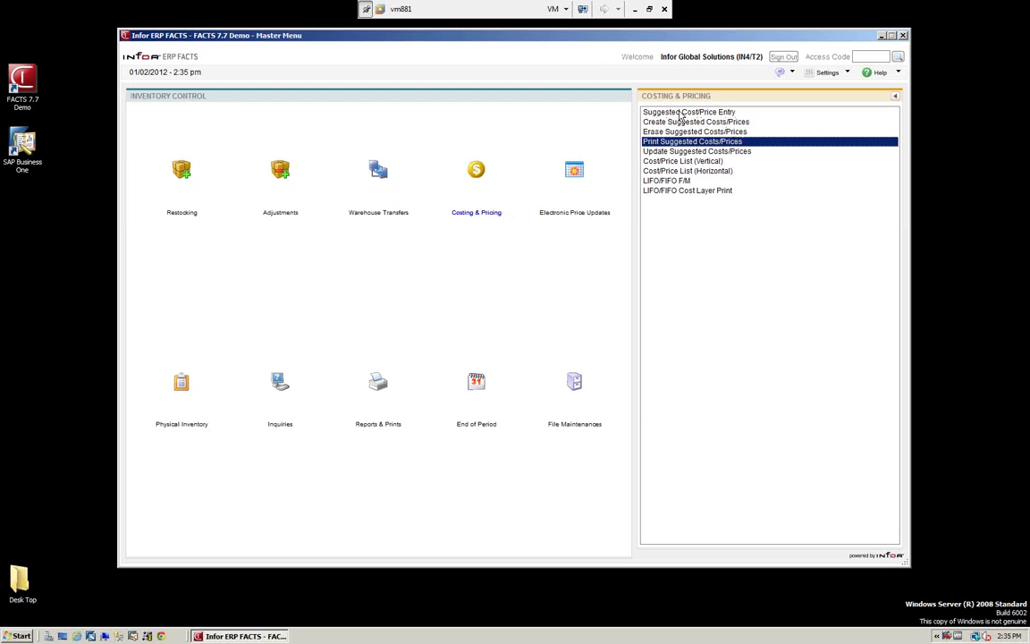
{"action": "left_click", "coordinate": [706, 152]}
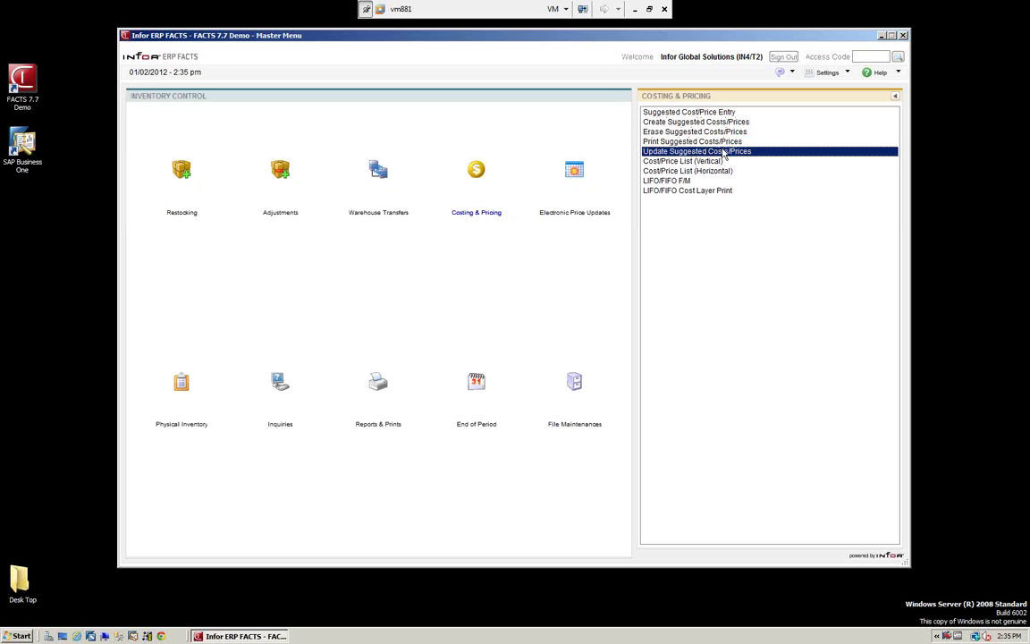
Start the Cost/Price List (Vertical) report and set its printer to 0, Print to file.
{"action": "left_click", "coordinate": [702, 161]}
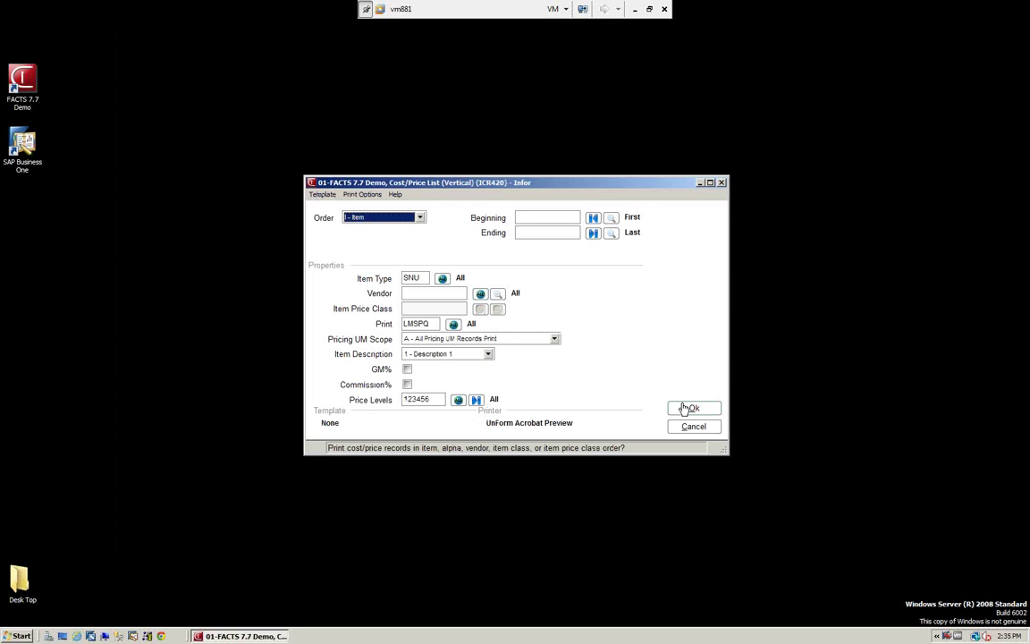
{"action": "left_click", "coordinate": [361, 195]}
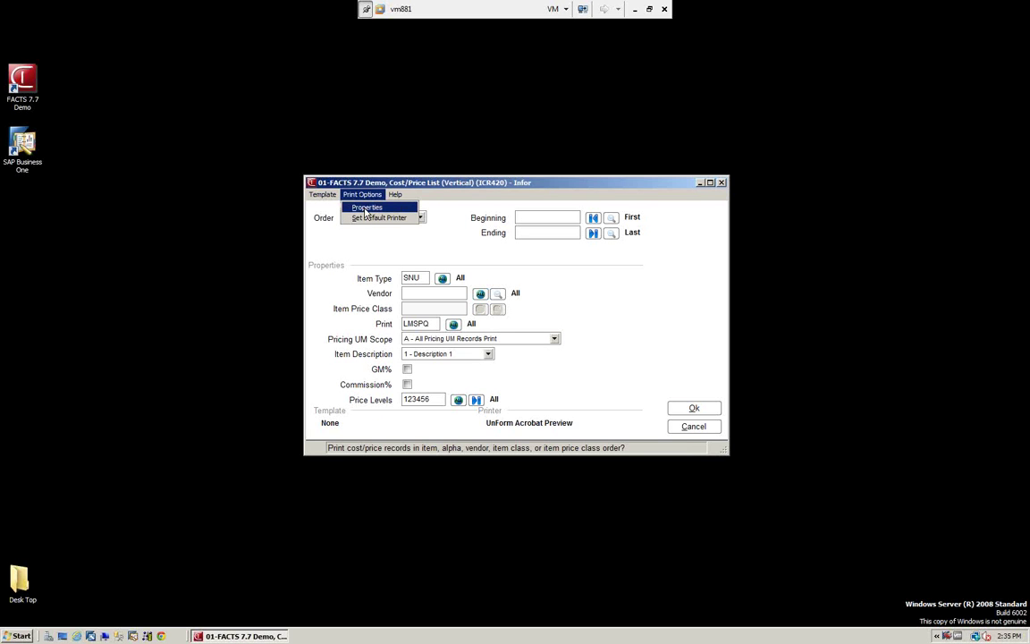
{"action": "left_click", "coordinate": [365, 208]}
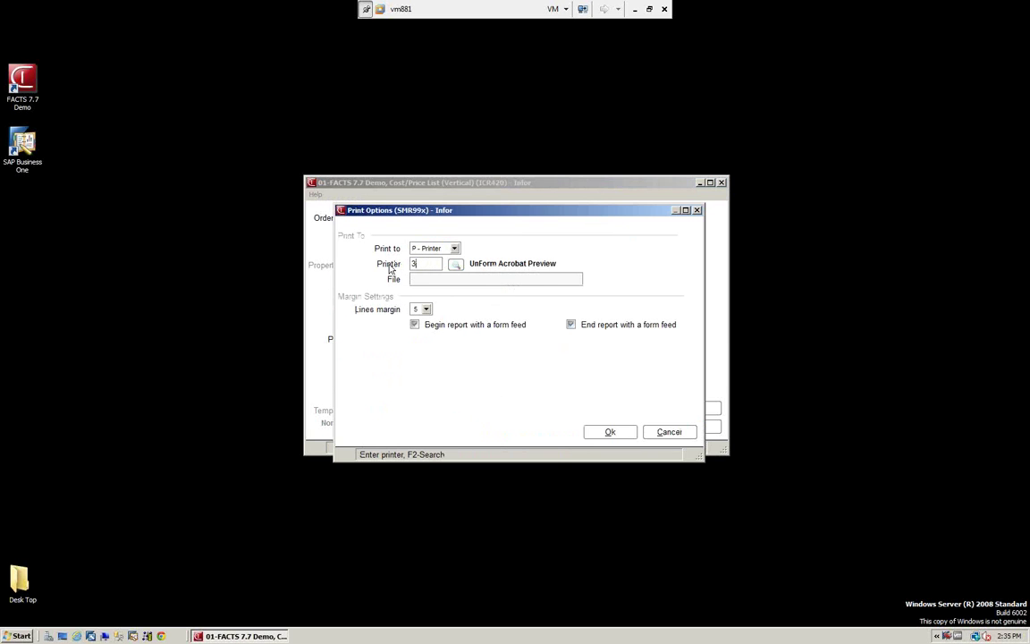
{"action": "key", "text": "BackSpace"}
{"action": "type", "text": "0"}
{"action": "key", "text": "Tab"}
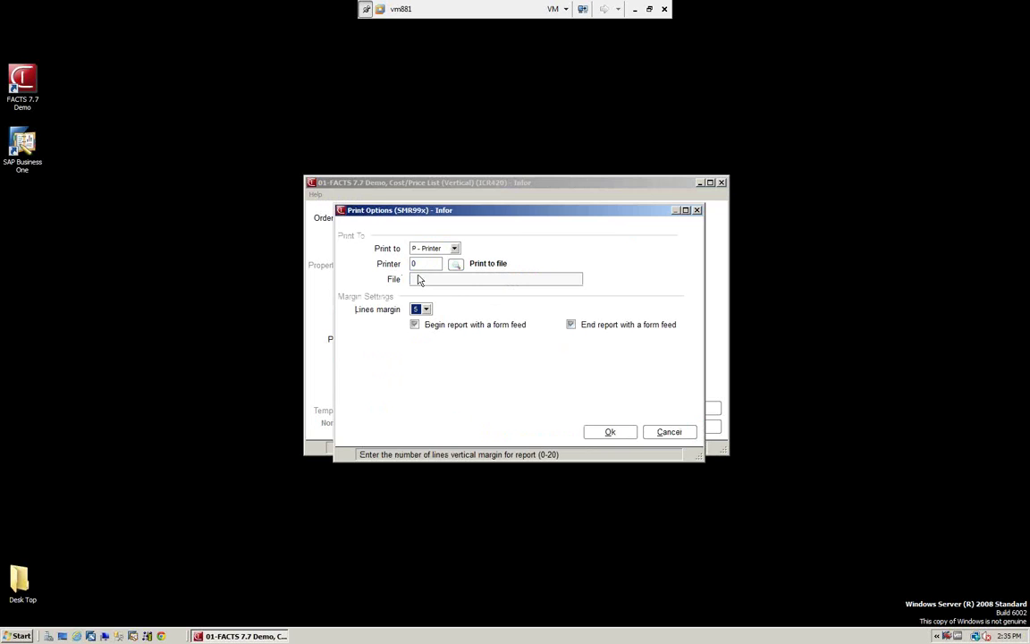
{"action": "left_click", "coordinate": [608, 435]}
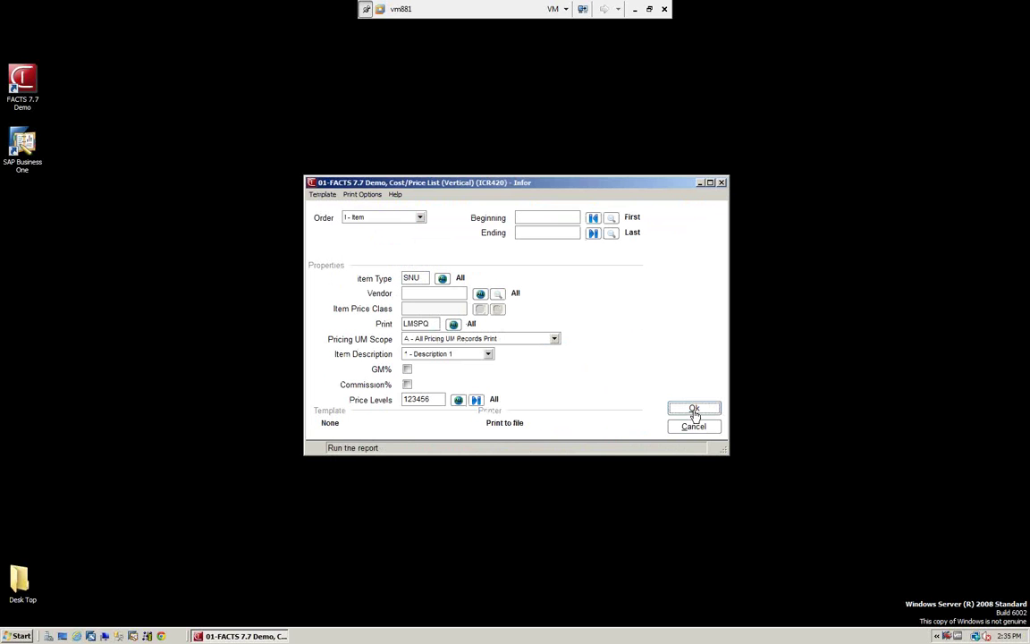
Run the vertical cost/price list for all items and vendors and review the listed costs and prices in a maximized view.
{"action": "left_click", "coordinate": [693, 410]}
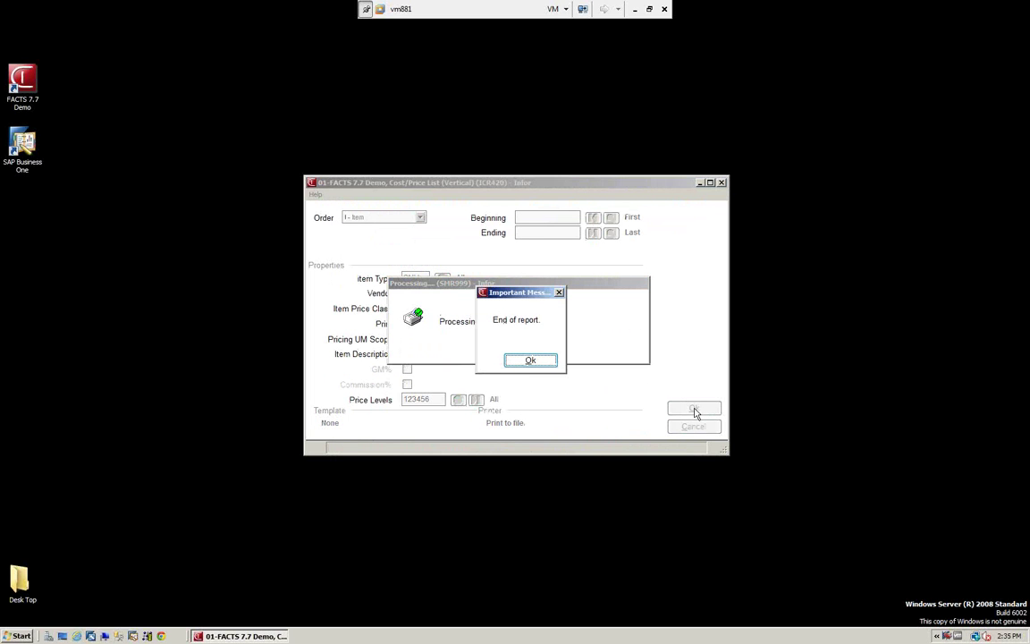
{"action": "left_click", "coordinate": [526, 360]}
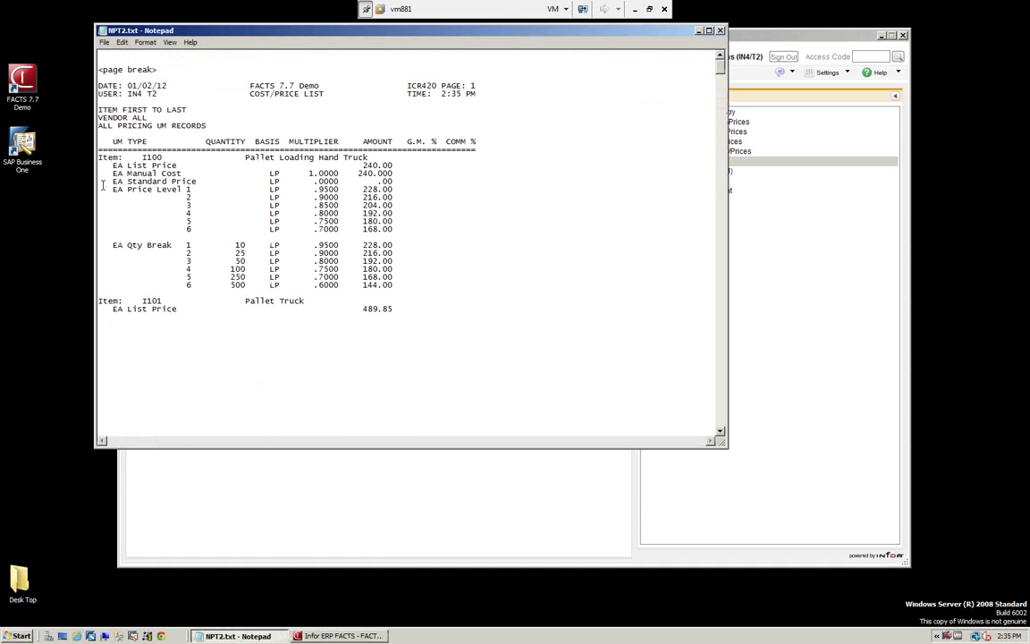
{"action": "left_click", "coordinate": [710, 31]}
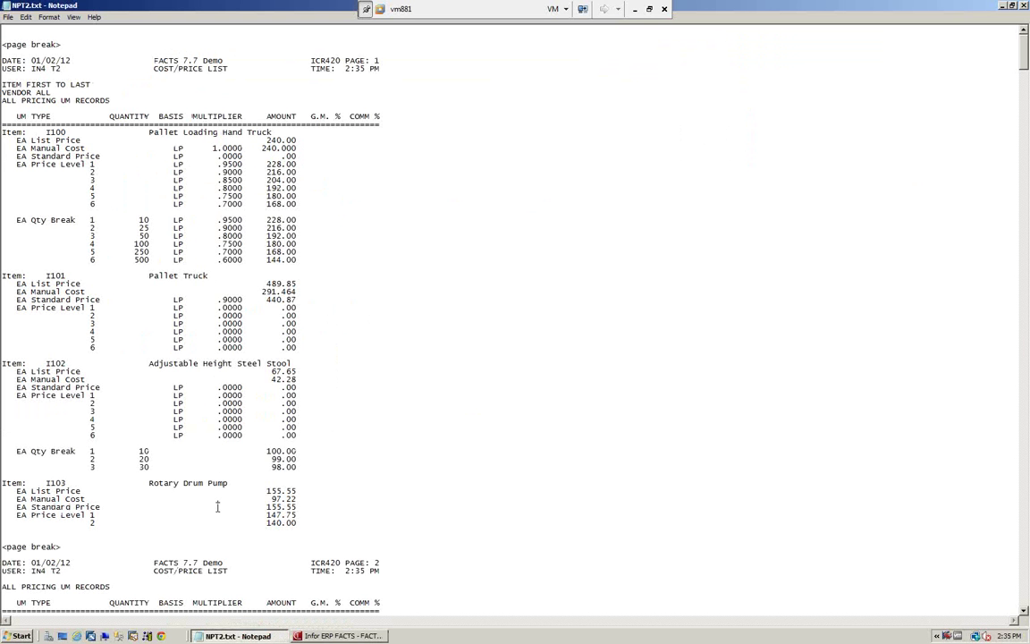
{"action": "left_click", "coordinate": [1023, 7]}
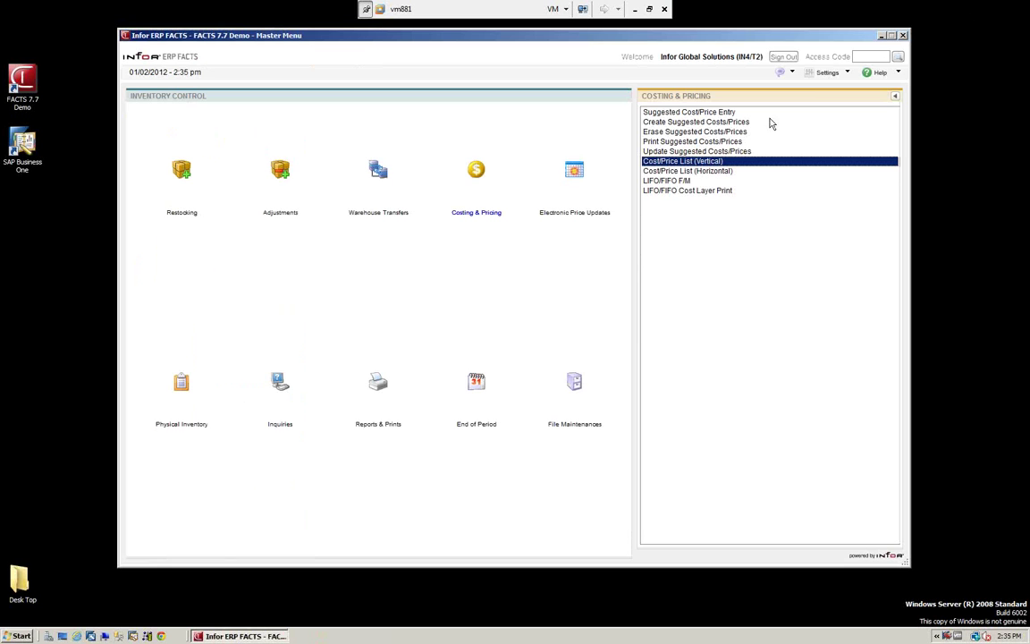
Run the Cost/Price List (Horizontal) report for all items and vendors with the printer set to 0, Print to file.
{"action": "left_click", "coordinate": [786, 170]}
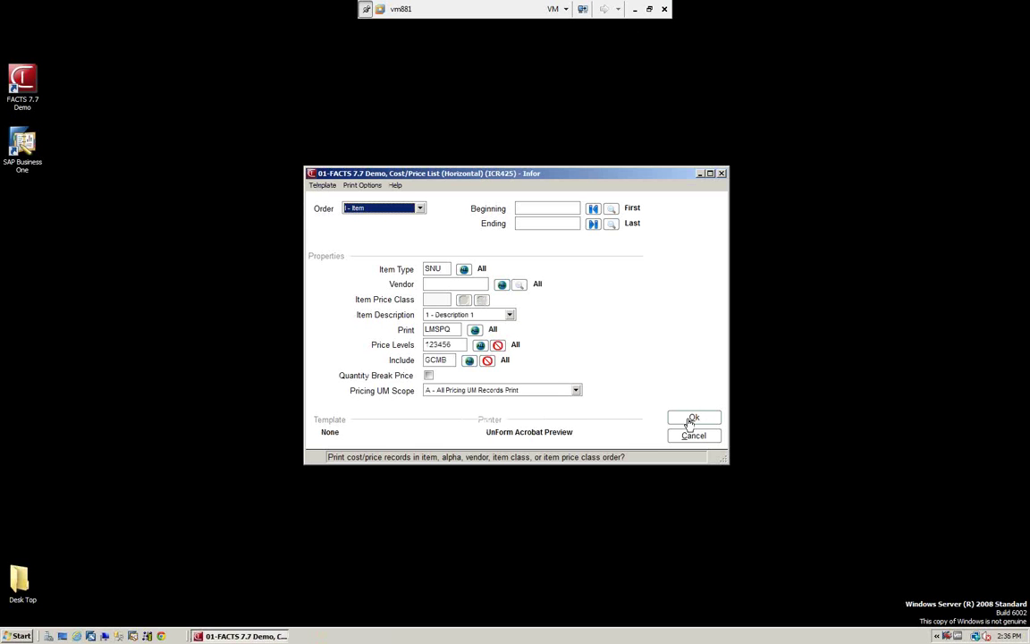
{"action": "left_click", "coordinate": [361, 185]}
{"action": "left_click", "coordinate": [365, 199]}
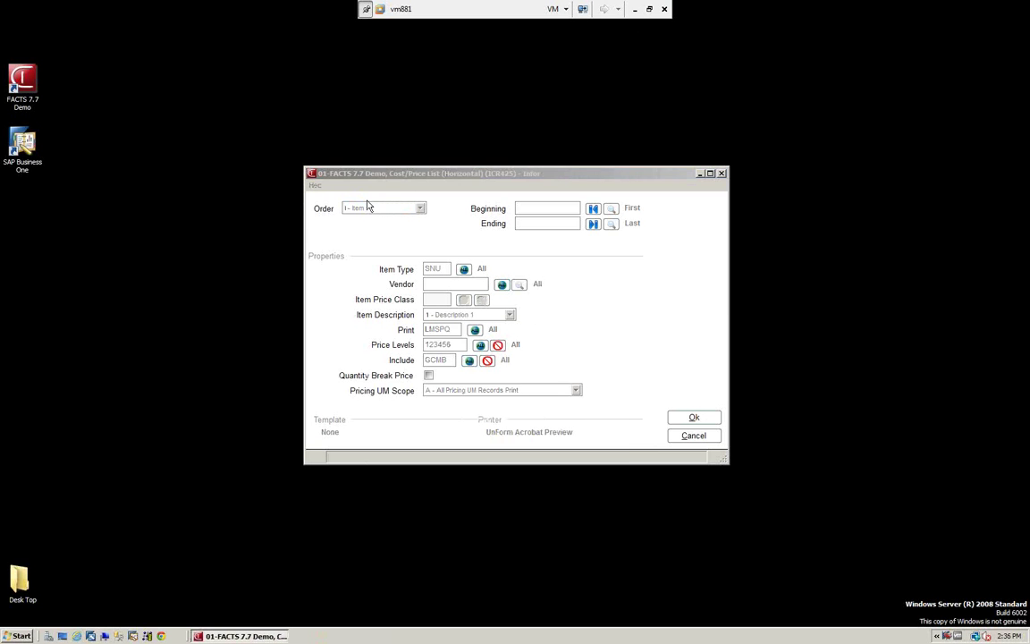
{"action": "left_click", "coordinate": [427, 266]}
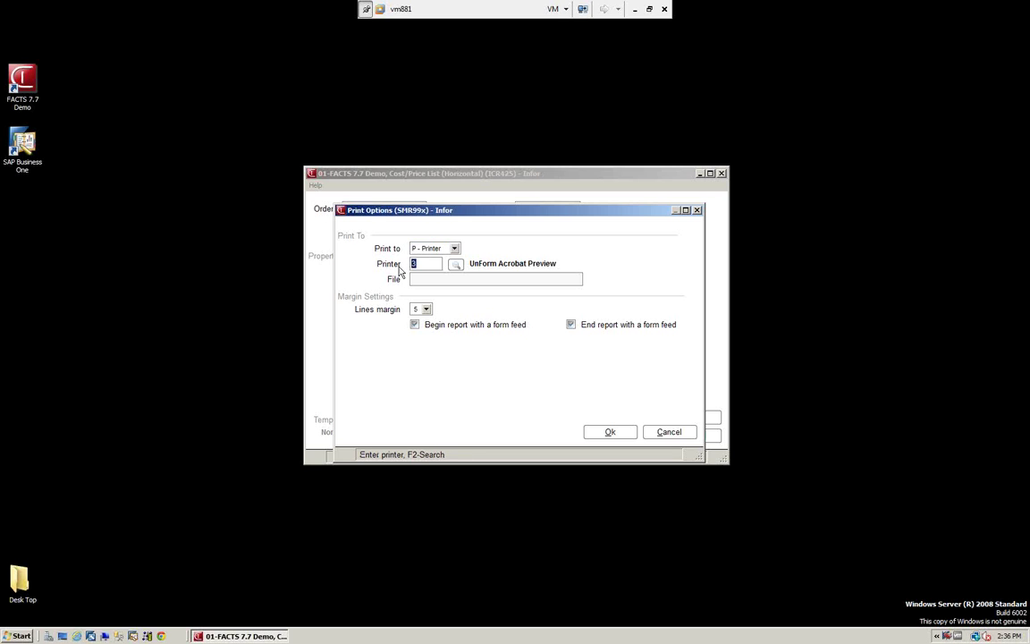
{"action": "type", "text": "0"}
{"action": "left_click", "coordinate": [613, 433]}
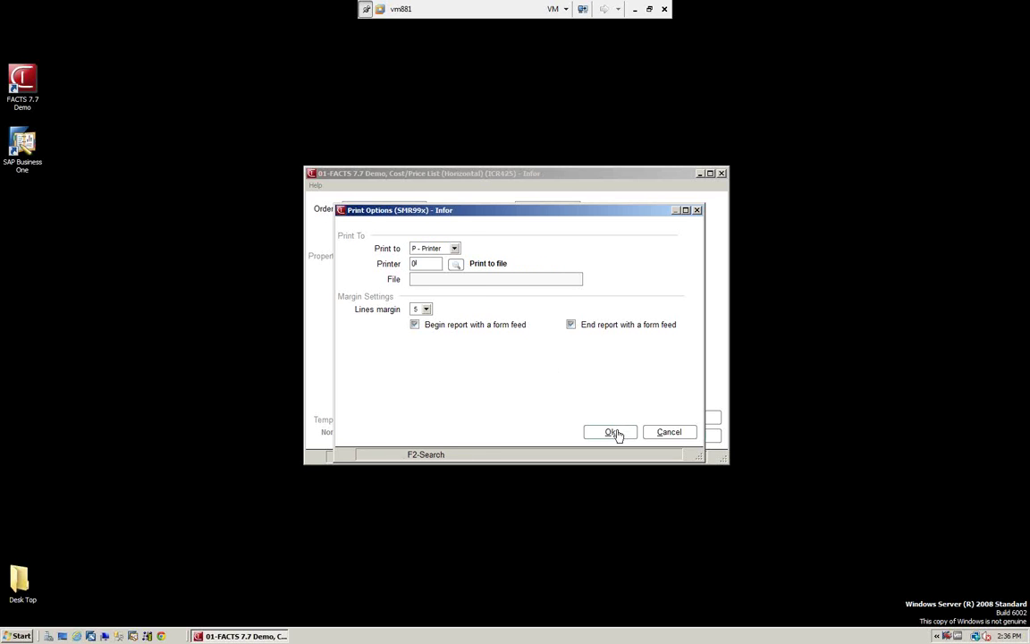
{"action": "left_click", "coordinate": [693, 418]}
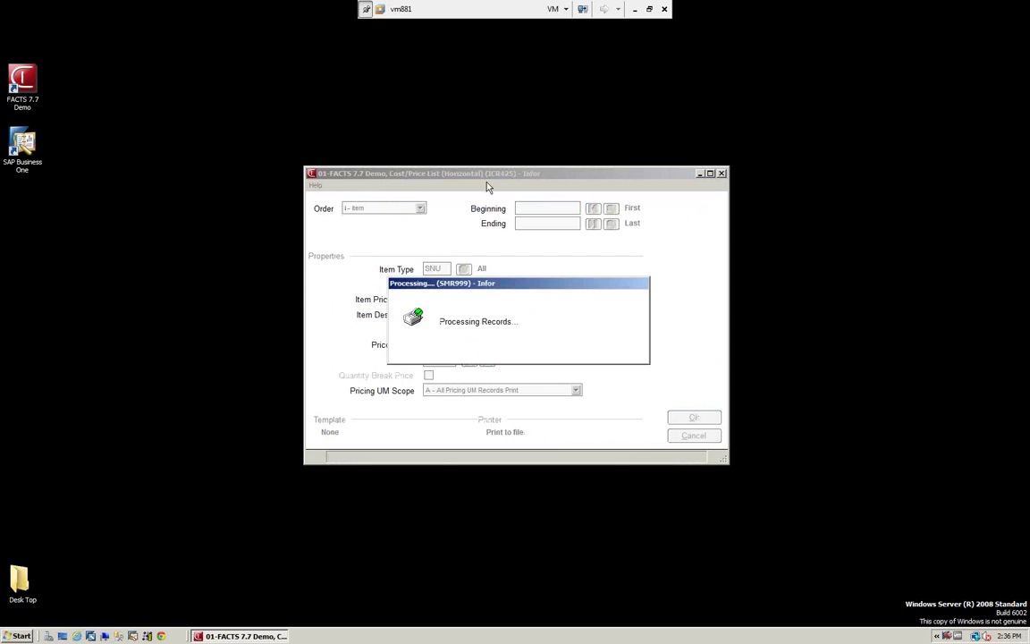
Review the horizontal cost/price list in a maximized view and close the report file.
{"action": "left_click", "coordinate": [529, 361]}
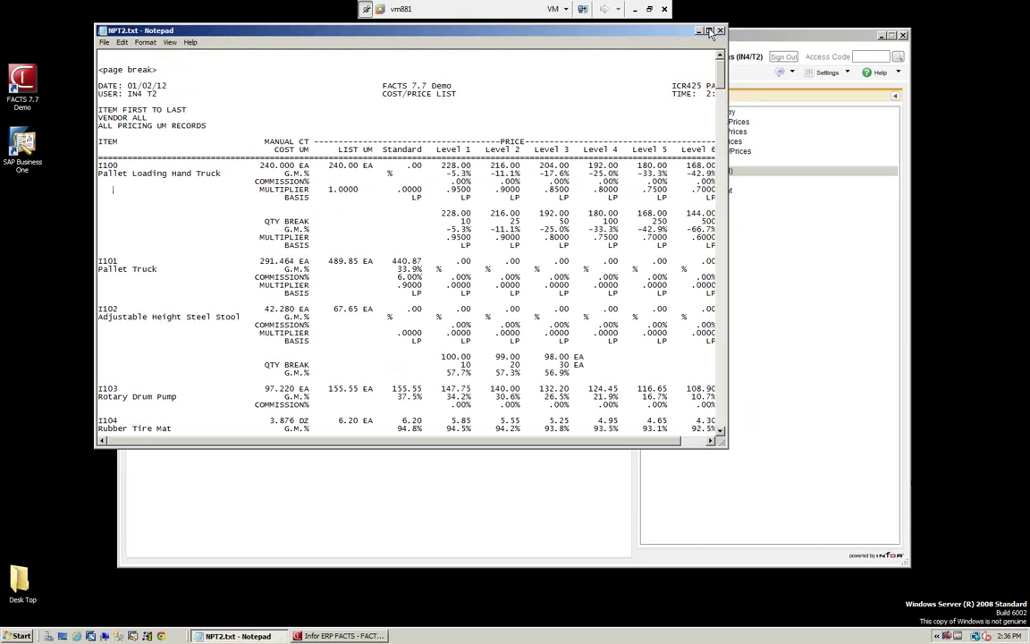
{"action": "left_click", "coordinate": [700, 30]}
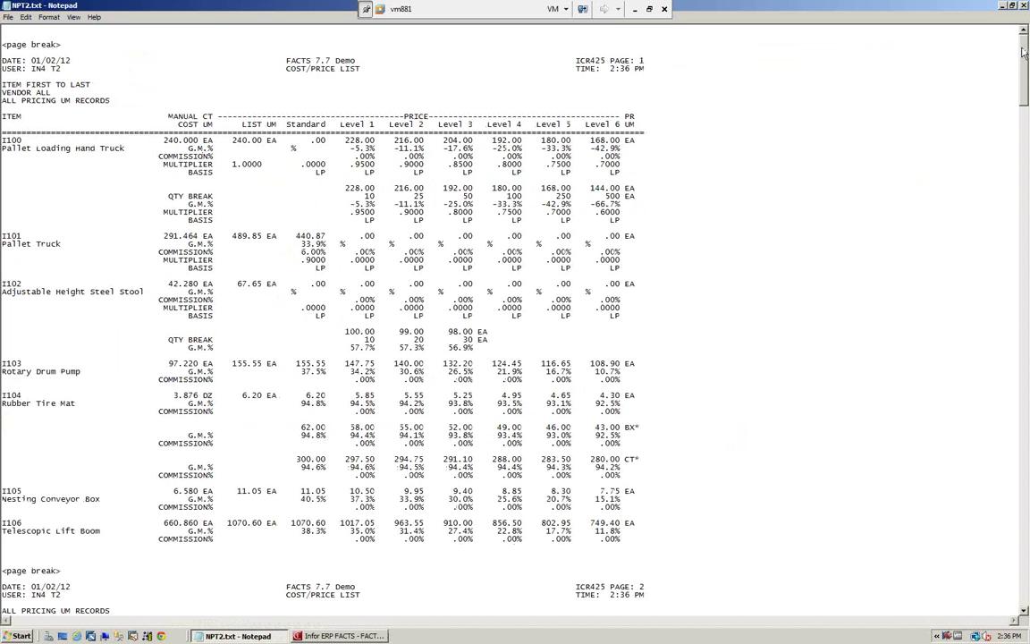
{"action": "left_click", "coordinate": [1025, 6]}
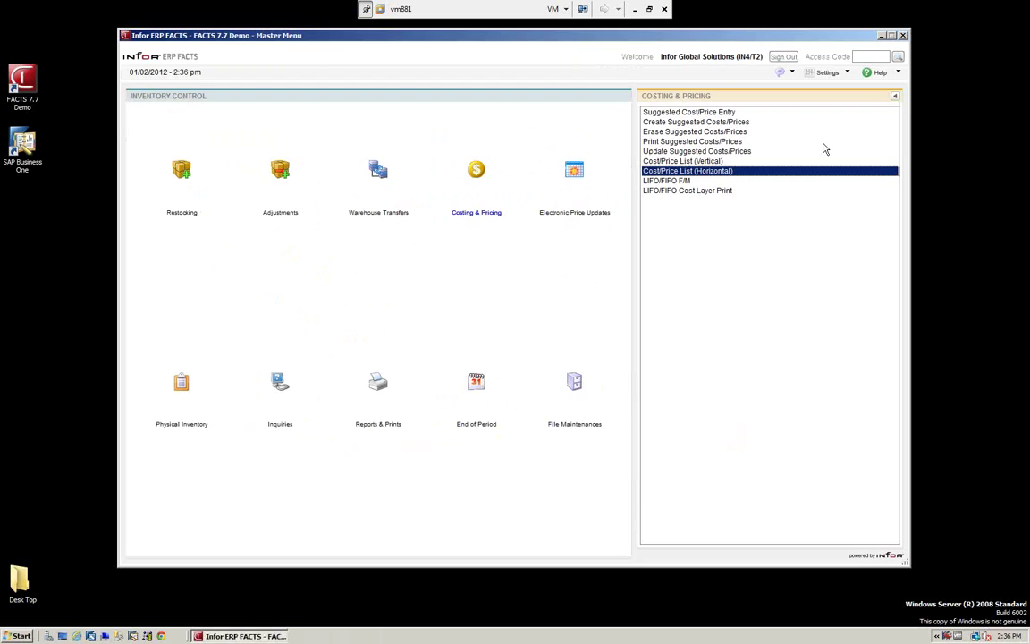
Examine the LIFO/FIFO F/M cost layers of item I100 in warehouse 01, including received quantities and costs, and close the record.
{"action": "left_click", "coordinate": [682, 181]}
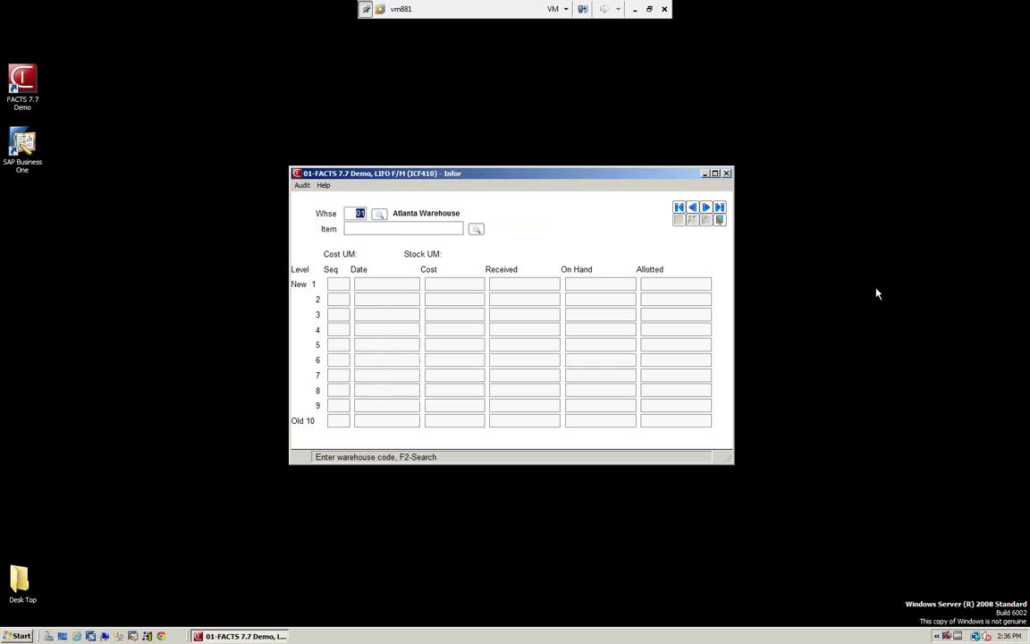
{"action": "key", "text": "Return"}
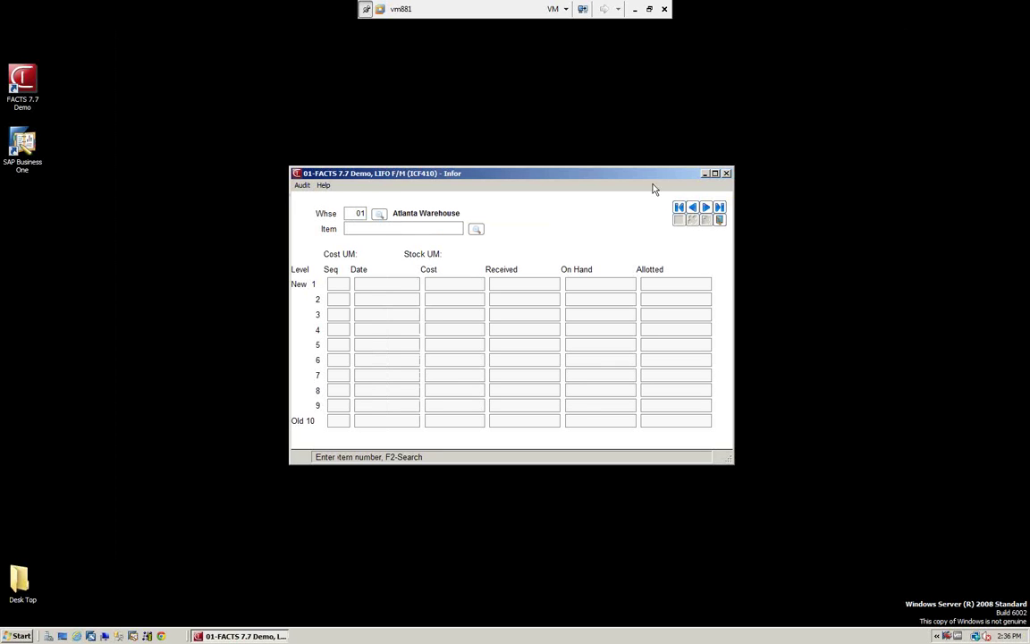
{"action": "left_click", "coordinate": [476, 234]}
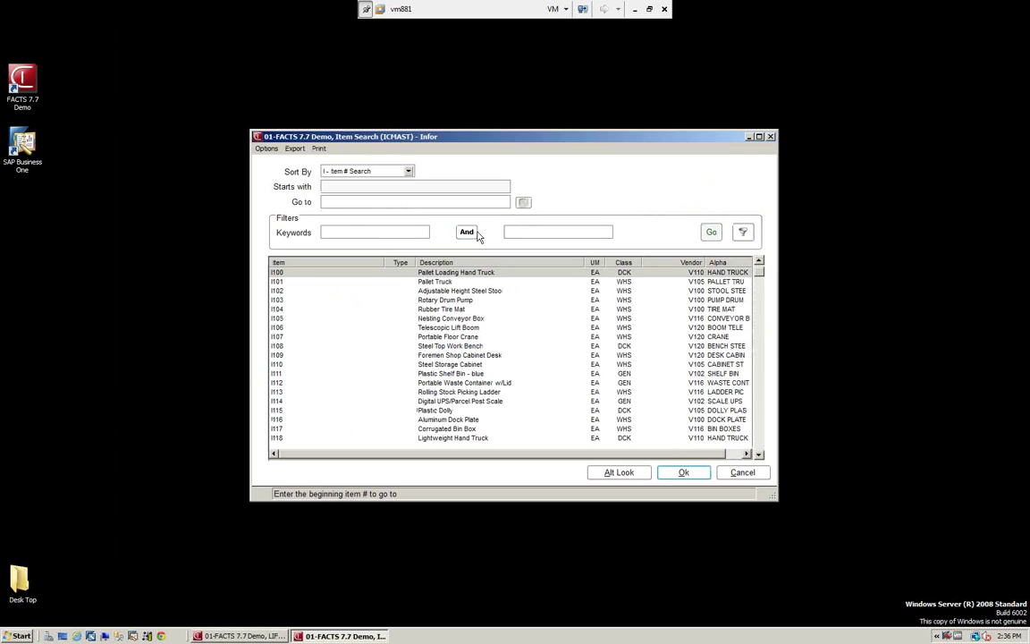
{"action": "left_click", "coordinate": [685, 472]}
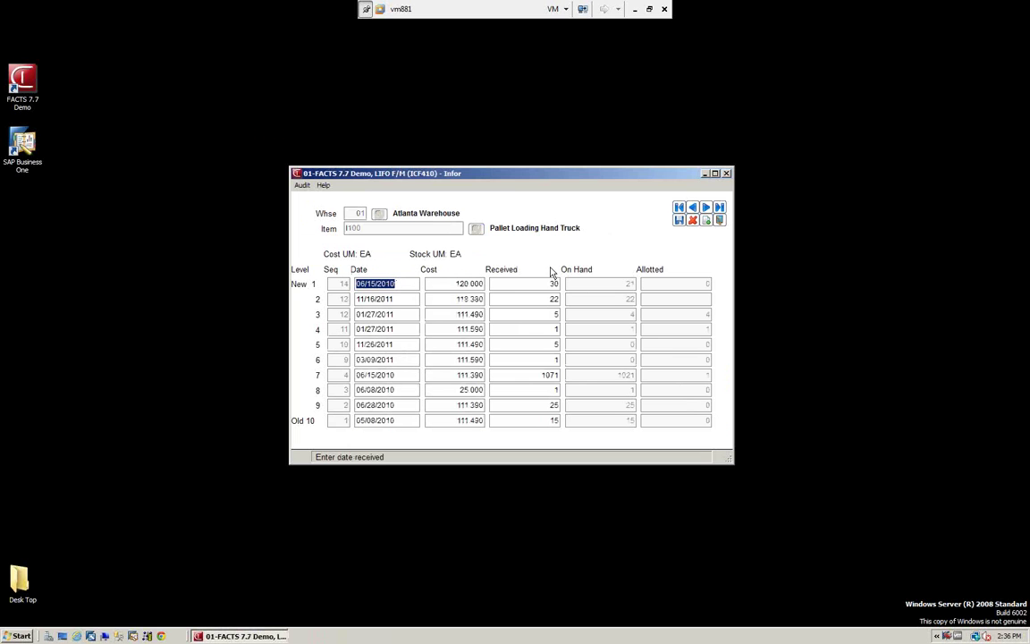
{"action": "left_click", "coordinate": [531, 295]}
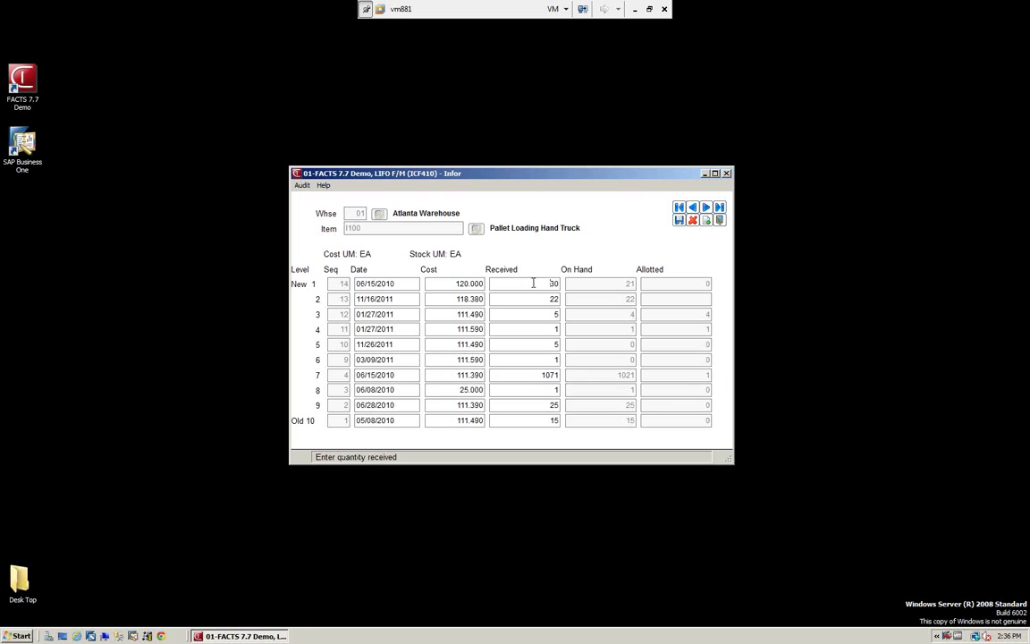
{"action": "left_click", "coordinate": [464, 298]}
{"action": "key", "text": "alt"}
{"action": "left_click", "coordinate": [726, 174]}
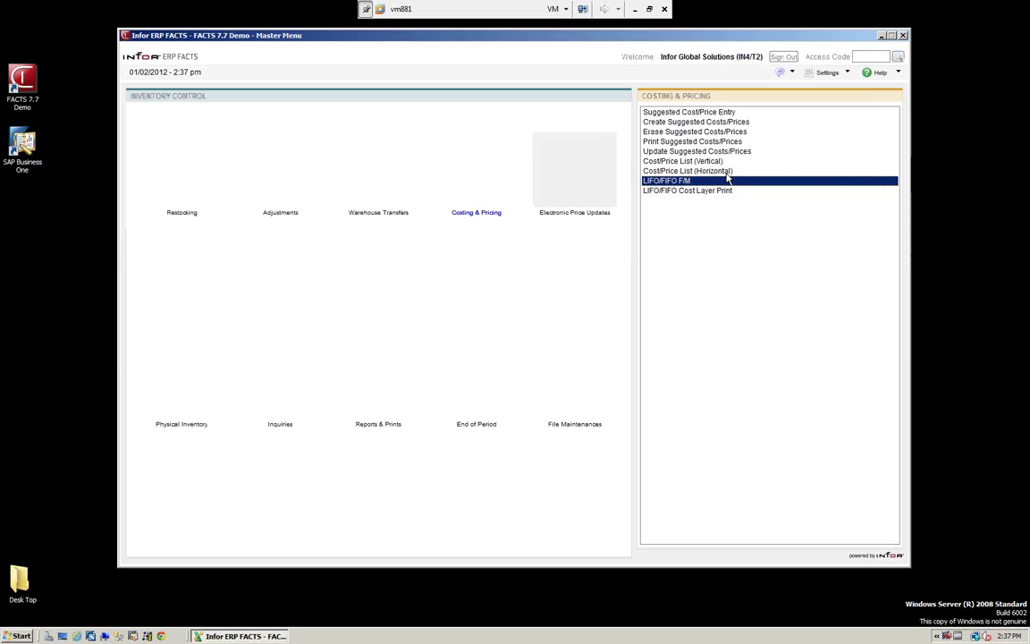
View the selection options of the LIFO/FIFO Cost Layer Print report and leave it without printing.
{"action": "left_click", "coordinate": [680, 192]}
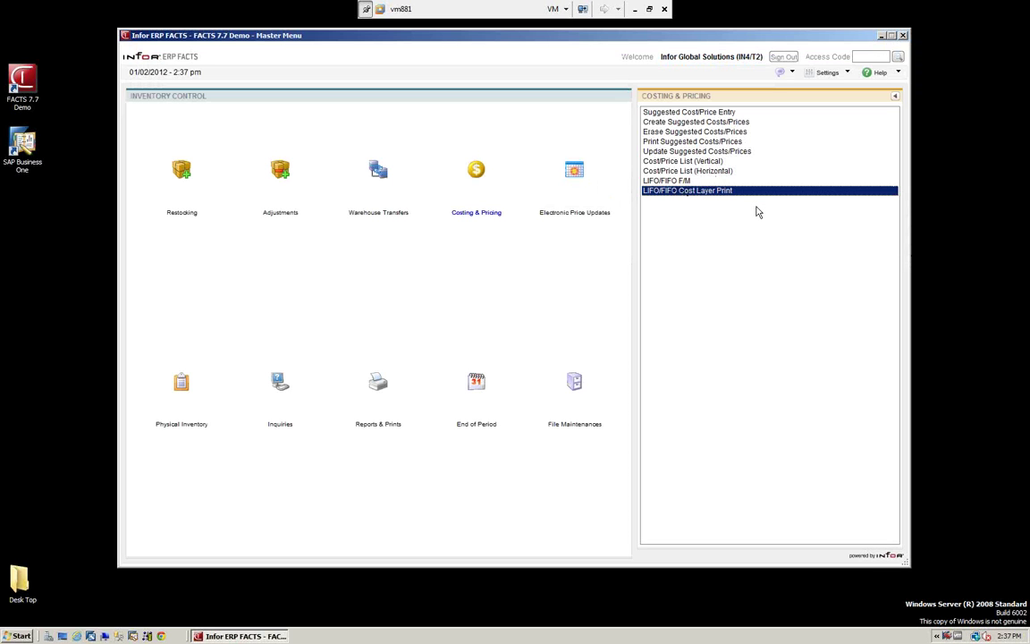
{"action": "key", "text": "Return"}
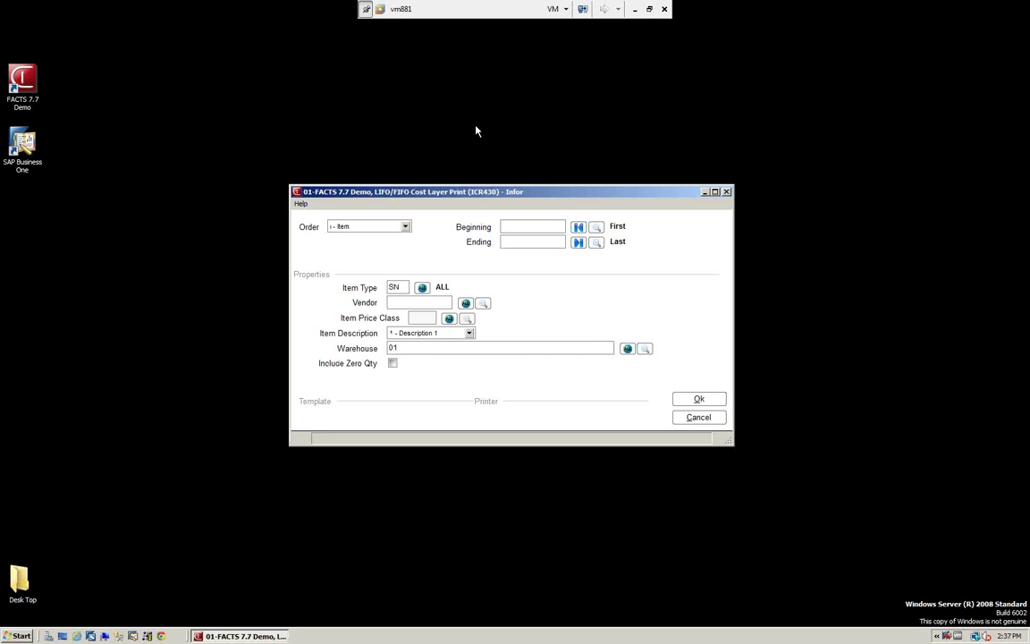
{"action": "left_click", "coordinate": [699, 418]}
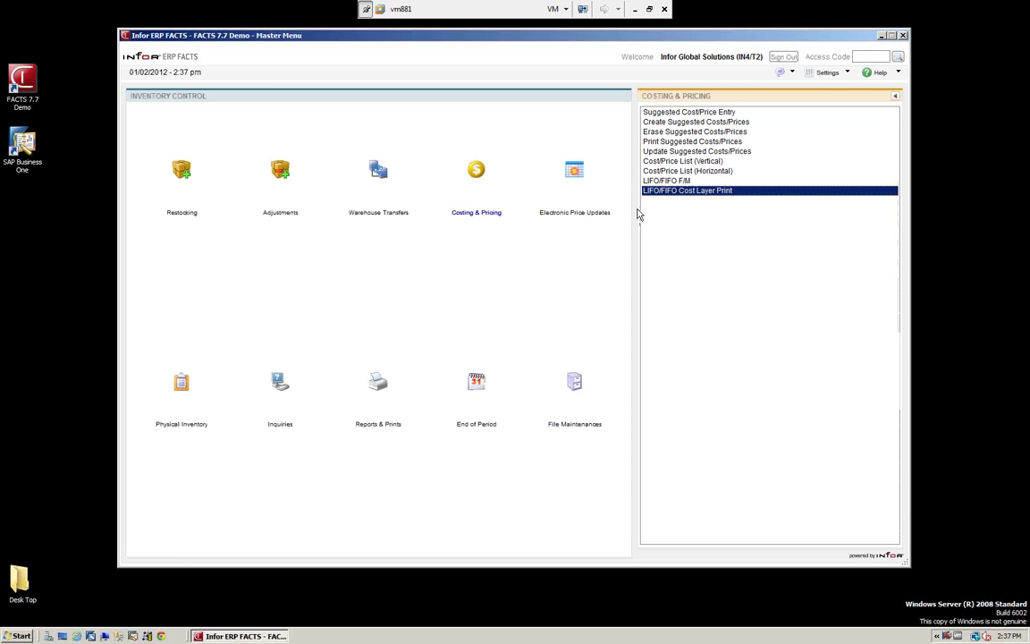